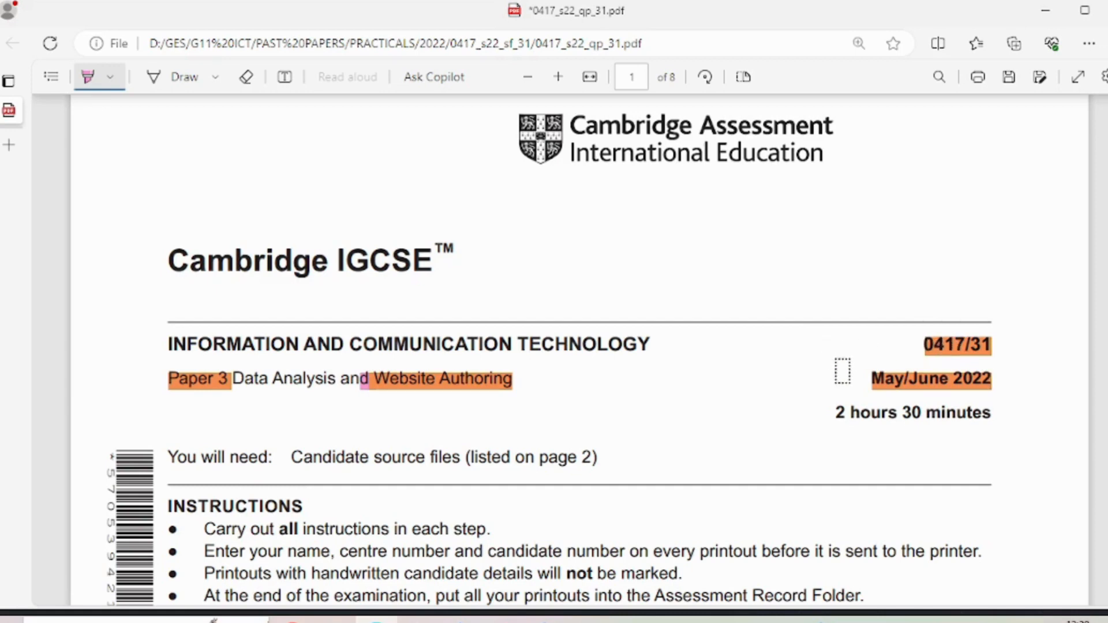
Step: Review the supplied source files list, compare it with the files in the 0417_s22_sf_31 folder, and read the Task 1 Evidence Document instructions
scroll(853, 407, down, 20)
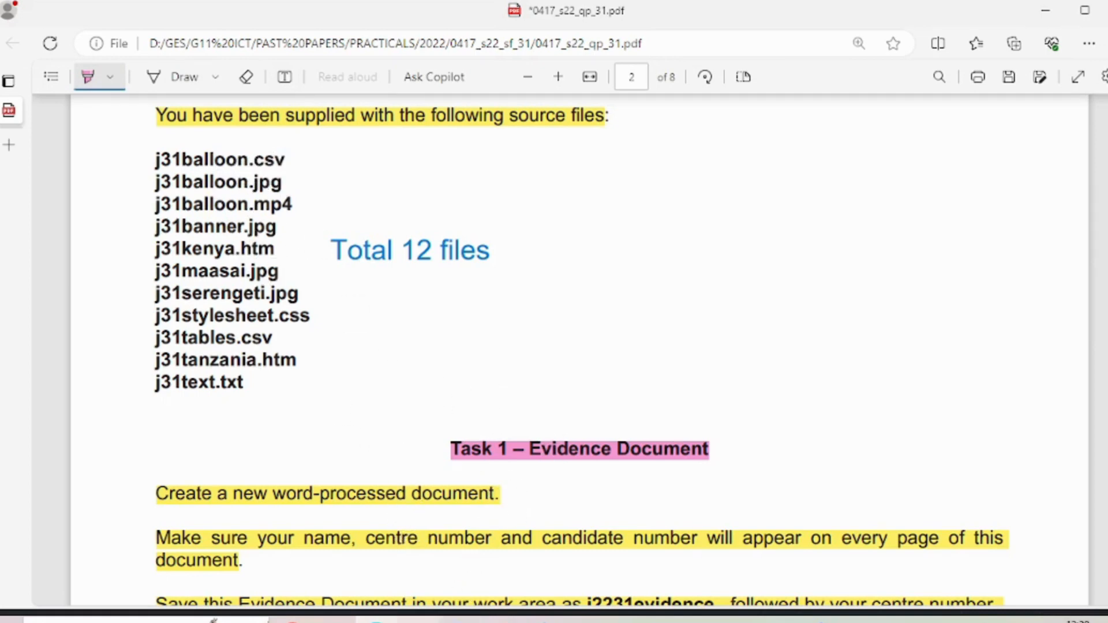
click(212, 621)
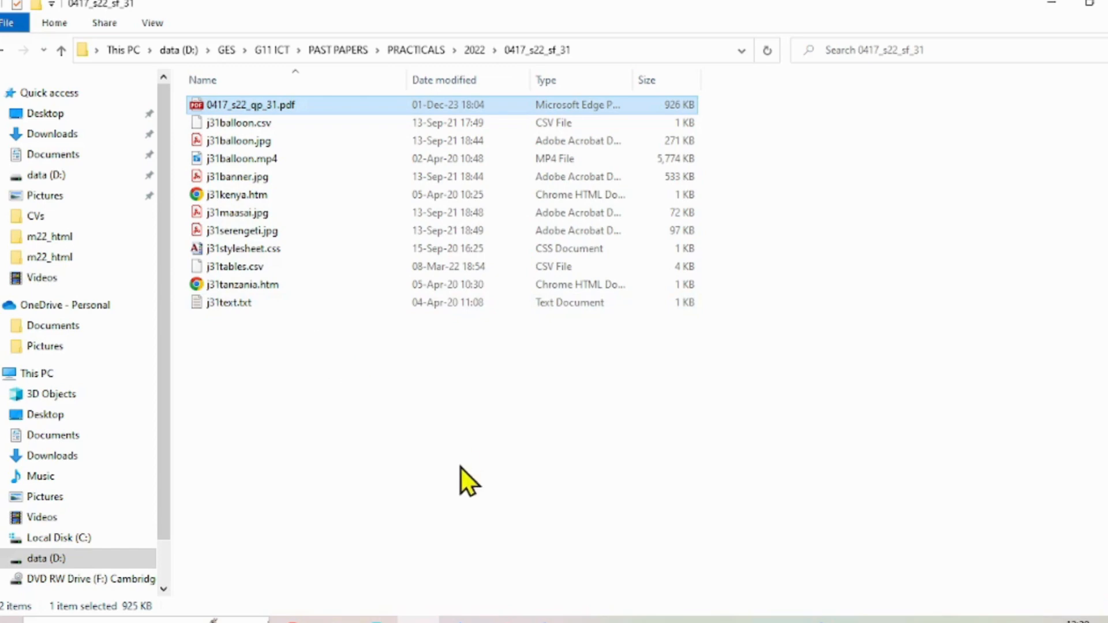
click(376, 620)
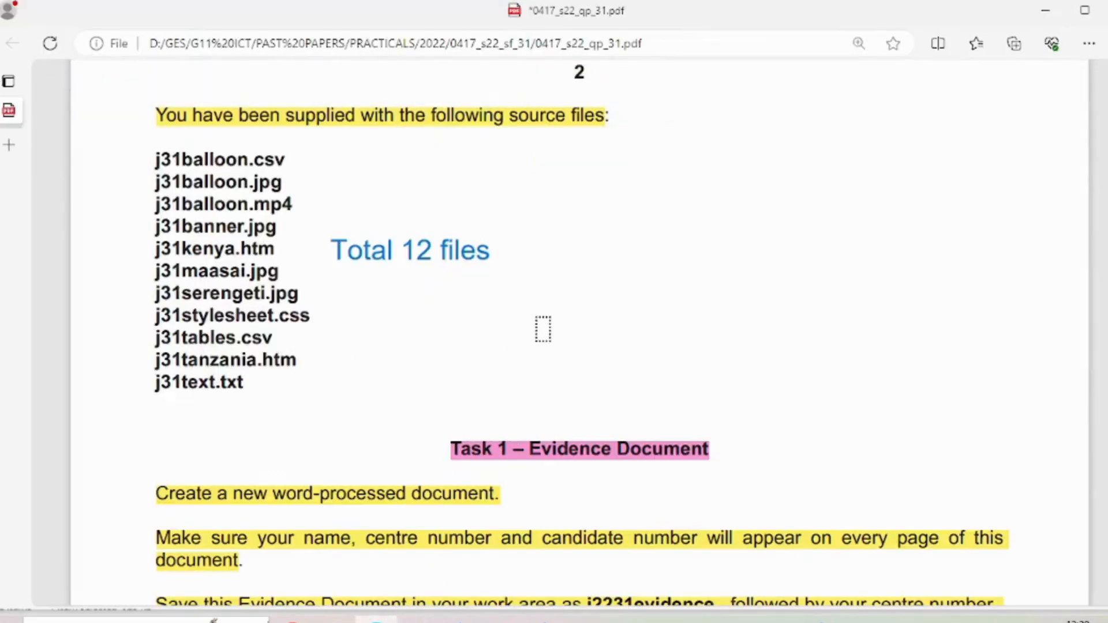
scroll(625, 352, down, 6)
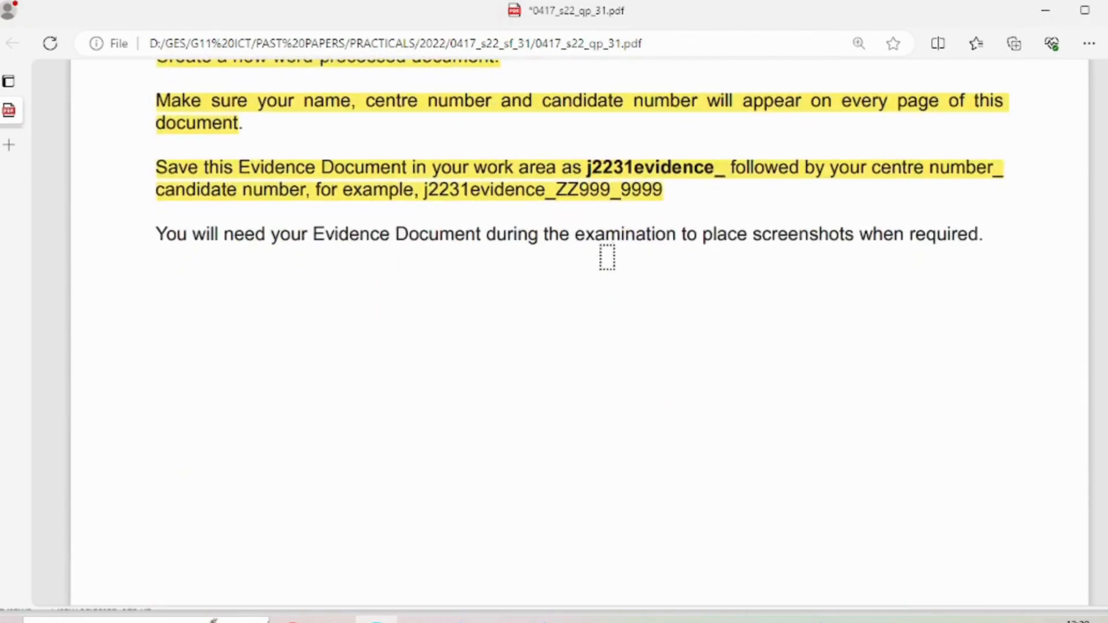
scroll(607, 255, up, 3)
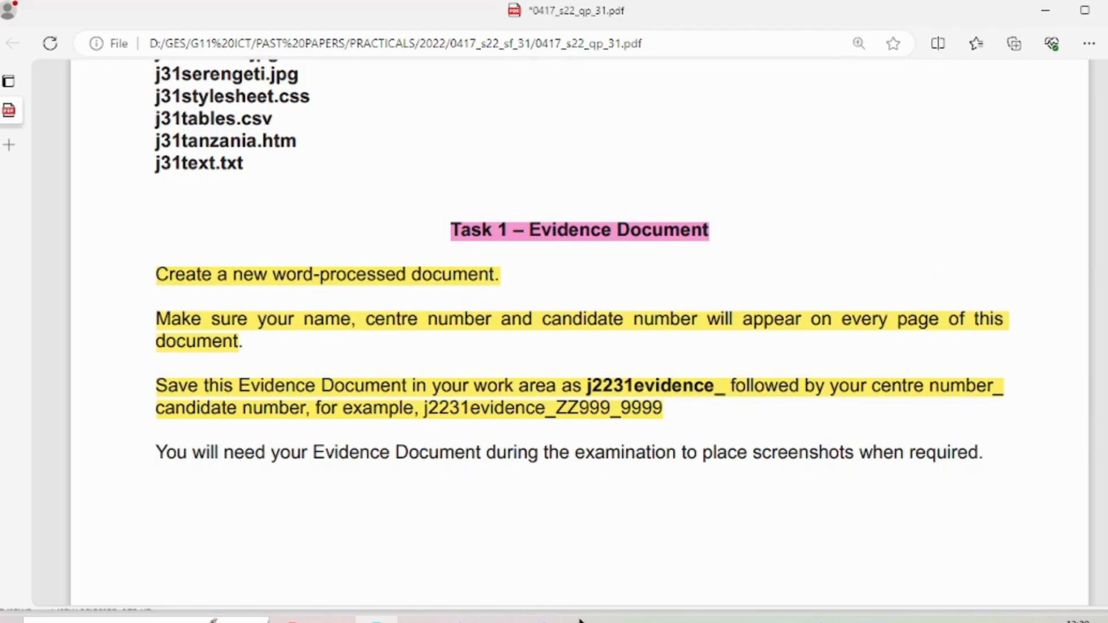
Step: Switch to the blank Word document and fill its header with the candidate's name, centre number and candidate number, aligned left, centre and right
mouse_move(544, 619)
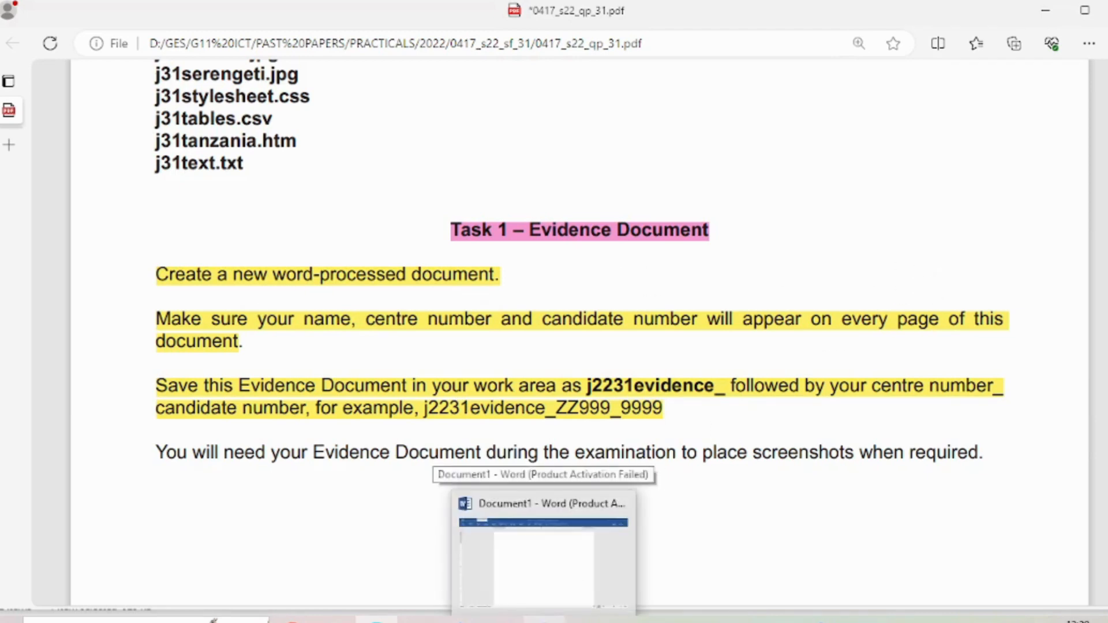
click(551, 560)
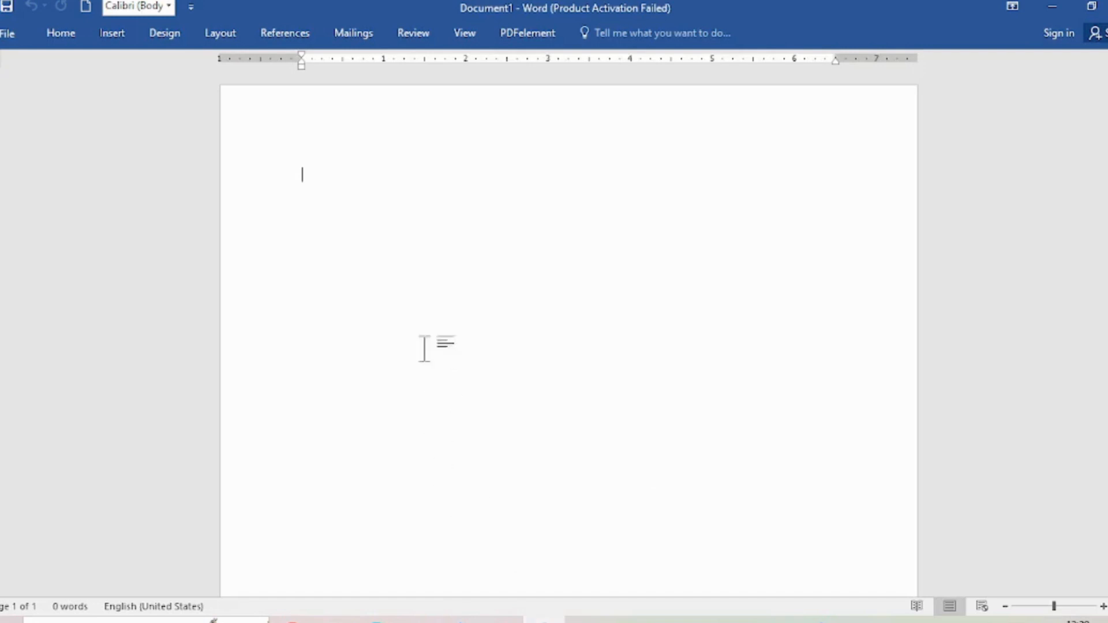
double_click(304, 133)
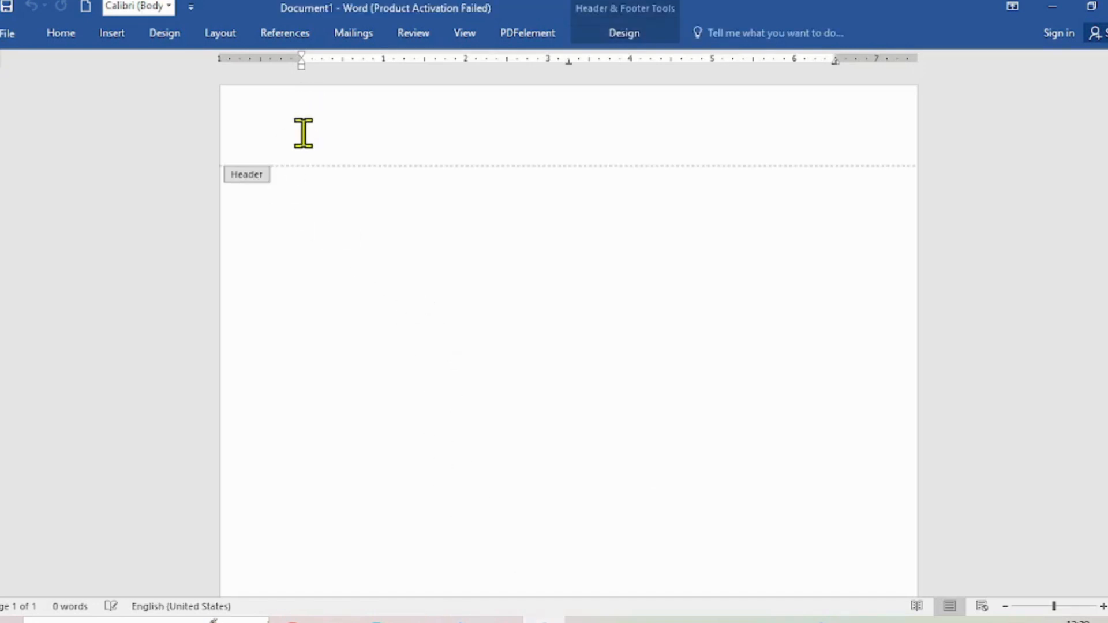
click(1103, 606)
click(1103, 606)
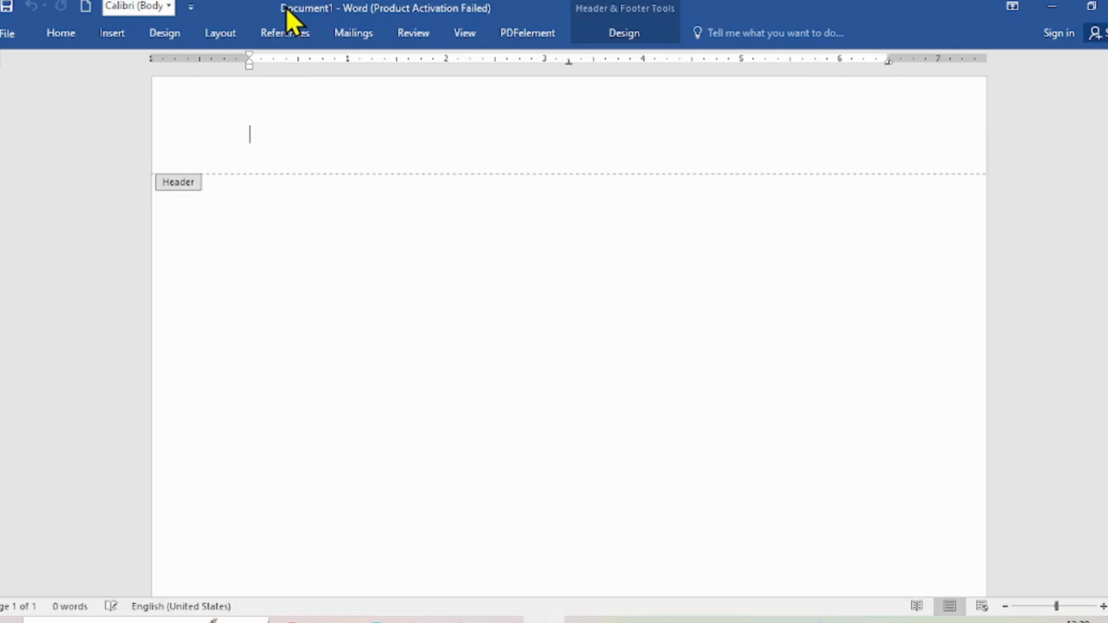
text(SHALJA)
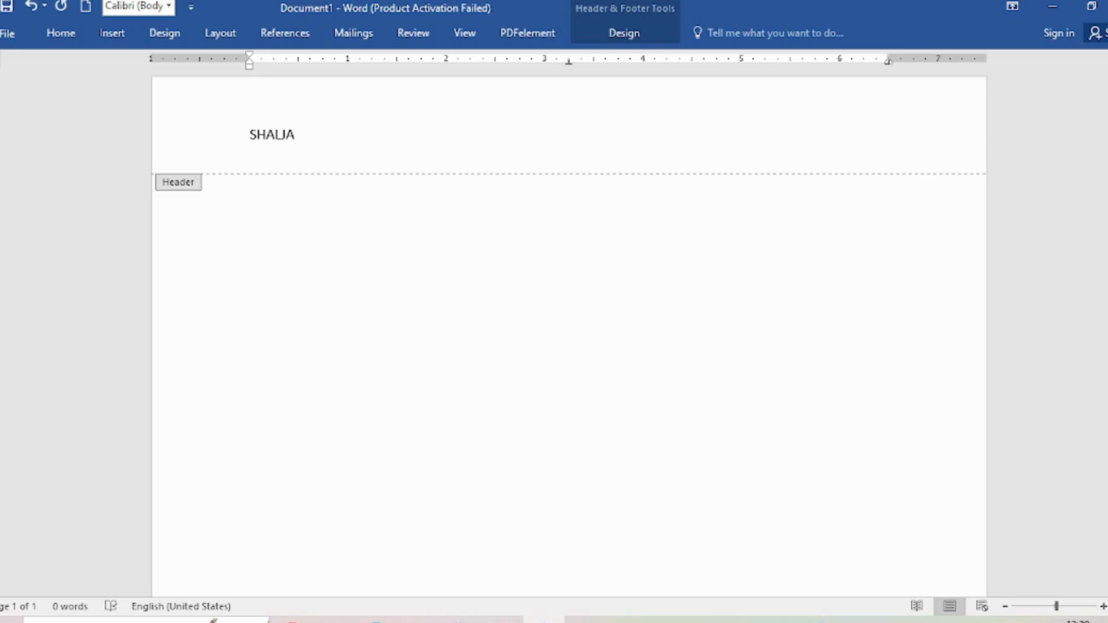
text(ER123	SHA)
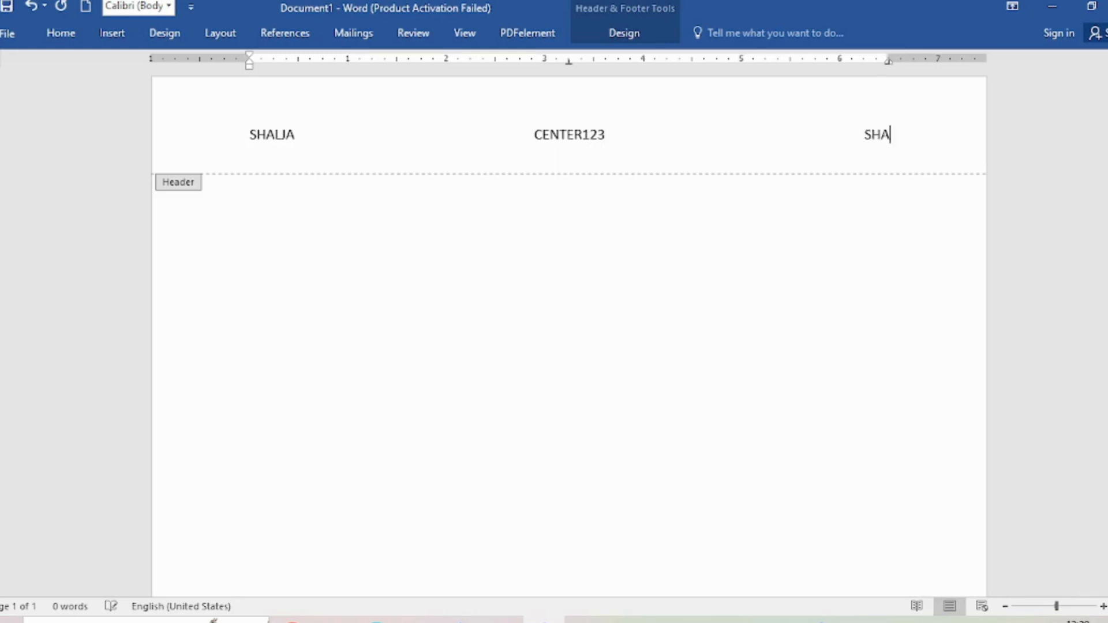
text(LIJA123)
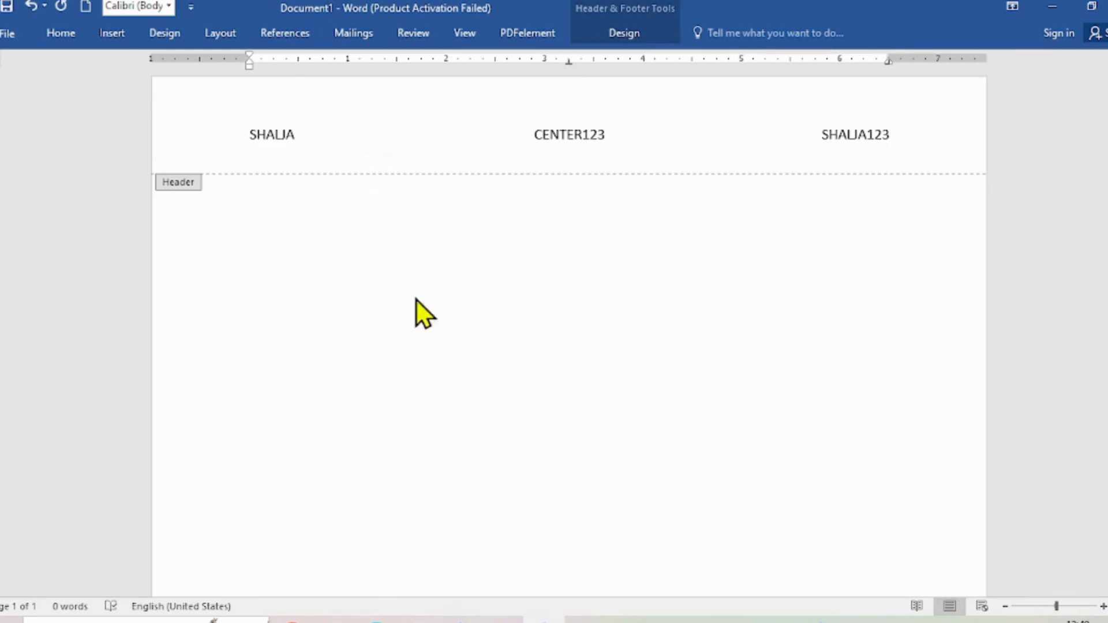
double_click(292, 227)
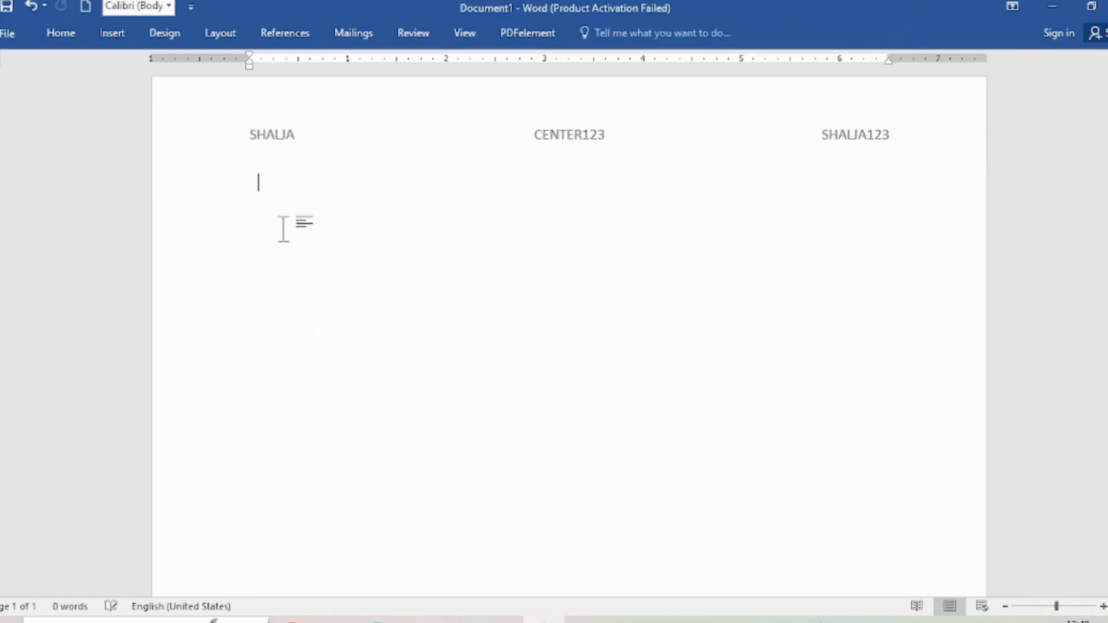
Step: Format all the header text as bold Baskerville Old Face at 14 pt
double_click(255, 137)
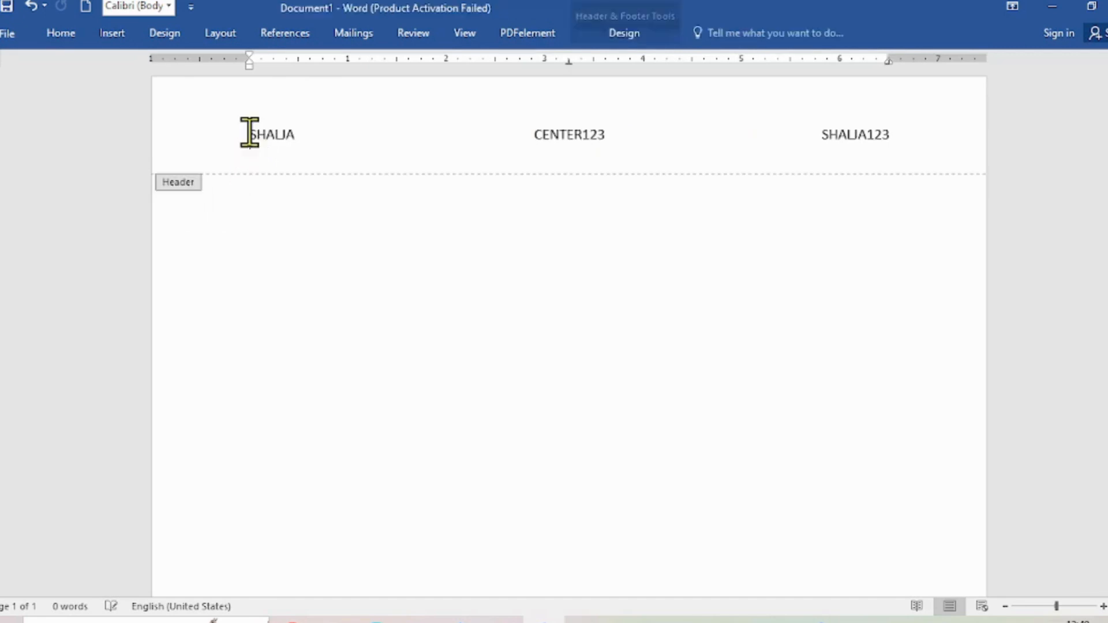
key(ctrl+a)
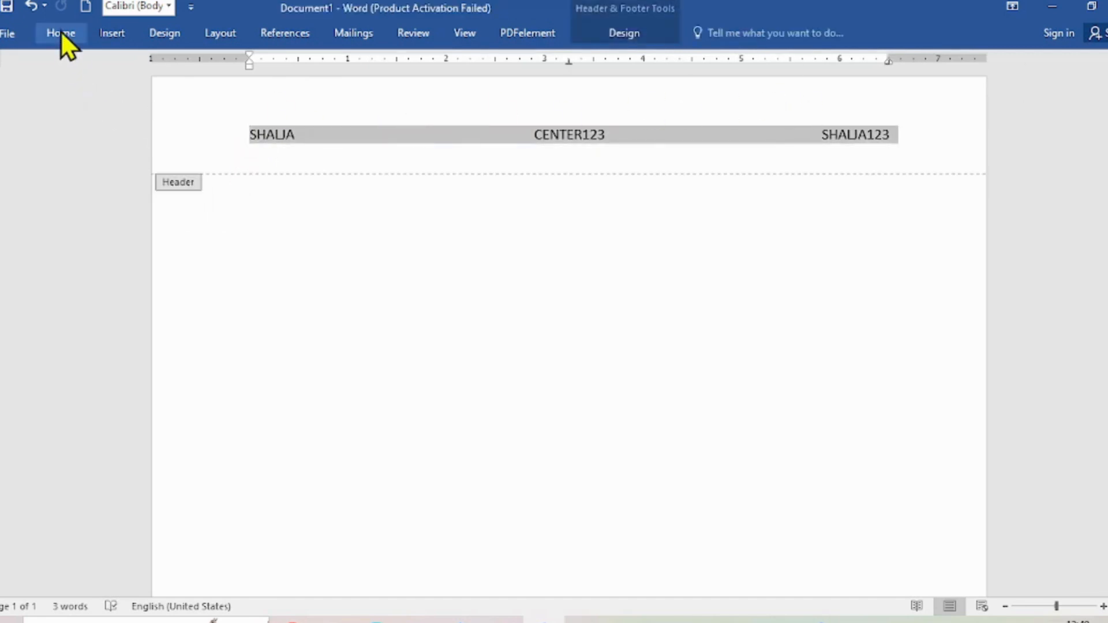
click(61, 33)
click(243, 61)
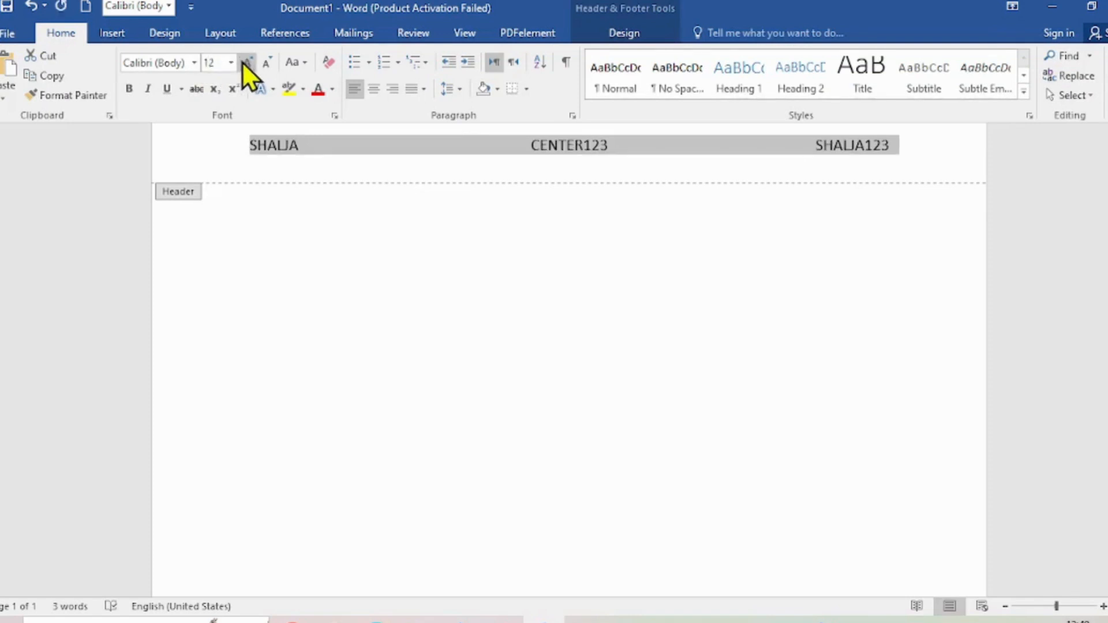
click(242, 61)
click(195, 65)
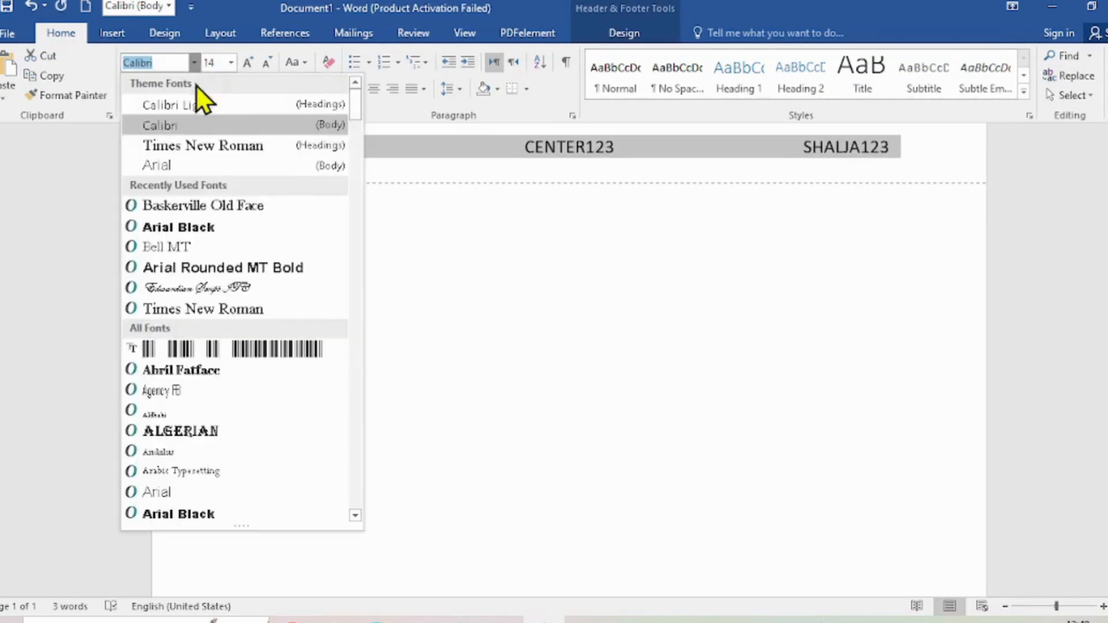
click(211, 205)
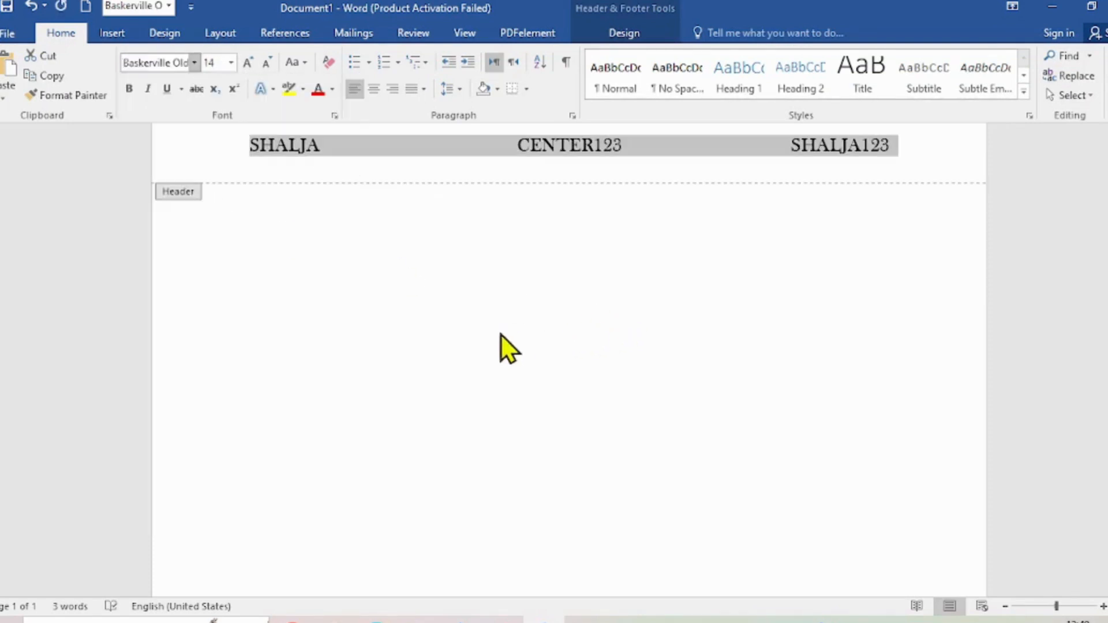
click(129, 90)
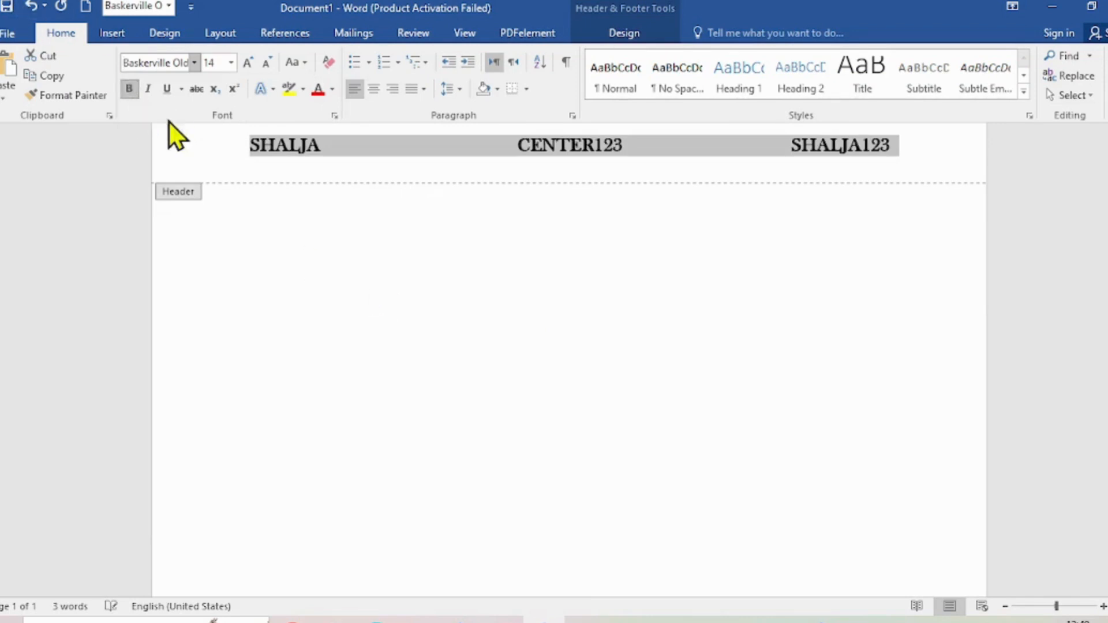
Step: Return to the document body and extend it onto a second page to check the header there
double_click(454, 338)
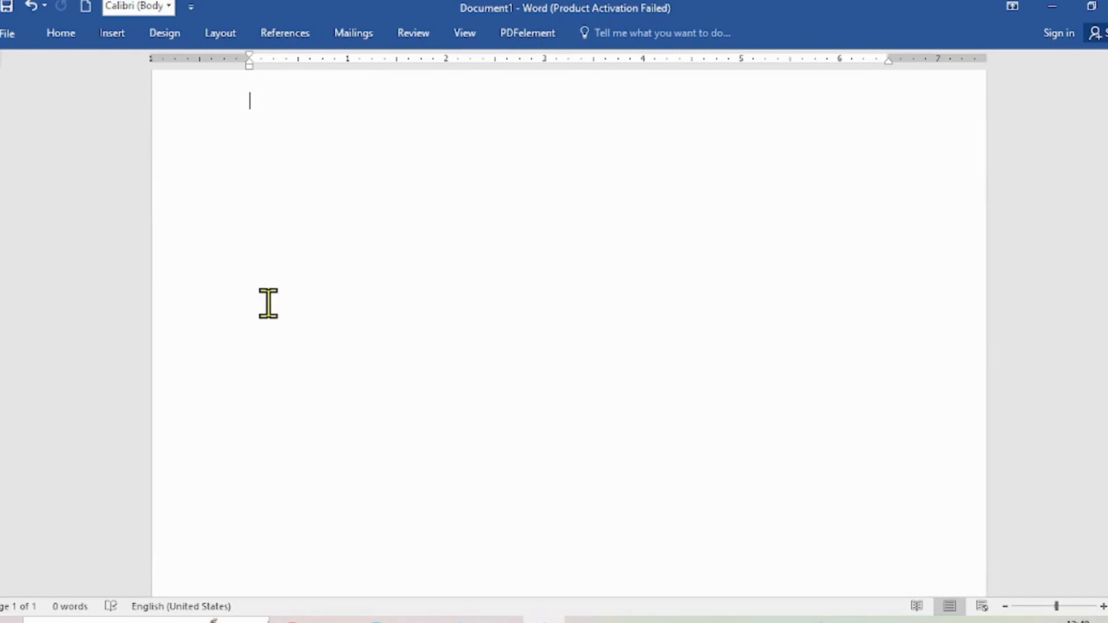
key(ctrl+z)
scroll(267, 304, down, 5)
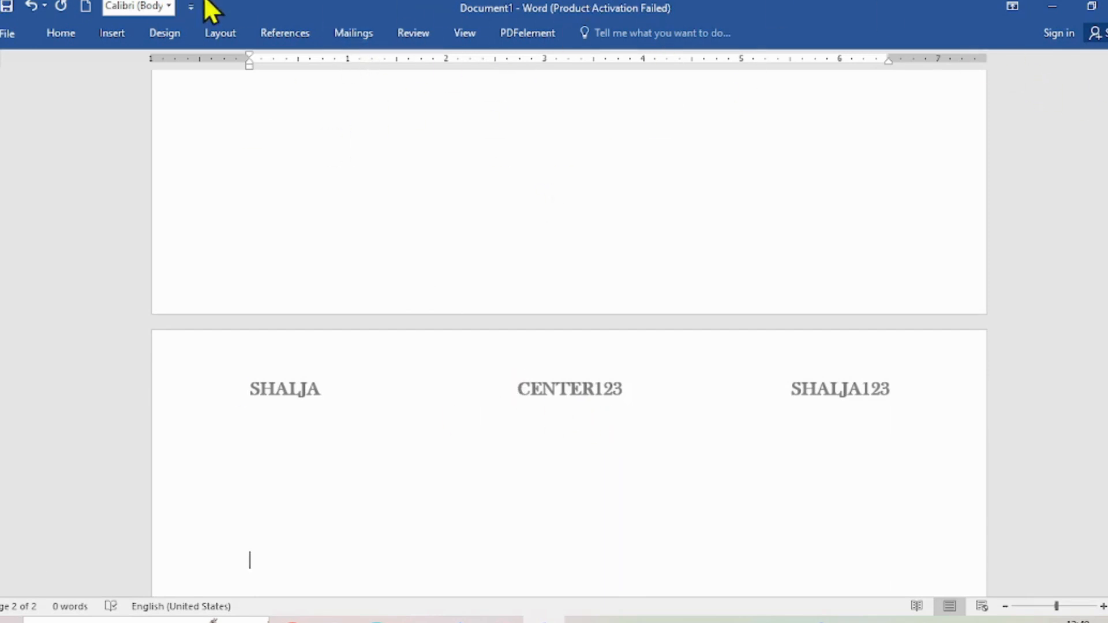
Step: Switch to the question paper PDF in Edge and copy the file name prefix j2231evidence_ from the Task 1 instructions
click(376, 621)
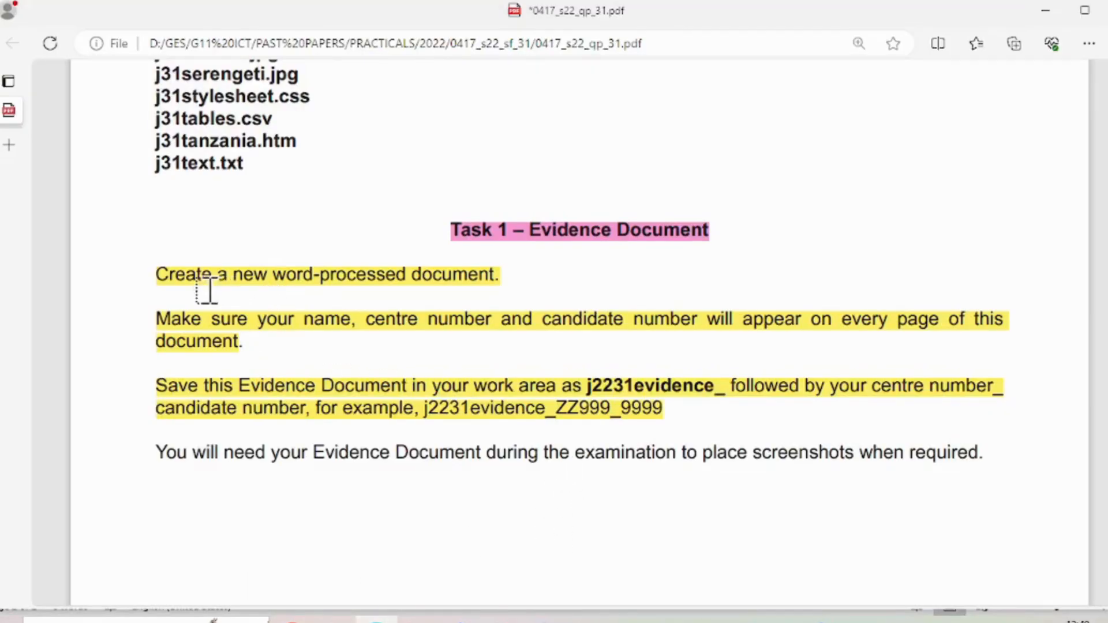
scroll(286, 329, down, 4)
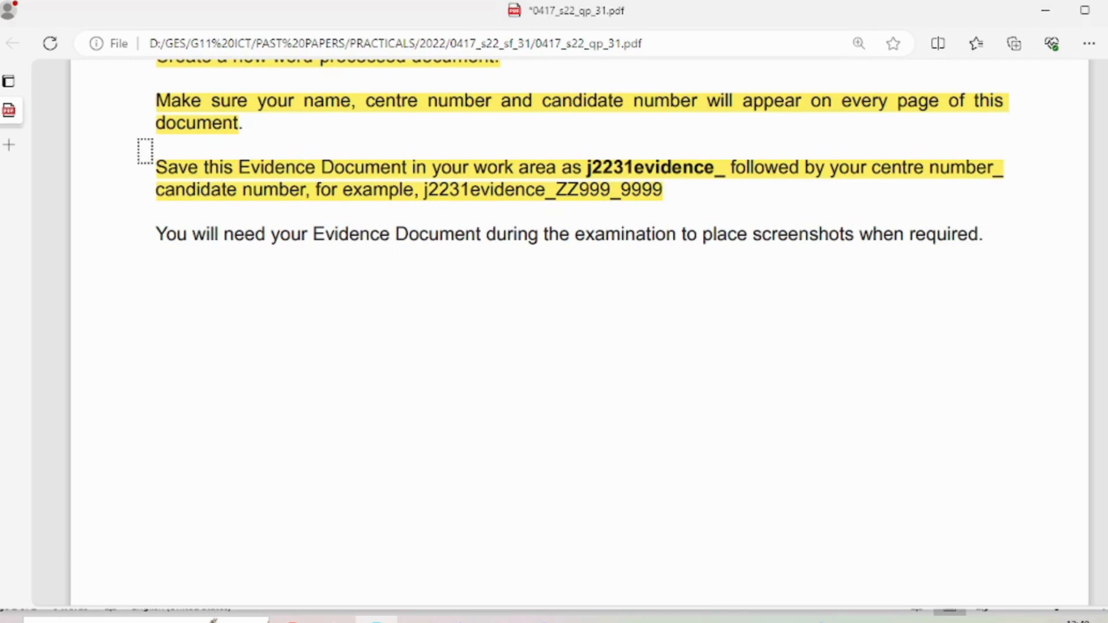
mouse_move(57, 77)
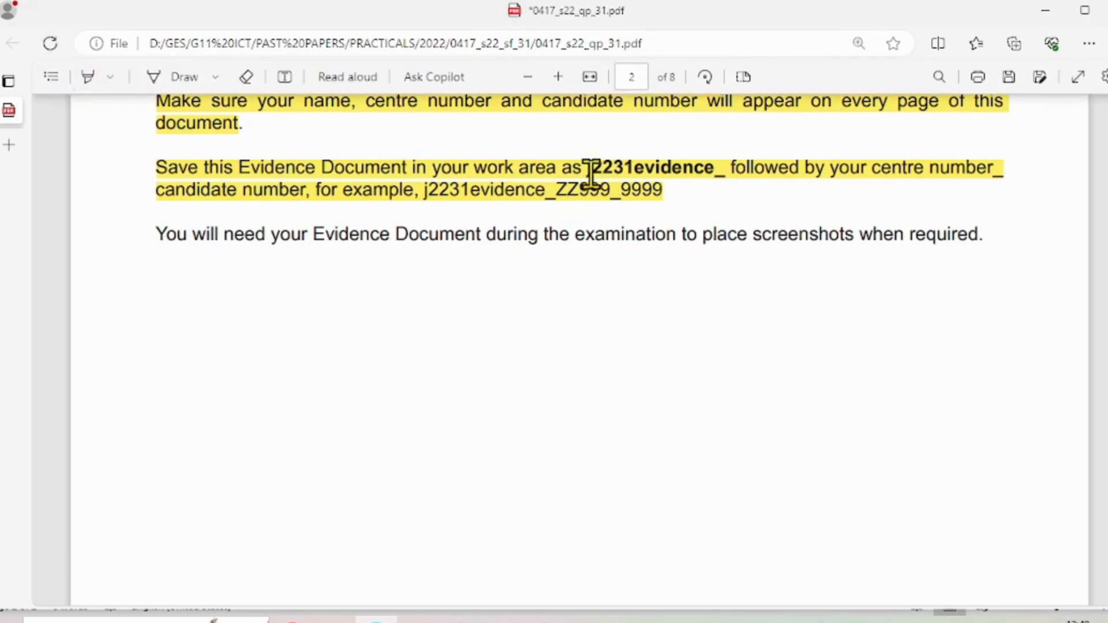
drag(588, 167, 726, 171)
key(ctrl+c)
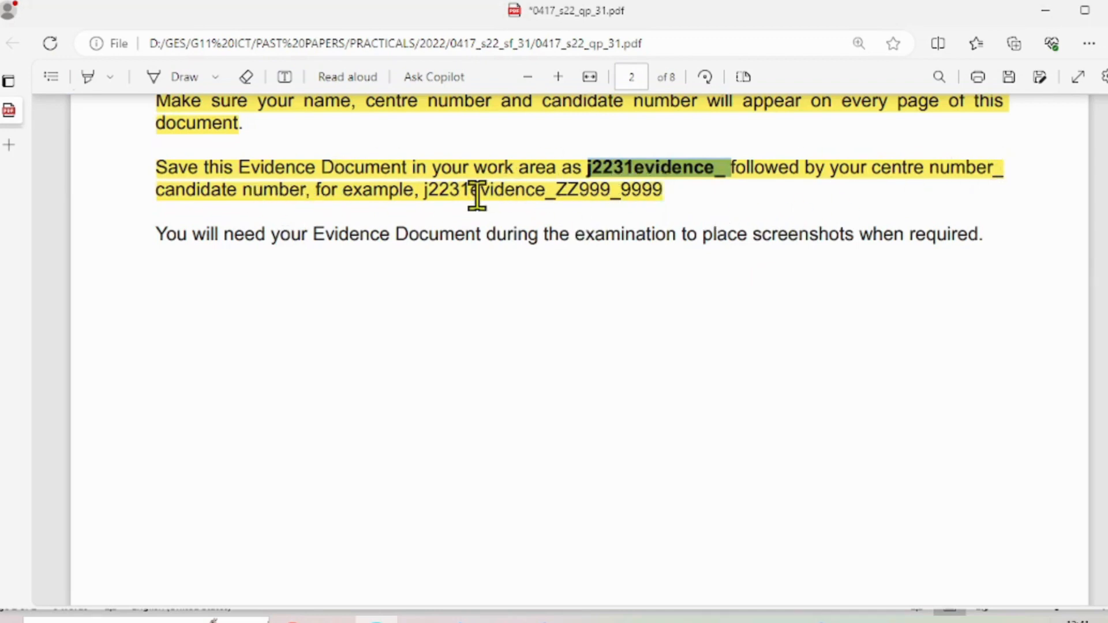
drag(425, 191, 663, 189)
click(642, 309)
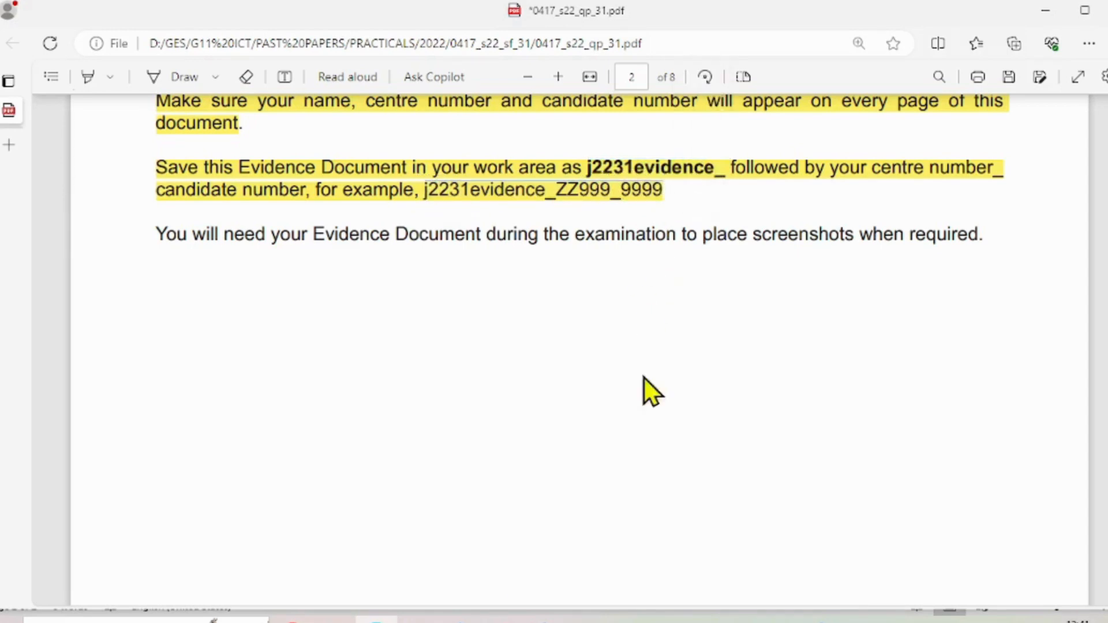
Step: Switch back to Word and start saving the document under a new name, browsing for a folder on this PC
click(539, 621)
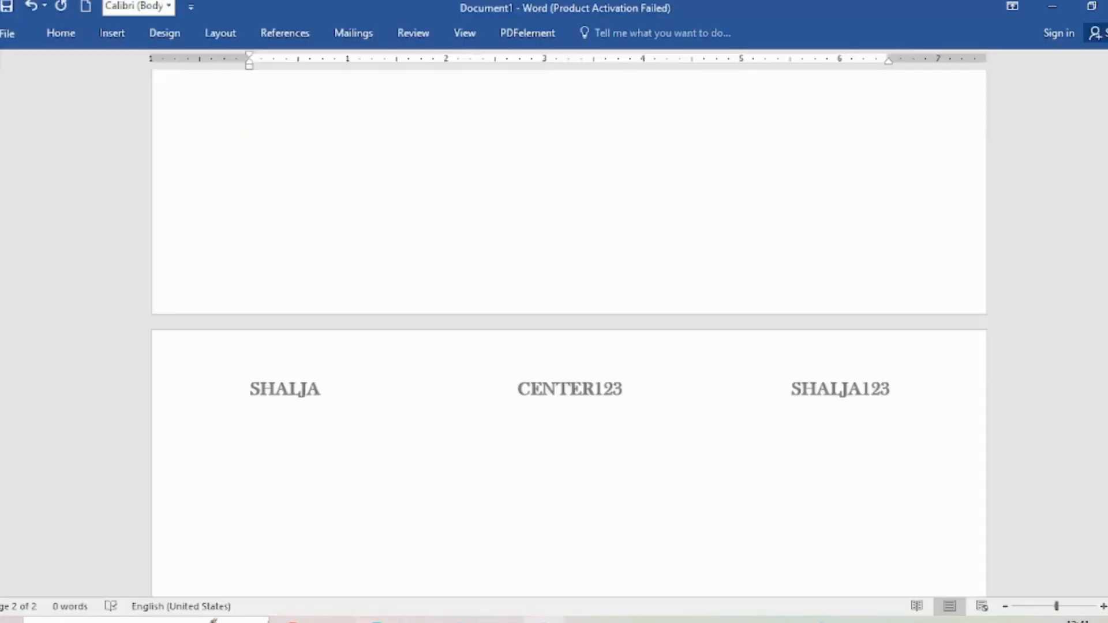
click(8, 36)
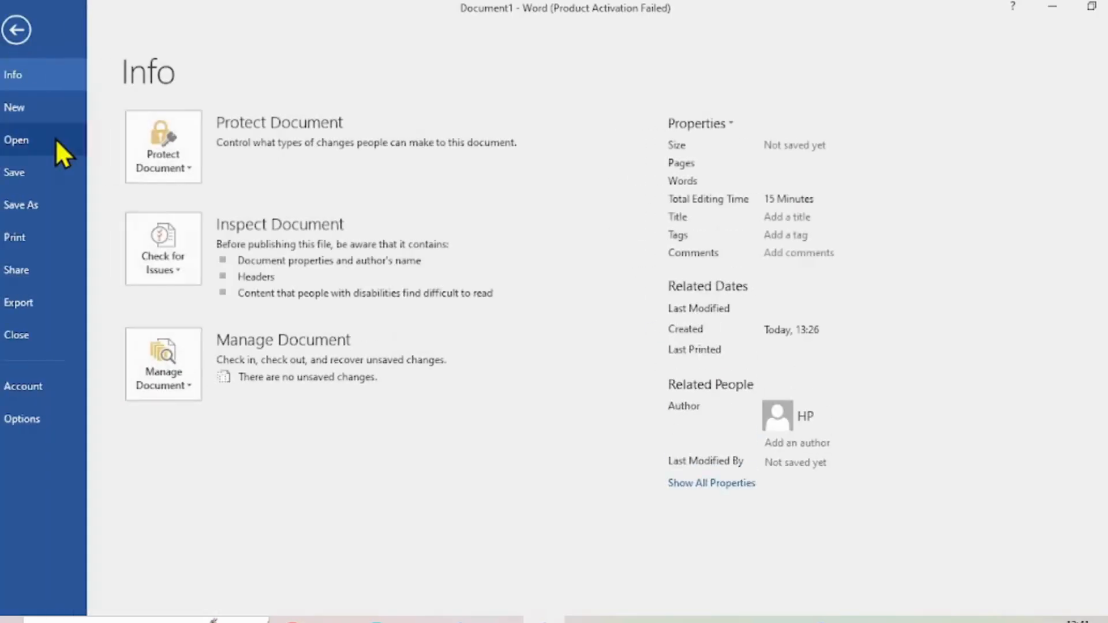
click(35, 202)
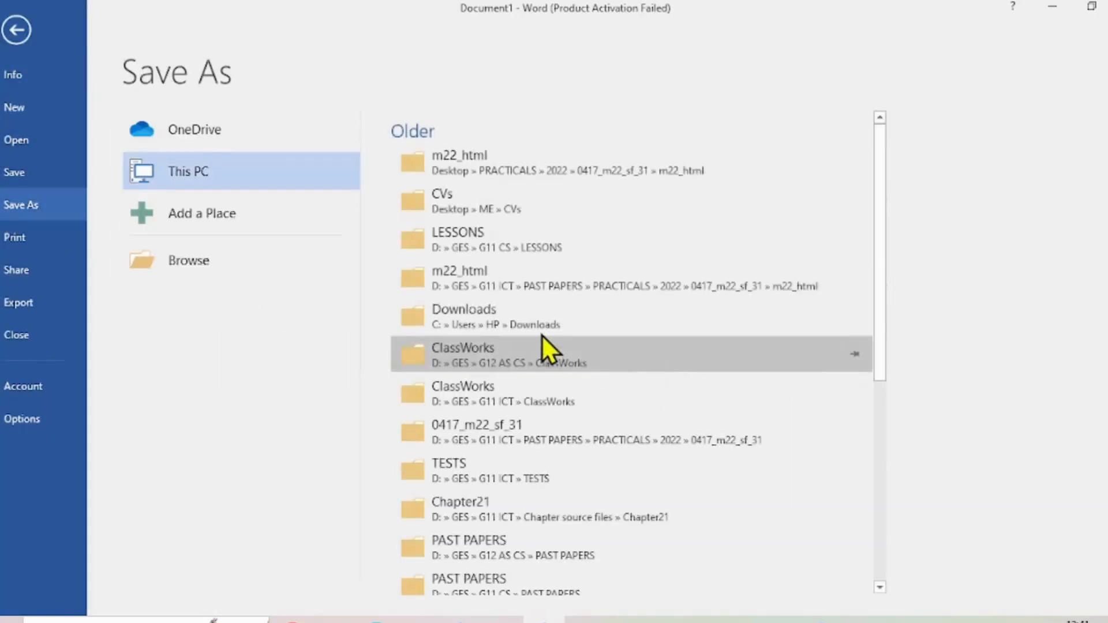
scroll(535, 314, down, 5)
scroll(531, 337, up, 5)
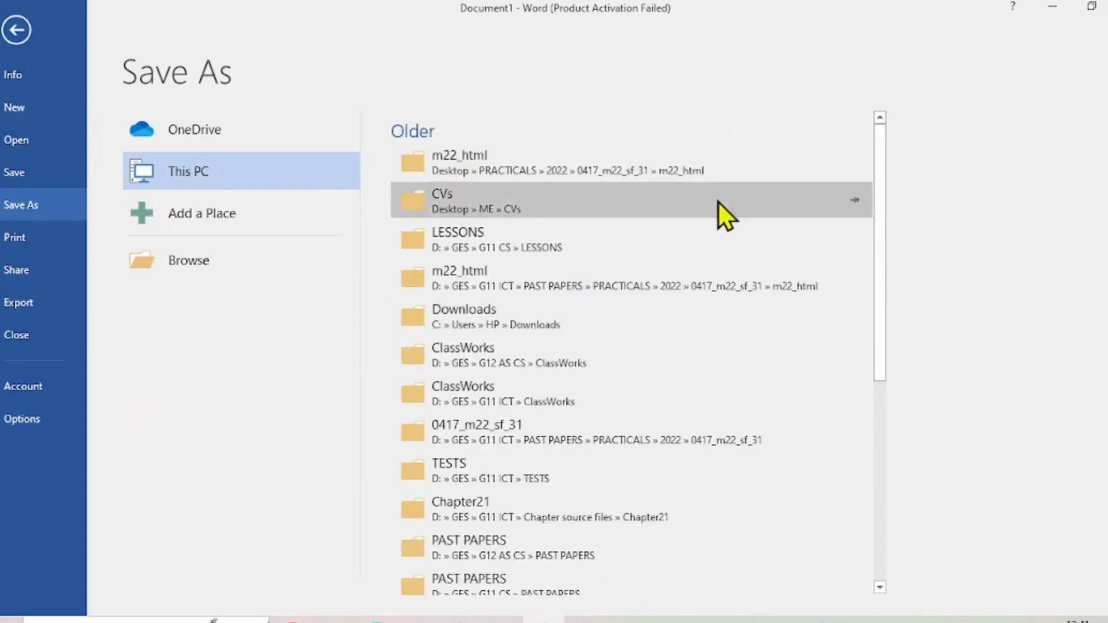
click(219, 254)
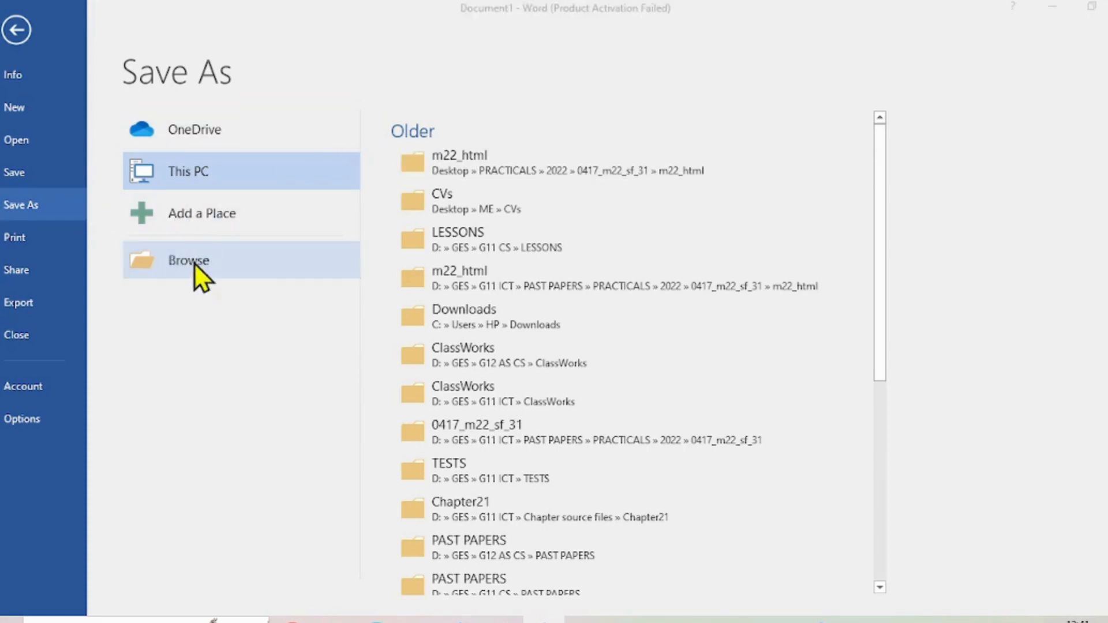
click(194, 262)
Step: Browse to the 0417_s22_sf_31 folder inside Desktop > PRACTICALS > 2022 as the save location
scroll(248, 127, down, 5)
scroll(245, 140, down, 5)
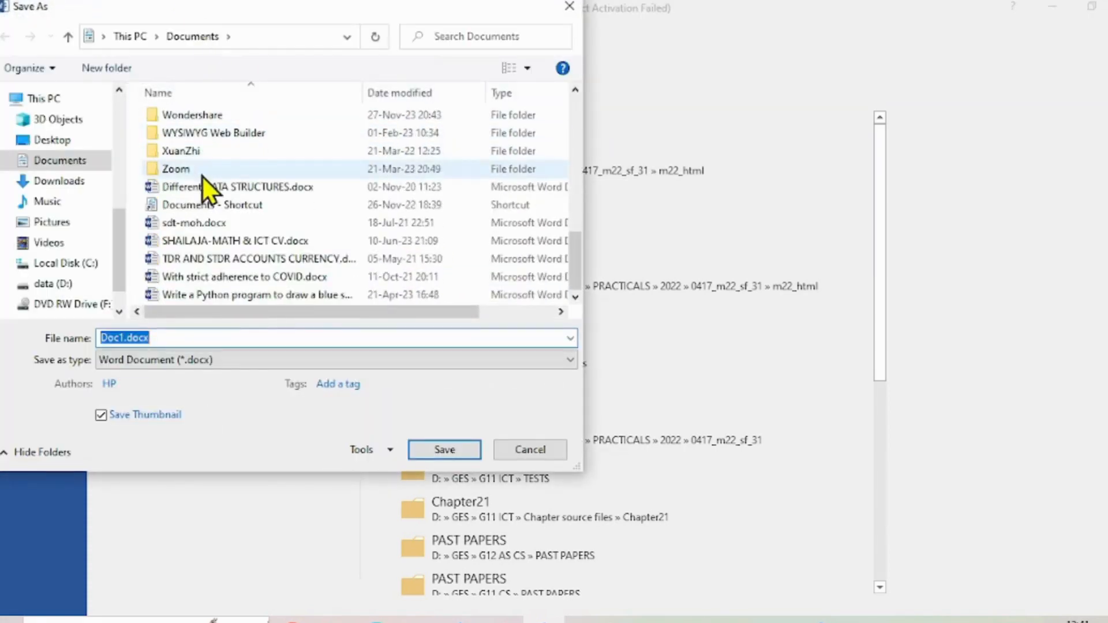
click(71, 101)
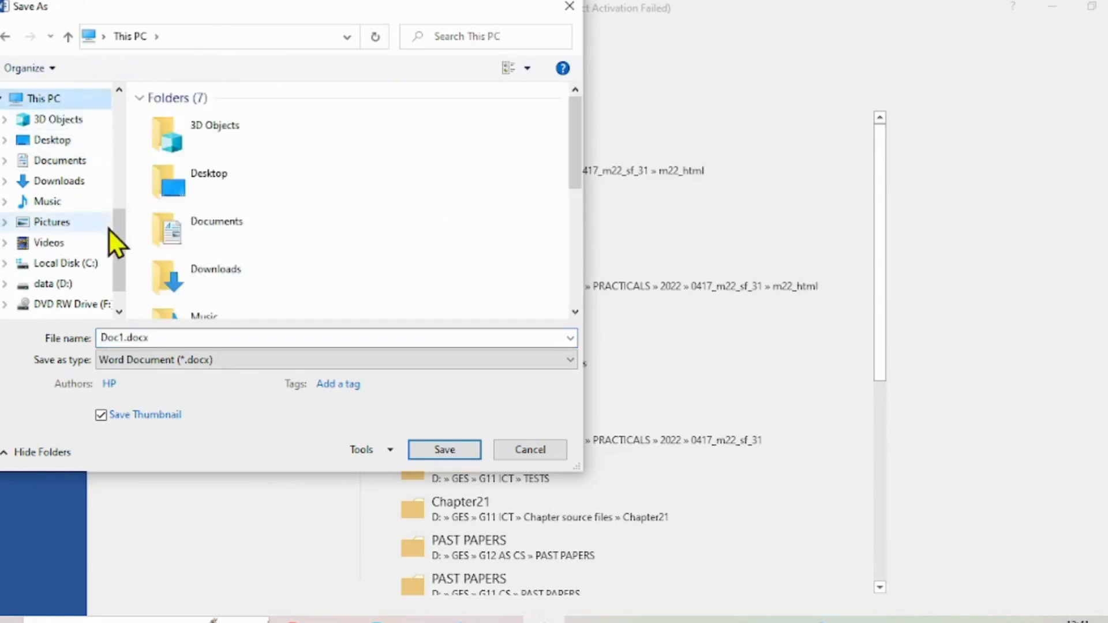
drag(109, 240, 125, 141)
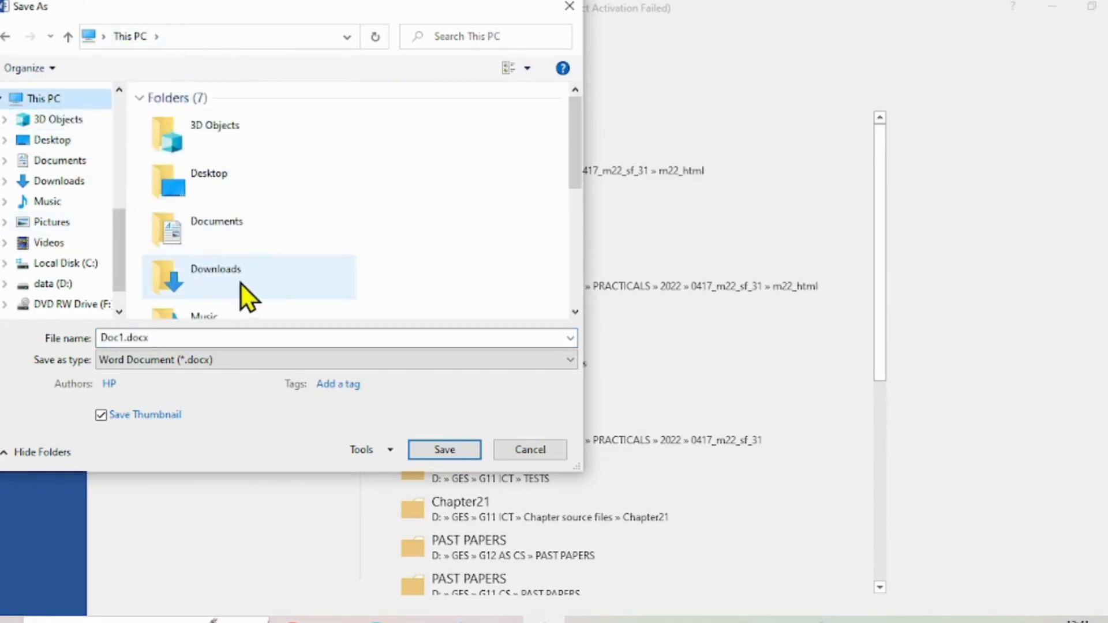
scroll(240, 277, down, 3)
scroll(240, 273, up, 3)
click(213, 183)
double_click(213, 184)
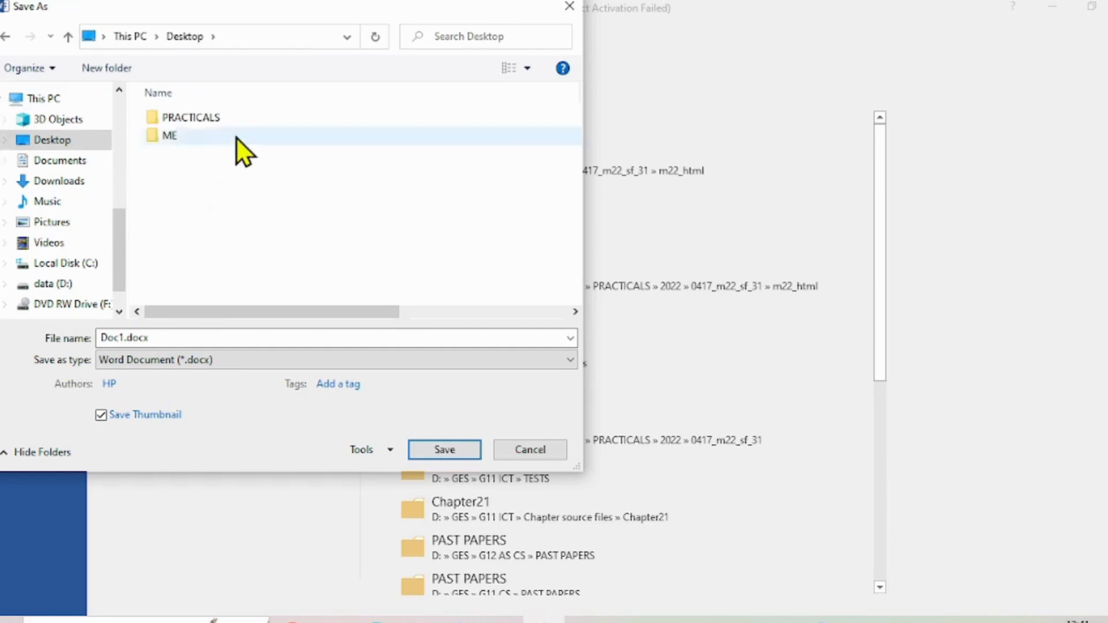
double_click(192, 120)
double_click(191, 119)
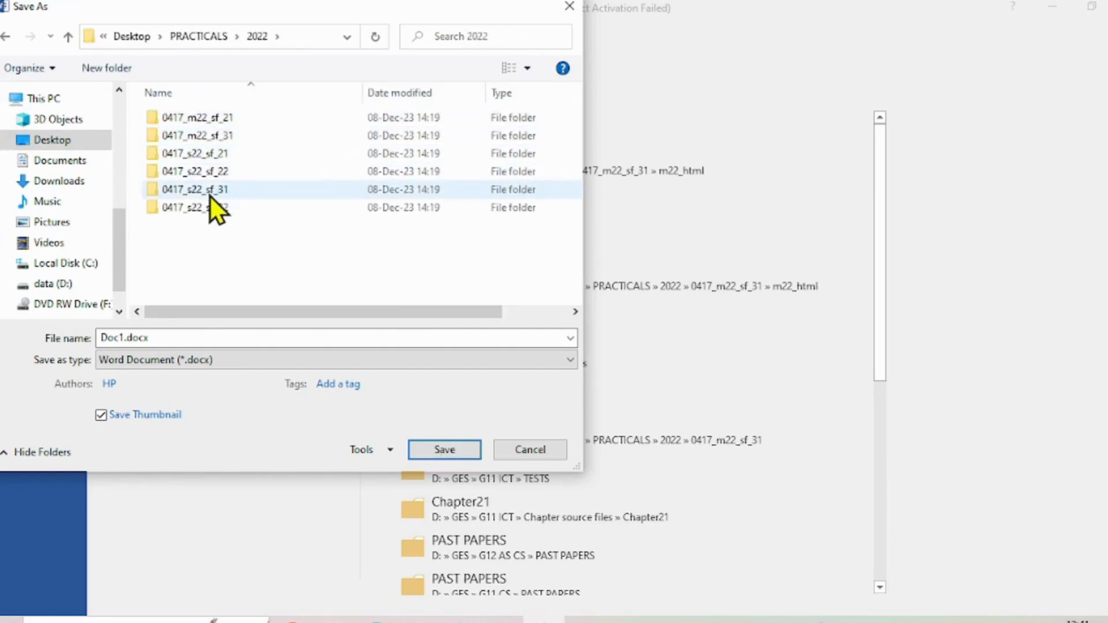
double_click(210, 190)
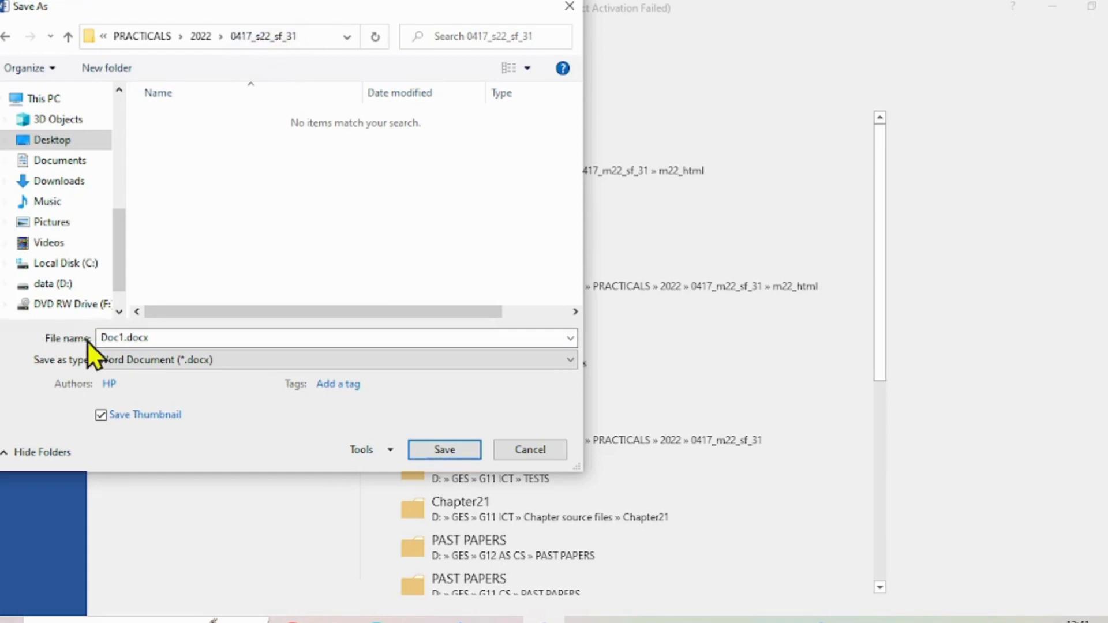
Step: Name the document j2231evidence_ followed by the centre number and candidate number, keeping the .docx extension, and save it
double_click(121, 338)
click(123, 338)
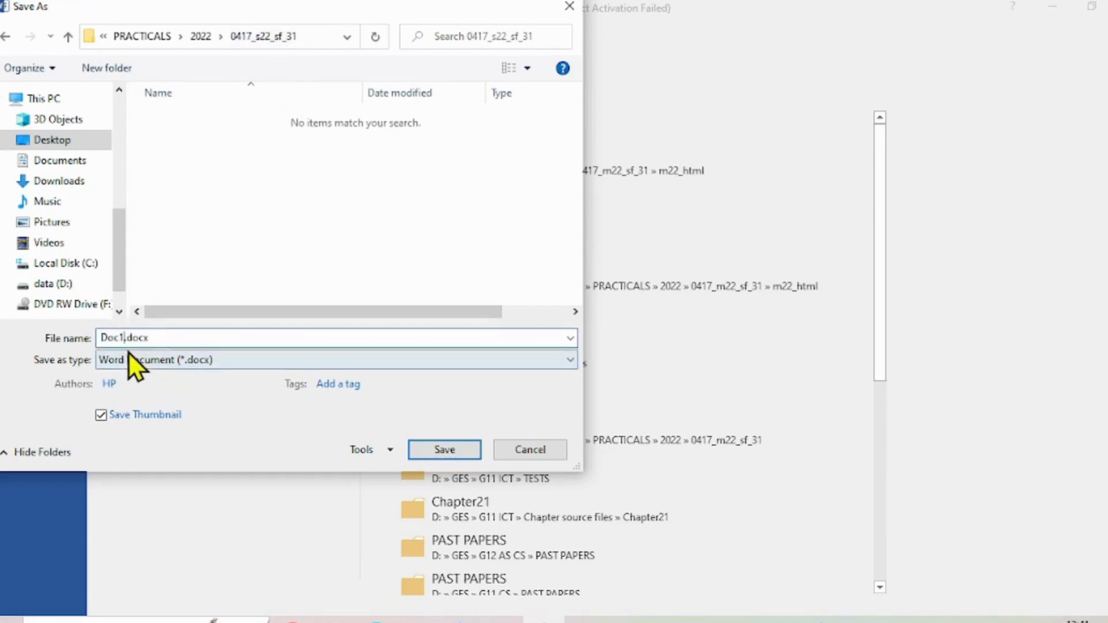
drag(123, 338, 99, 336)
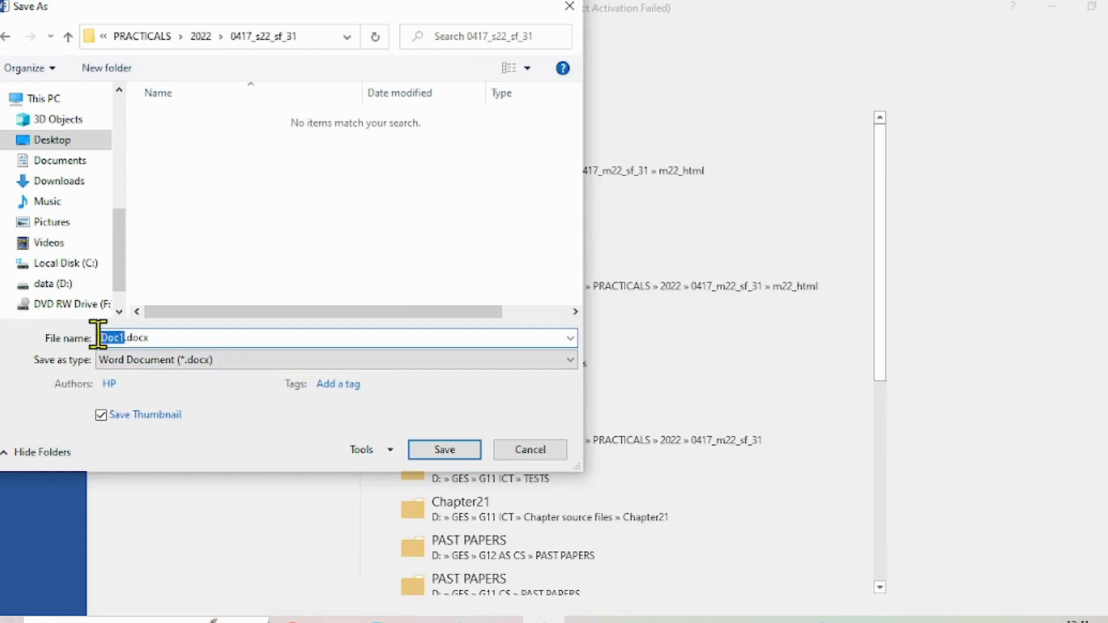
text(j2231evidence_ CENTER123_SHALJA123)
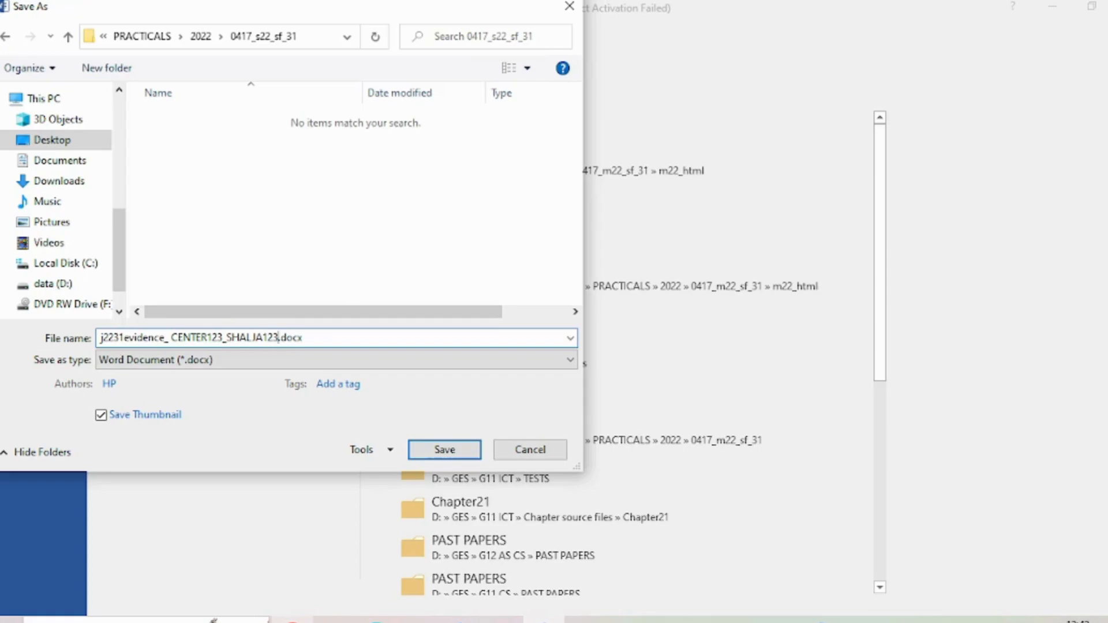
key(Return)
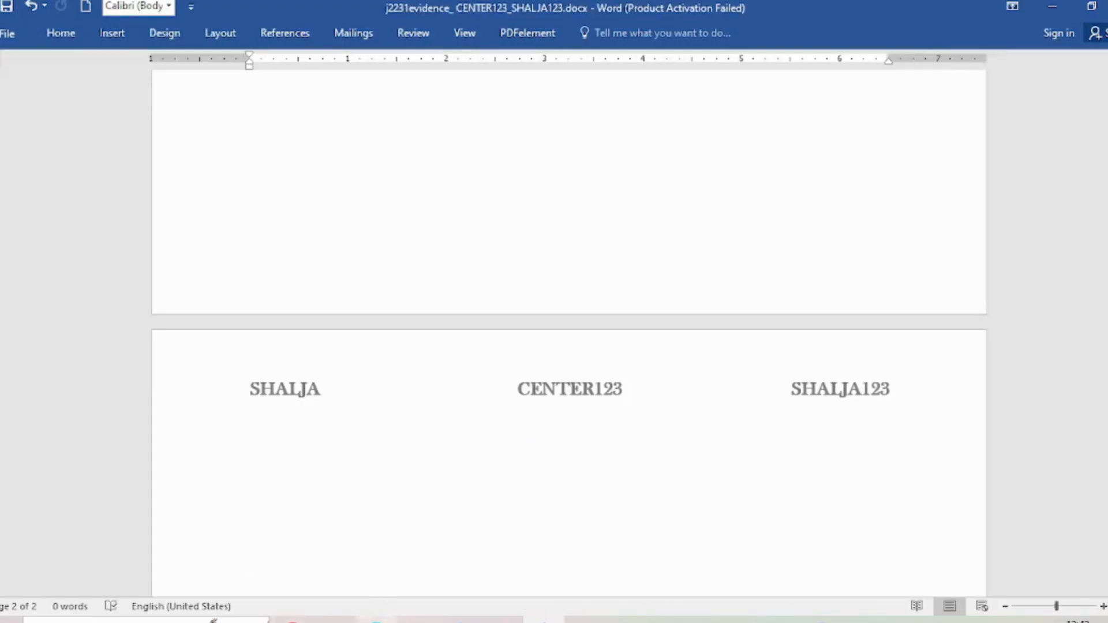
Step: Switch to the question paper PDF in Edge and copy the folder name j2231 from the Task 2 instructions
click(376, 620)
scroll(486, 368, up, 1)
scroll(486, 368, up, 4)
scroll(462, 432, down, 5)
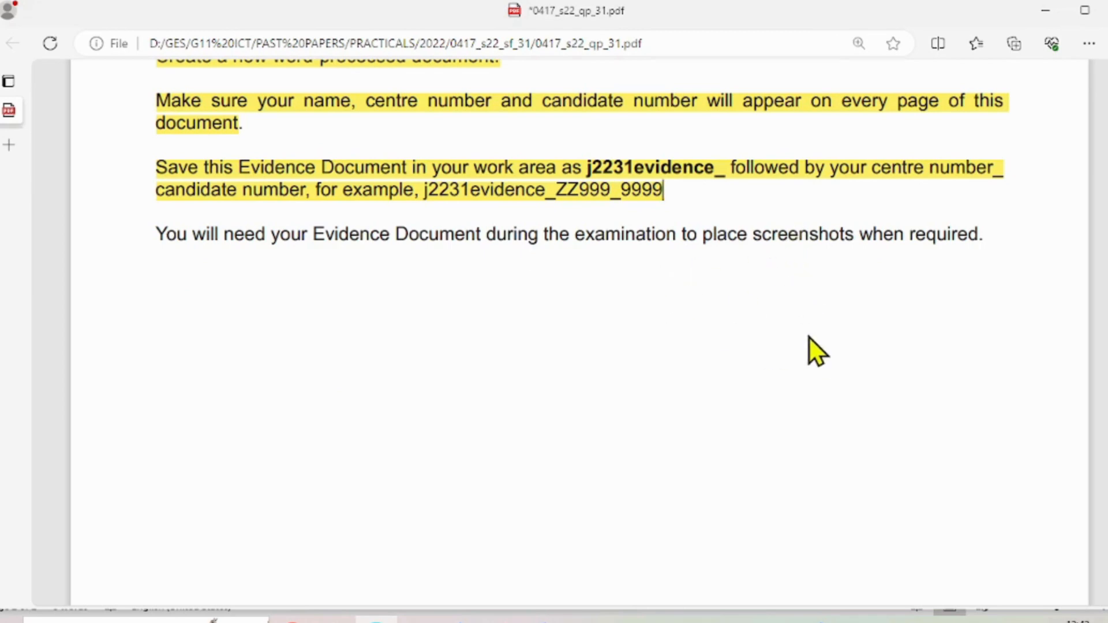
scroll(814, 350, down, 5)
scroll(813, 350, down, 6)
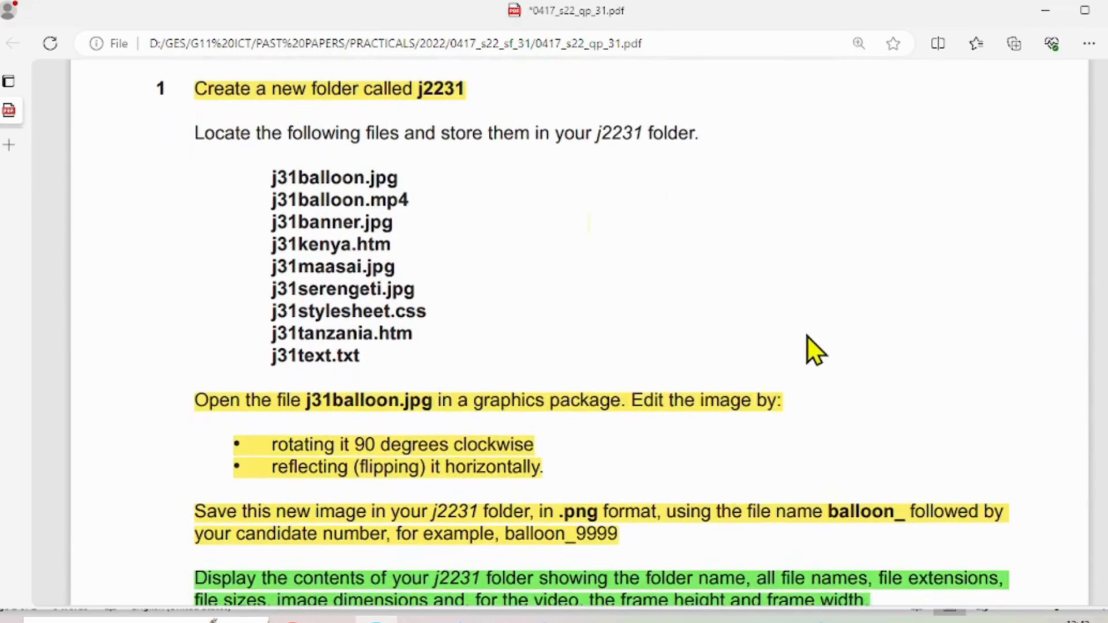
scroll(726, 311, up, 4)
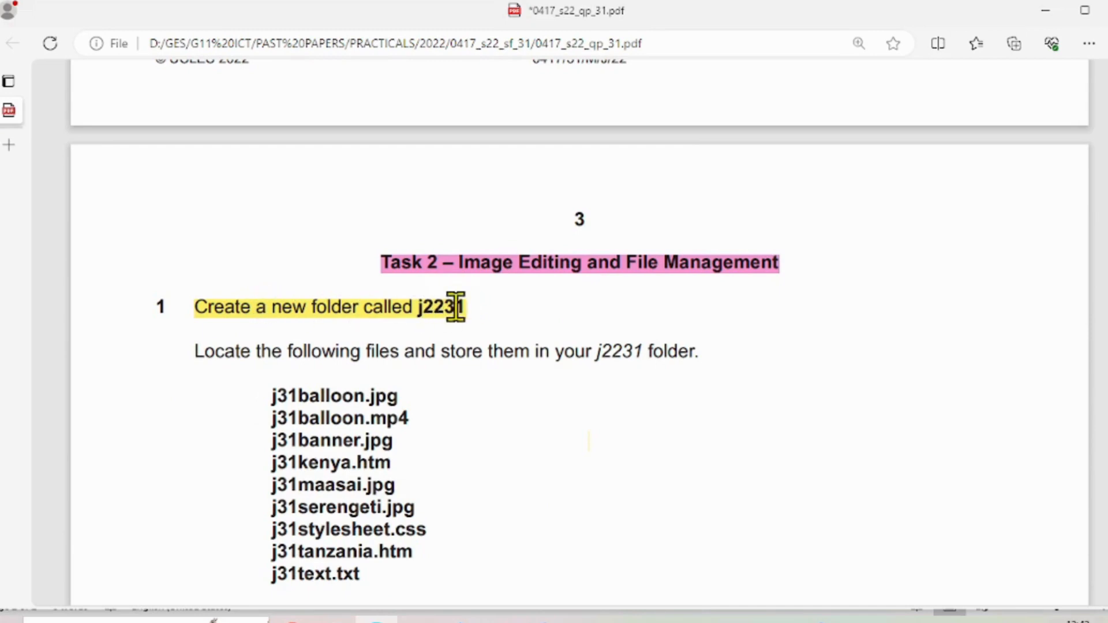
drag(421, 310, 463, 310)
key(ctrl+c)
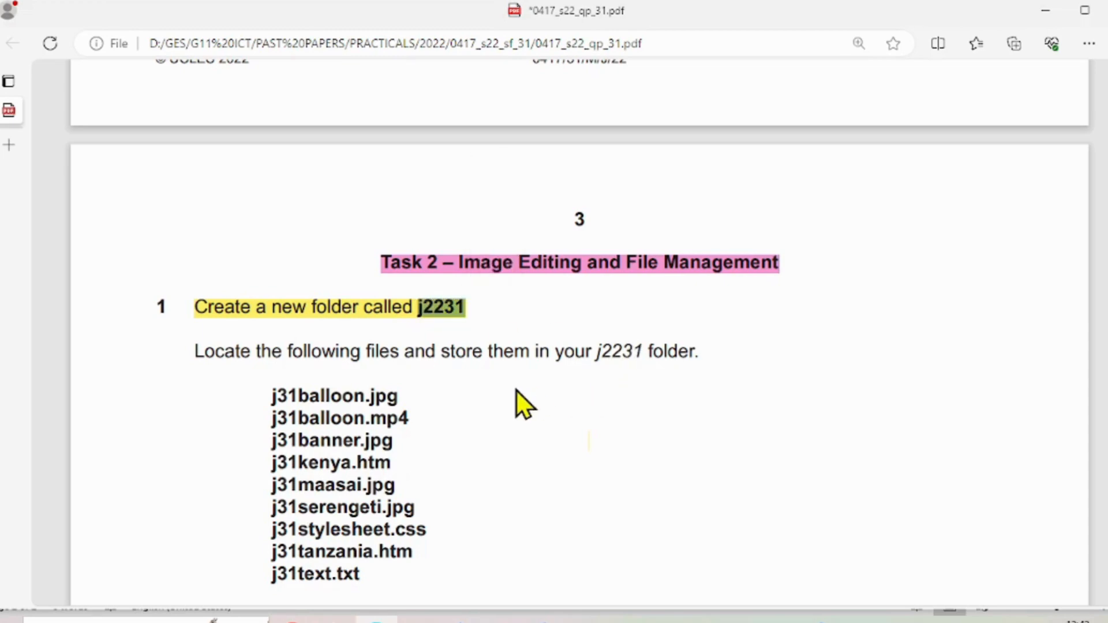
Step: Switch to File Explorer and create a new folder named j2231 inside the 0417_s22_sf_31 folder on drive D
click(419, 620)
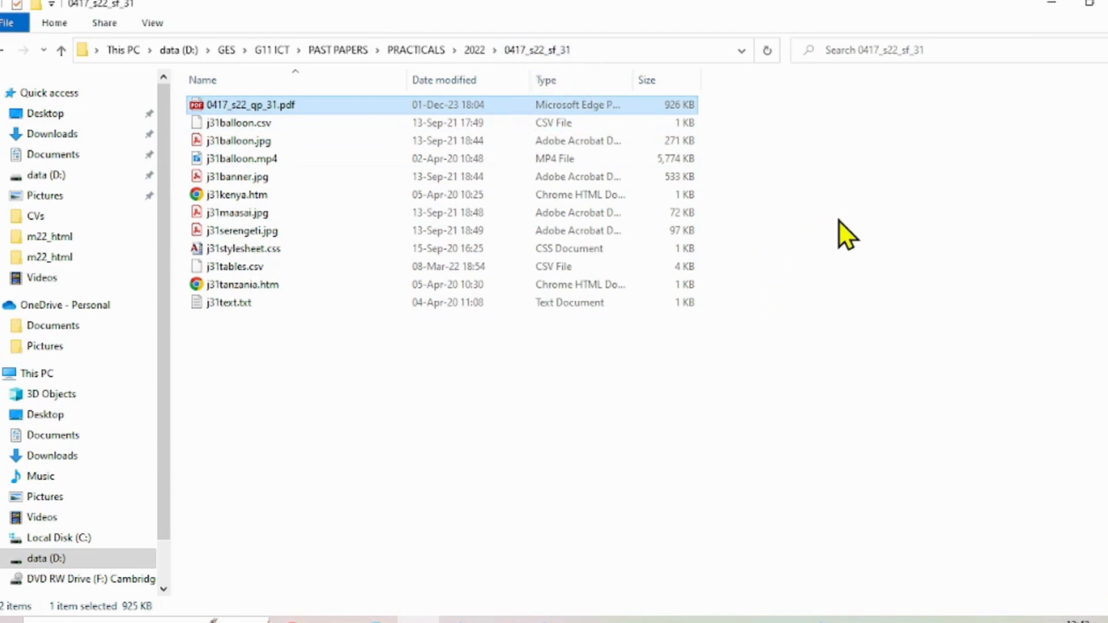
click(835, 182)
right_click(835, 181)
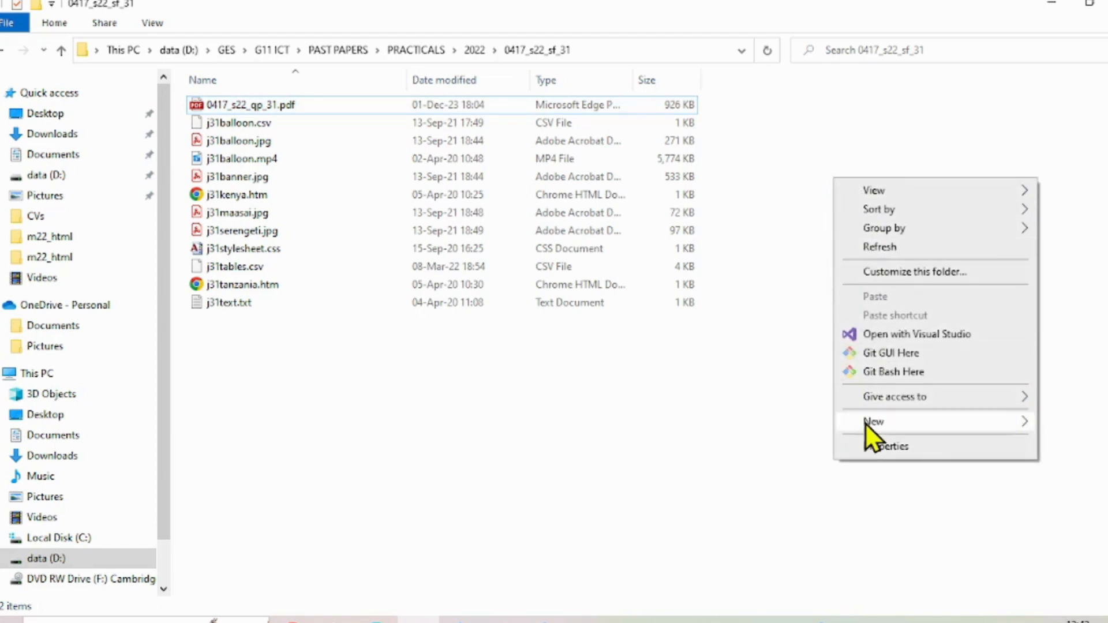
mouse_move(866, 424)
click(628, 423)
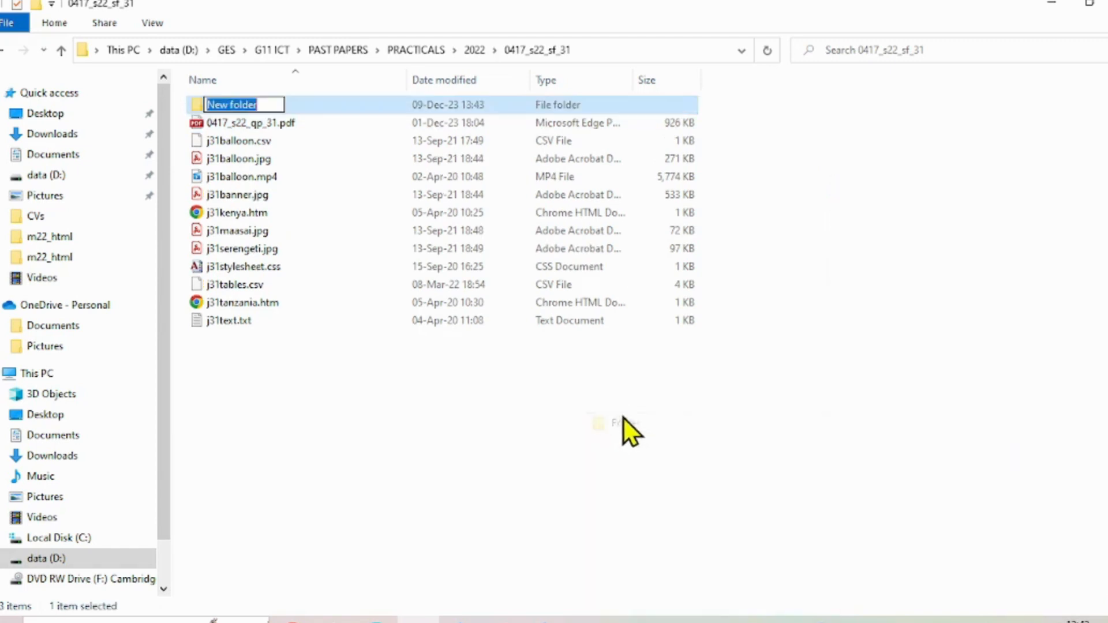
text(j2231)
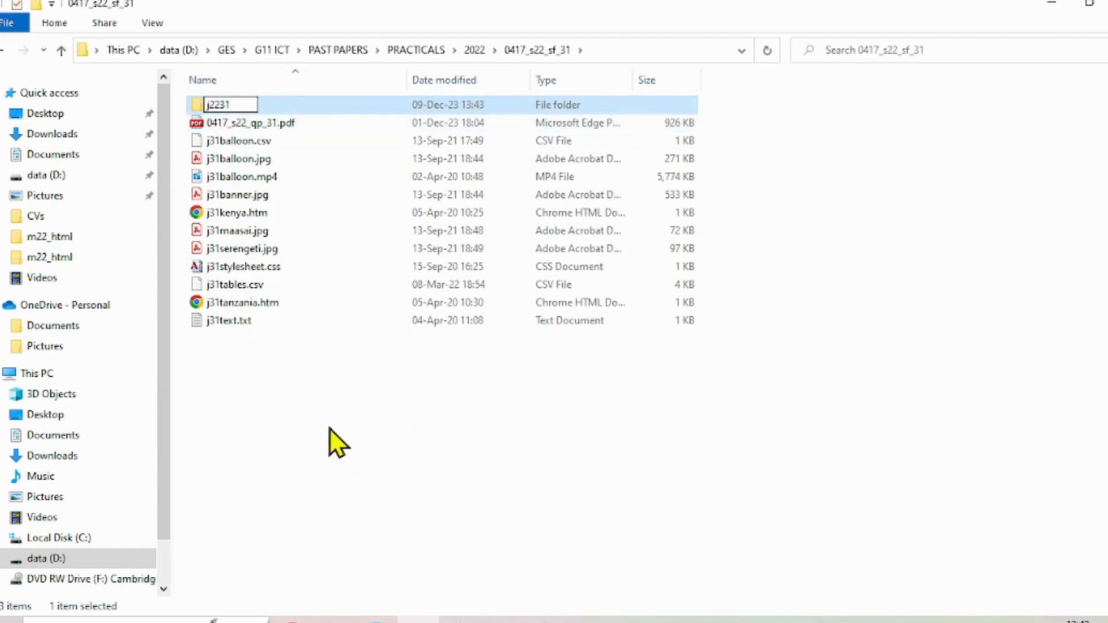
click(377, 621)
click(377, 621)
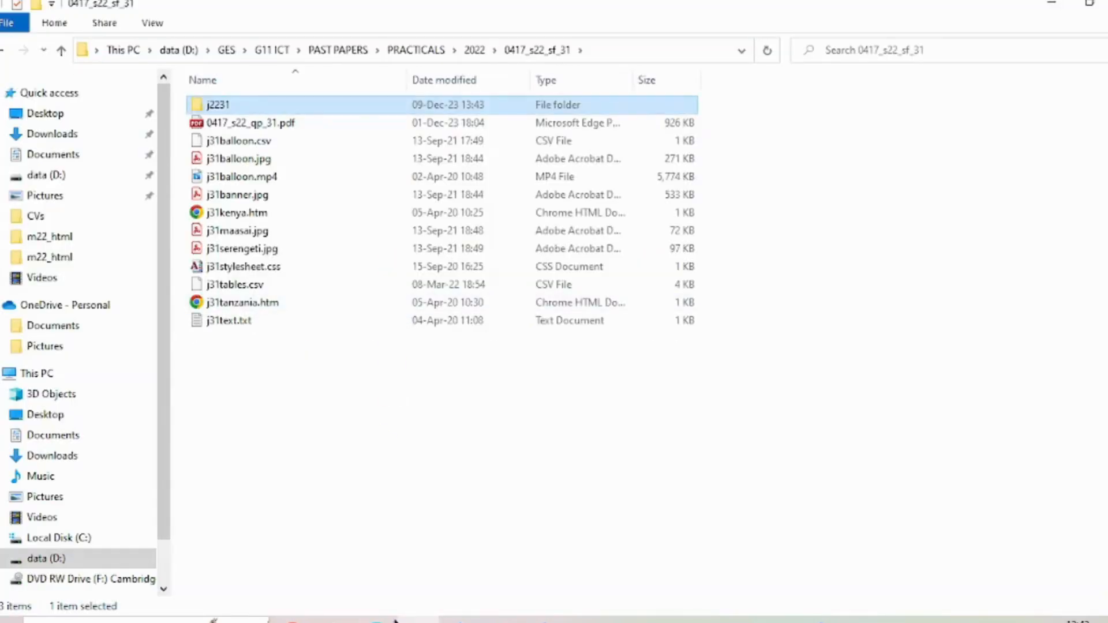
Step: Check the Task 2 file list in the question paper, return to File Explorer and move j31balloon.csv and j31balloon.jpg into the j2231 folder
click(377, 621)
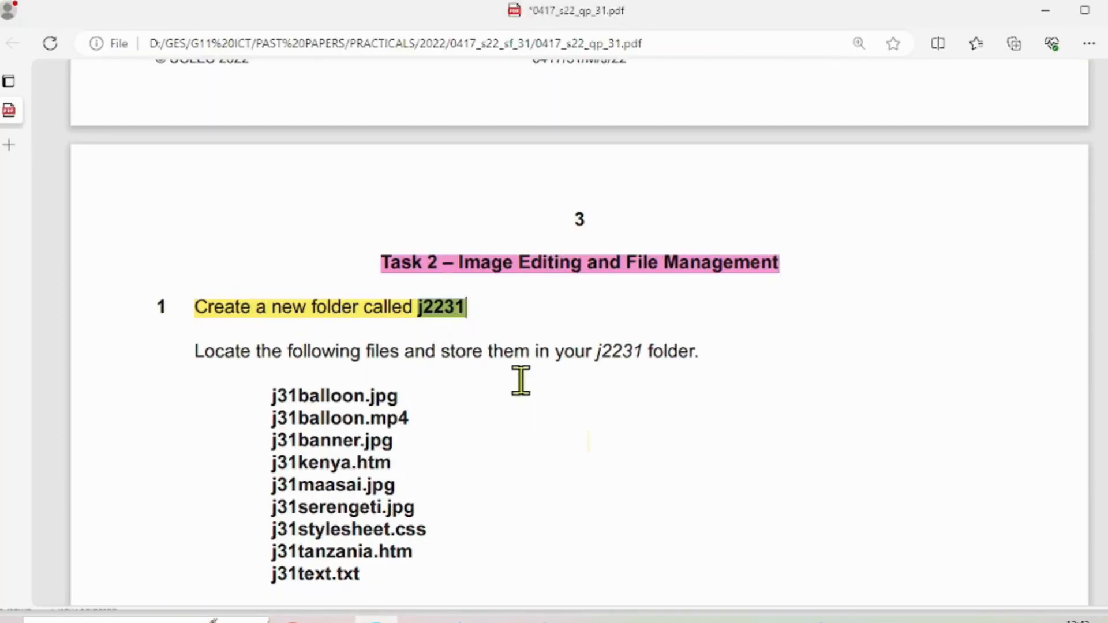
click(413, 386)
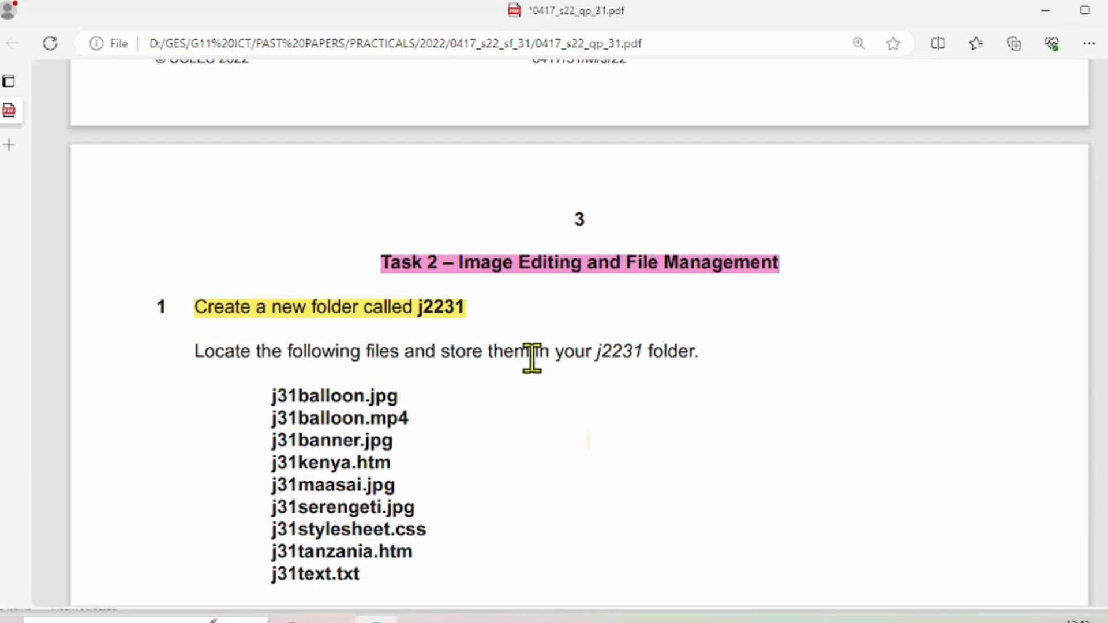
scroll(441, 439, down, 1)
scroll(441, 439, down, 3)
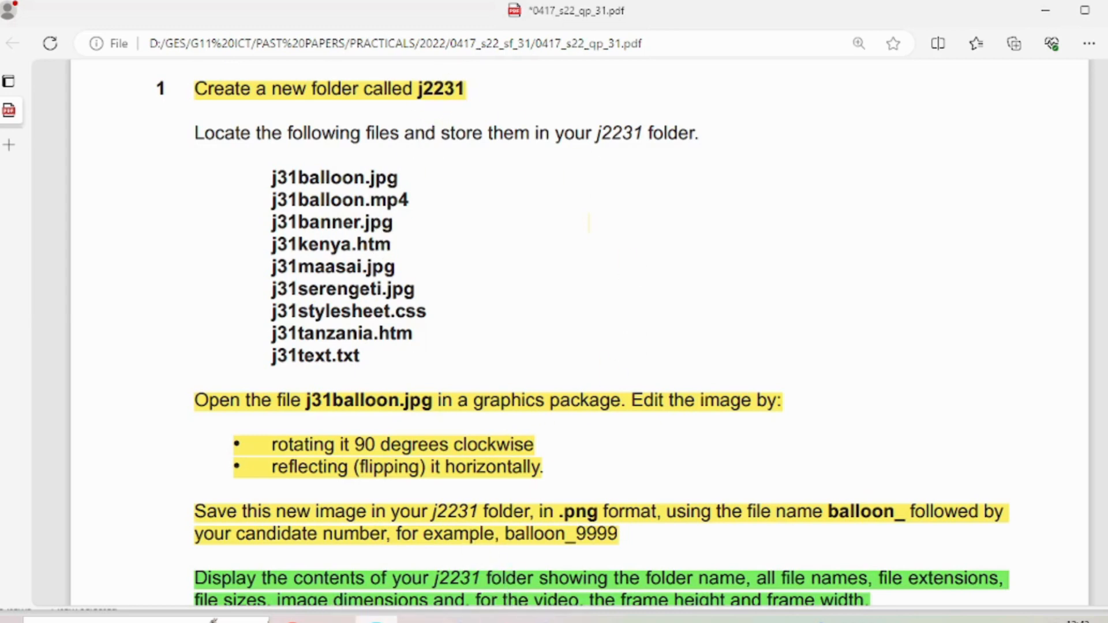
click(414, 620)
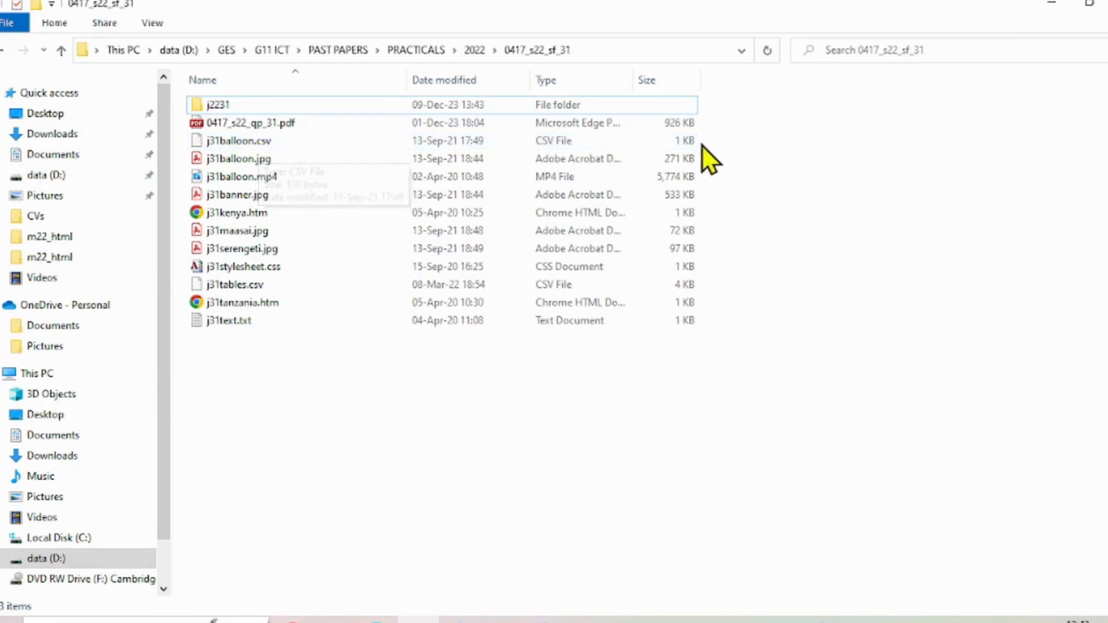
drag(702, 137, 202, 141)
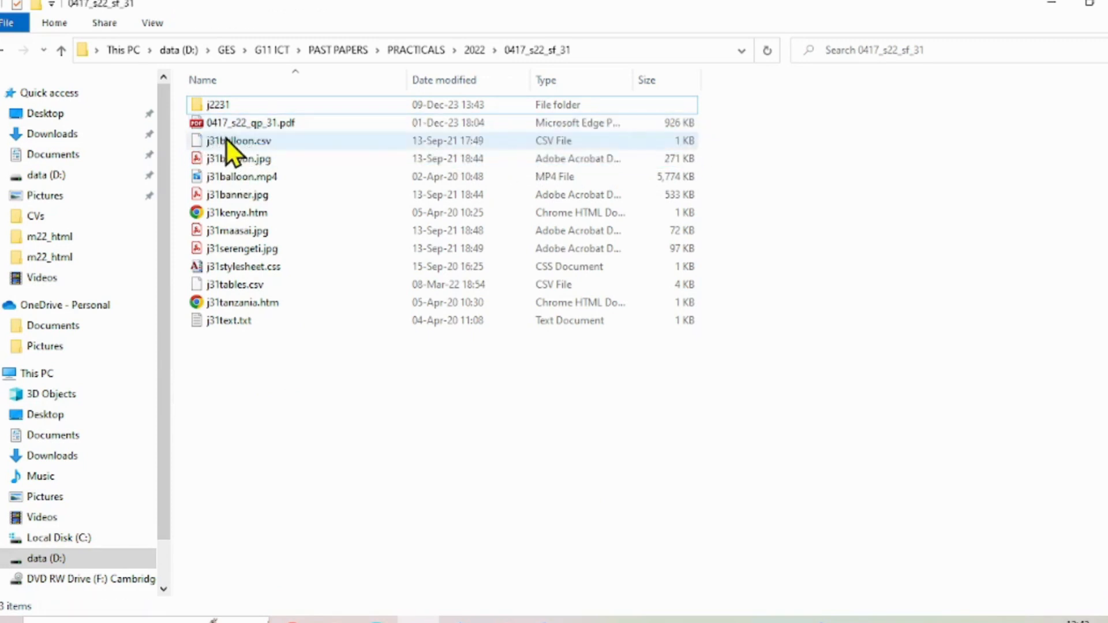
click(227, 138)
ctrl+click(261, 161)
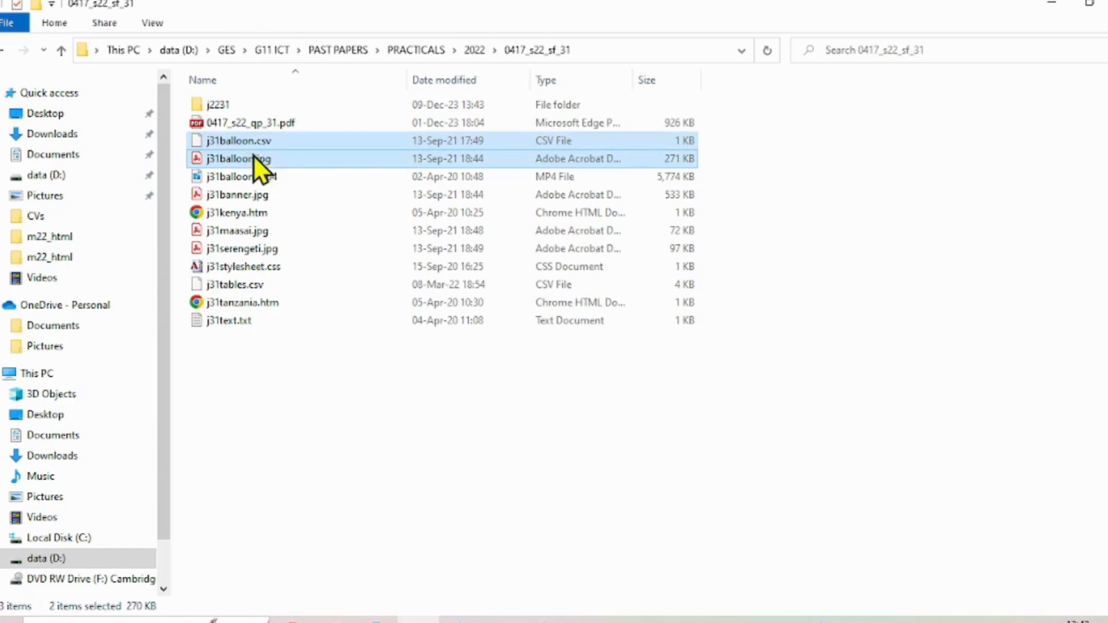
drag(237, 155, 213, 101)
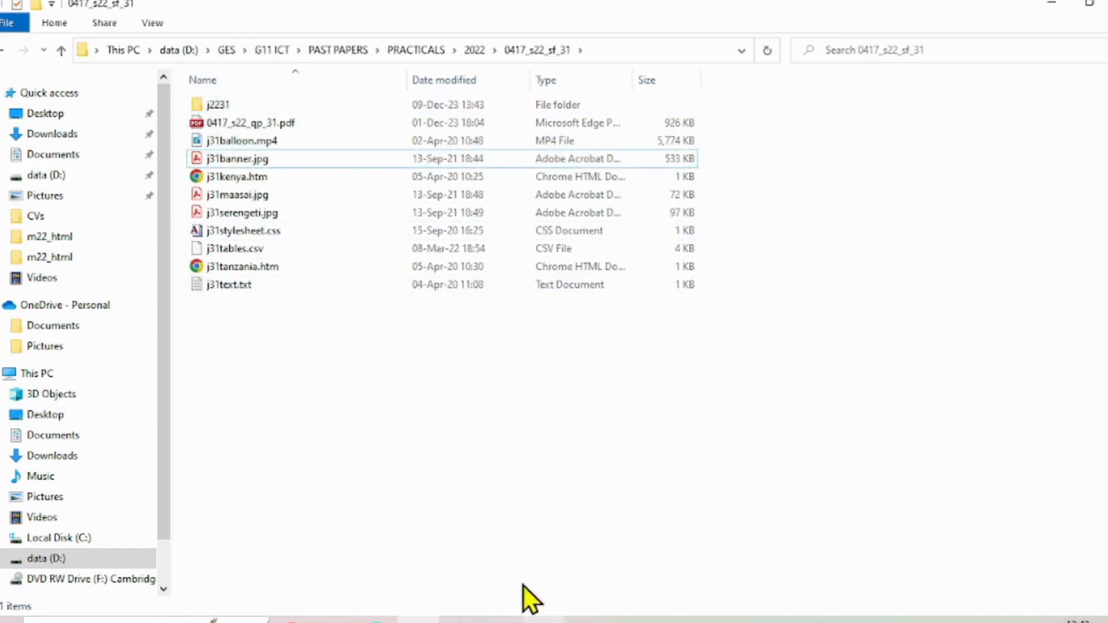
Step: Recheck the question paper's file list, return to File Explorer and move j31banner.jpg, j31kenya.htm, j31balloon.mp4 and j31maasai.jpg into the j2231 folder
click(376, 622)
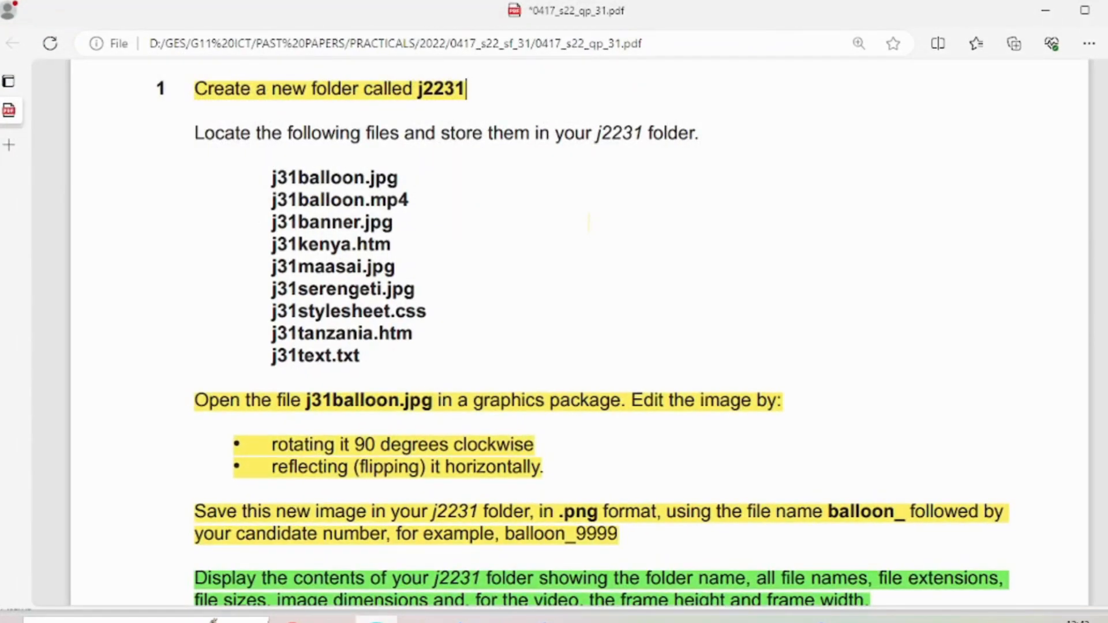
key(alt+Tab)
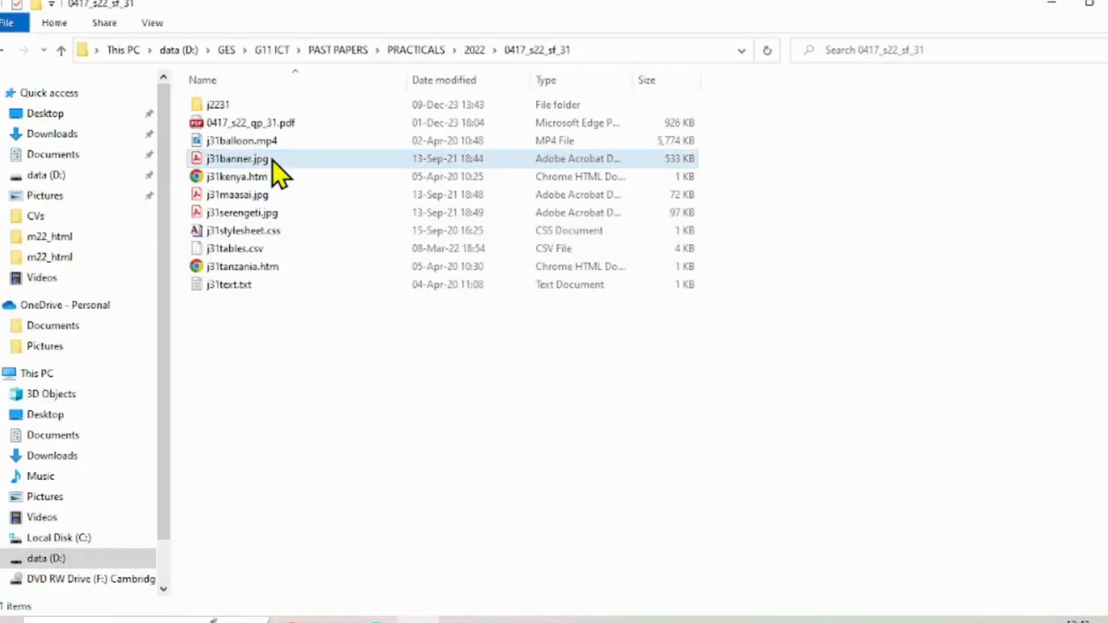
click(251, 157)
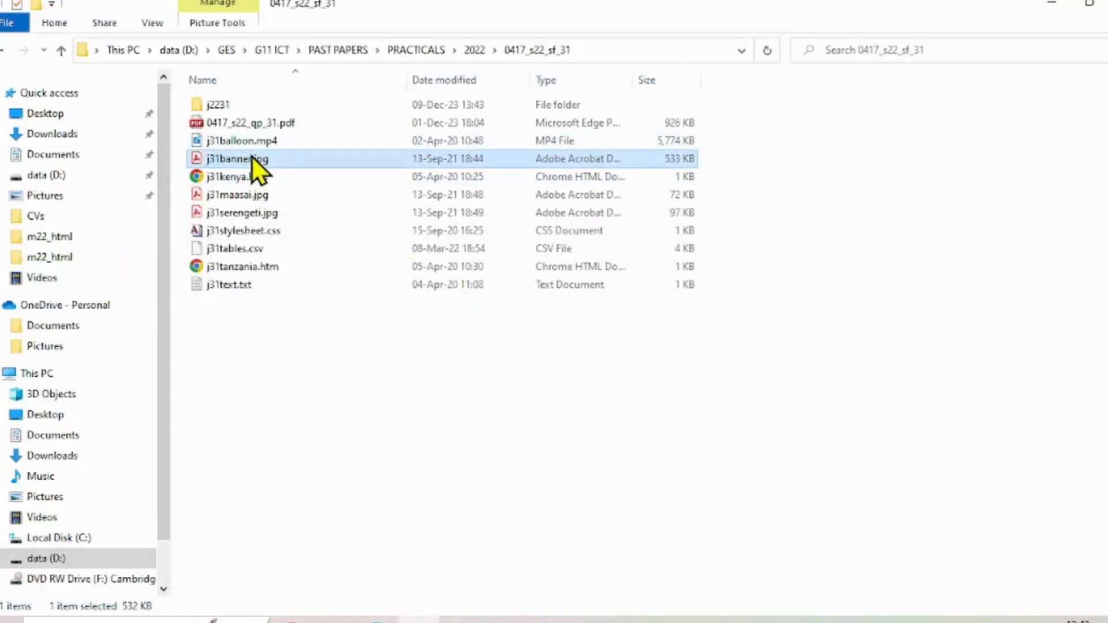
drag(247, 161, 209, 104)
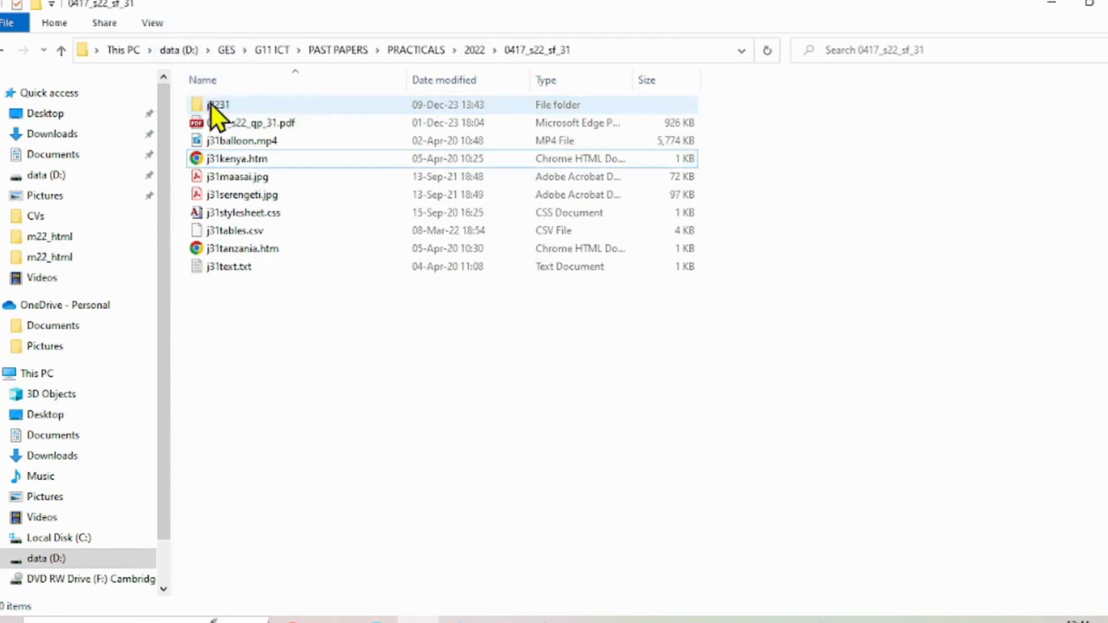
drag(224, 160, 218, 104)
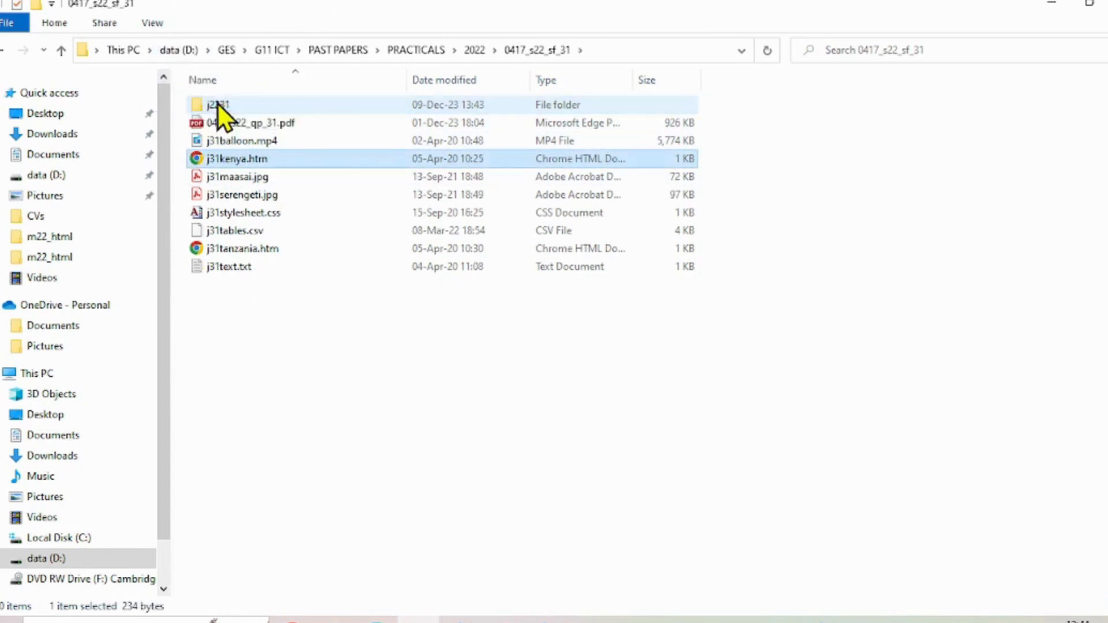
click(234, 144)
drag(235, 145, 217, 104)
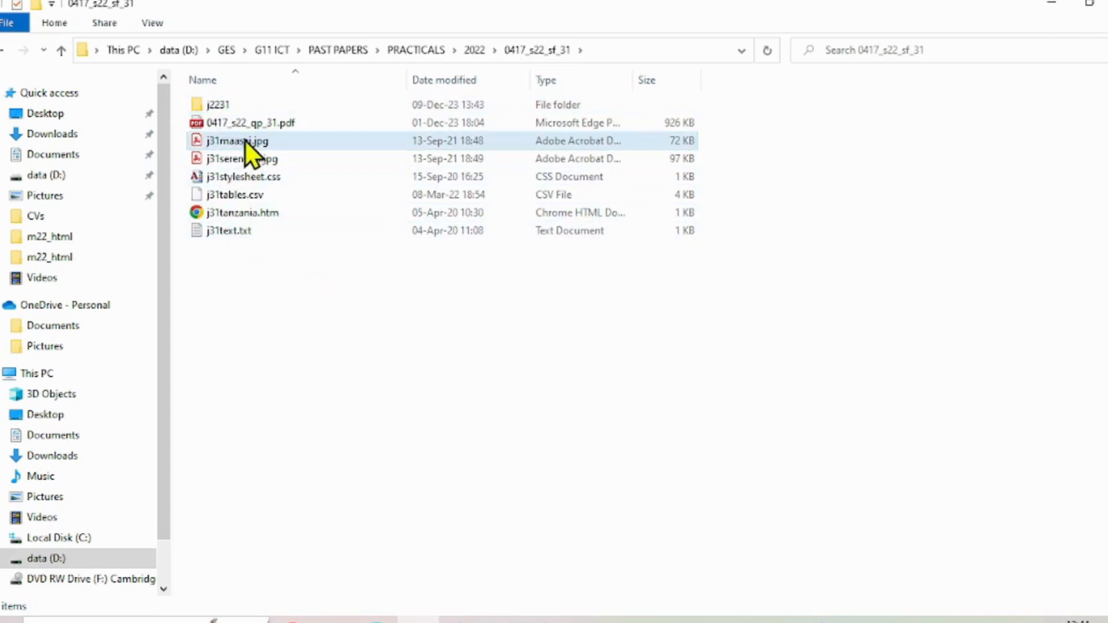
drag(245, 141, 217, 104)
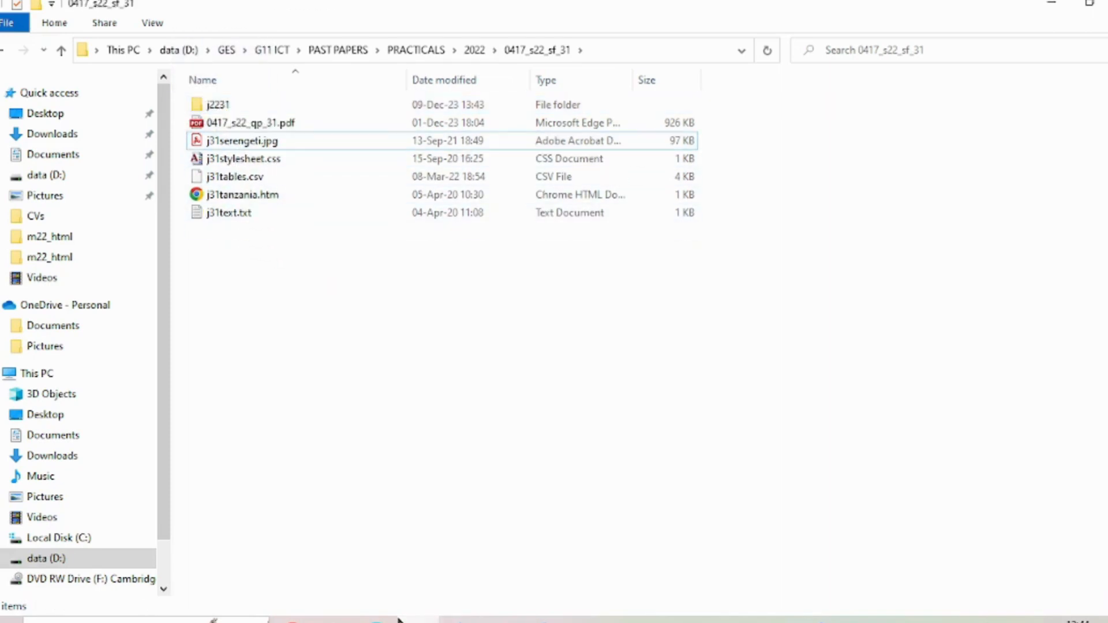
Step: Recheck the question paper's file list and move j31serengeti.jpg, j31stylesheet.css, j31tanzania.htm and j31text.txt into the j2231 folder in File Explorer
click(376, 620)
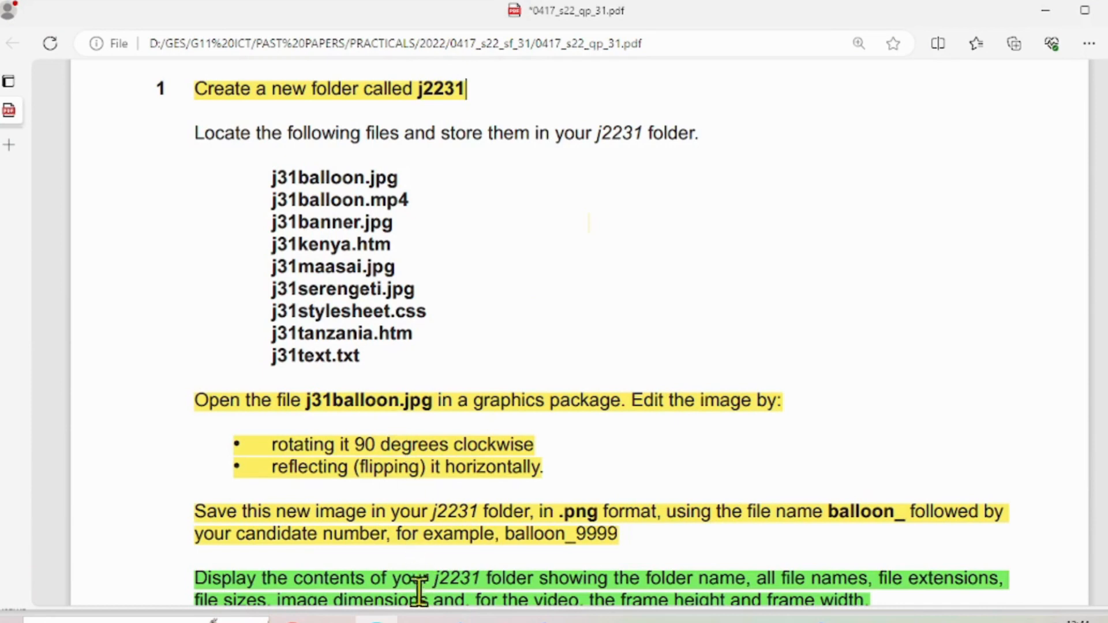
click(377, 619)
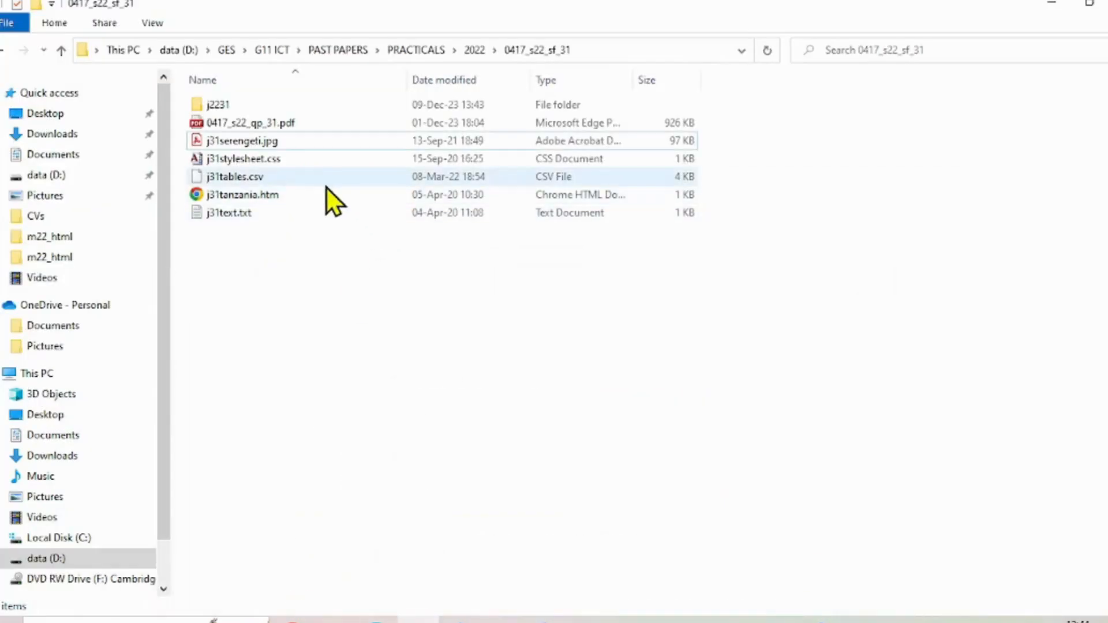
click(254, 141)
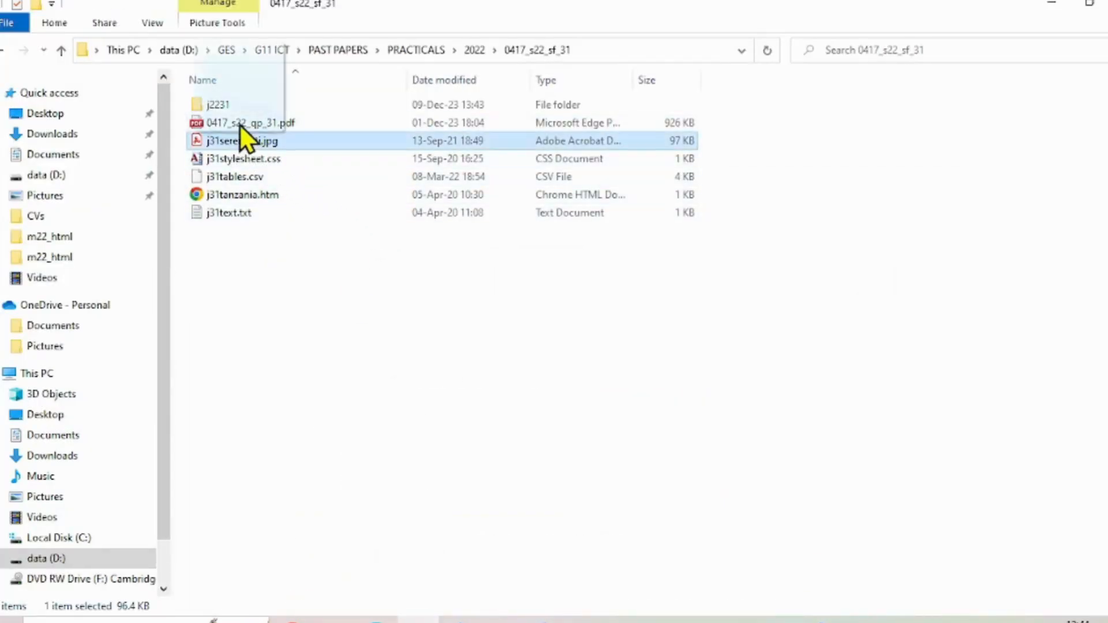
drag(224, 143, 210, 105)
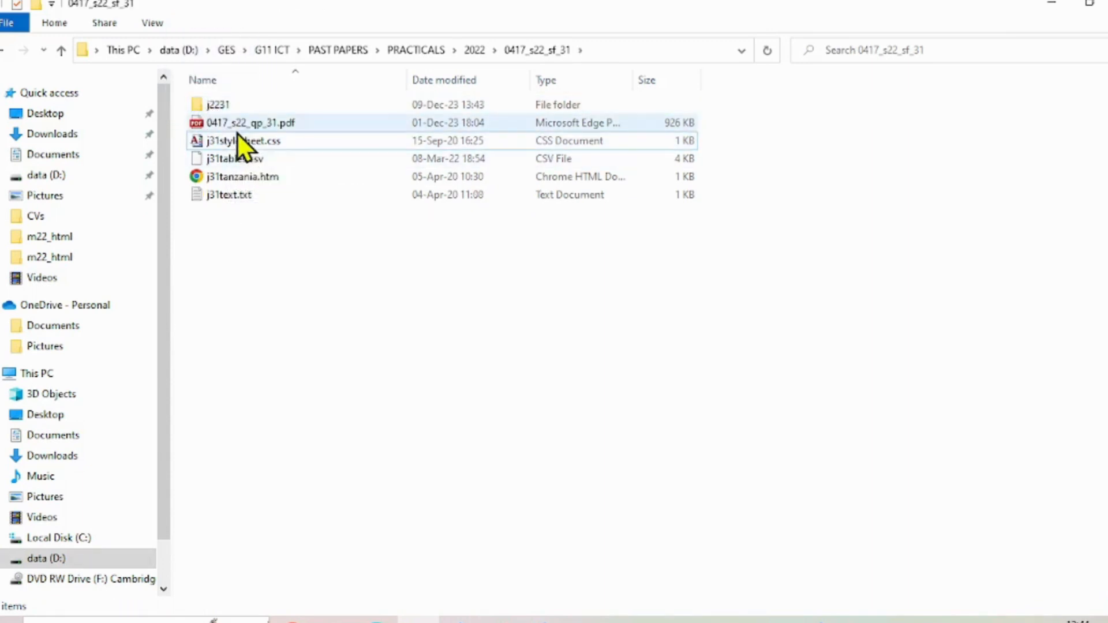
drag(235, 141, 222, 105)
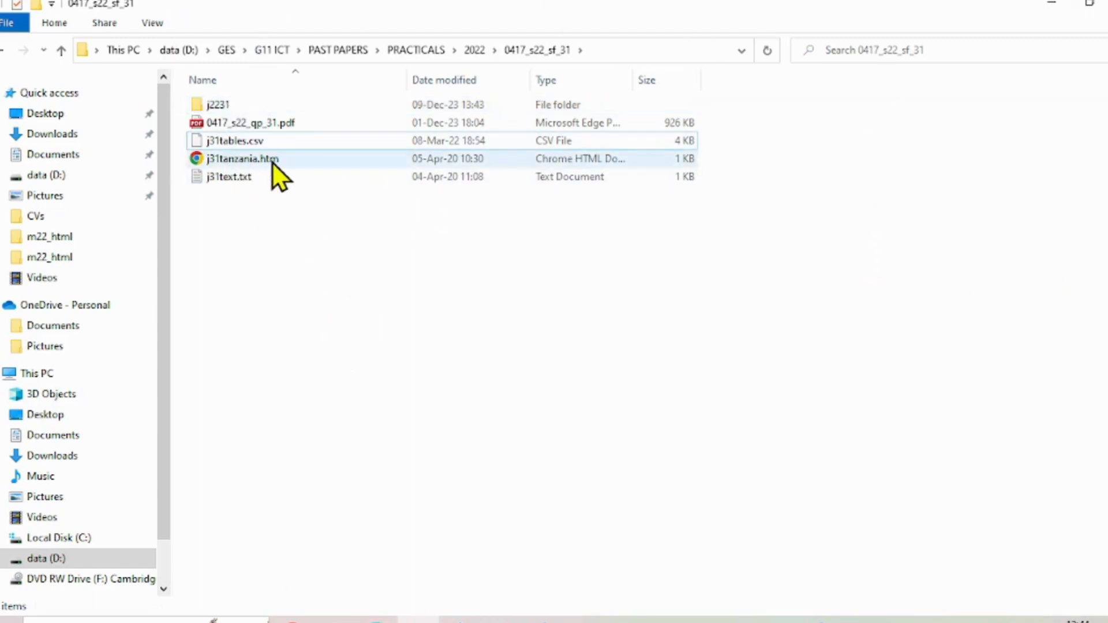
drag(242, 166, 204, 105)
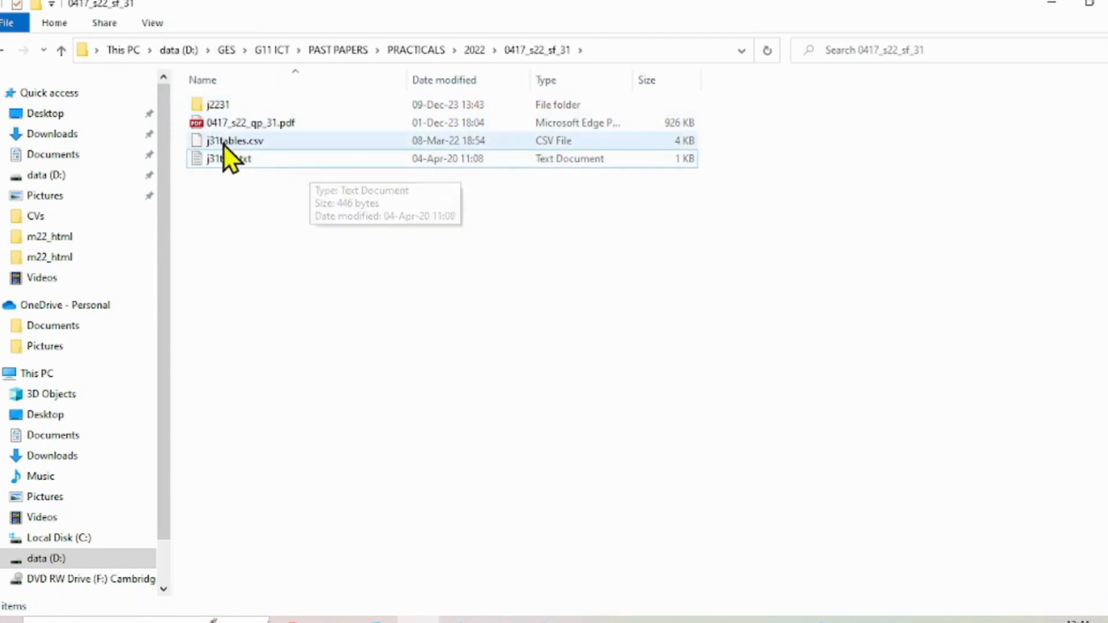
drag(224, 164, 208, 105)
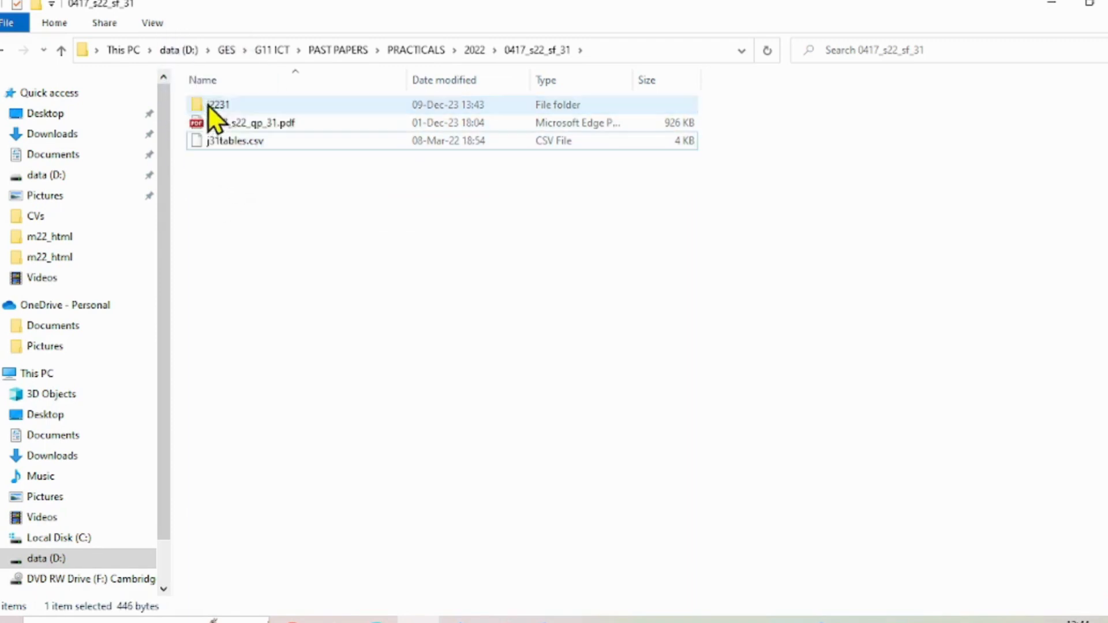
Step: Open the j2231 folder and check its files, especially j31balloon.csv, against the list in the question paper
double_click(225, 104)
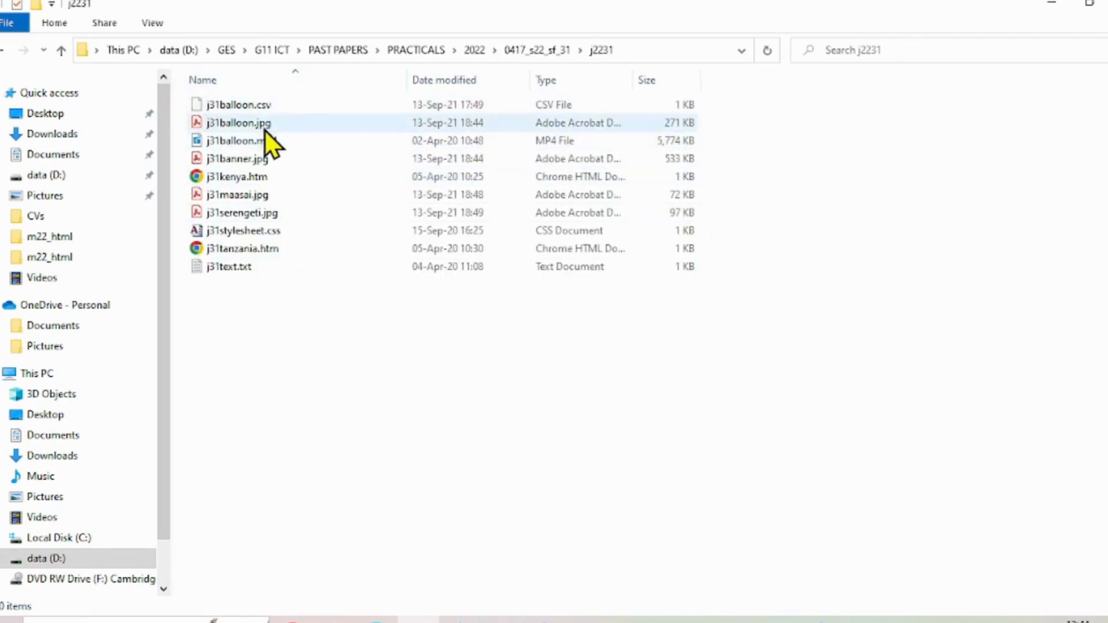
click(237, 107)
ctrl+click(231, 106)
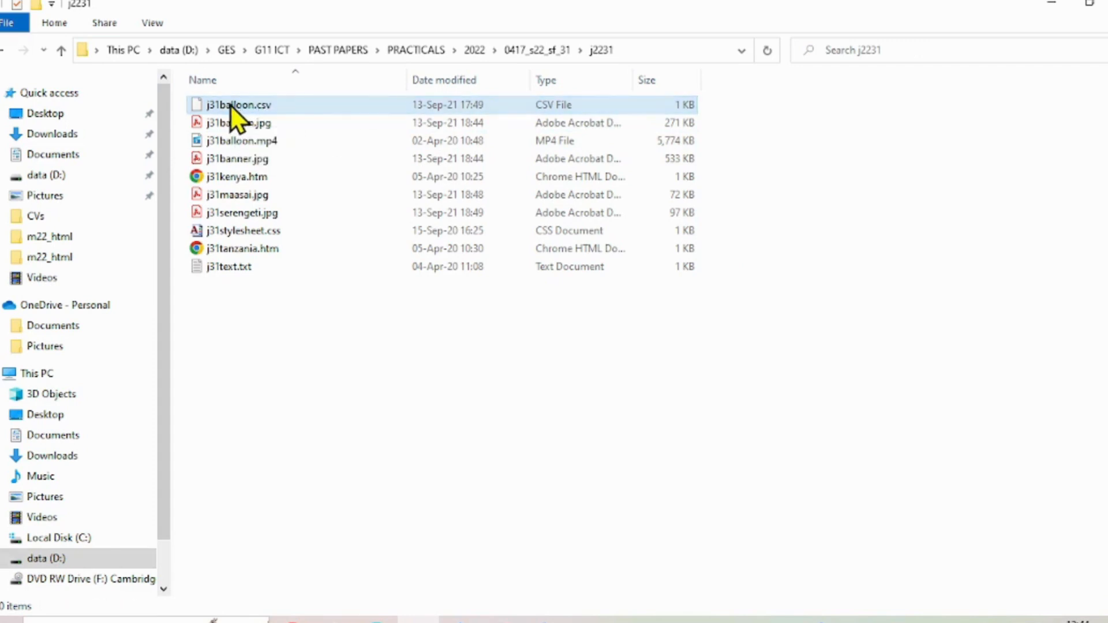
click(419, 268)
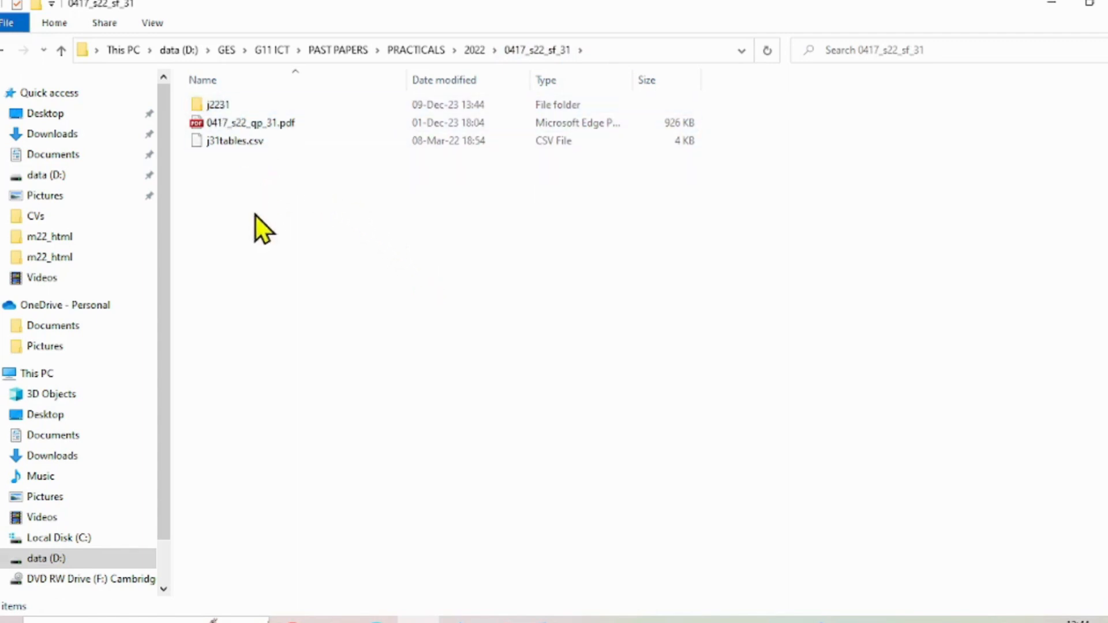
click(207, 106)
double_click(207, 106)
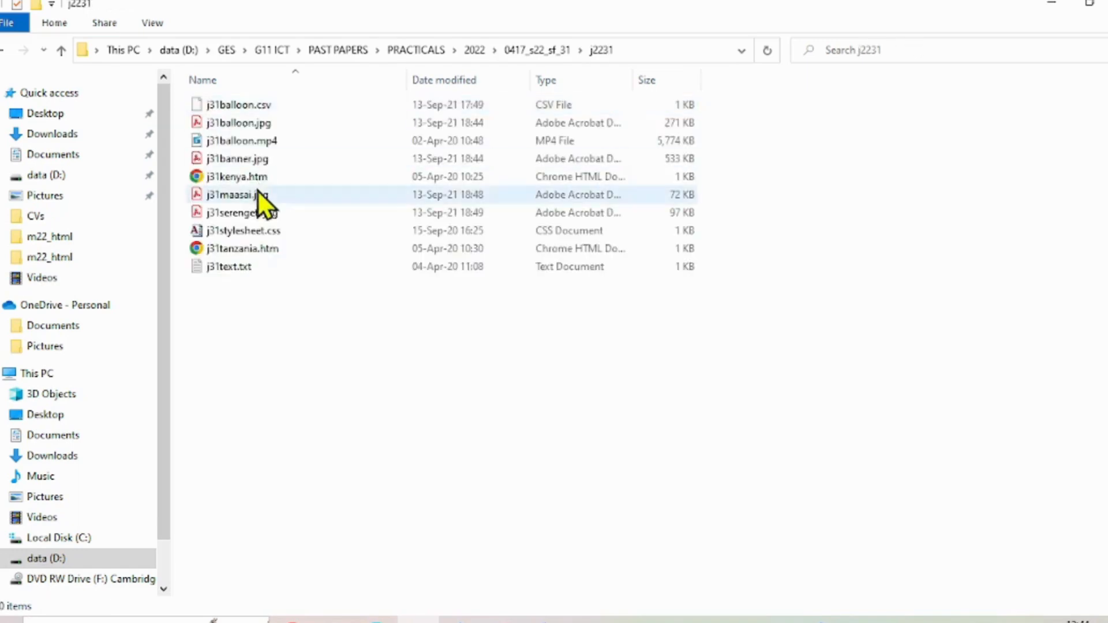
click(241, 107)
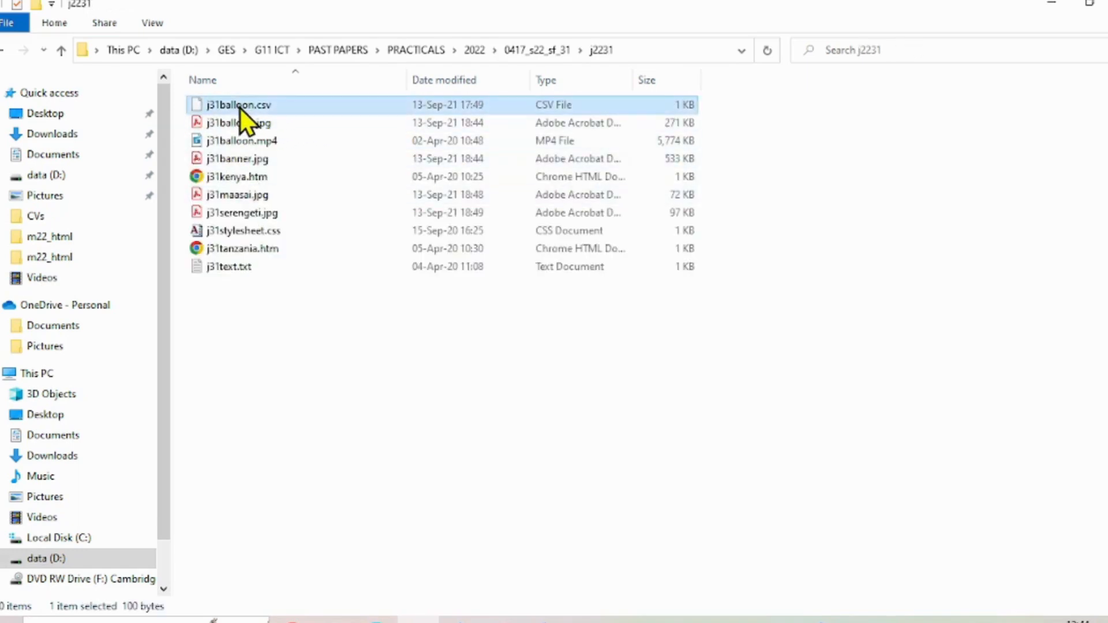
click(376, 621)
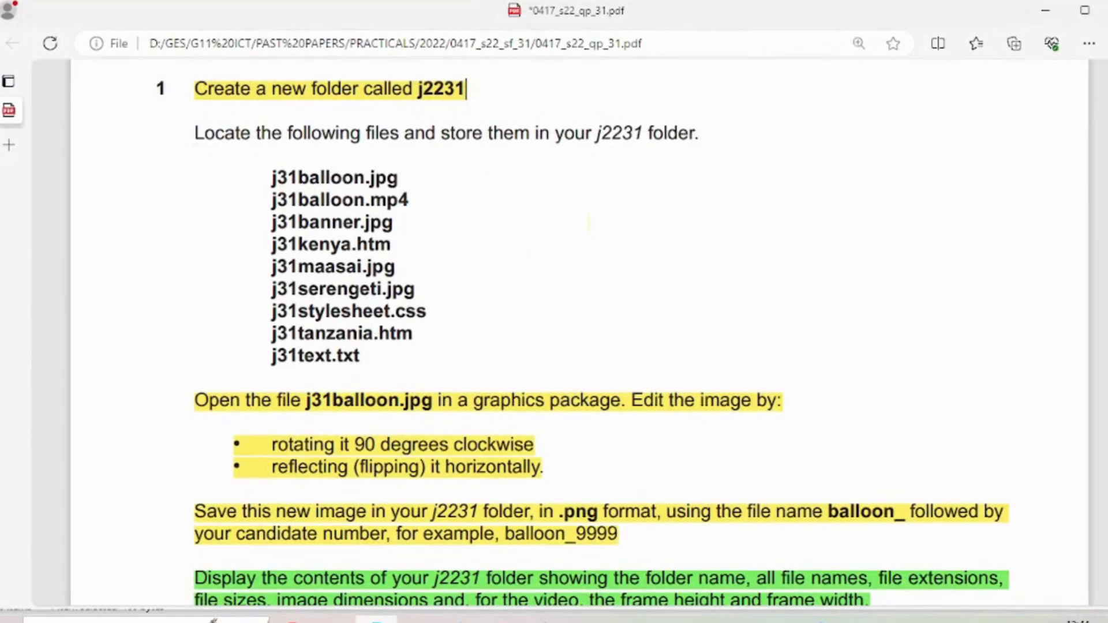
click(377, 621)
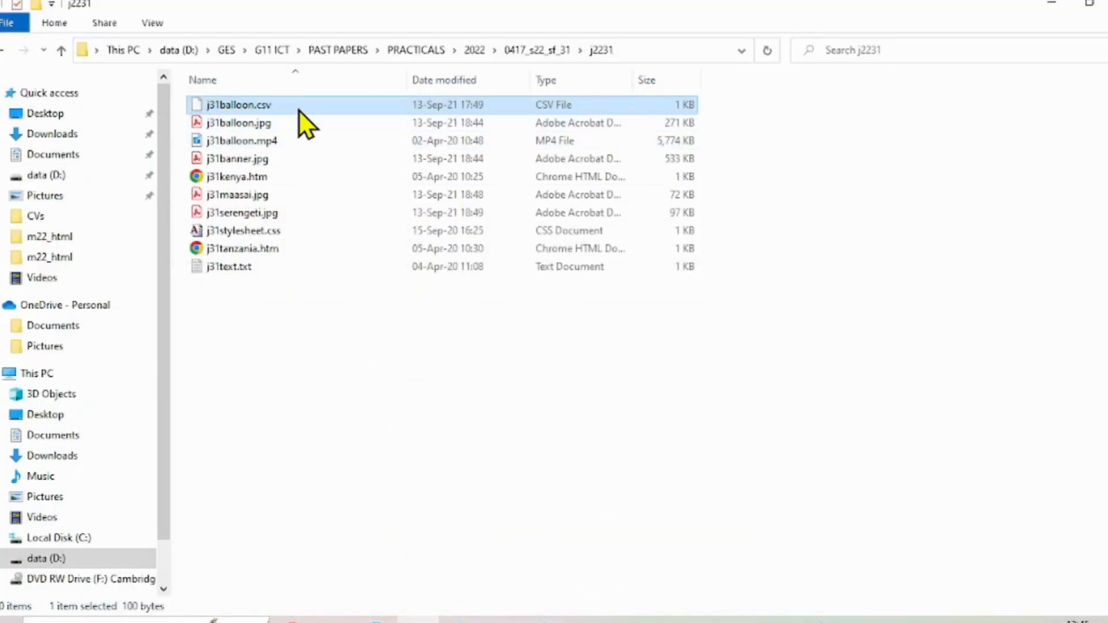
key(F2)
key(BackSpace)
drag(300, 115, 223, 155)
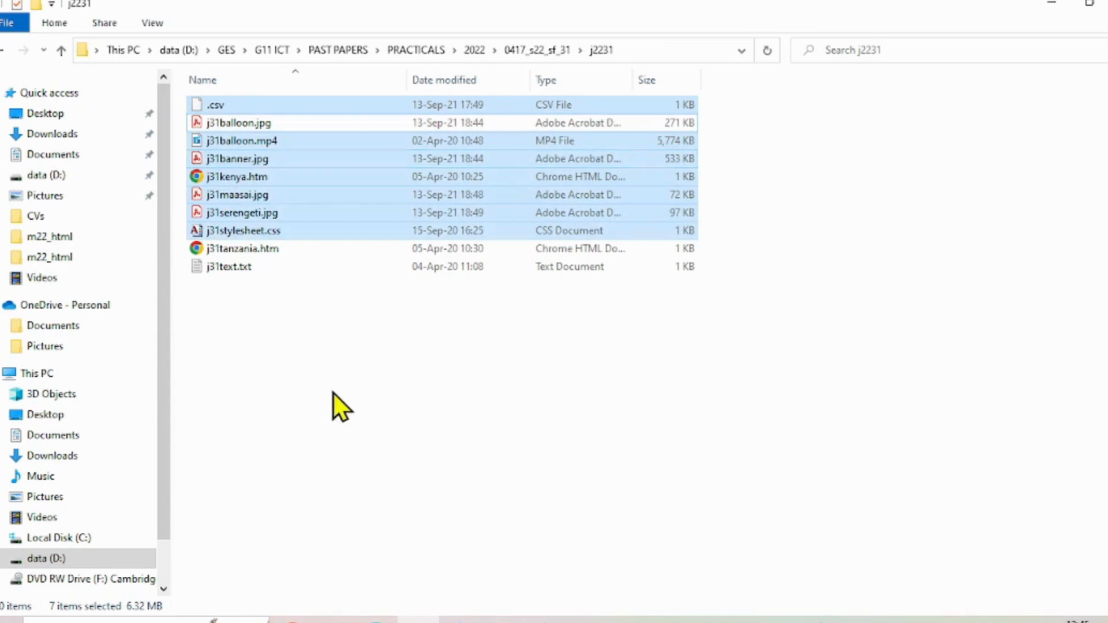
key(ctrl+z)
click(279, 312)
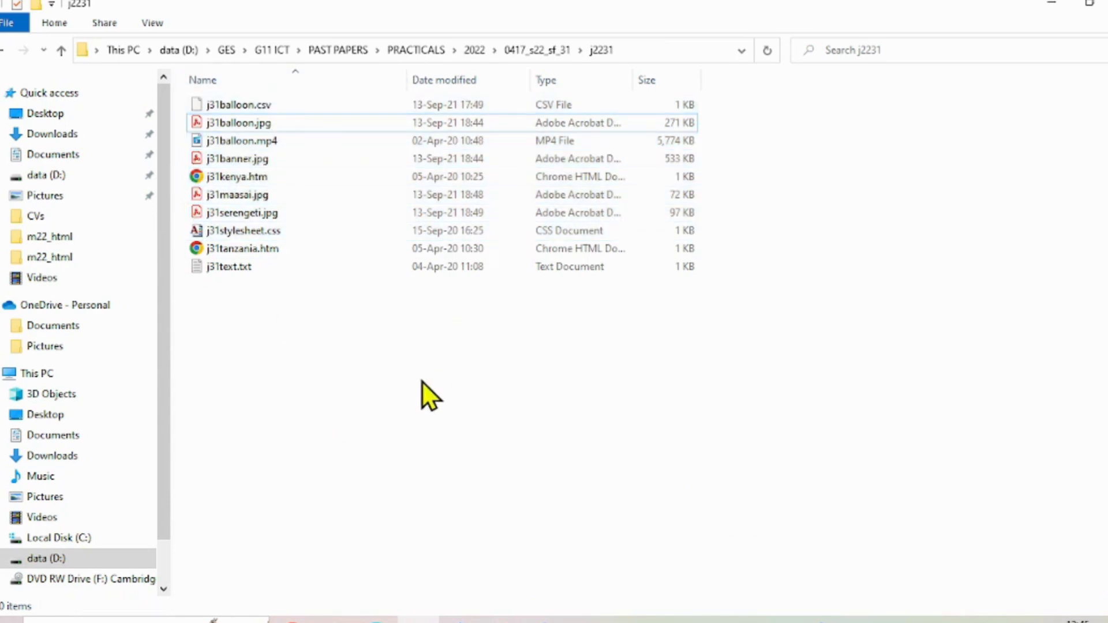
Step: Move j31balloon.csv out of j2231 into the parent folder 0417_s22_sf_31, and reopen the j2231 folder
click(258, 106)
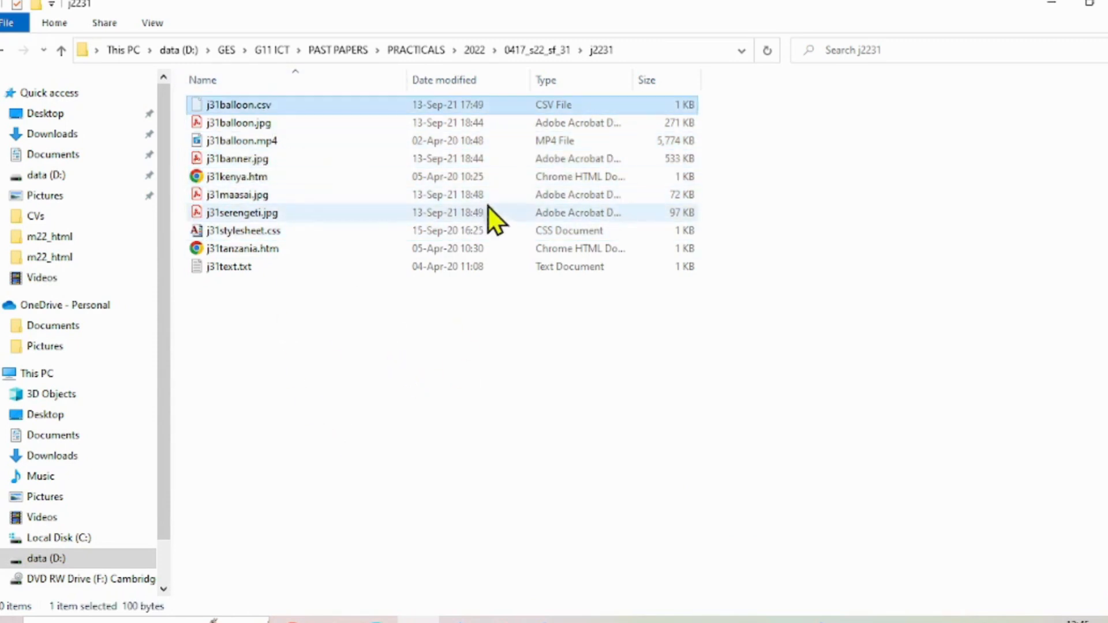
click(529, 51)
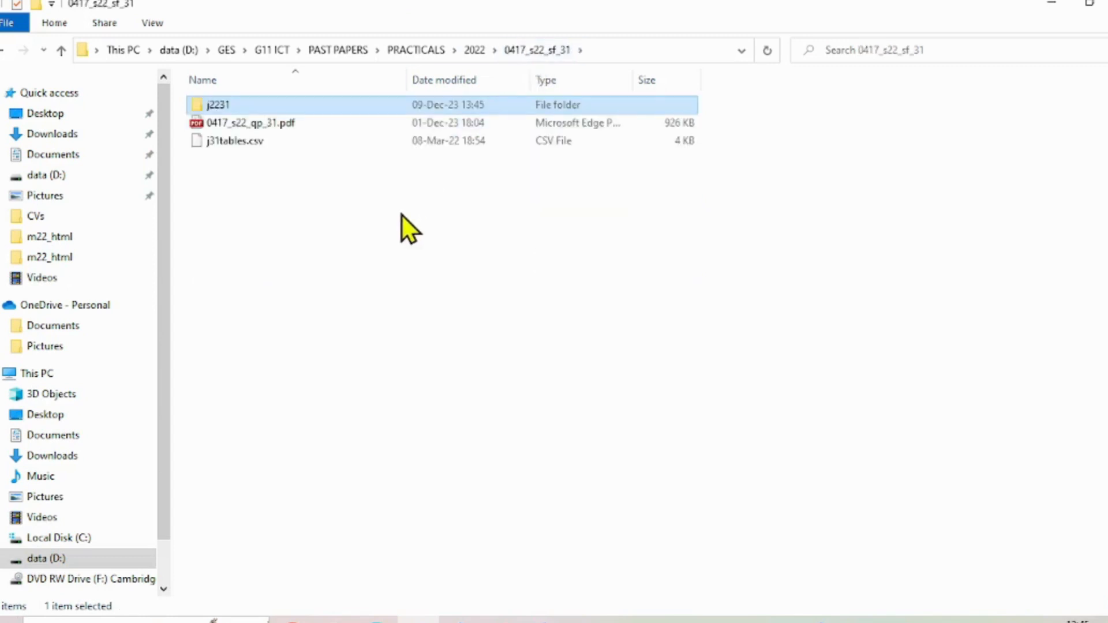
key(ctrl+v)
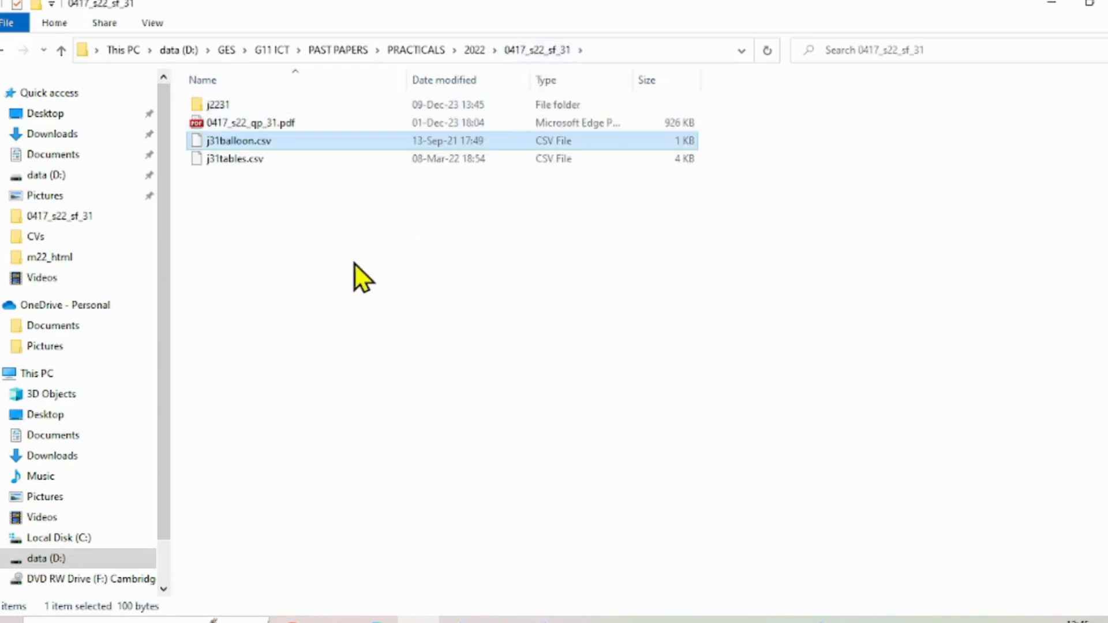
double_click(225, 103)
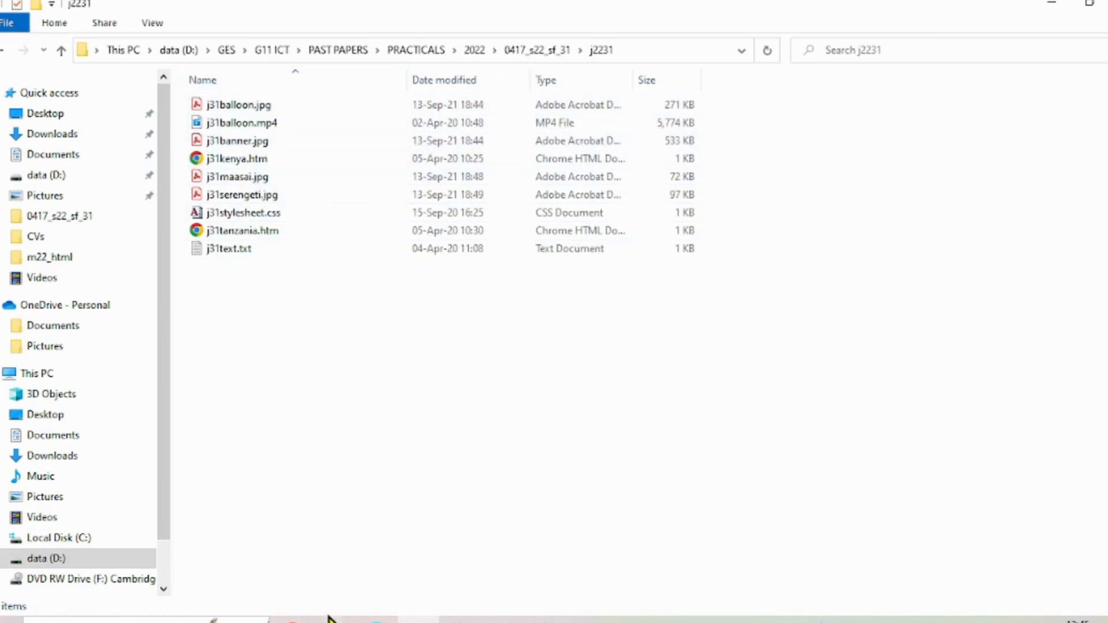
Step: Read the image-editing instructions in the question paper, return to File Explorer and open j31balloon.jpg from the j2231 folder in Photos
click(376, 620)
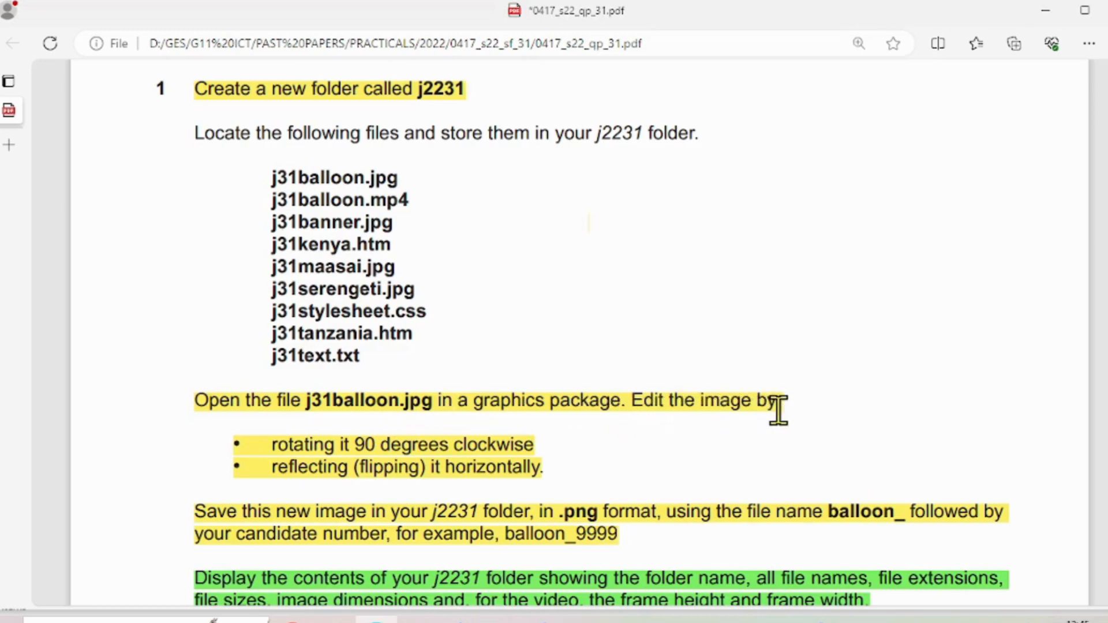
drag(199, 392, 807, 409)
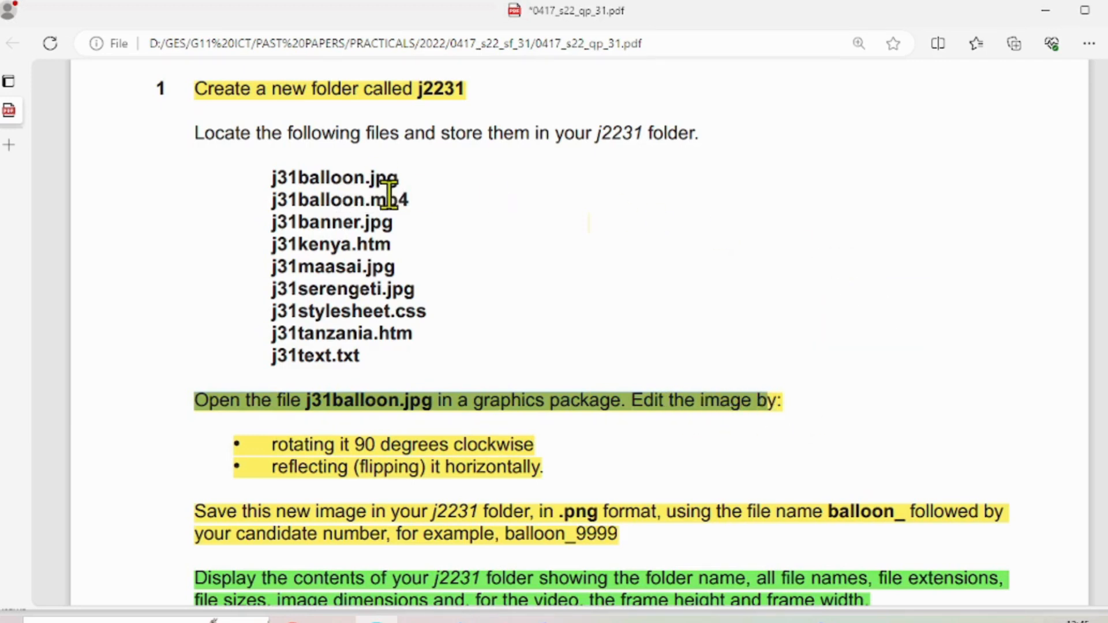
scroll(466, 222, down, 4)
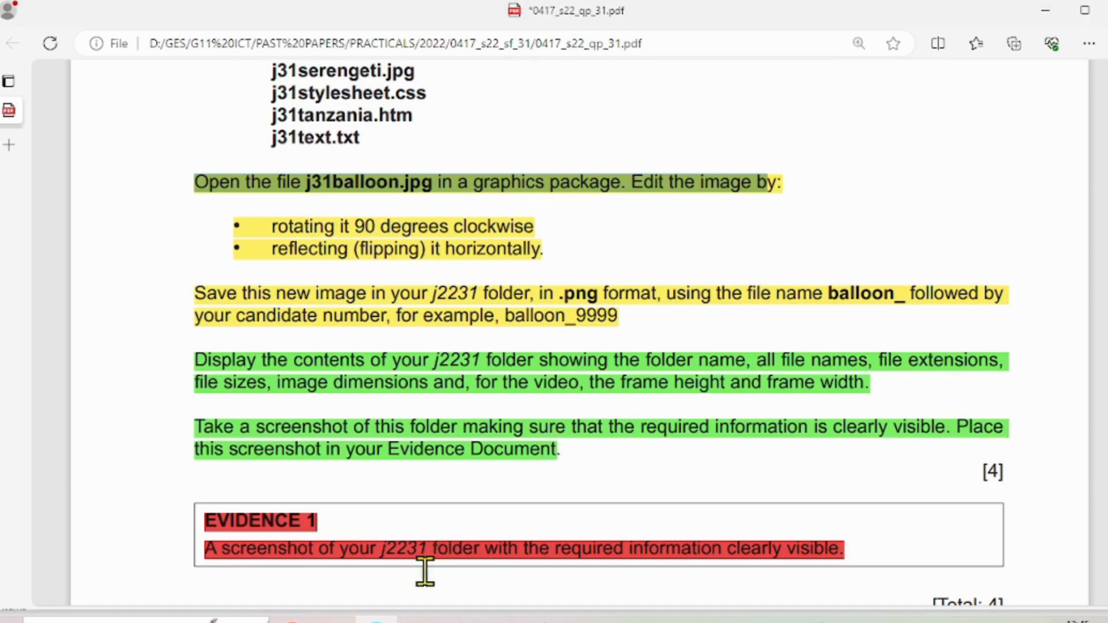
click(417, 620)
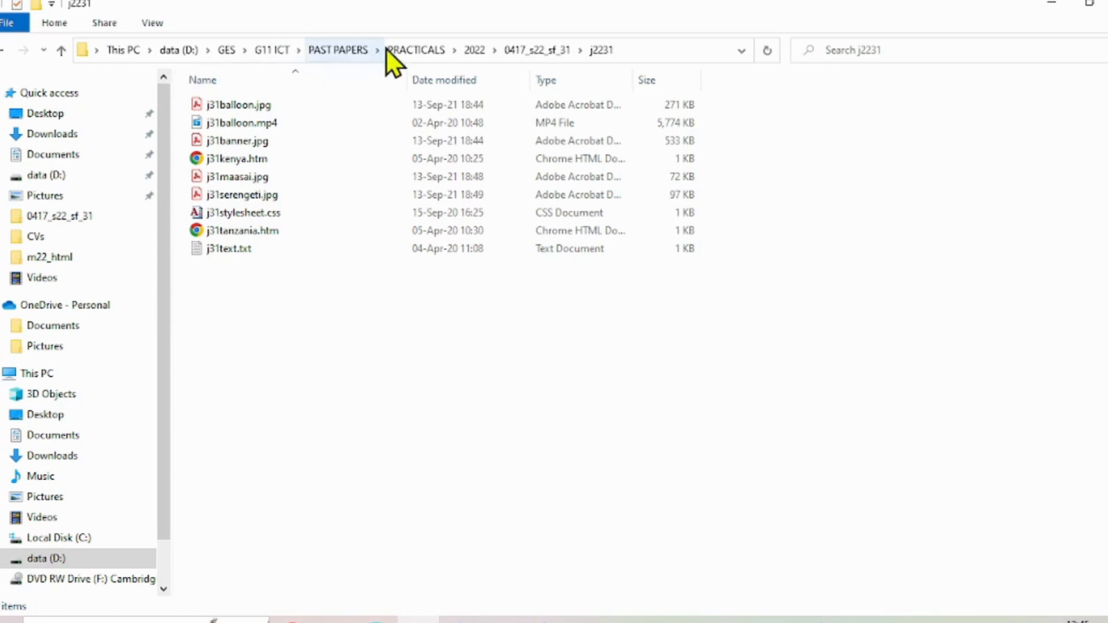
click(266, 105)
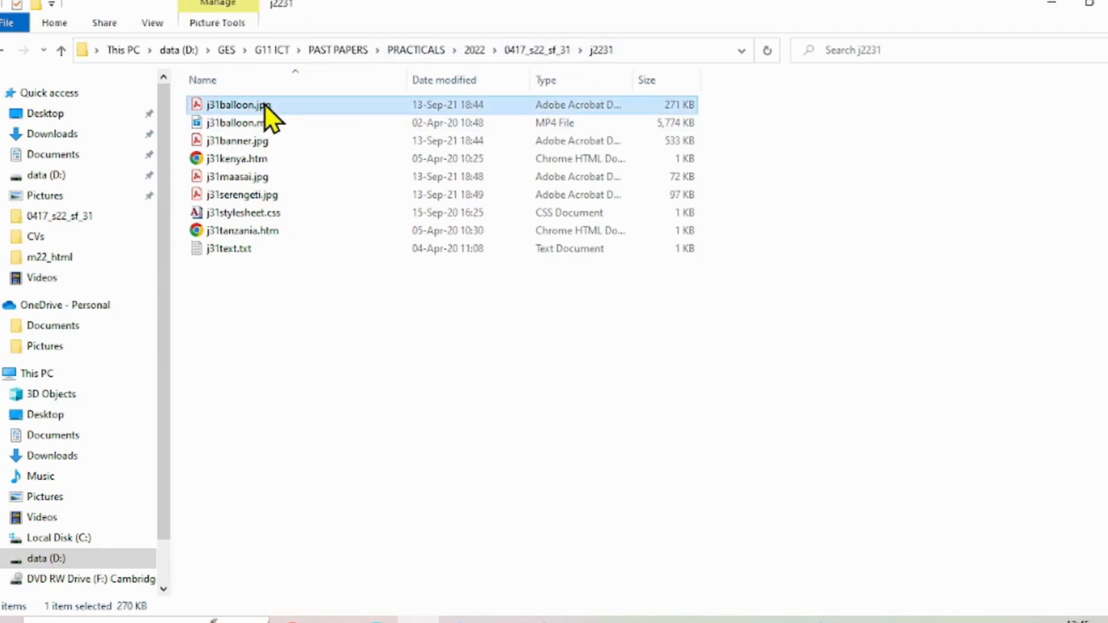
right_click(265, 105)
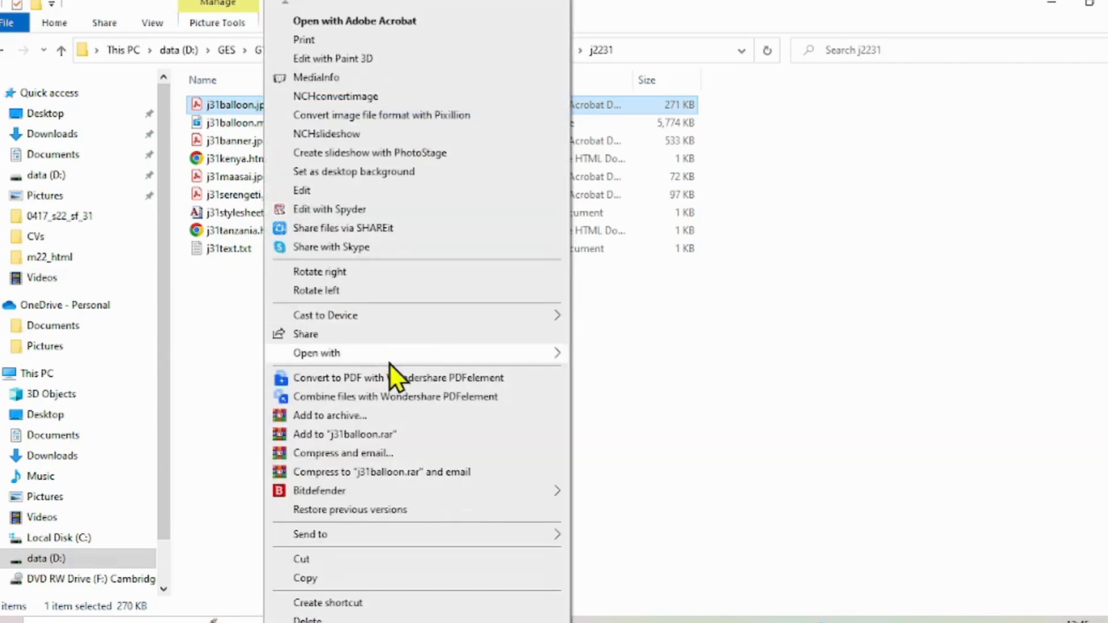
mouse_move(553, 354)
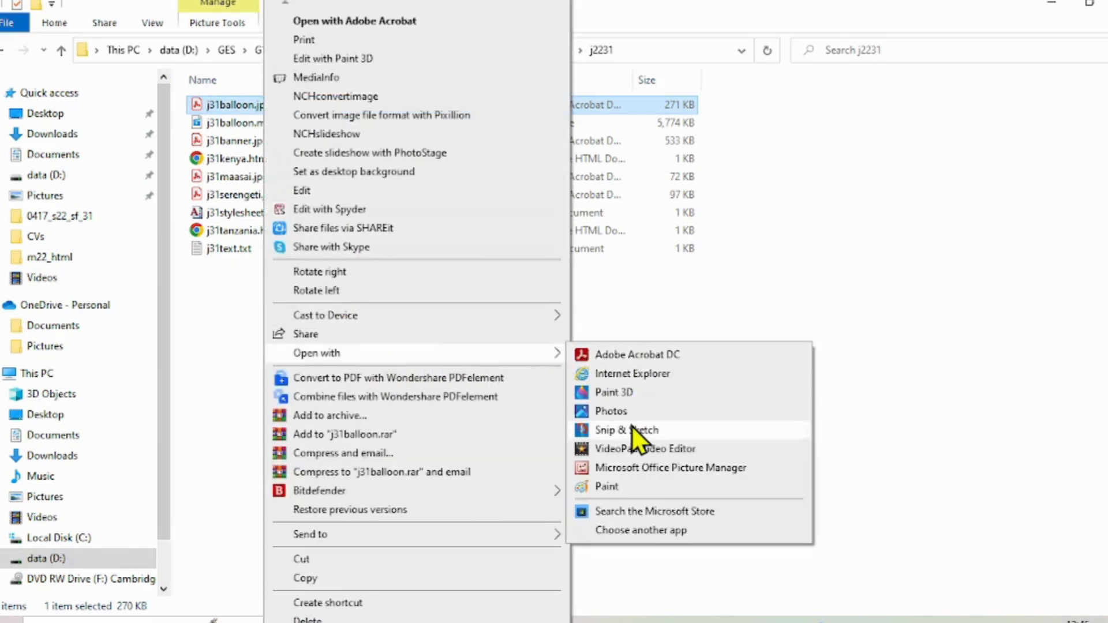
click(628, 410)
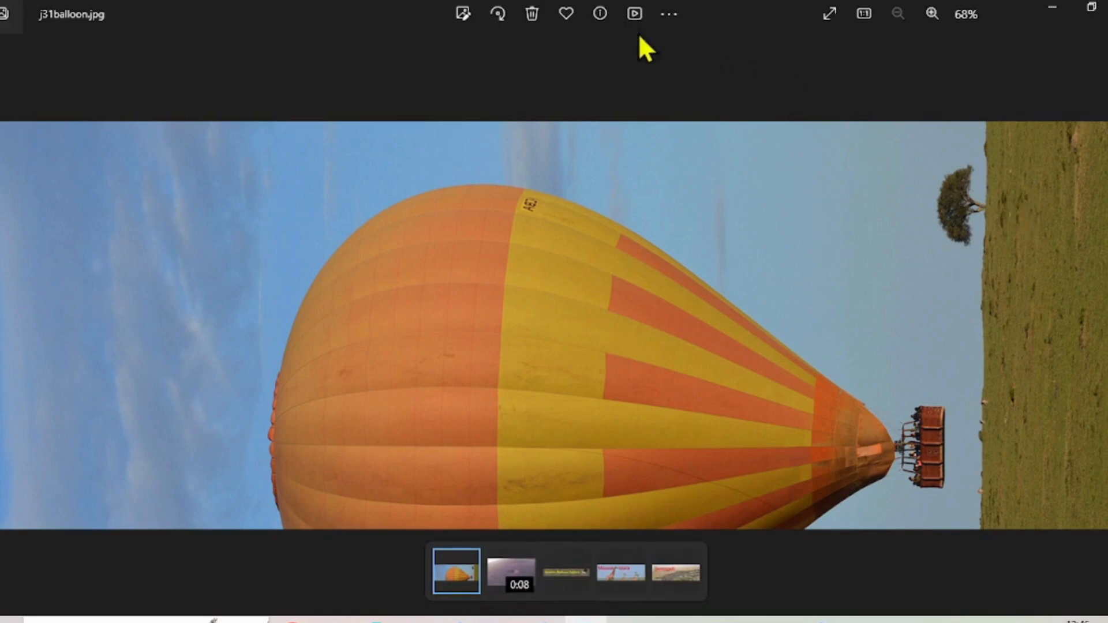
Step: Edit j31balloon.jpg by rotating it 90 degrees clockwise and flipping it horizontally, checking the required edits in the question paper
click(667, 13)
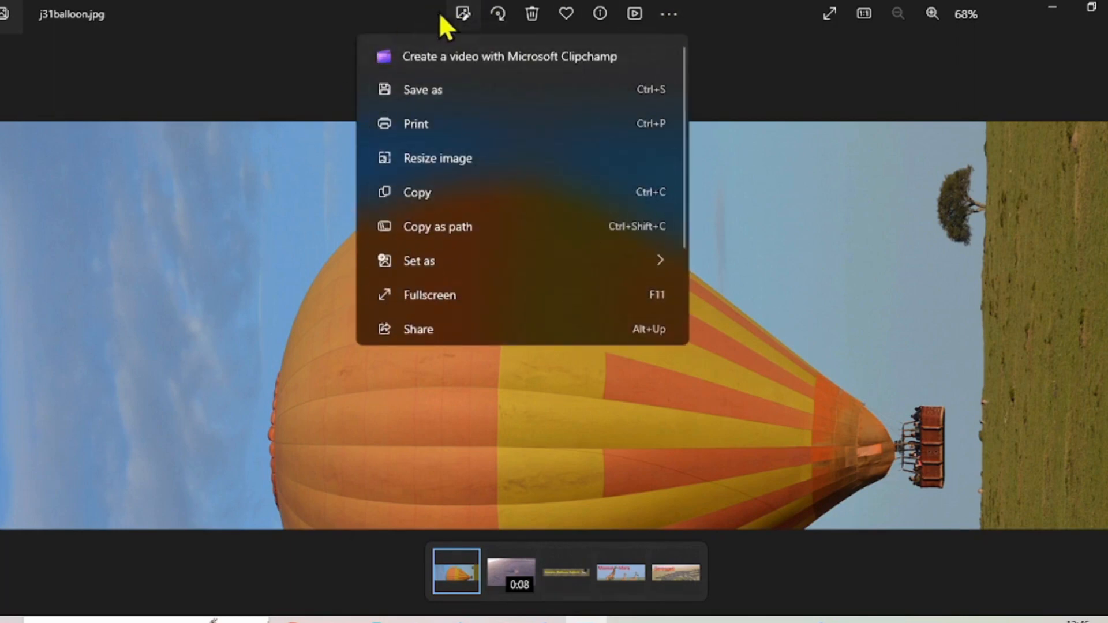
click(459, 13)
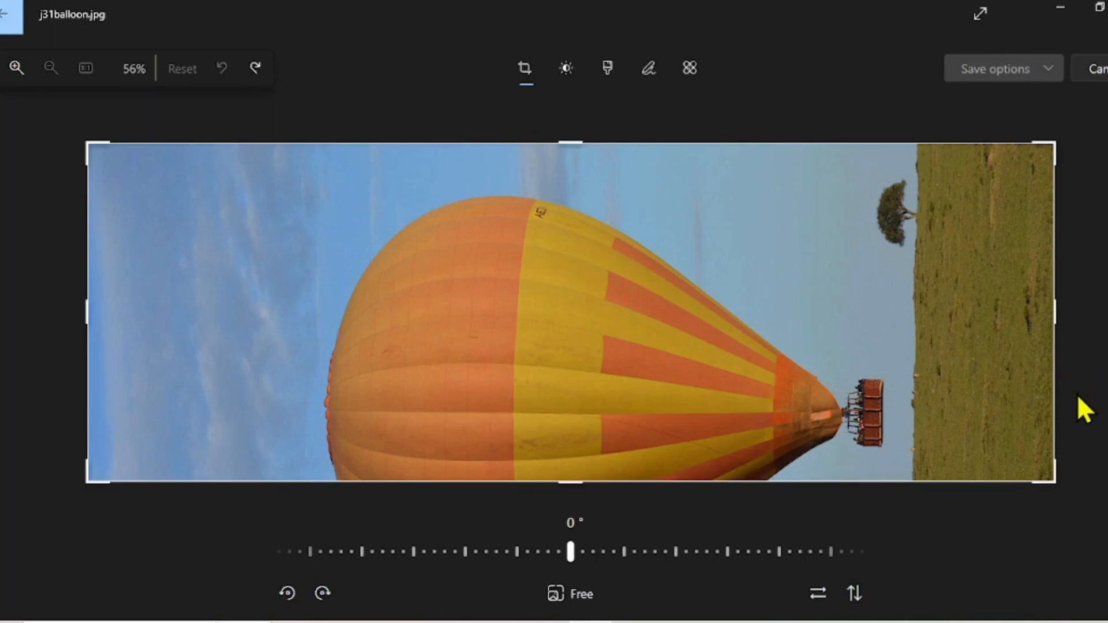
click(323, 594)
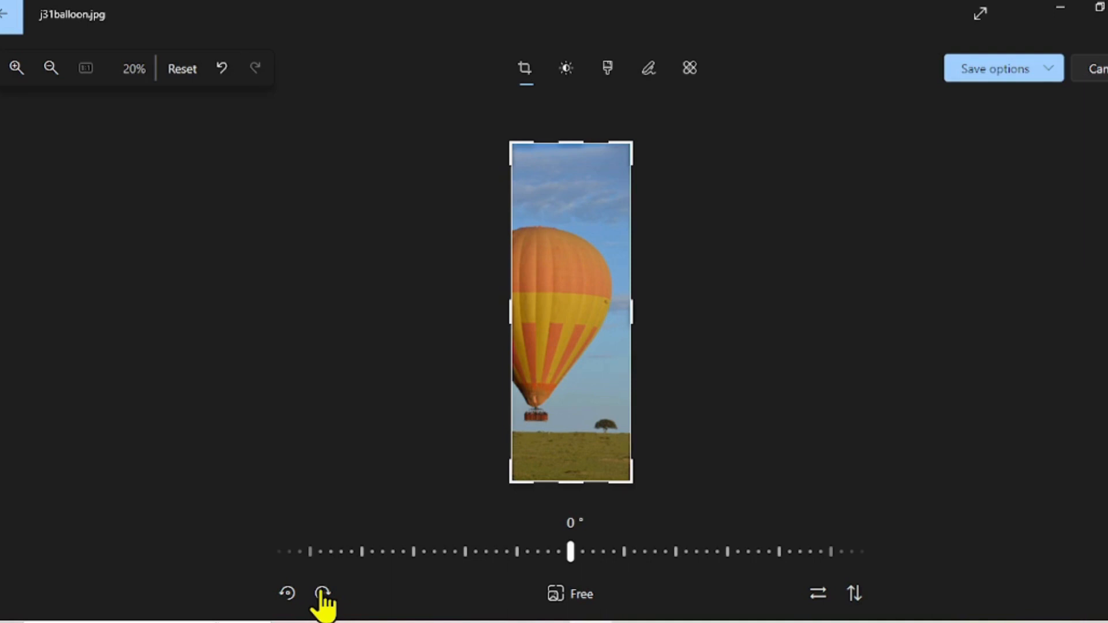
key(alt+Tab)
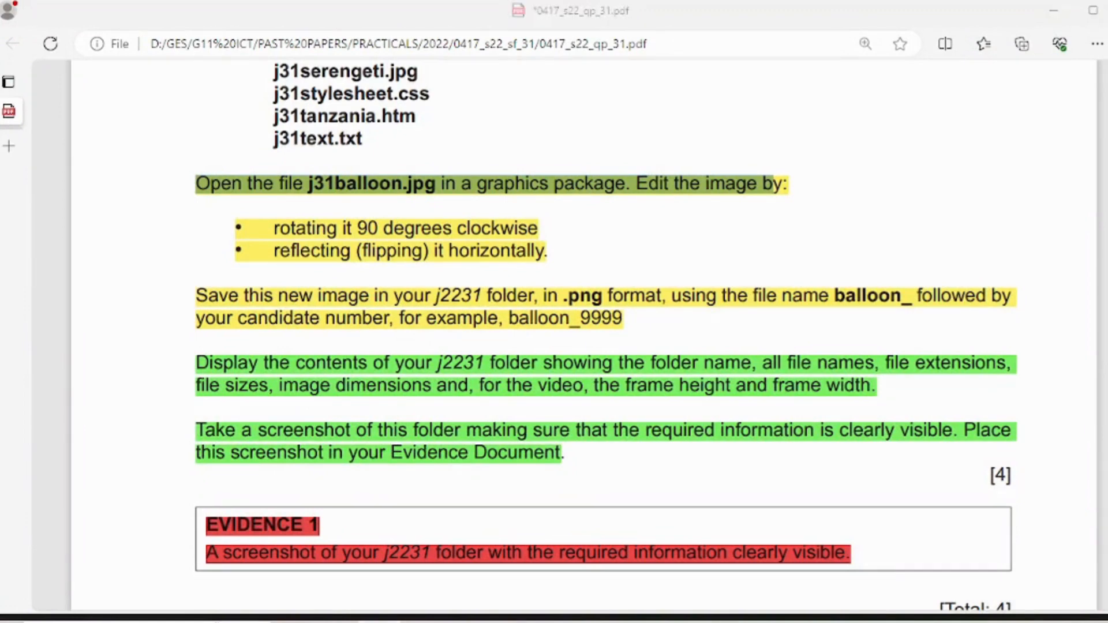
key(alt+Tab)
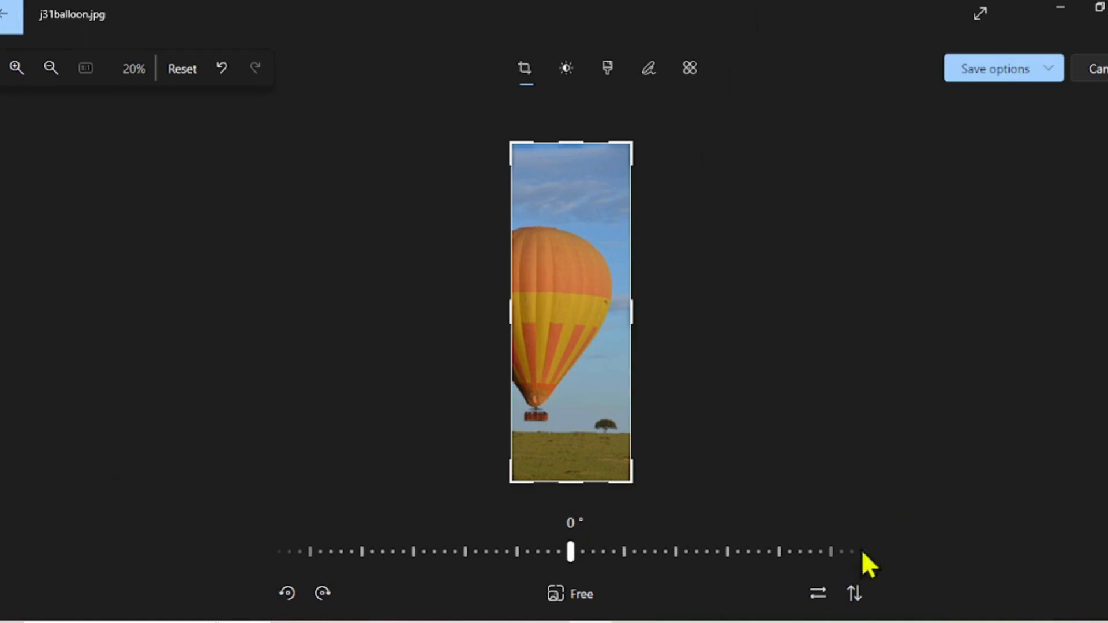
click(818, 595)
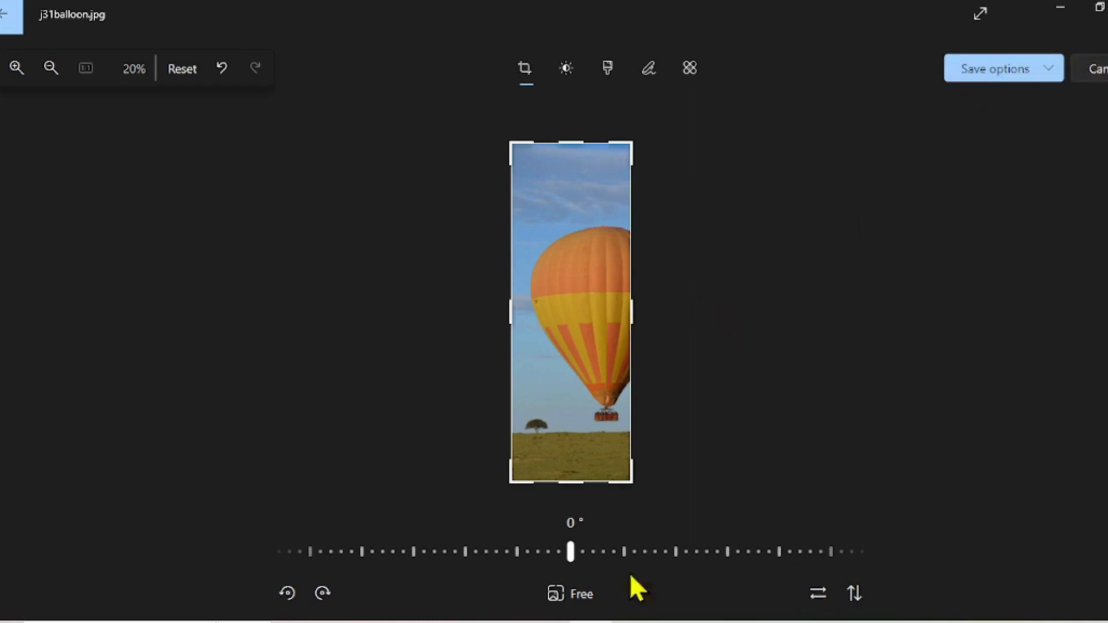
Step: Check the required balloon_ file name in the question paper, and save the edits to j31balloon.jpg in Photos
click(590, 621)
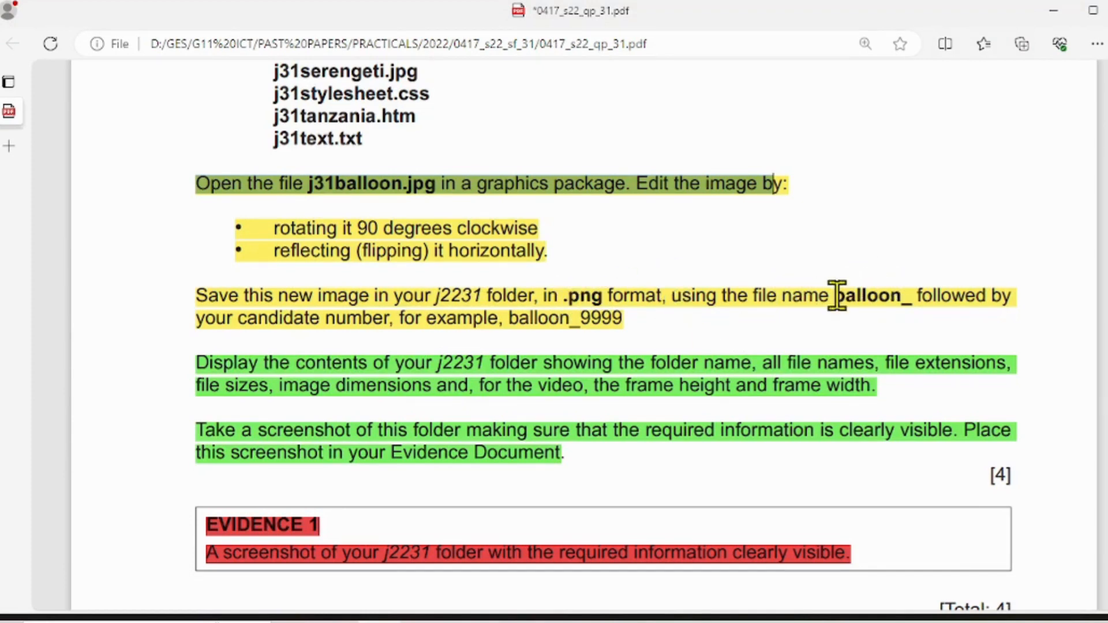
drag(835, 296, 917, 300)
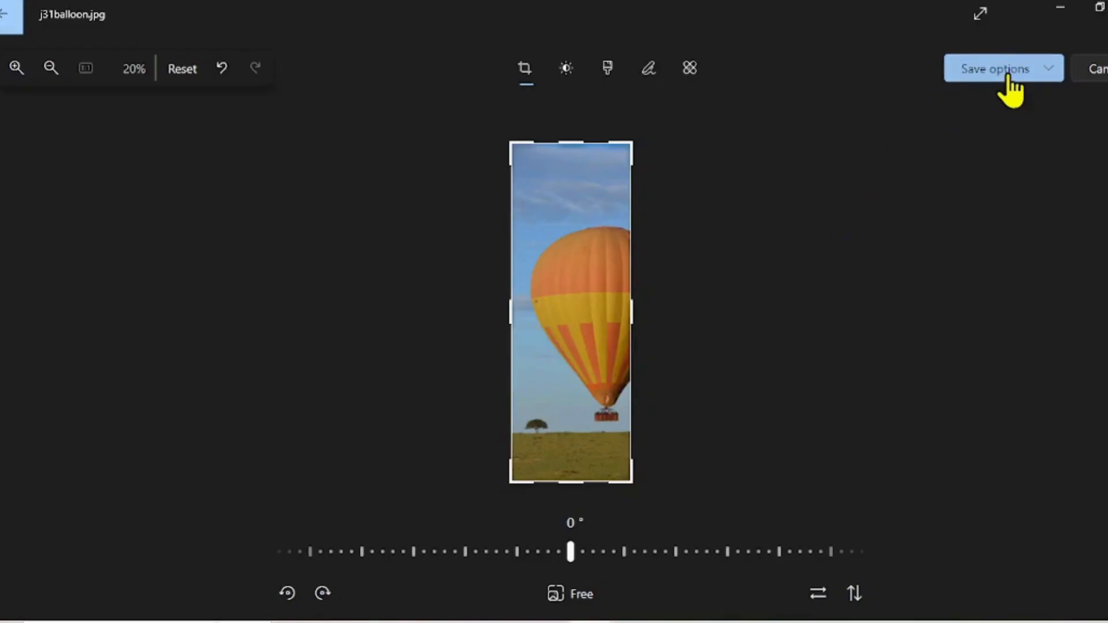
click(1007, 71)
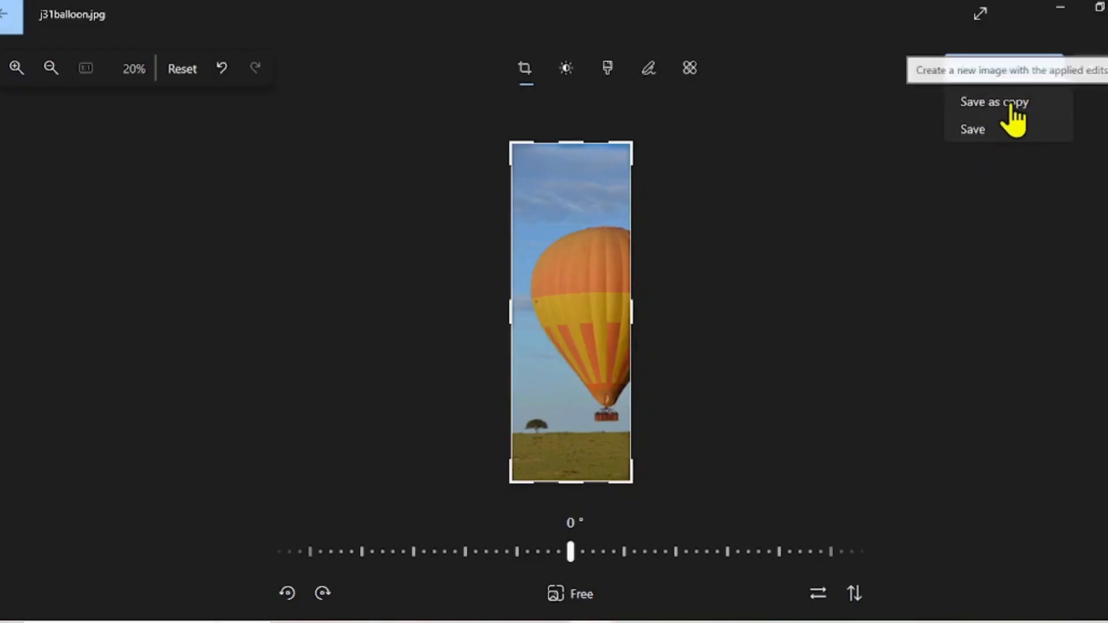
click(977, 130)
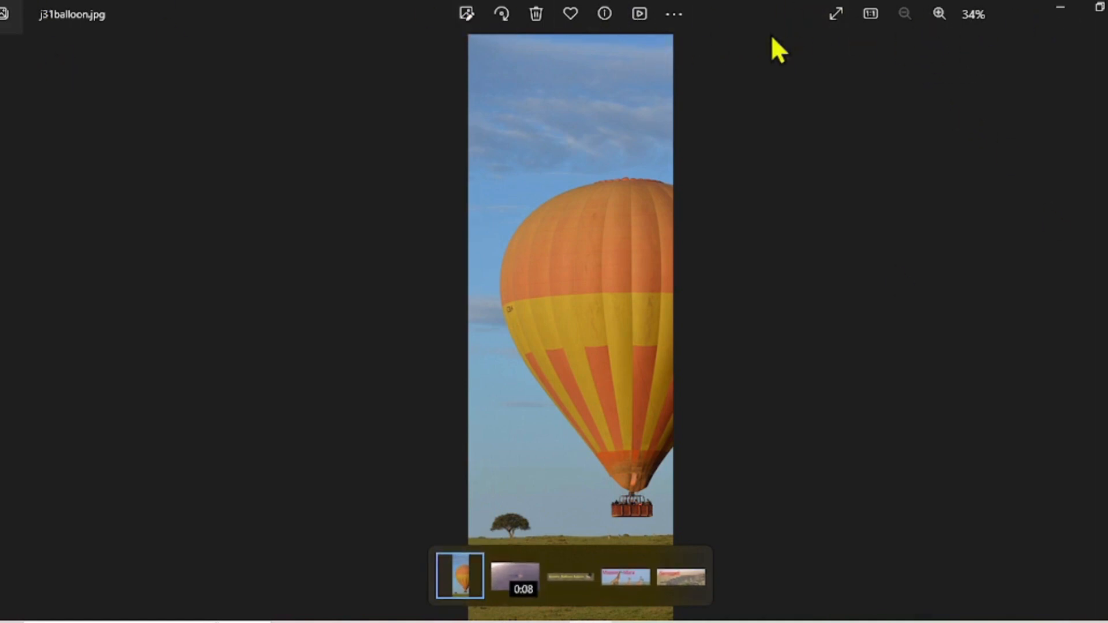
Step: Save another version of the edited balloon image in the j2231 folder, named balloon_ plus the candidate identifier and ending in .png
click(674, 15)
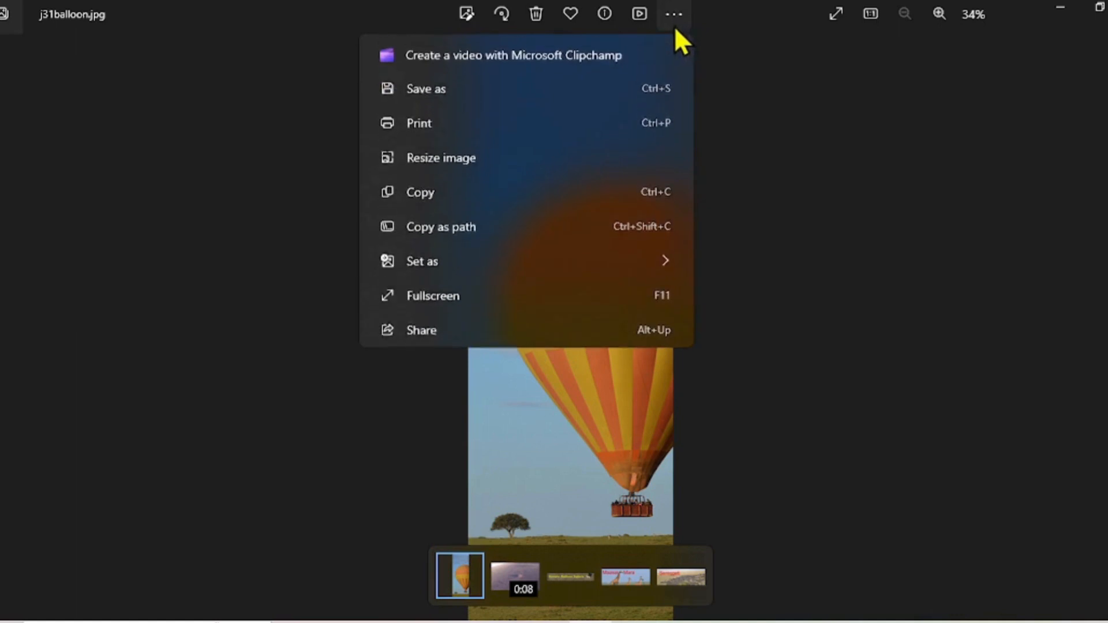
click(434, 91)
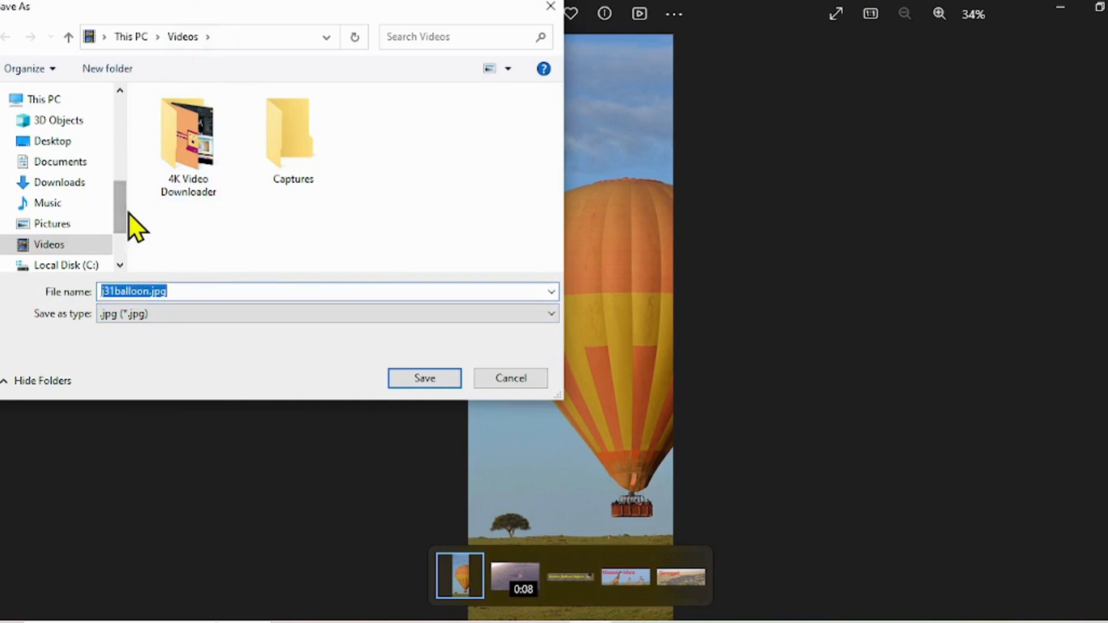
drag(118, 215, 114, 118)
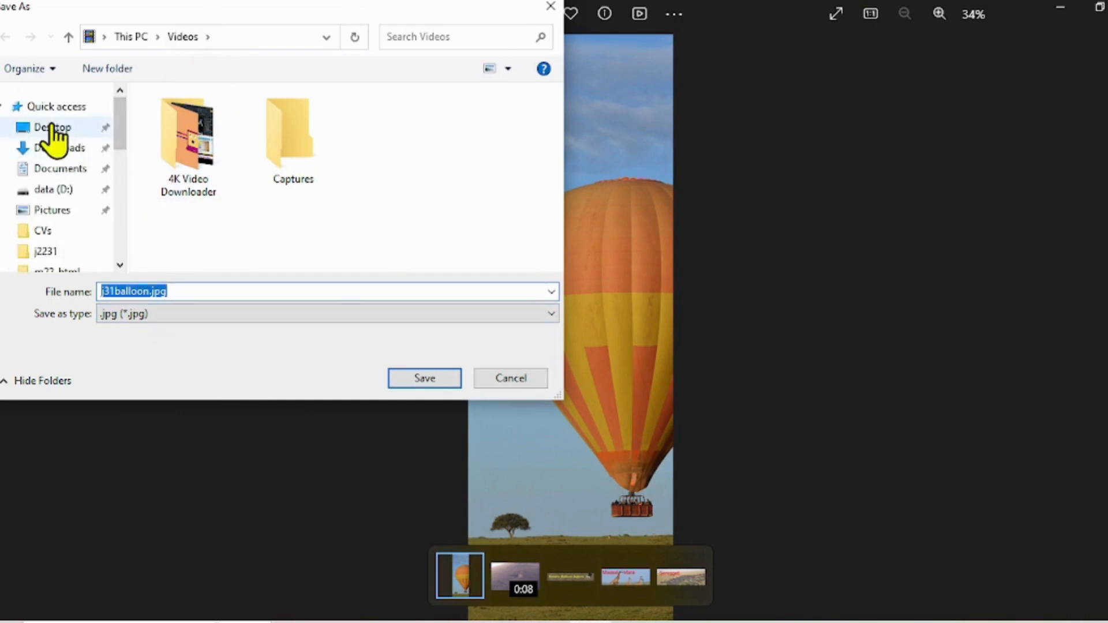
click(48, 252)
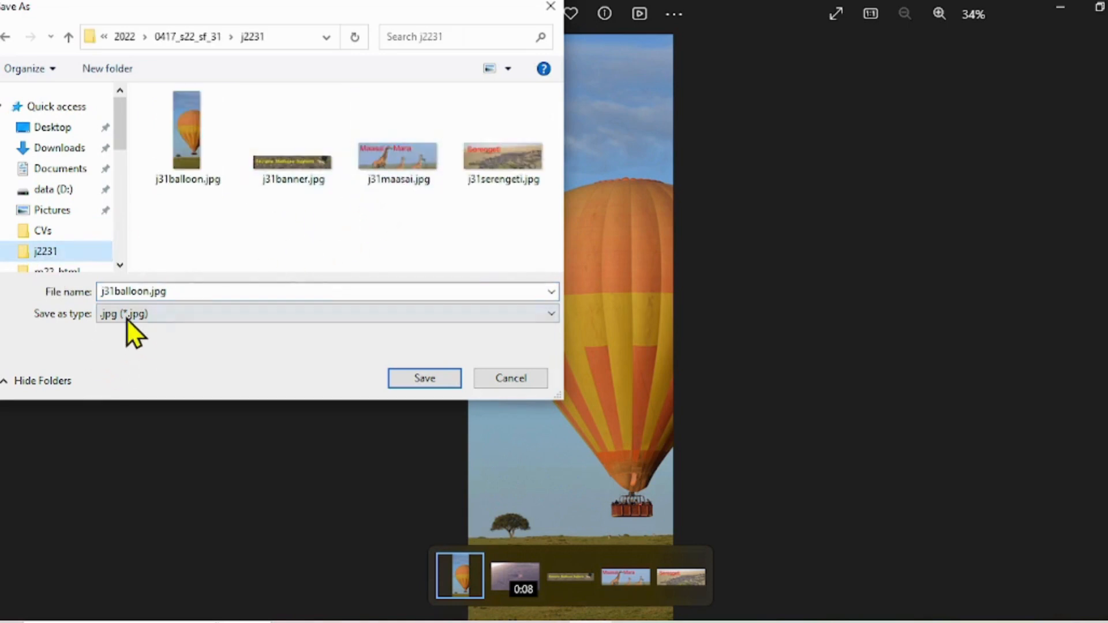
double_click(148, 292)
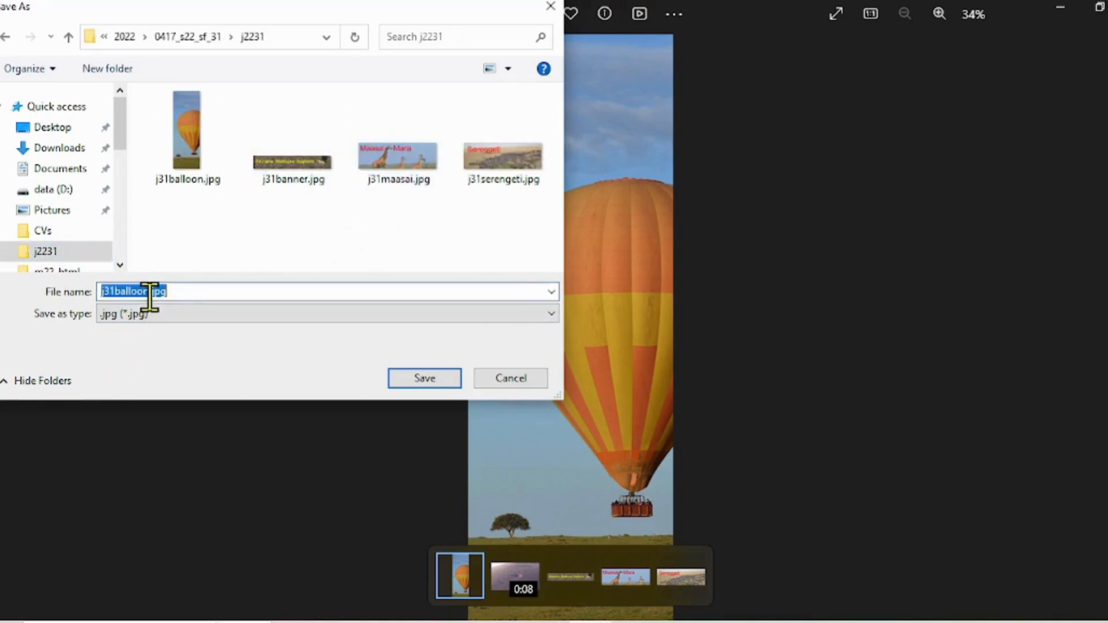
click(148, 292)
drag(148, 291, 88, 297)
text(balloon_)
text(SHALJA123)
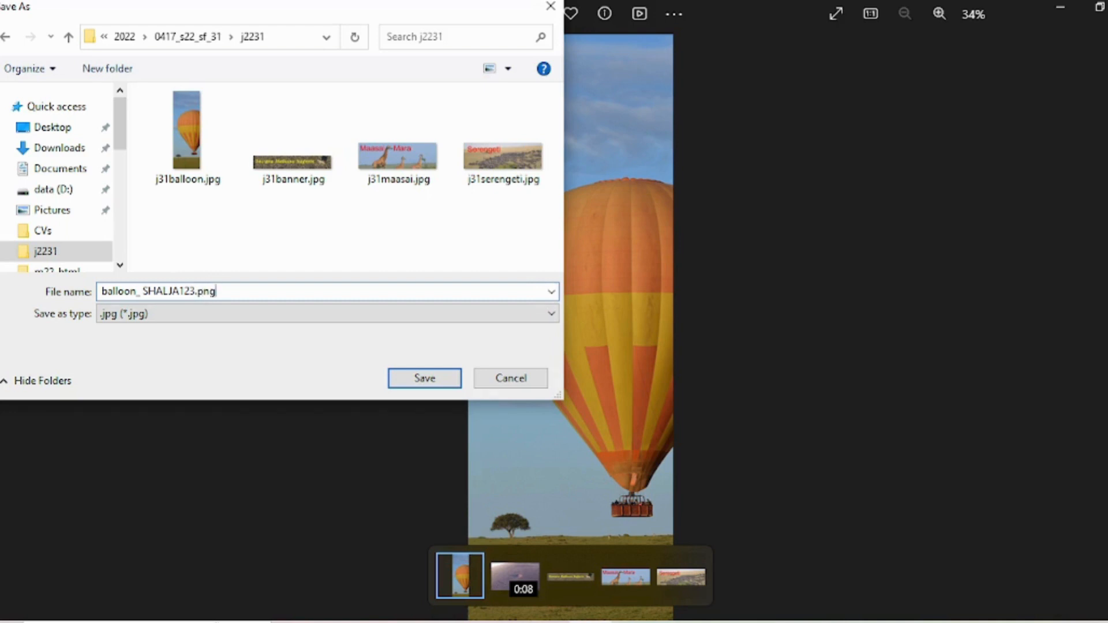
click(408, 378)
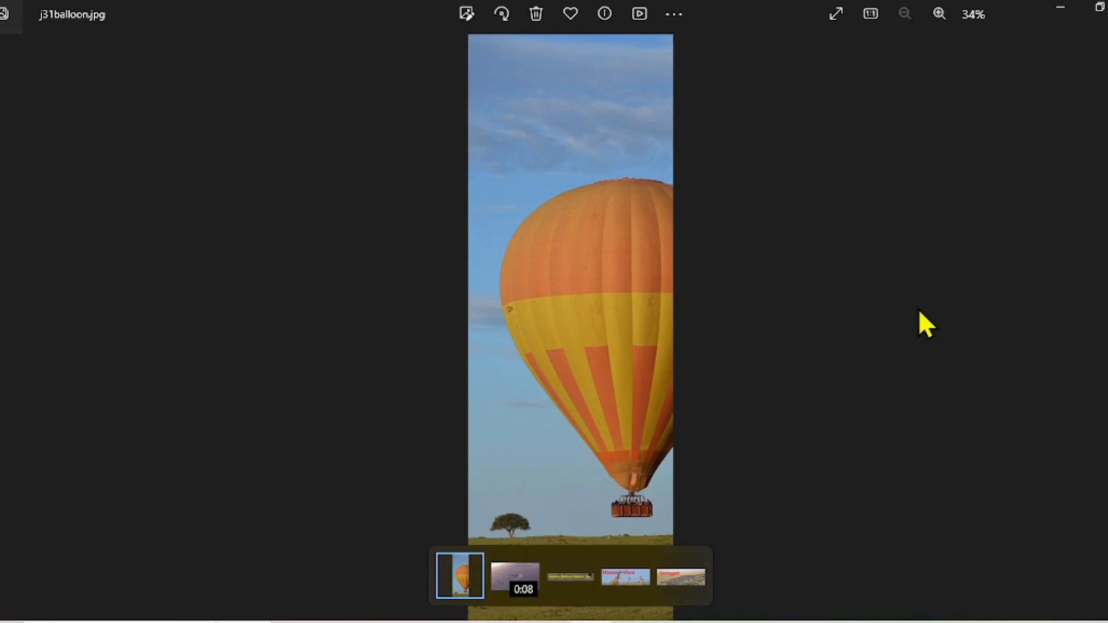
Step: Minimise Photos and highlight the folder name, file names, file extensions, file sizes and image dimensions requirements in the question paper
click(1062, 14)
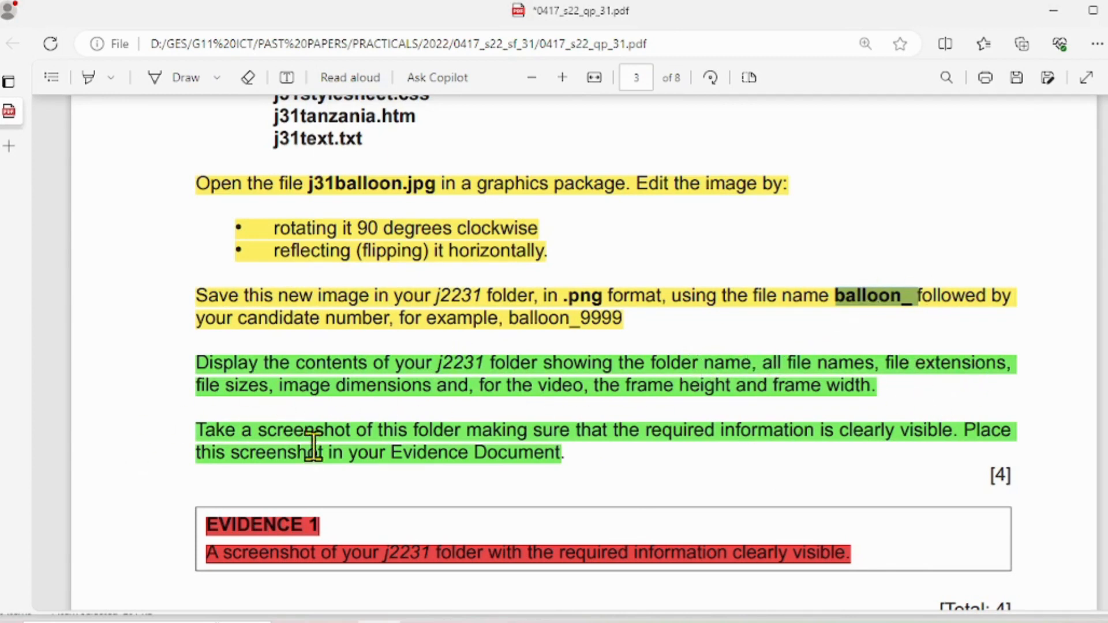
click(89, 76)
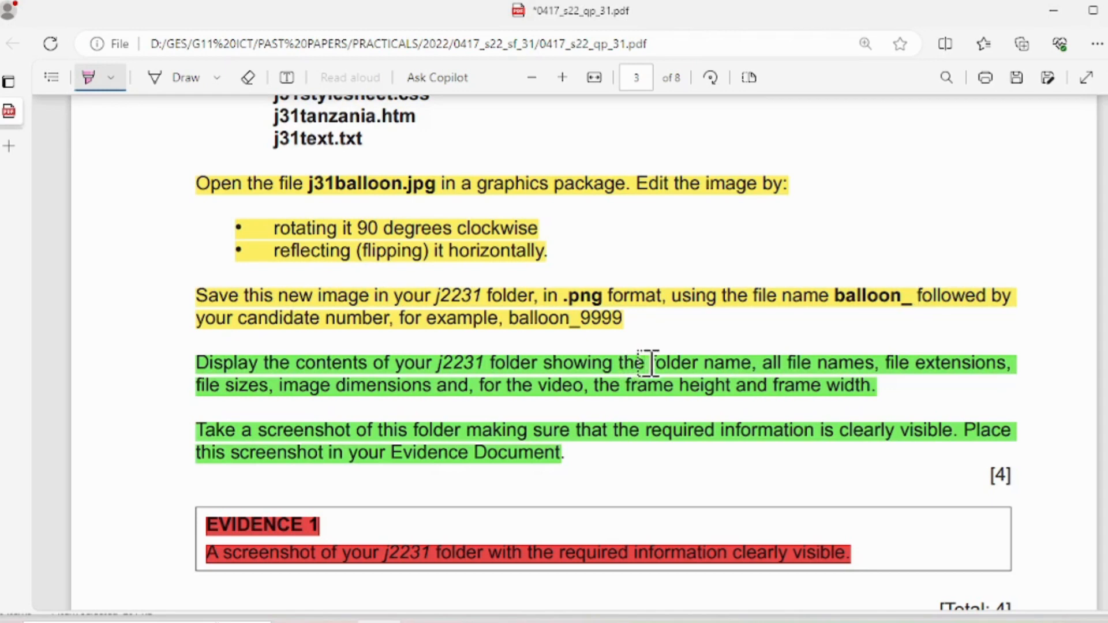
drag(650, 365, 1007, 365)
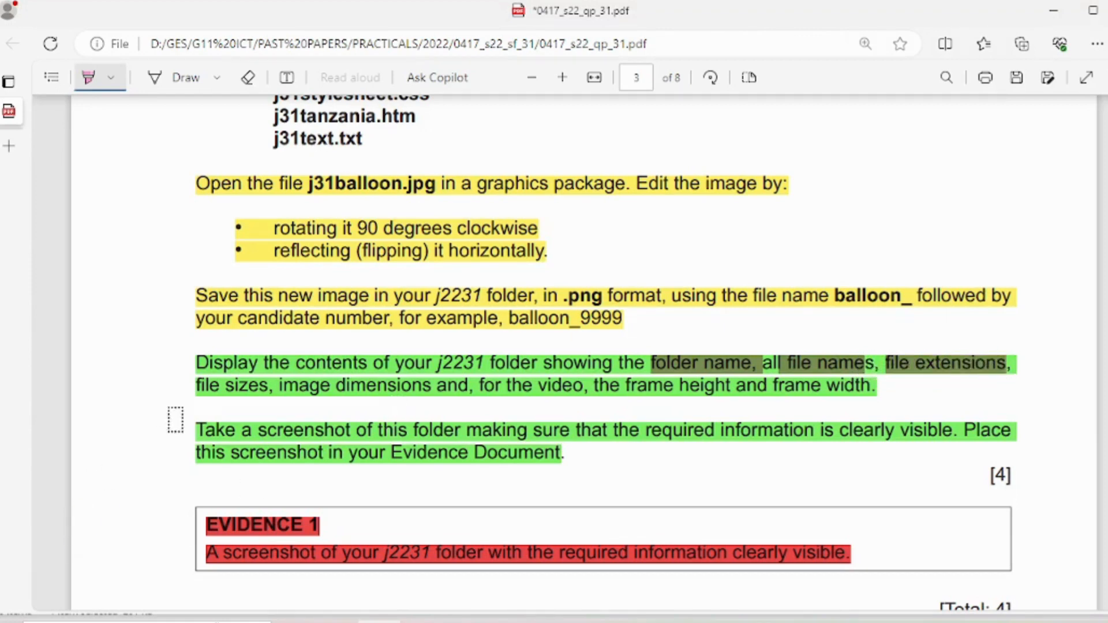
drag(197, 383, 431, 385)
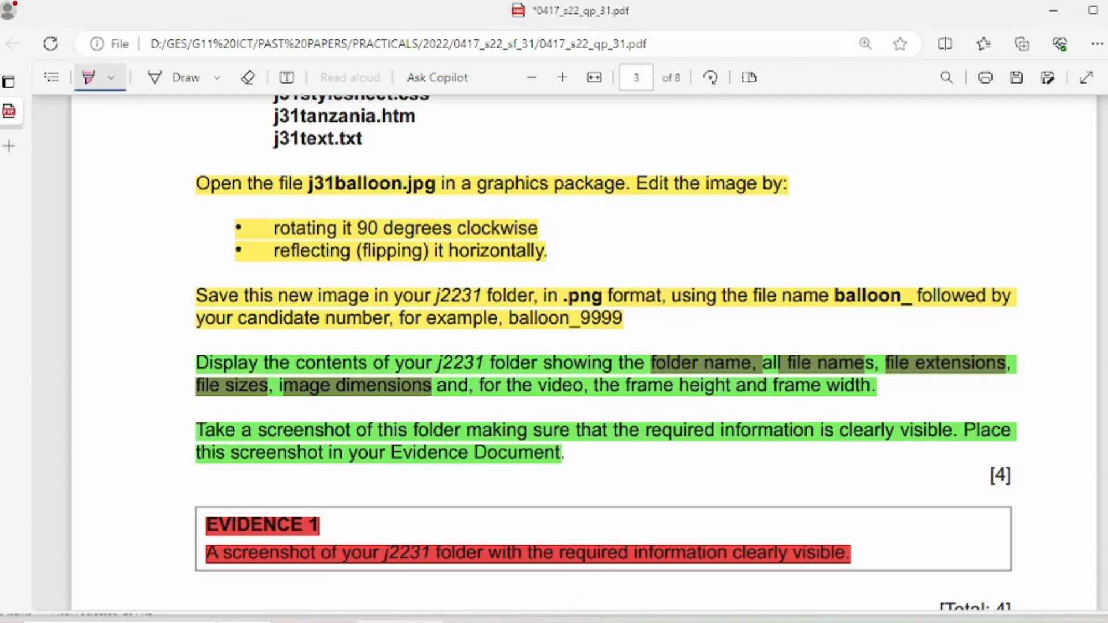
Step: Switch to File Explorer and add the Dimensions column to the j2231 folder's details view
click(422, 622)
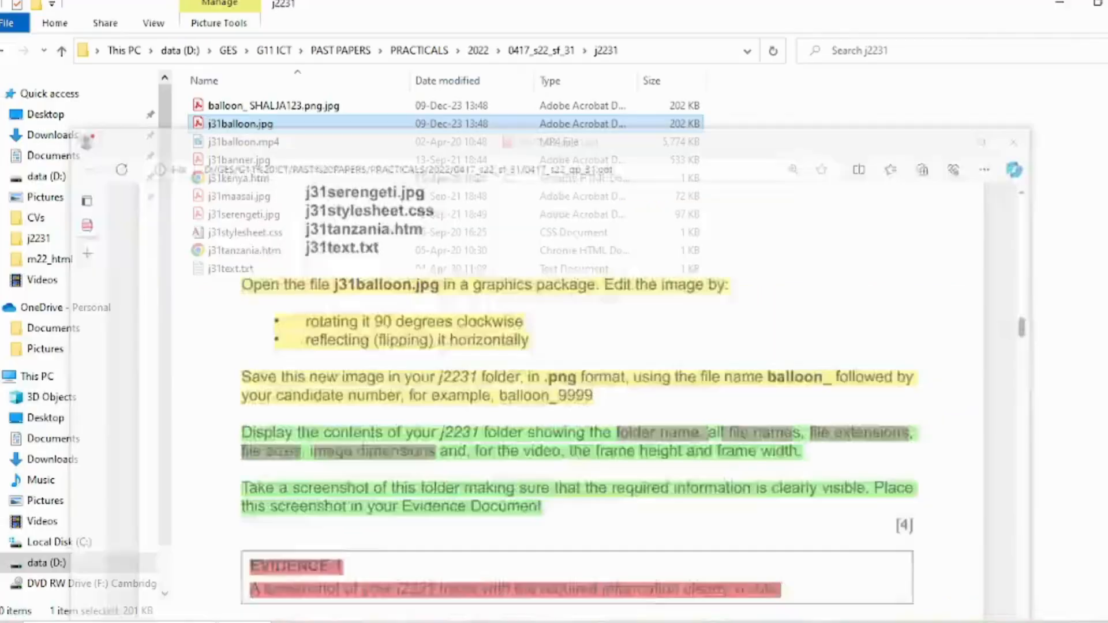
right_click(761, 81)
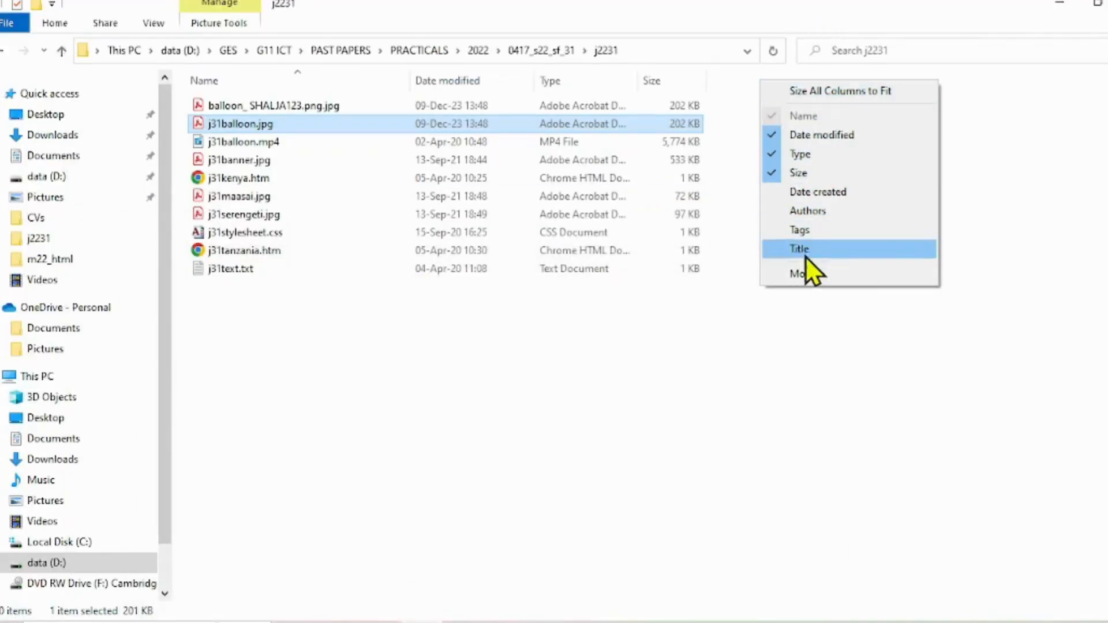
click(804, 274)
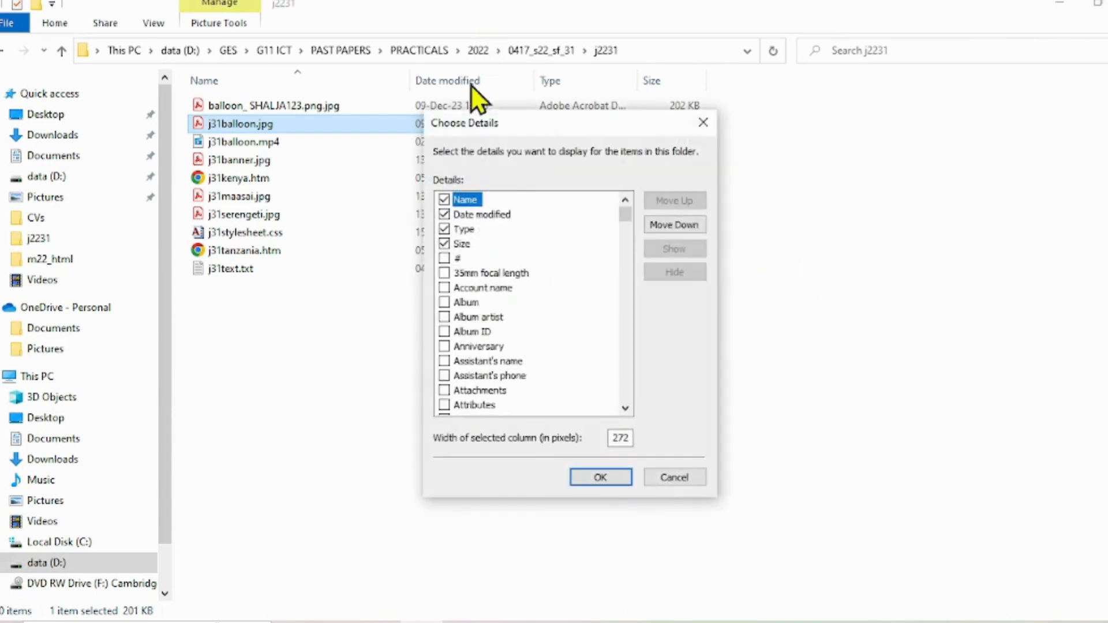
scroll(504, 289, down, 8)
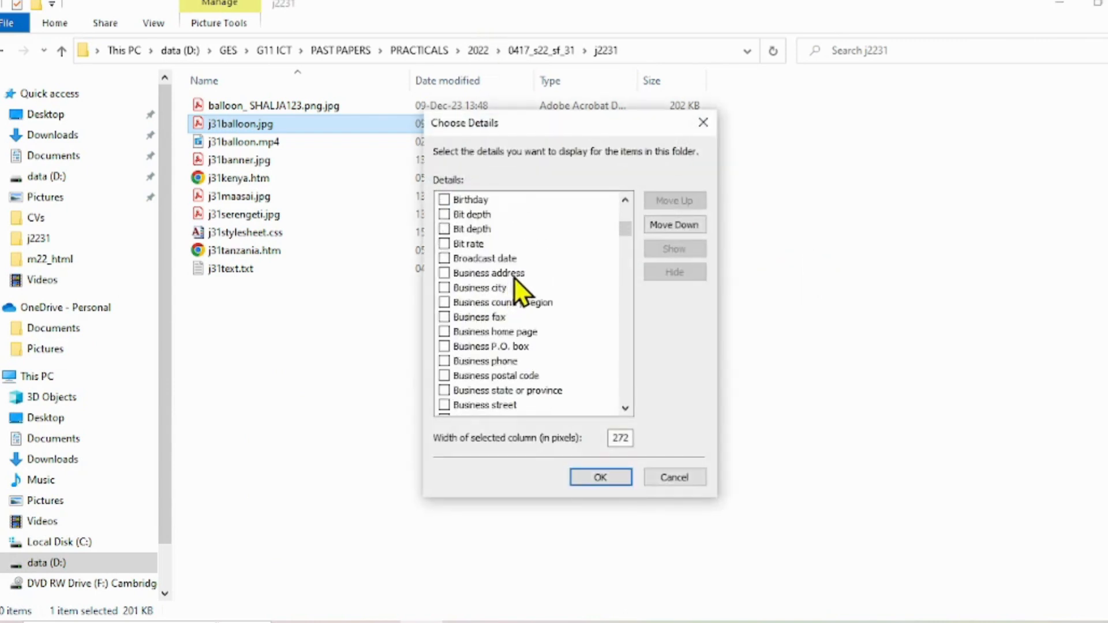
scroll(513, 277, up, 8)
scroll(508, 283, down, 5)
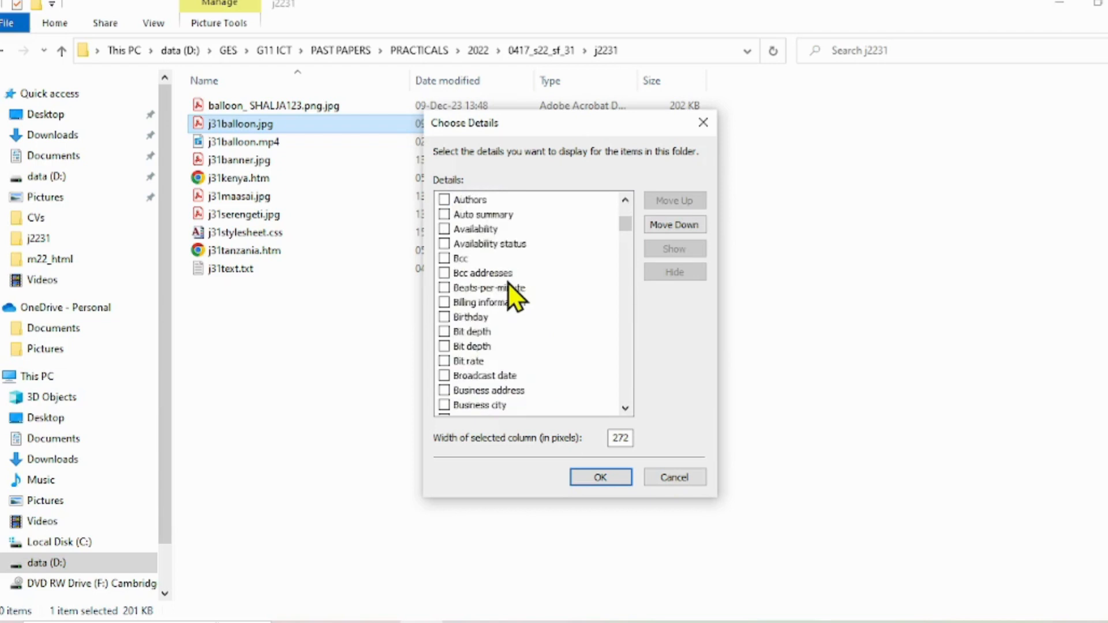
scroll(508, 283, up, 5)
scroll(511, 274, down, 3)
scroll(511, 275, down, 20)
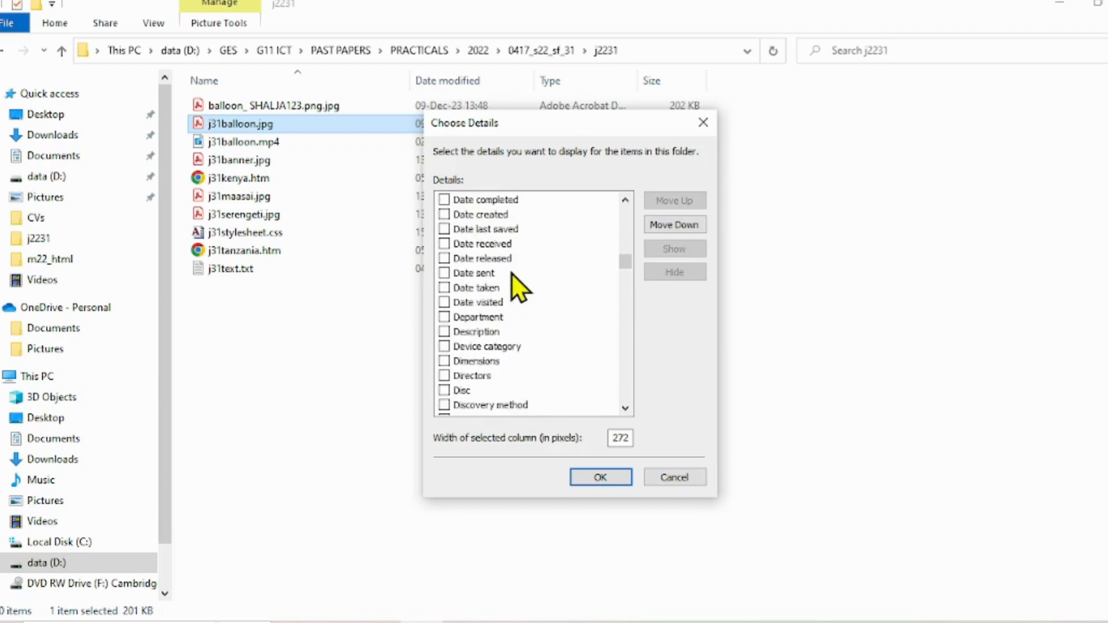
scroll(512, 274, up, 3)
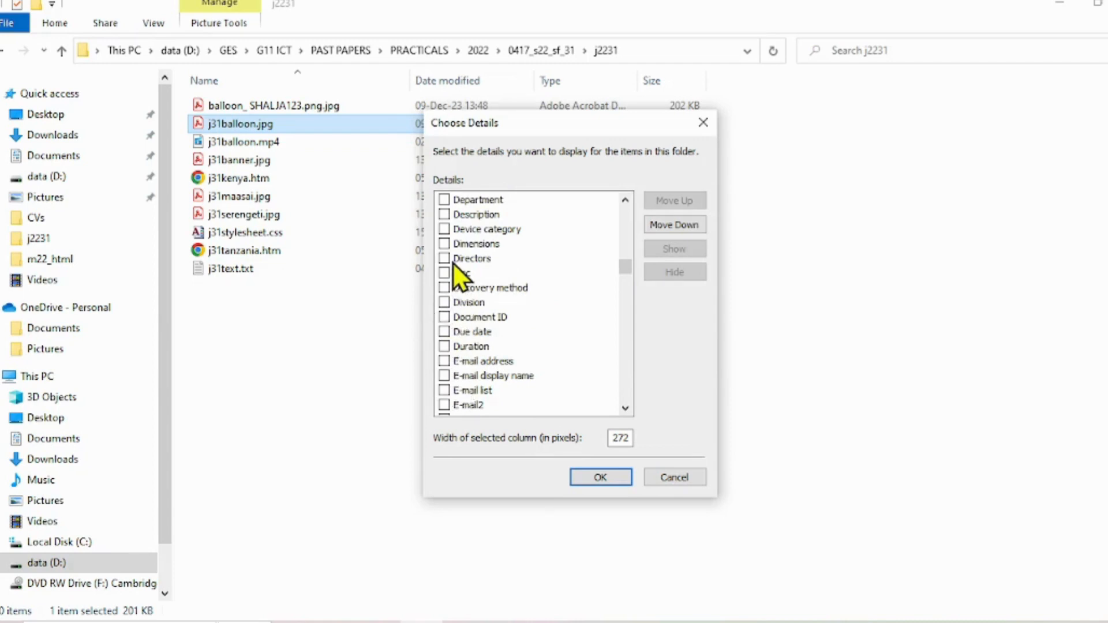
click(601, 477)
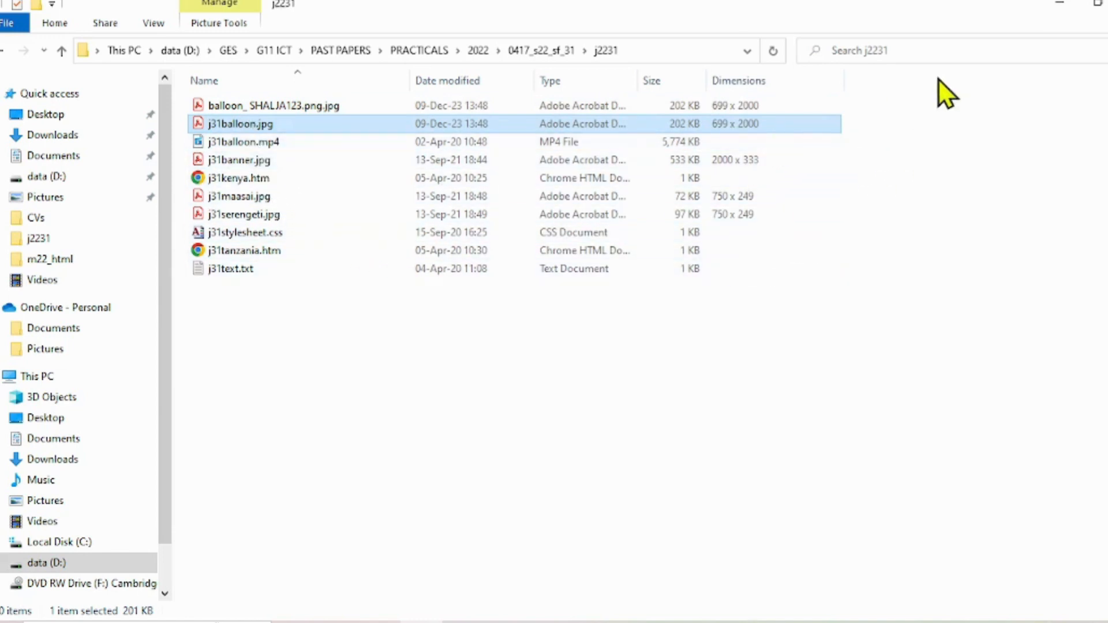
Step: Add the Frame height and Frame width columns to the j2231 folder's details view
right_click(866, 80)
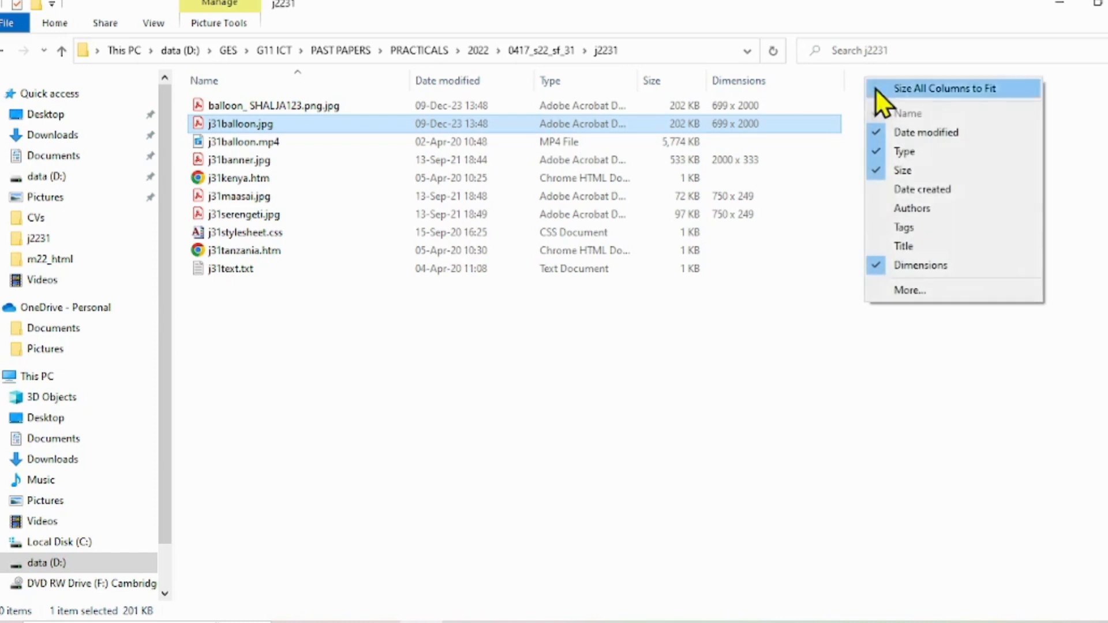
click(922, 291)
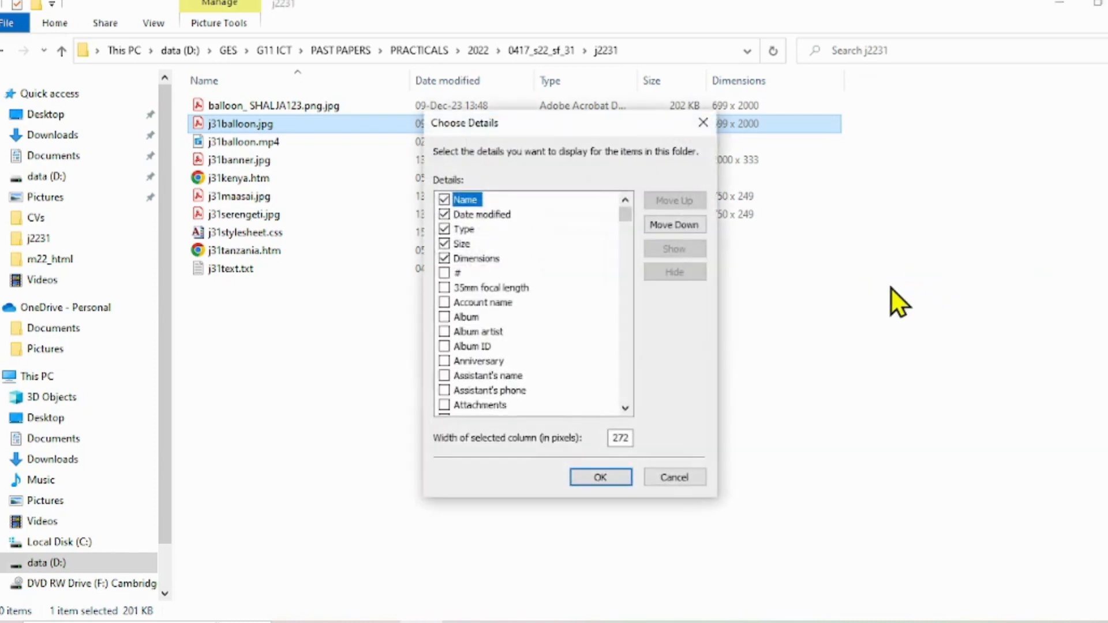
scroll(530, 299, down, 20)
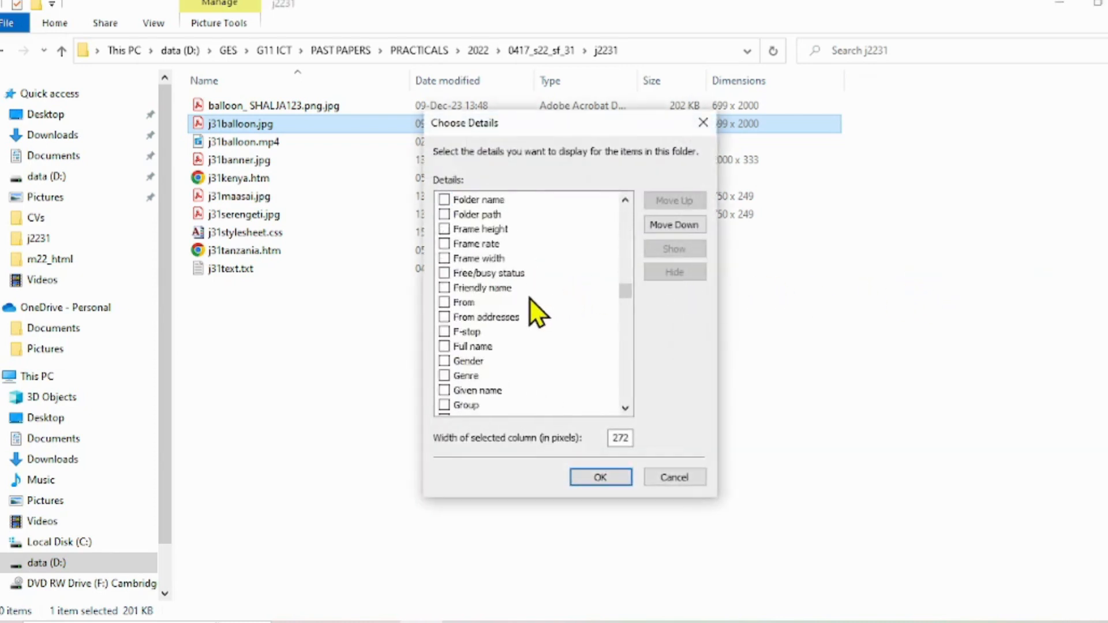
scroll(530, 299, up, 5)
scroll(530, 299, up, 7)
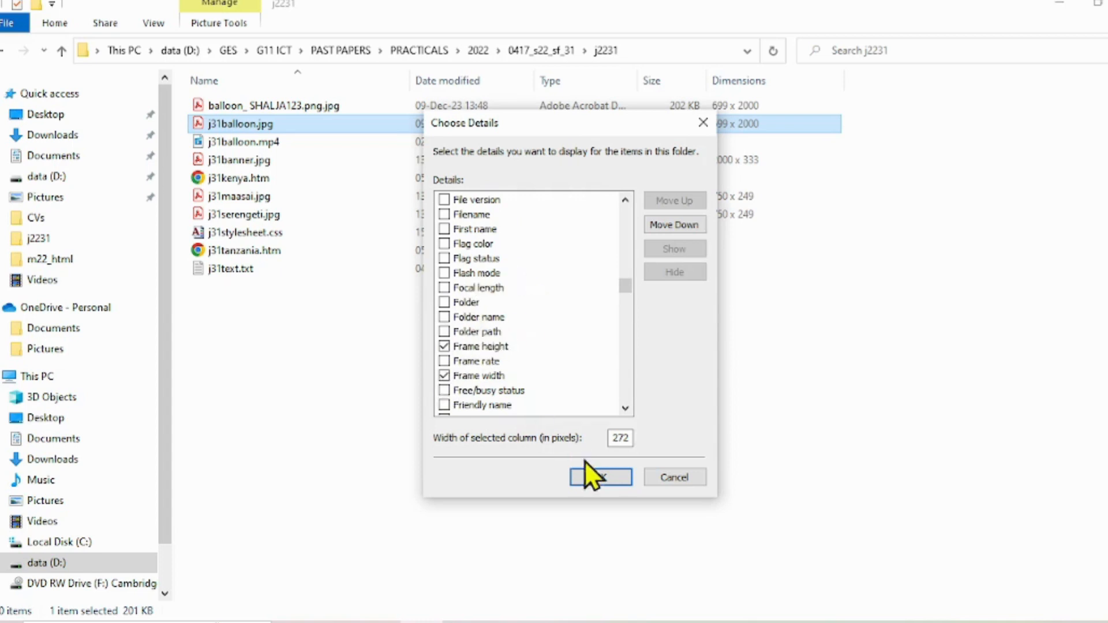
click(603, 470)
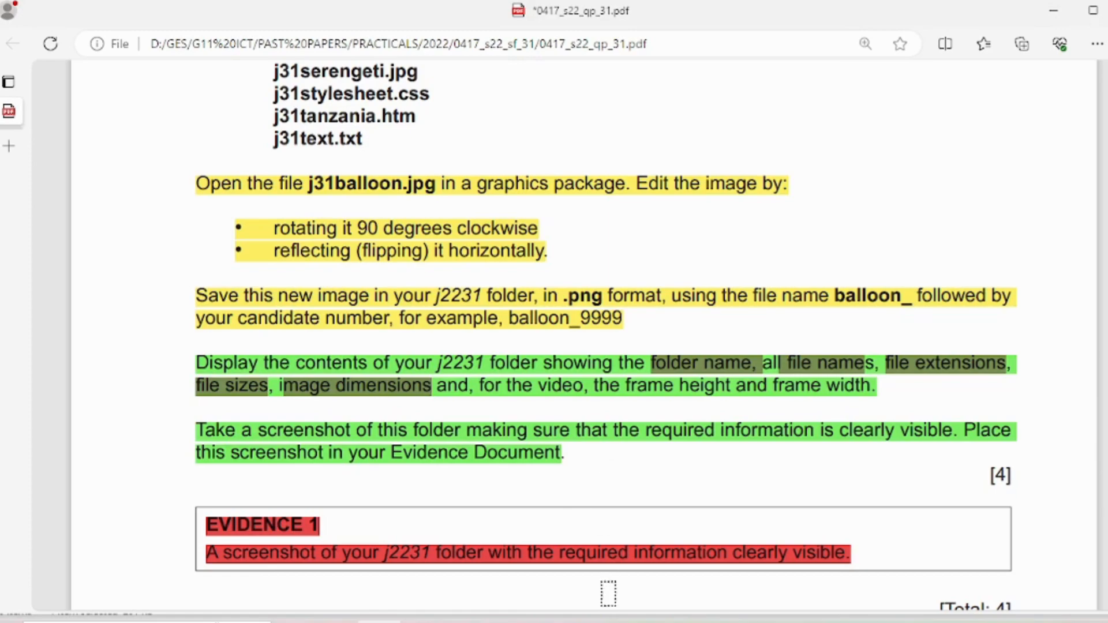
Step: Compare the details shown for the j2231 folder with the requirements in the question paper, and return to File Explorer
click(469, 614)
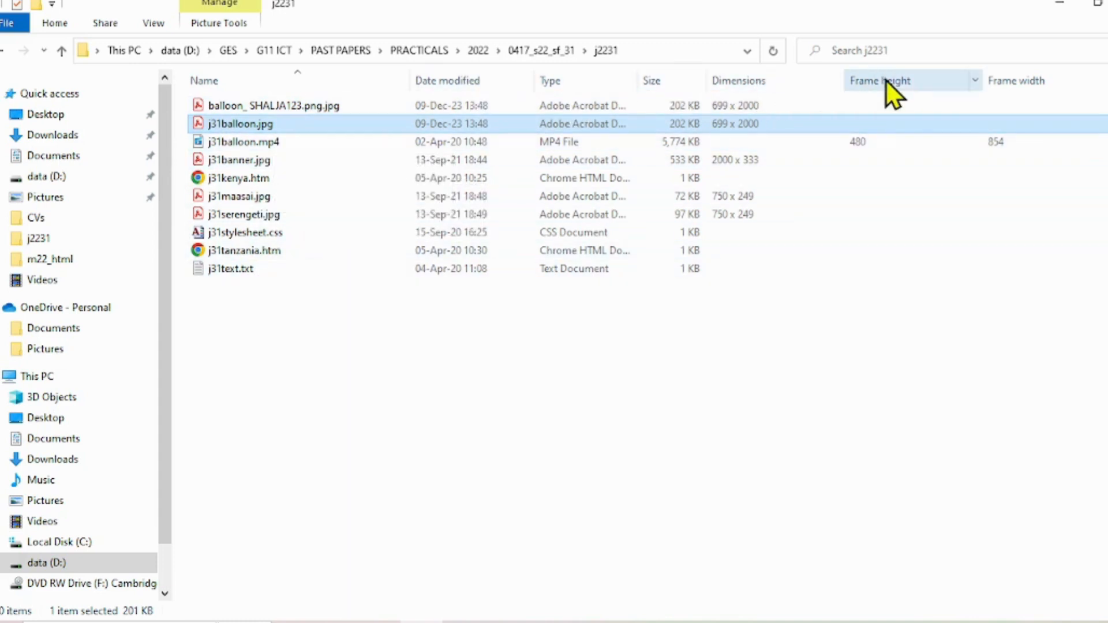
key(alt+Tab)
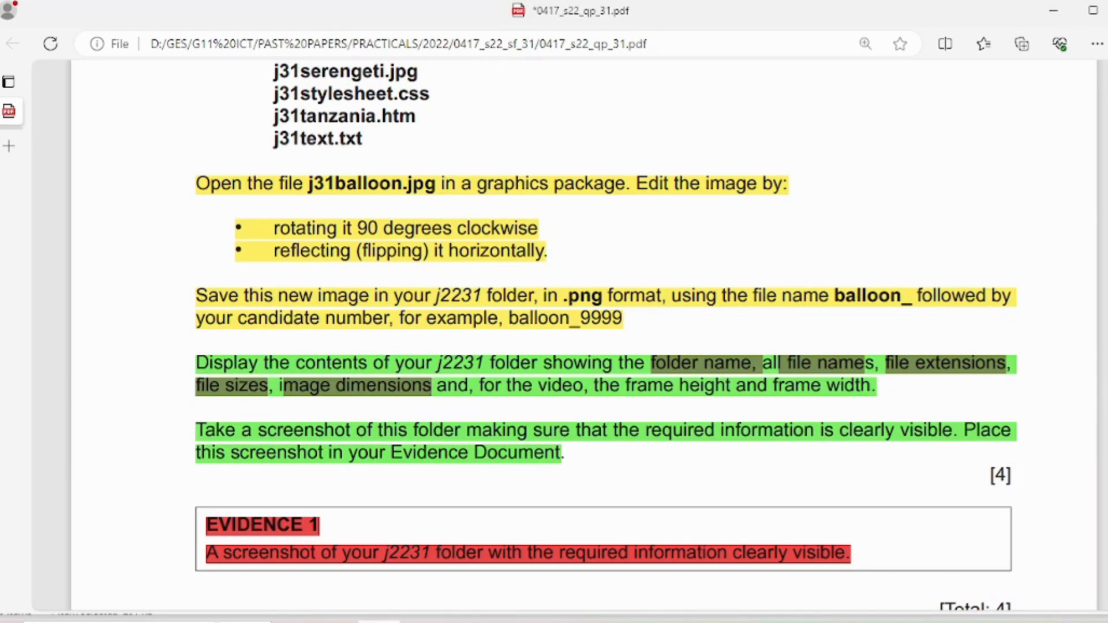
key(alt+Tab)
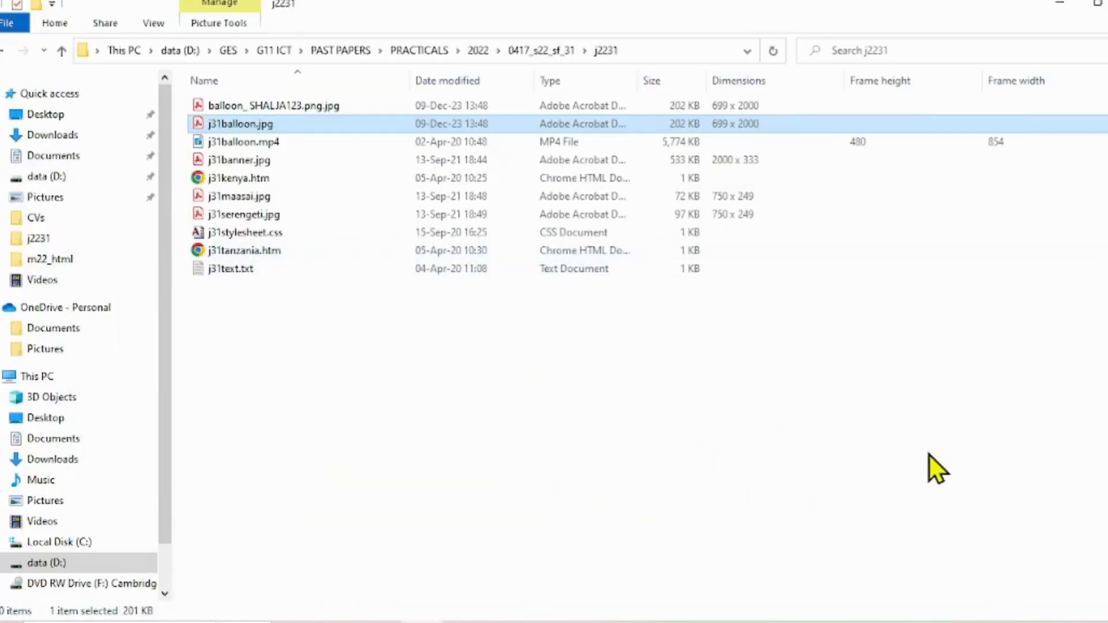
Step: Capture the j2231 folder's path and file list as a screen area about 1044 × 318 pixels and point a red arrow at the folder name
key(Print)
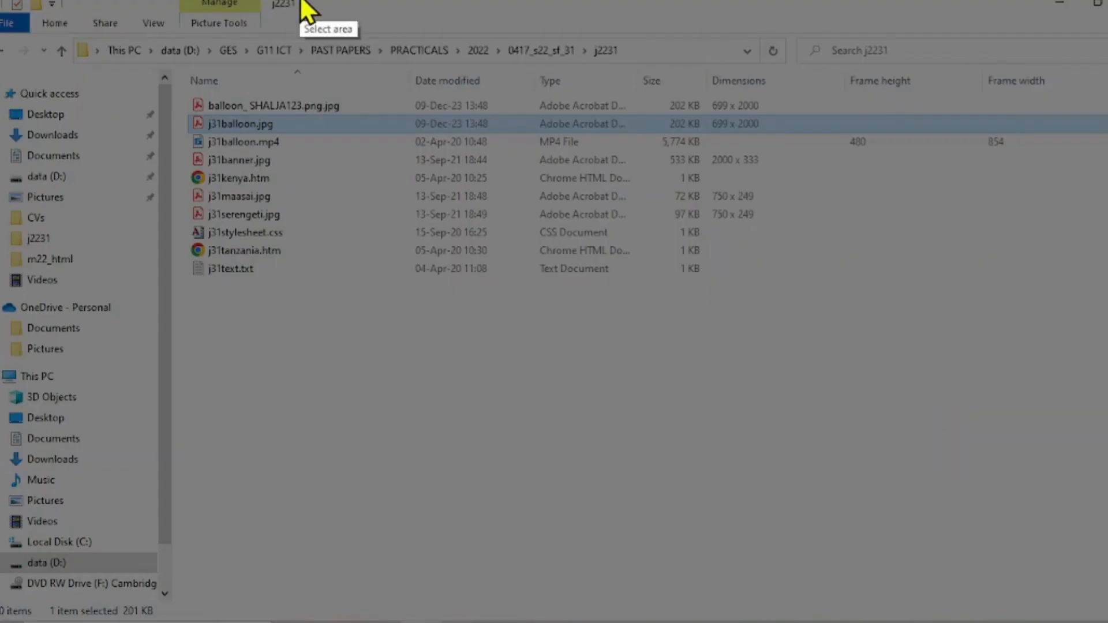
drag(167, 34, 1067, 309)
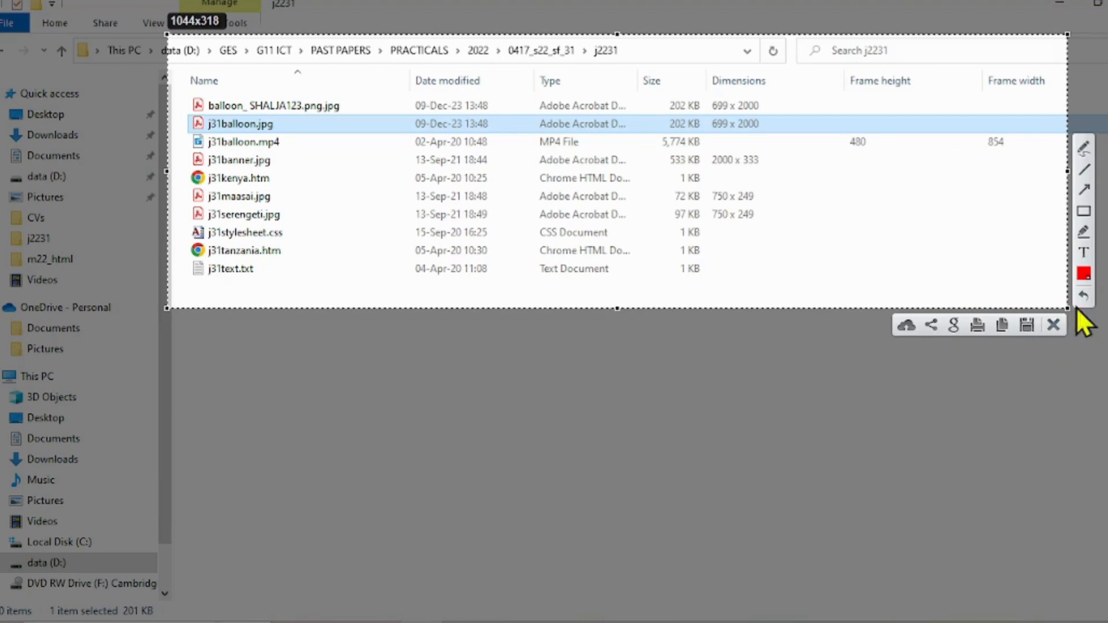
click(1085, 189)
drag(734, 57, 756, 65)
drag(628, 54, 625, 57)
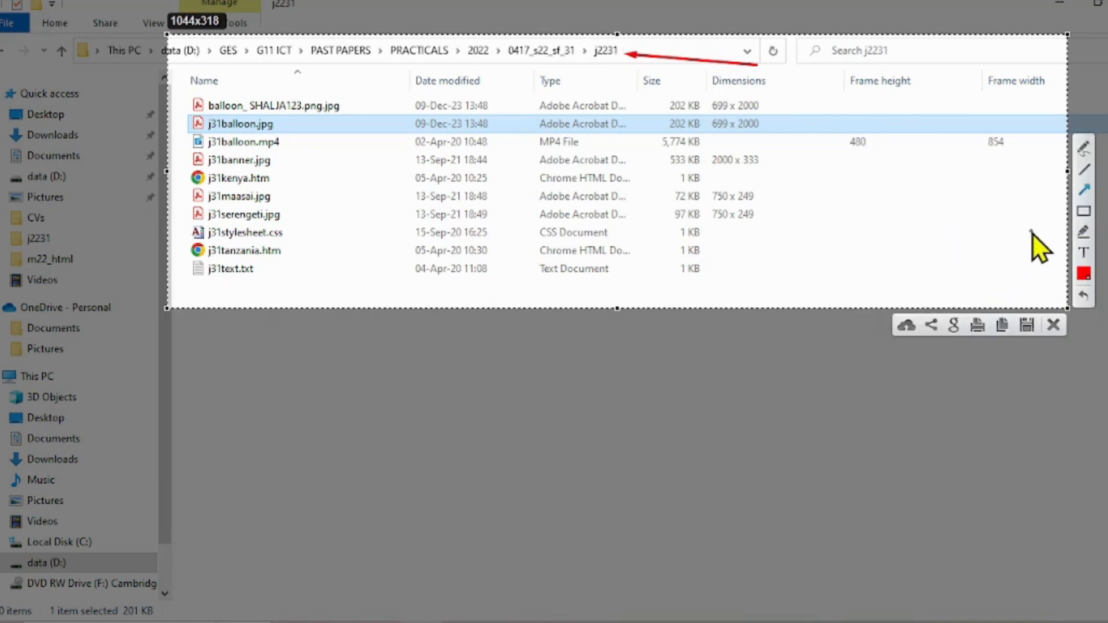
Step: Add red arrows pointing to the video's frame width, its frame height and the image dimensions, and copy the screenshot to the clipboard
drag(1036, 242, 1022, 217)
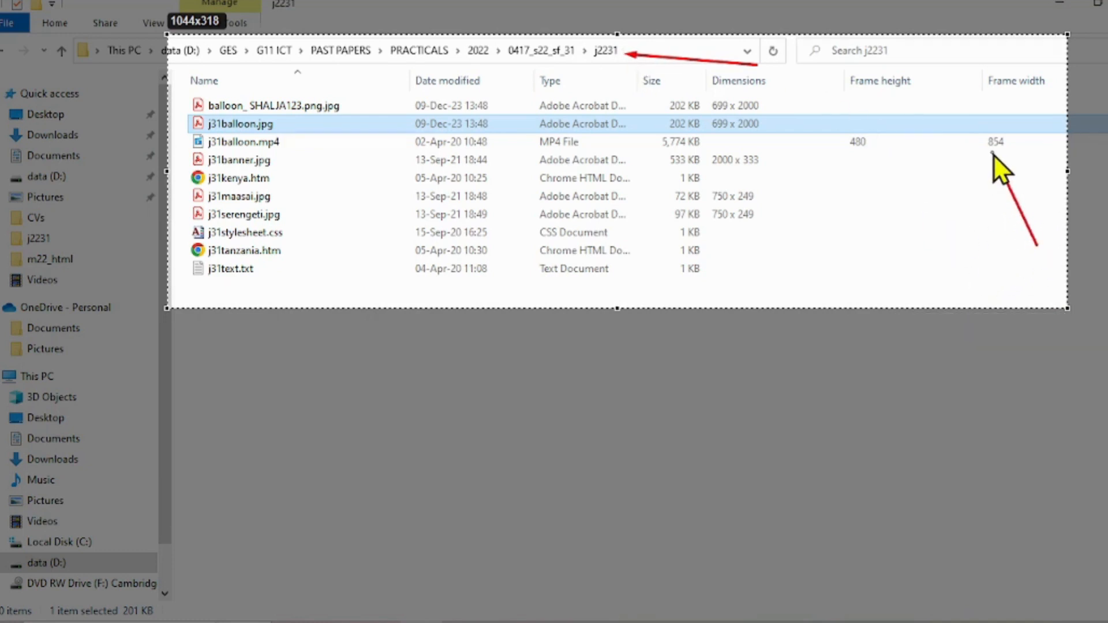
drag(992, 153, 992, 153)
drag(901, 261, 865, 155)
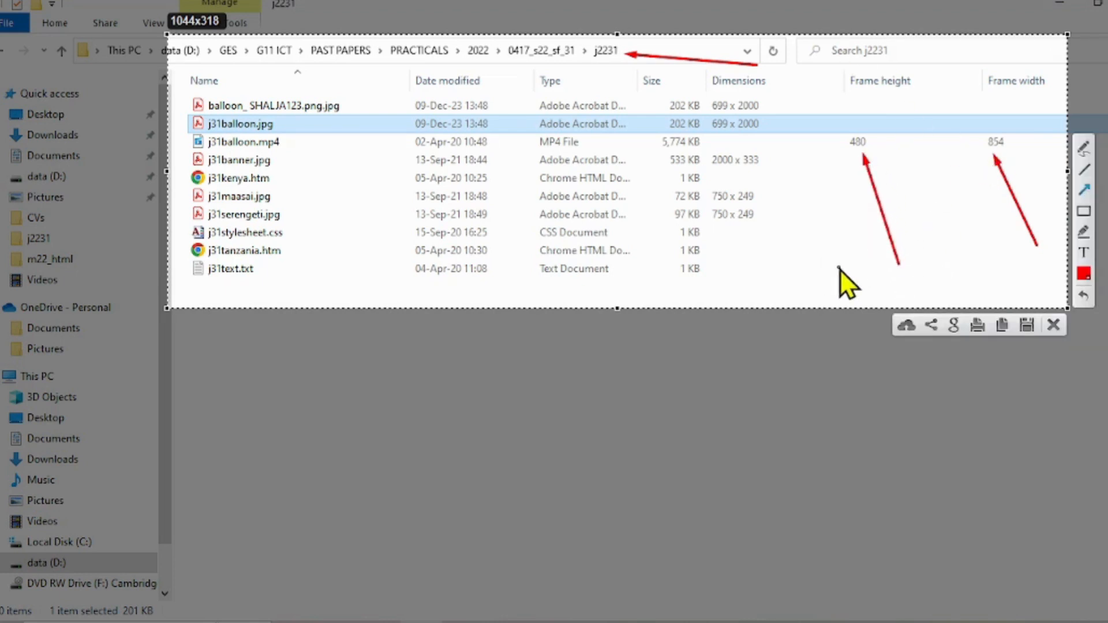
drag(858, 266, 761, 211)
click(1000, 326)
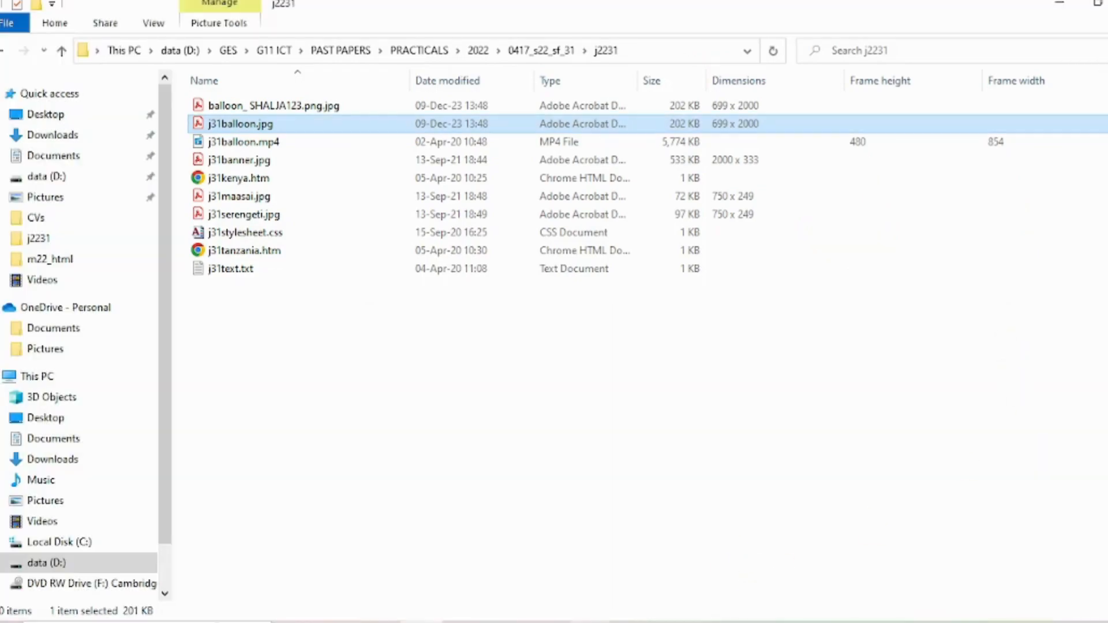
Step: Switch to the Word evidence document, check the required heading in the question paper, and enter EVIDENCE 1 on the first page
click(548, 622)
scroll(745, 422, up, 2)
scroll(753, 420, down, 5)
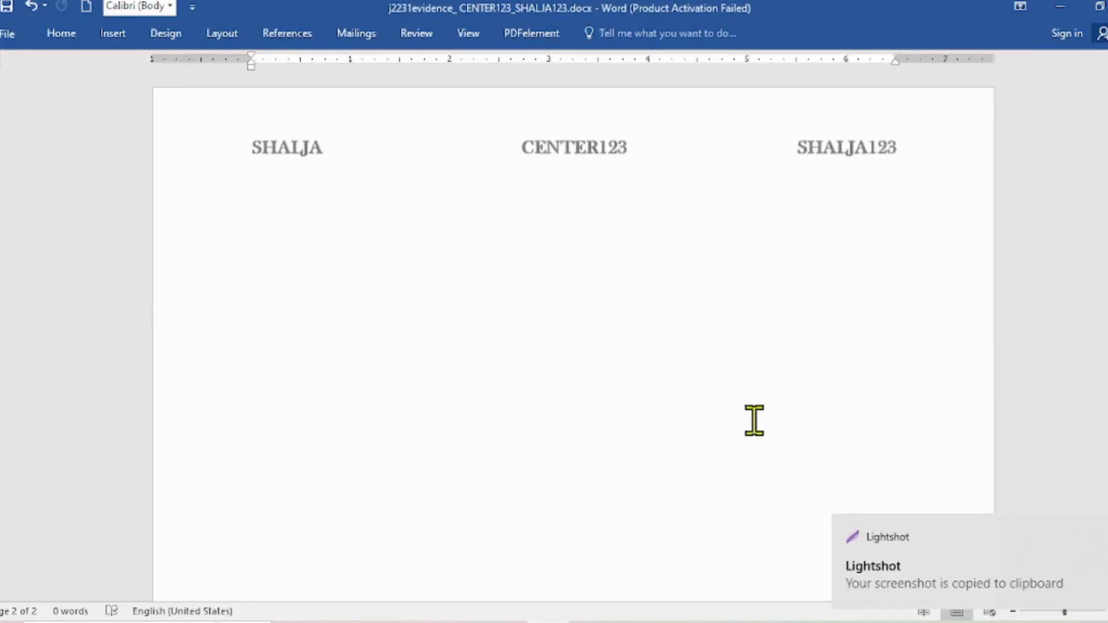
click(273, 231)
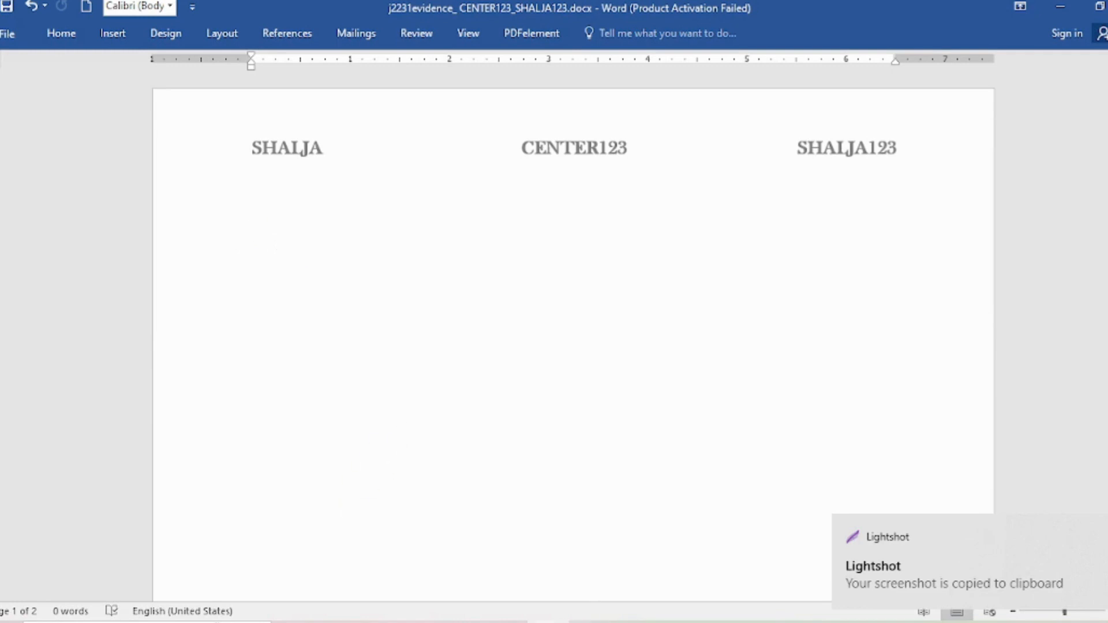
click(548, 622)
click(548, 622)
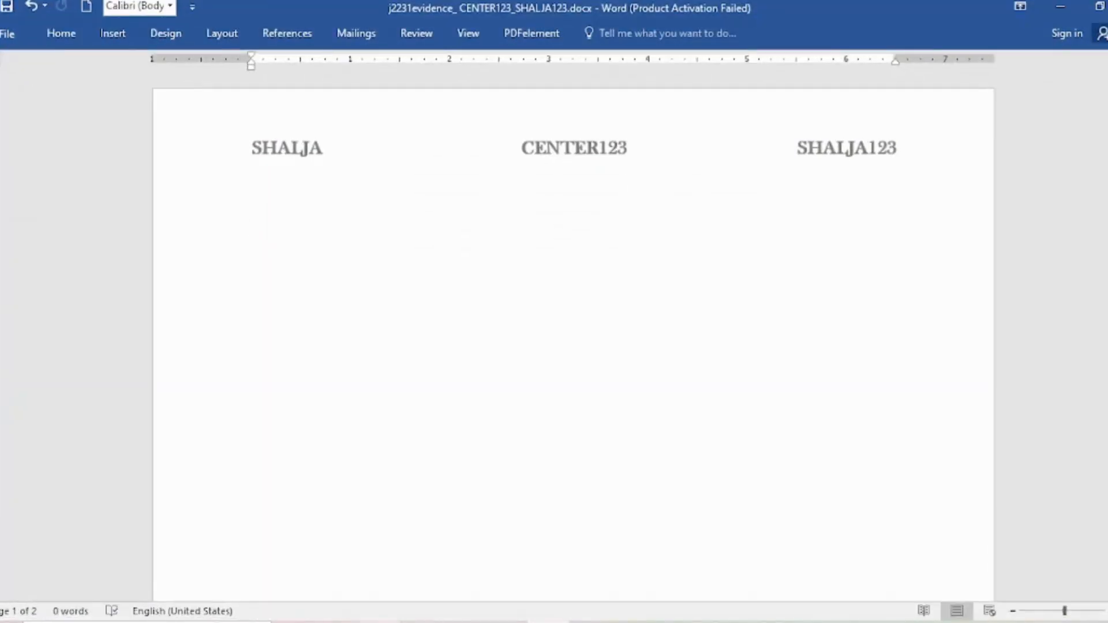
click(378, 622)
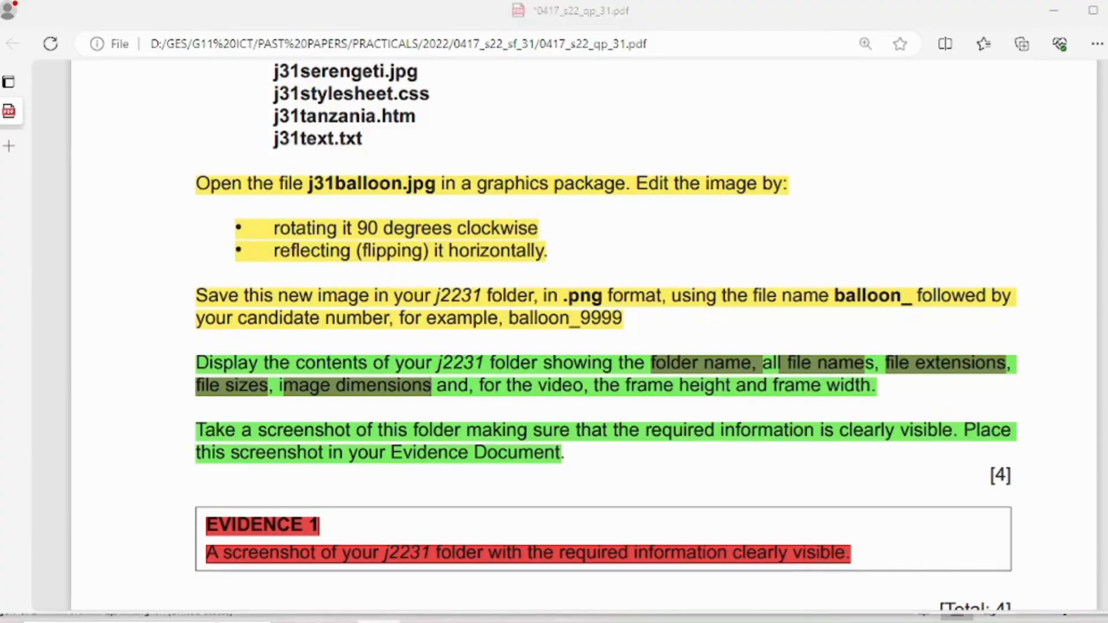
key(alt+Tab)
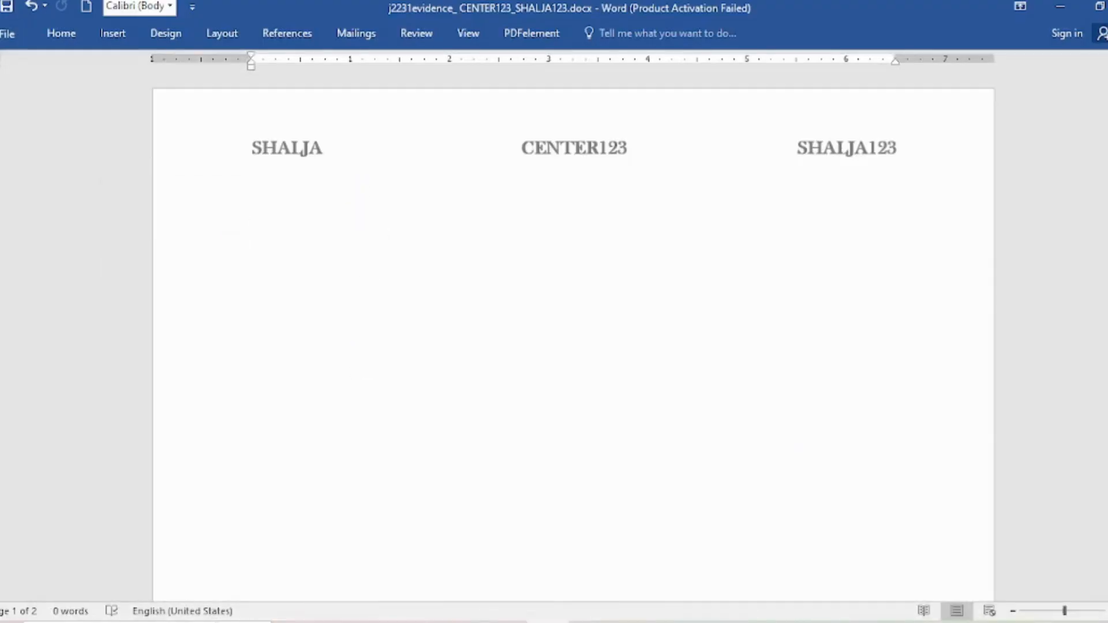
text(E	V)
key(BackSpace)
key(BackSpace)
key(BackSpace)
text(VIDENCE 1)
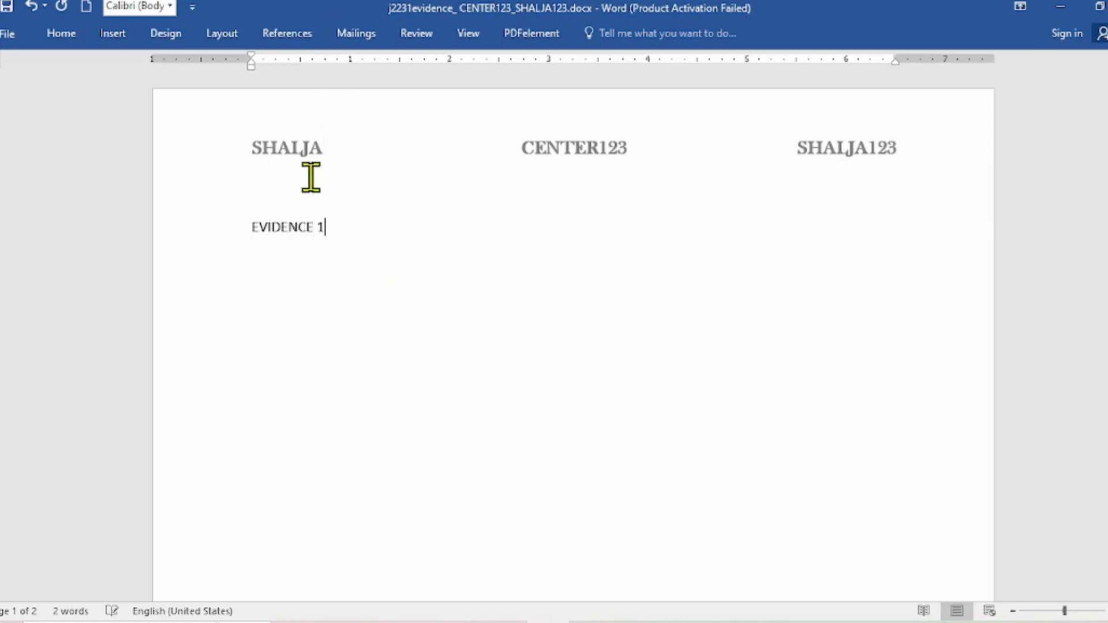
Step: Format the EVIDENCE 1 heading as 14 pt Baskerville Old, bold and underlined
drag(257, 234, 326, 236)
click(62, 33)
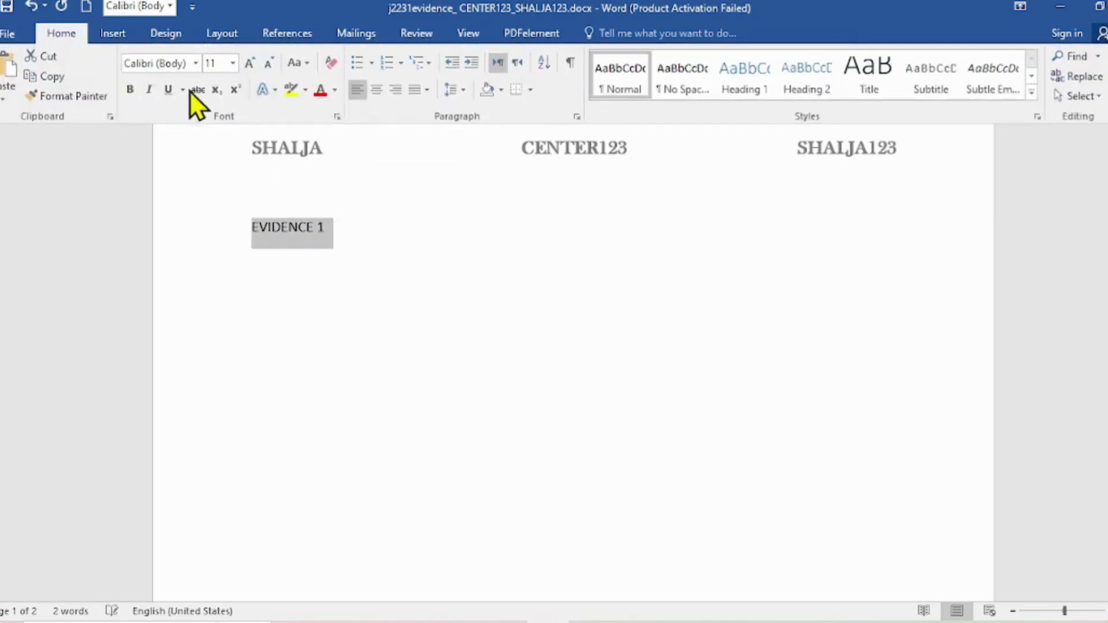
click(250, 62)
click(250, 62)
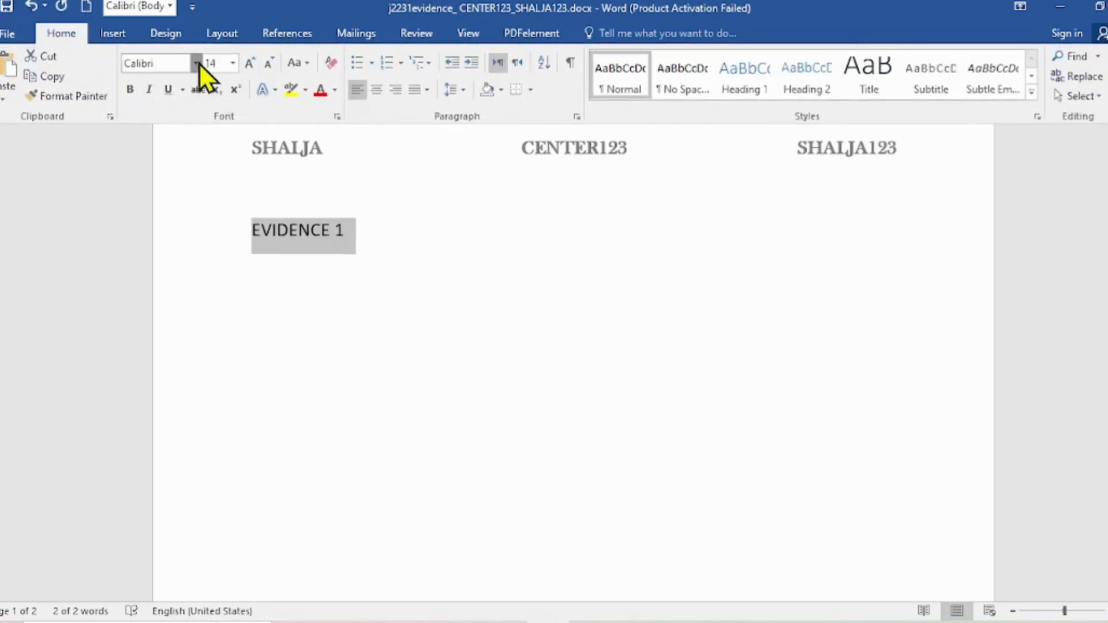
click(195, 63)
key(Escape)
click(183, 206)
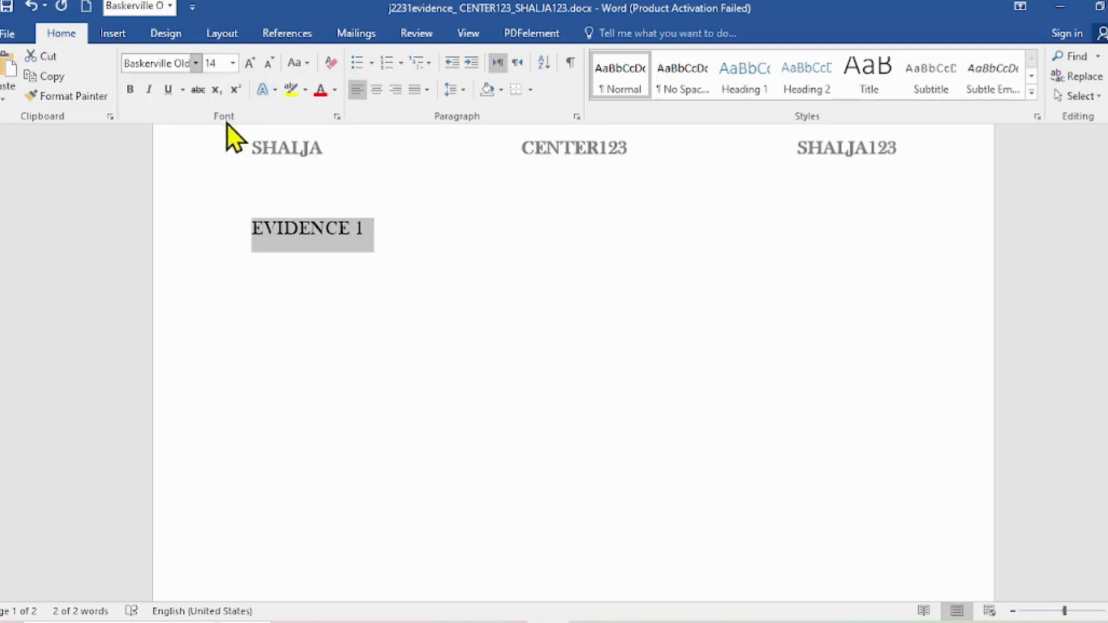
click(131, 90)
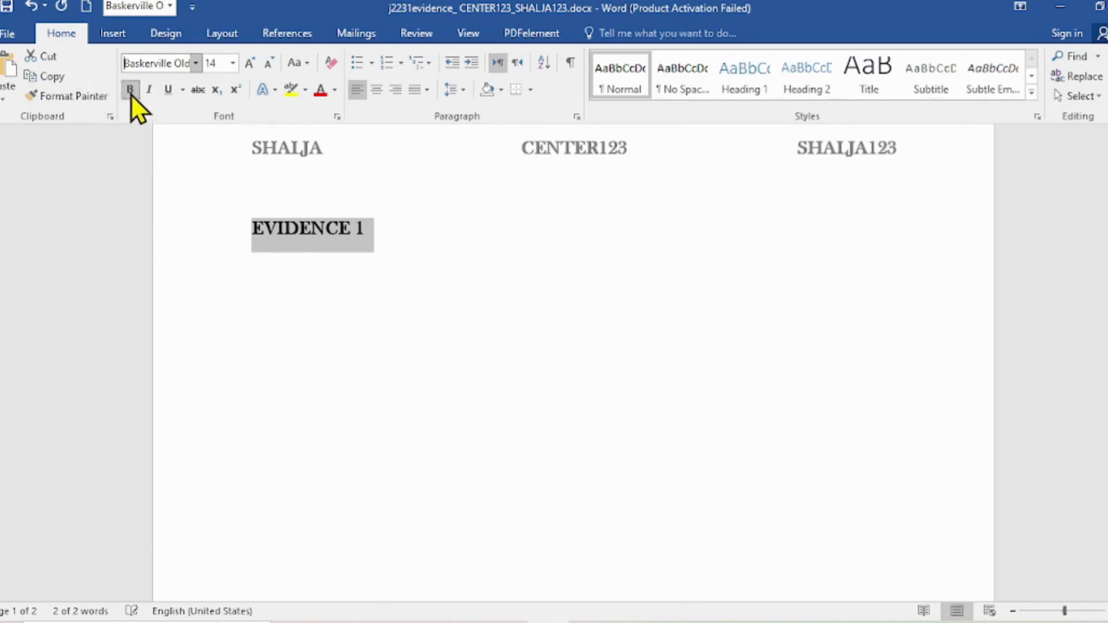
click(173, 94)
click(378, 248)
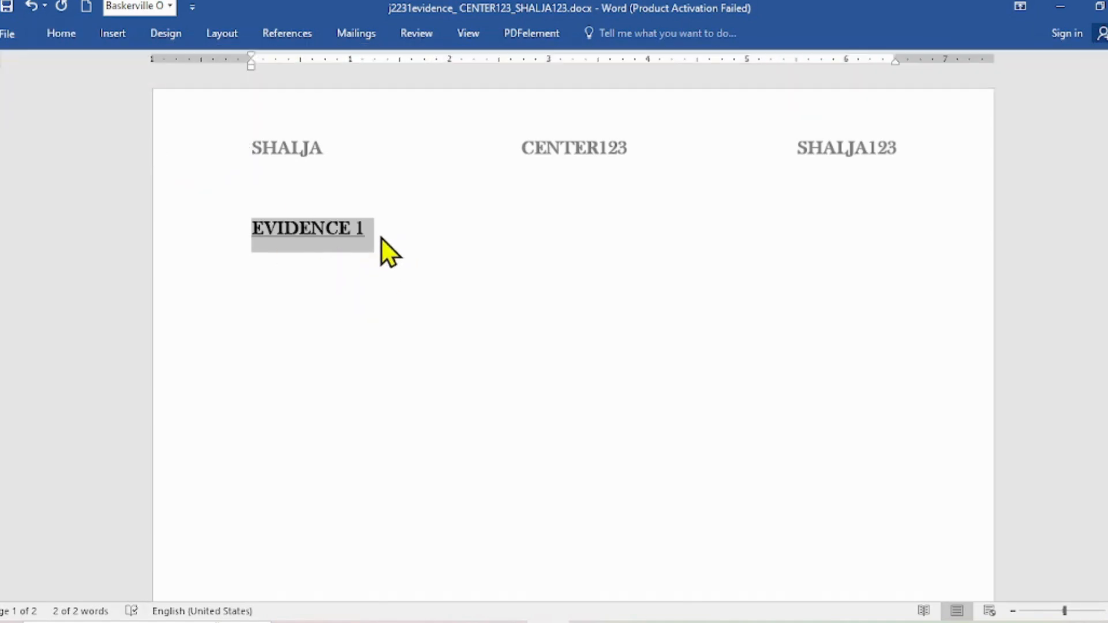
Step: Paste the annotated j2231 folder screenshot on a new line below the EVIDENCE 1 heading
click(375, 230)
key(Return)
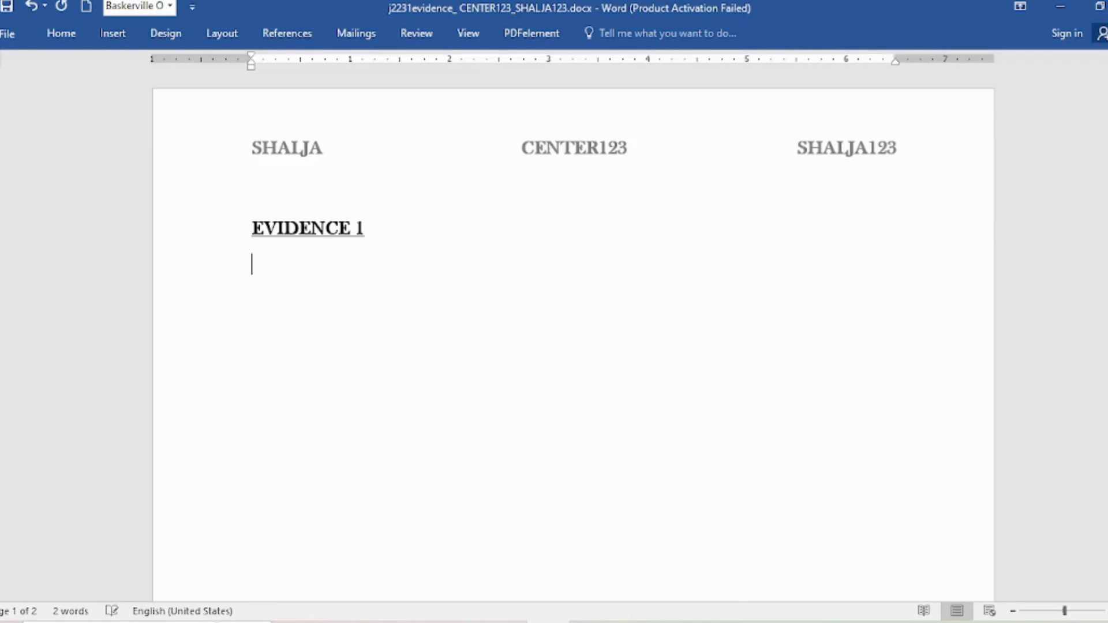
right_click(252, 277)
click(296, 350)
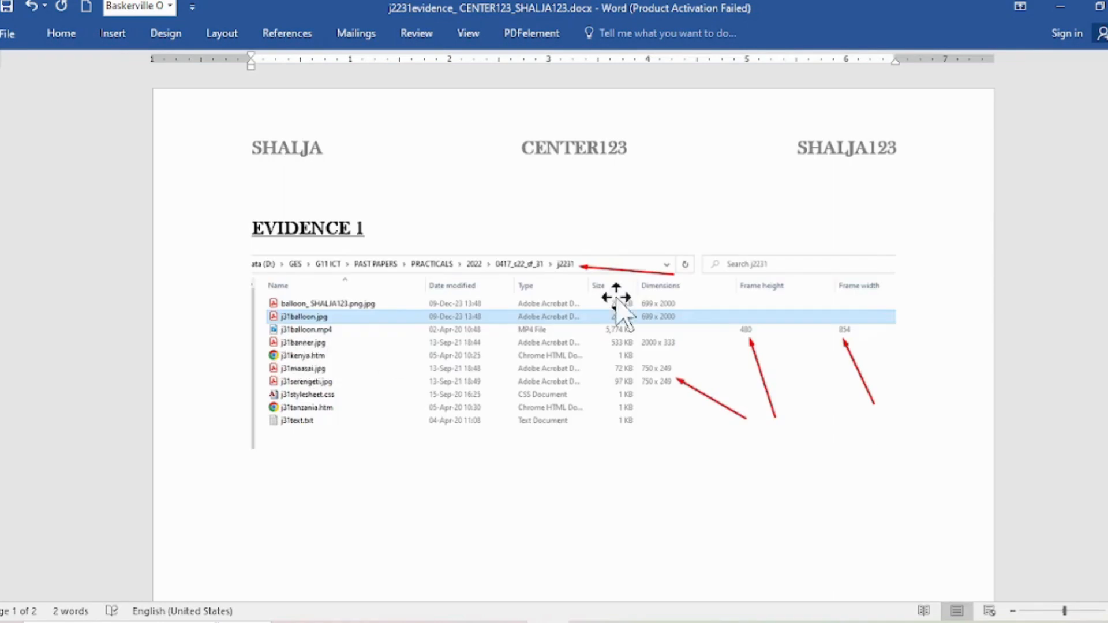
Step: Give the pasted folder screenshot a black picture border and apply the rectangular drop-shadow picture style
click(579, 330)
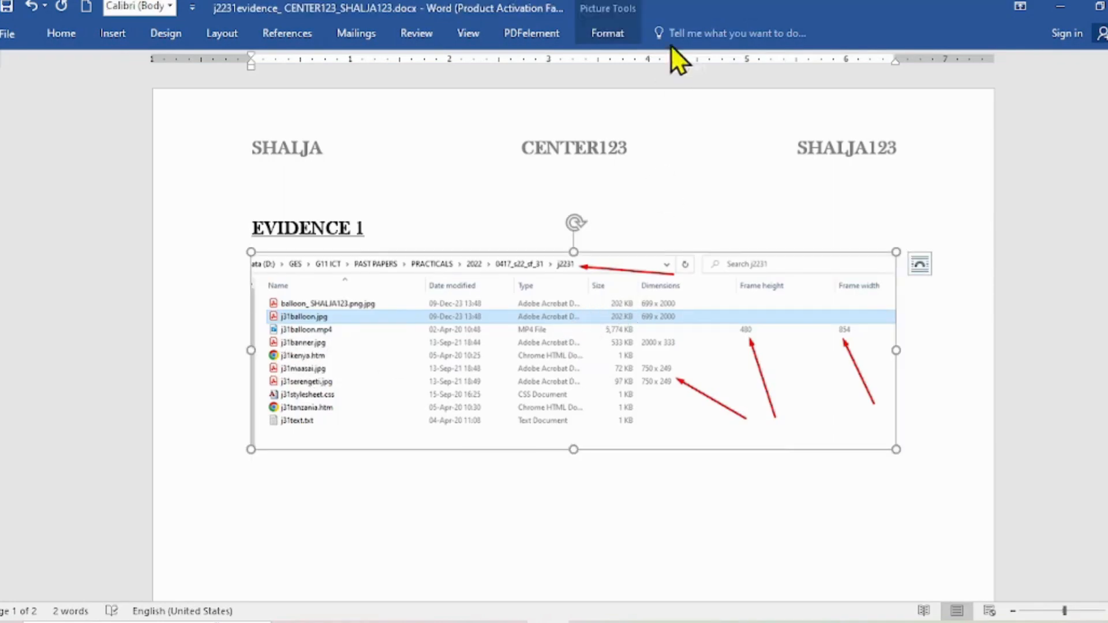
click(600, 37)
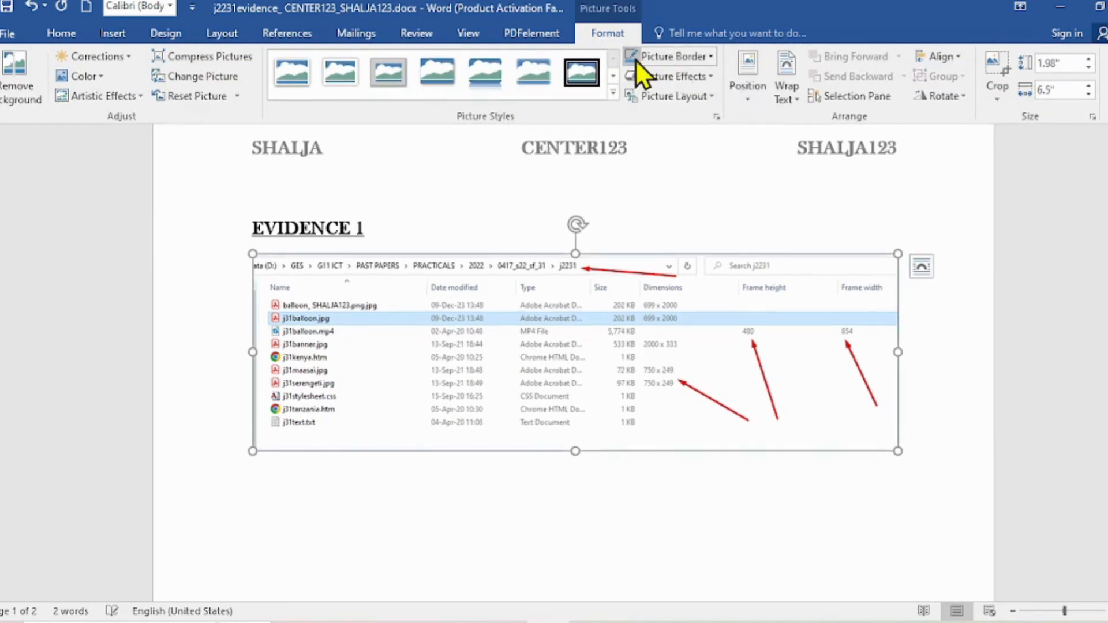
click(669, 53)
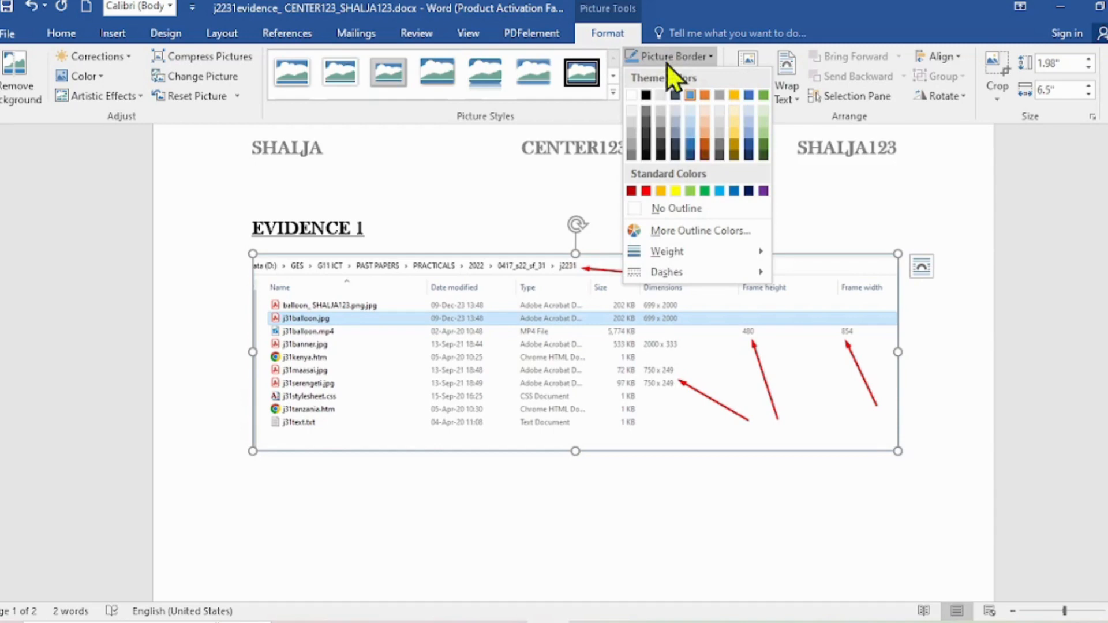
click(647, 97)
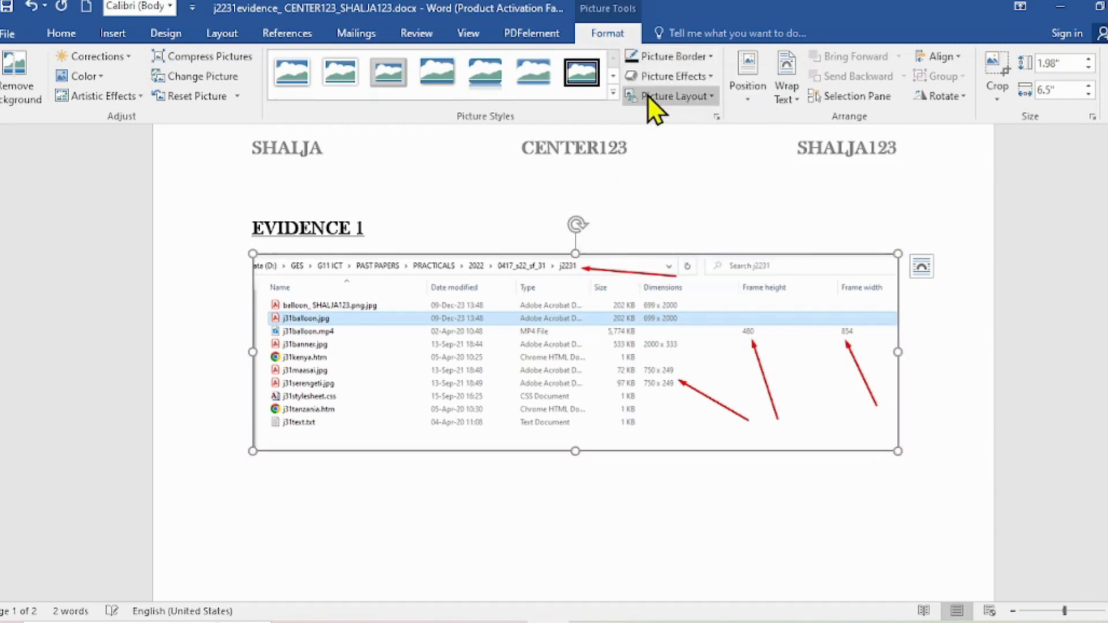
click(441, 70)
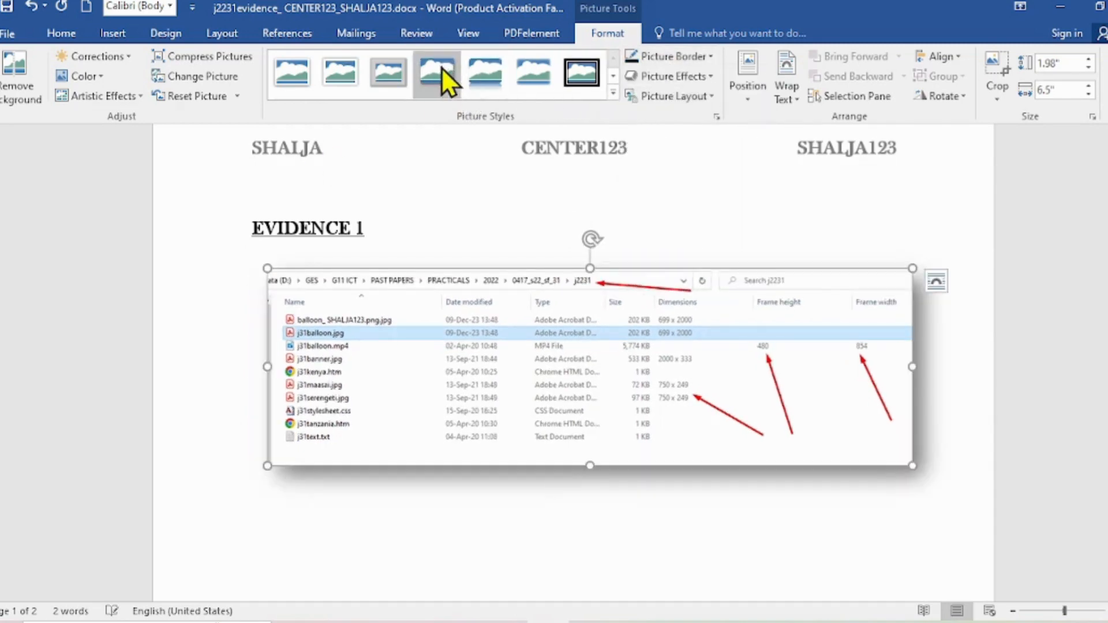
Step: Place the cursor below the screenshot and save the evidence document
scroll(519, 548, down, 3)
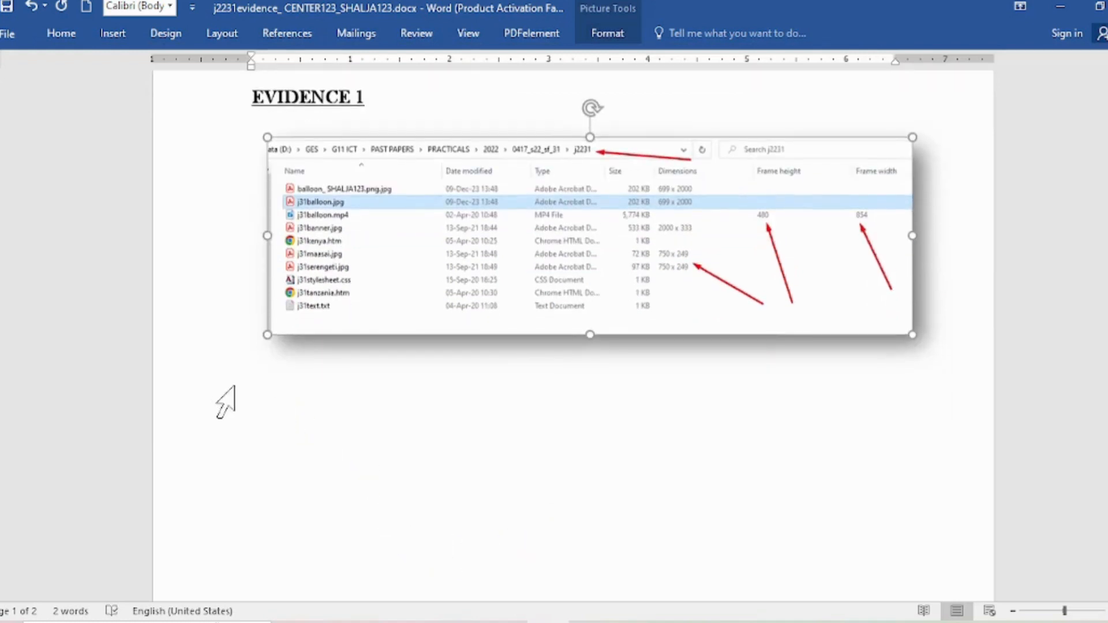
click(267, 415)
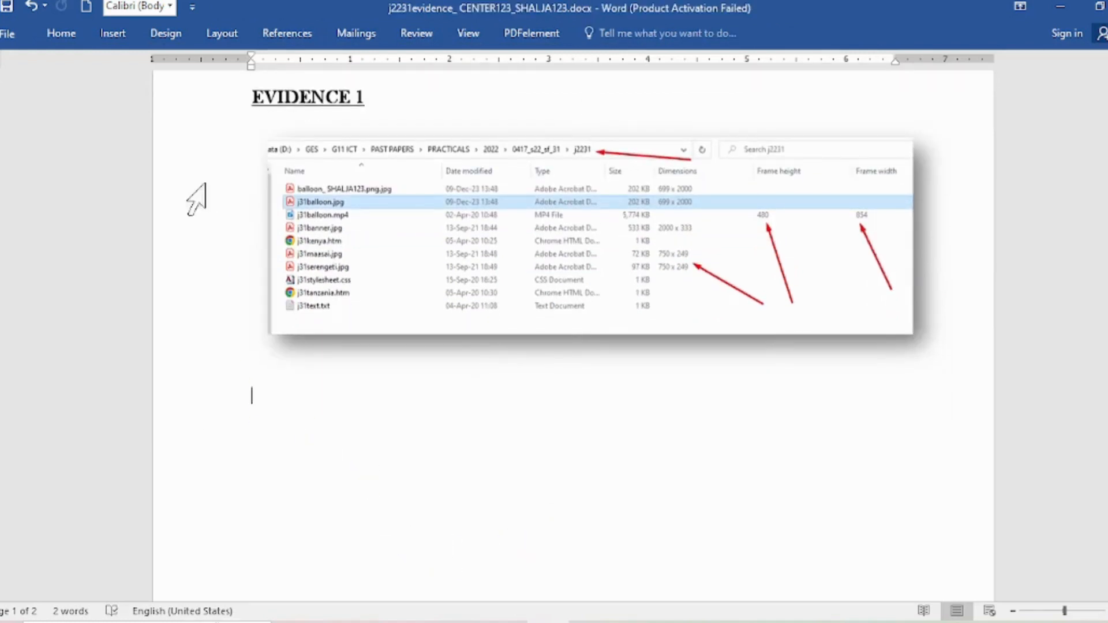
click(6, 7)
Step: Switch to the question paper, go to page 4, and highlight the Task 3 – Web Page heading in red
click(381, 619)
scroll(846, 438, down, 3)
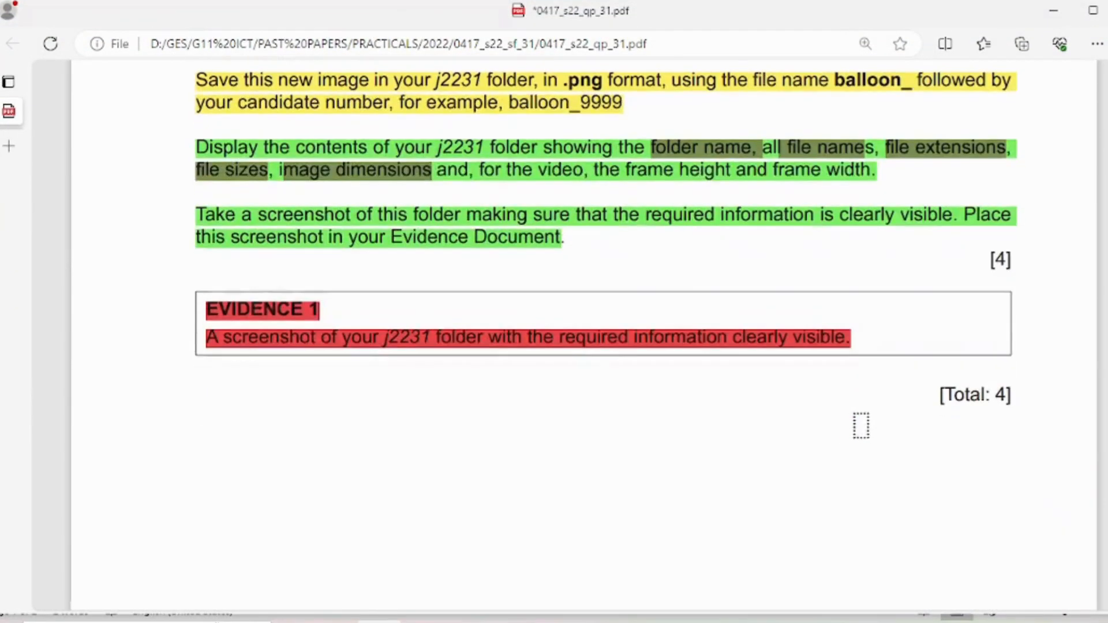
scroll(861, 426, down, 10)
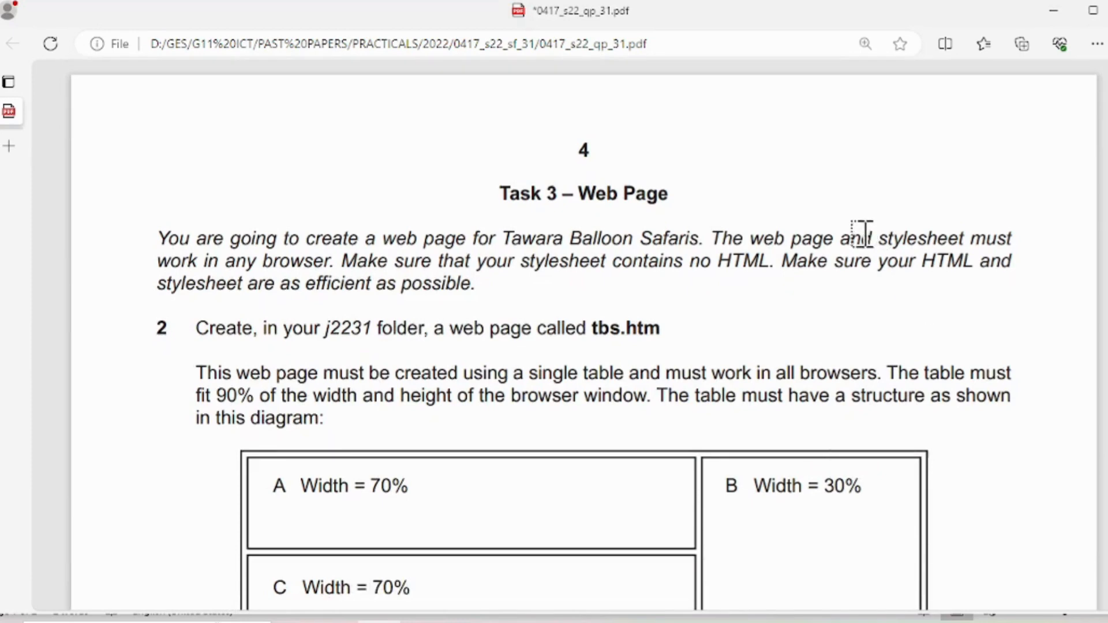
click(111, 77)
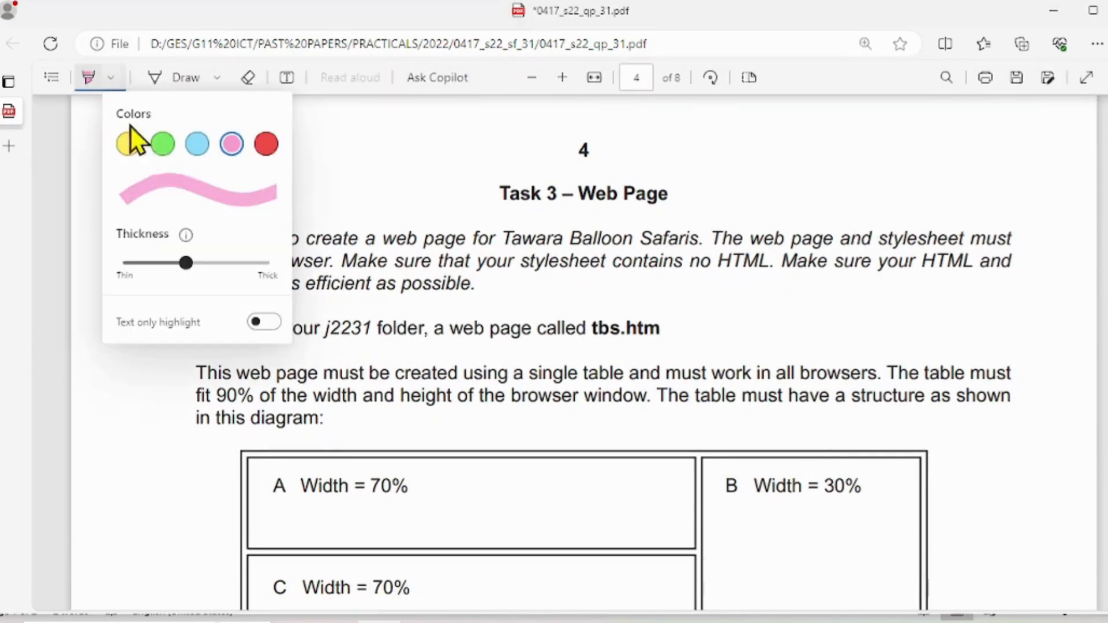
click(262, 146)
drag(497, 190, 681, 203)
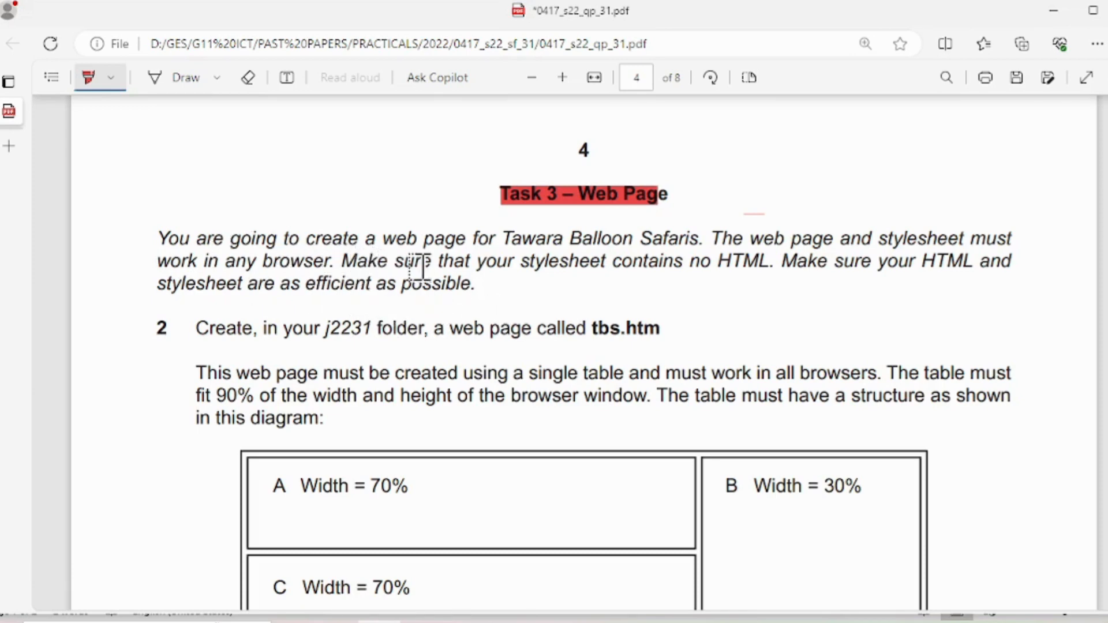
click(87, 77)
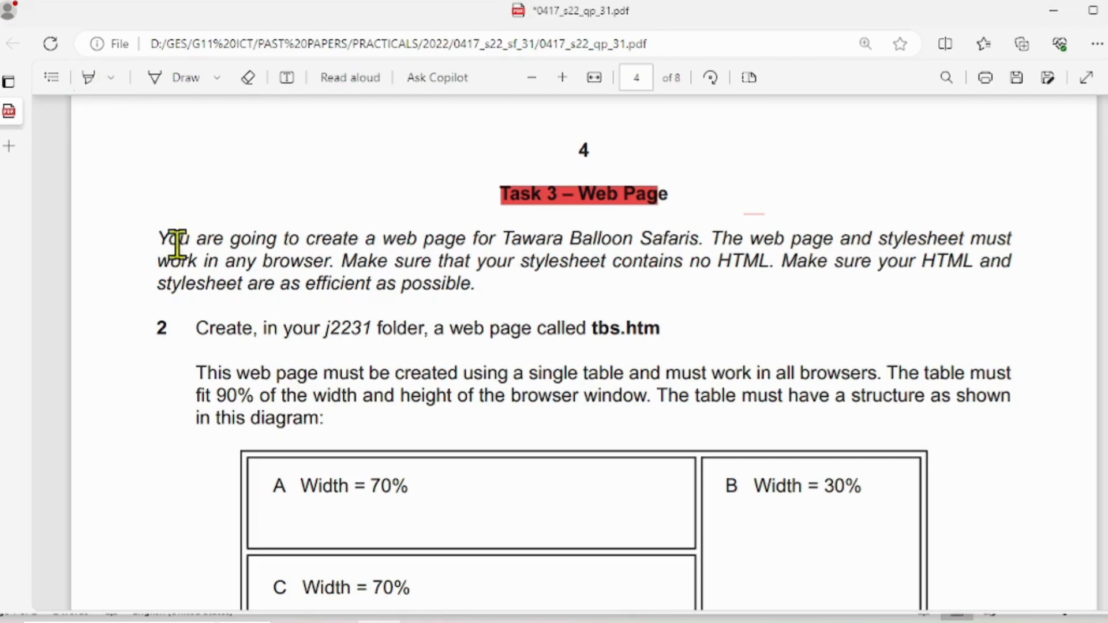
Step: Read the Task 3 introduction and the question 2 instruction on creating the tbs.htm web page, selecting the text as a reading guide
mouse_move(155, 239)
mouse_down()
mouse_move(300, 262)
mouse_move(1006, 279)
mouse_move(297, 272)
mouse_move(323, 297)
mouse_move(408, 282)
mouse_move(476, 287)
mouse_up()
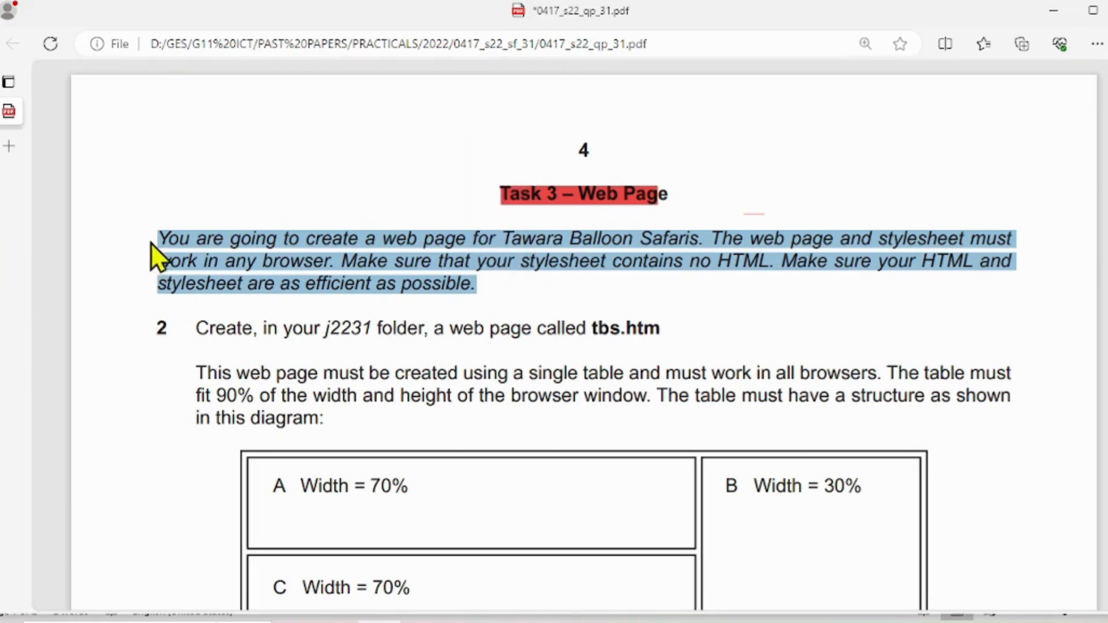
drag(156, 329, 746, 341)
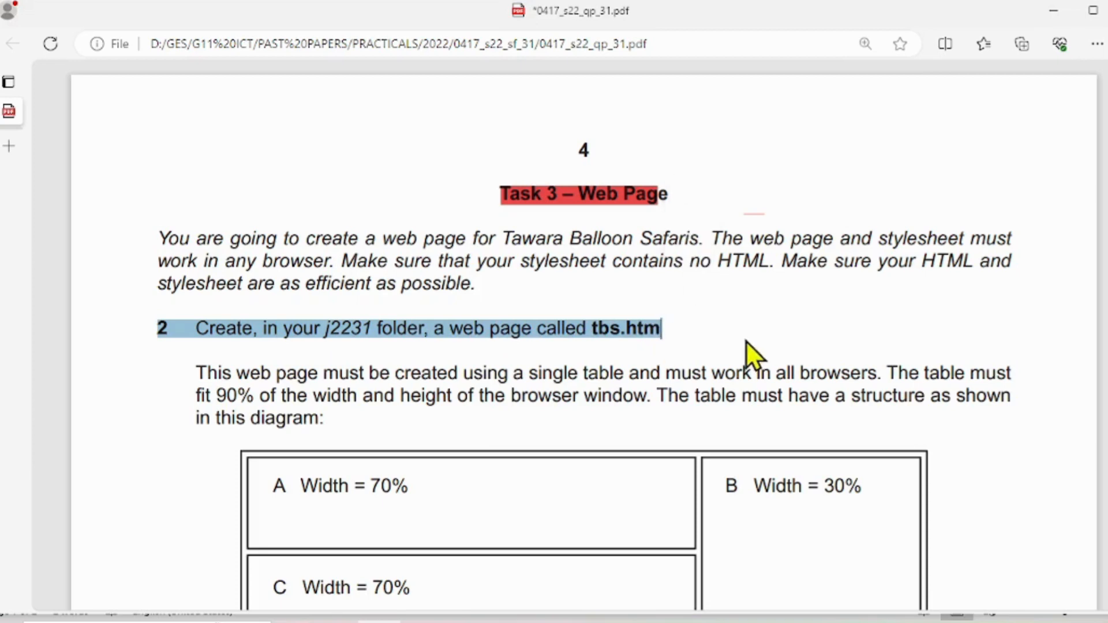
click(681, 343)
Step: Highlight the Task 3 introduction and the question 2 instruction in yellow, and select the file name tbs.htm as a reading guide
mouse_move(67, 43)
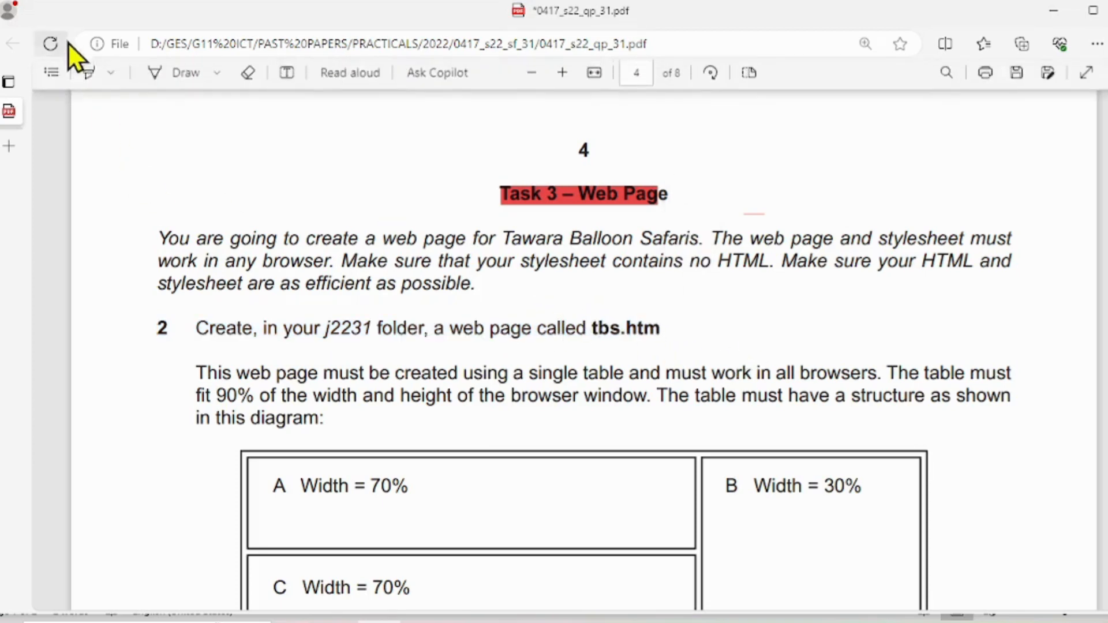
click(88, 77)
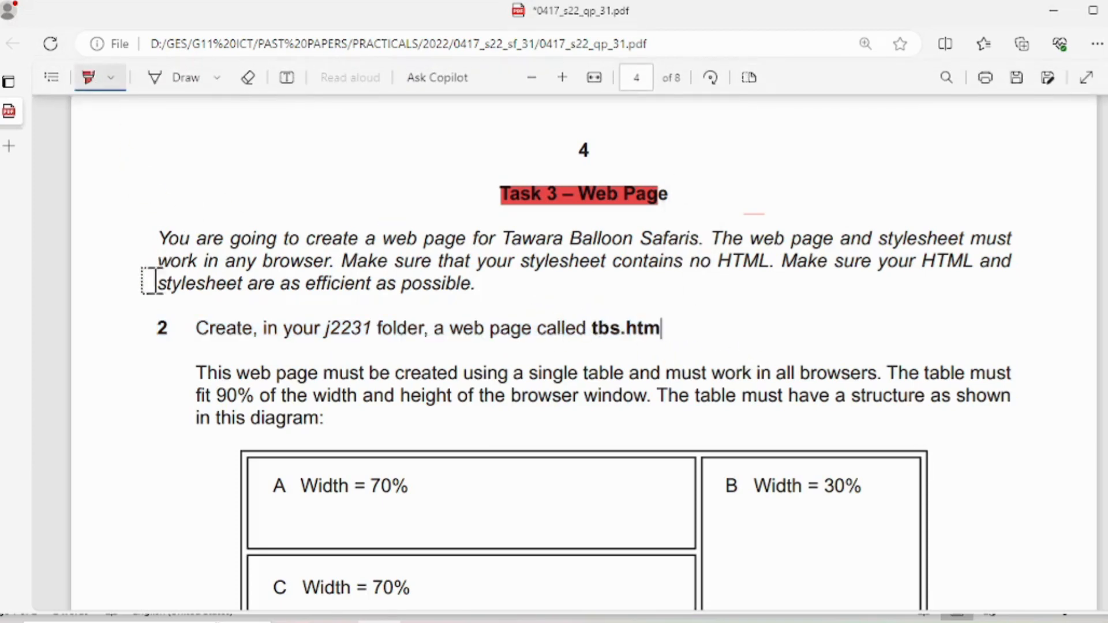
click(110, 77)
click(128, 145)
click(369, 309)
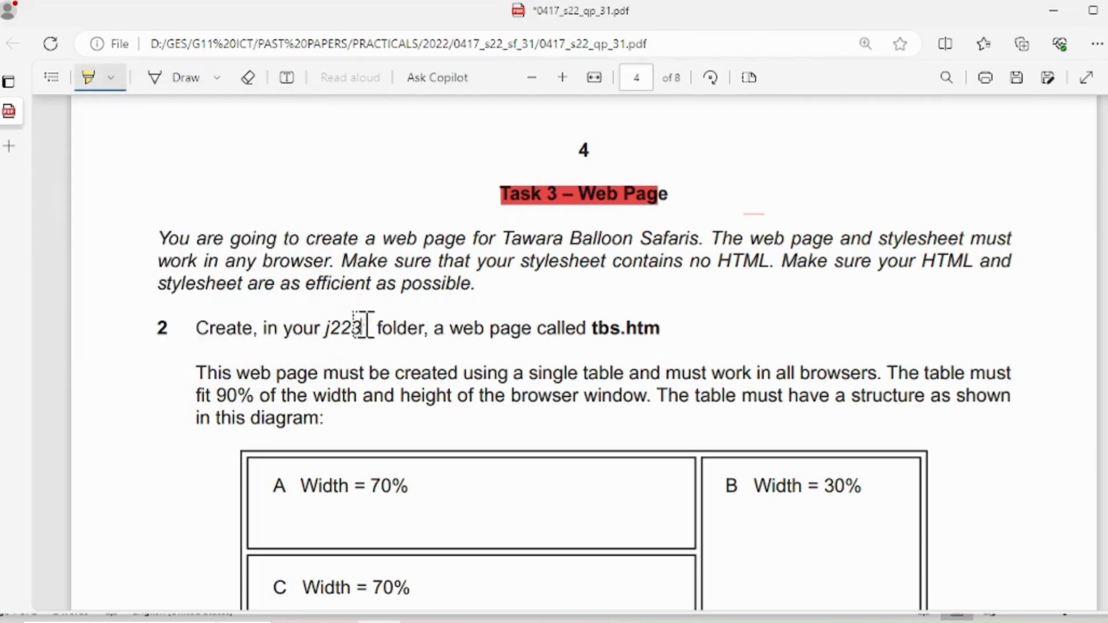
drag(148, 235, 663, 321)
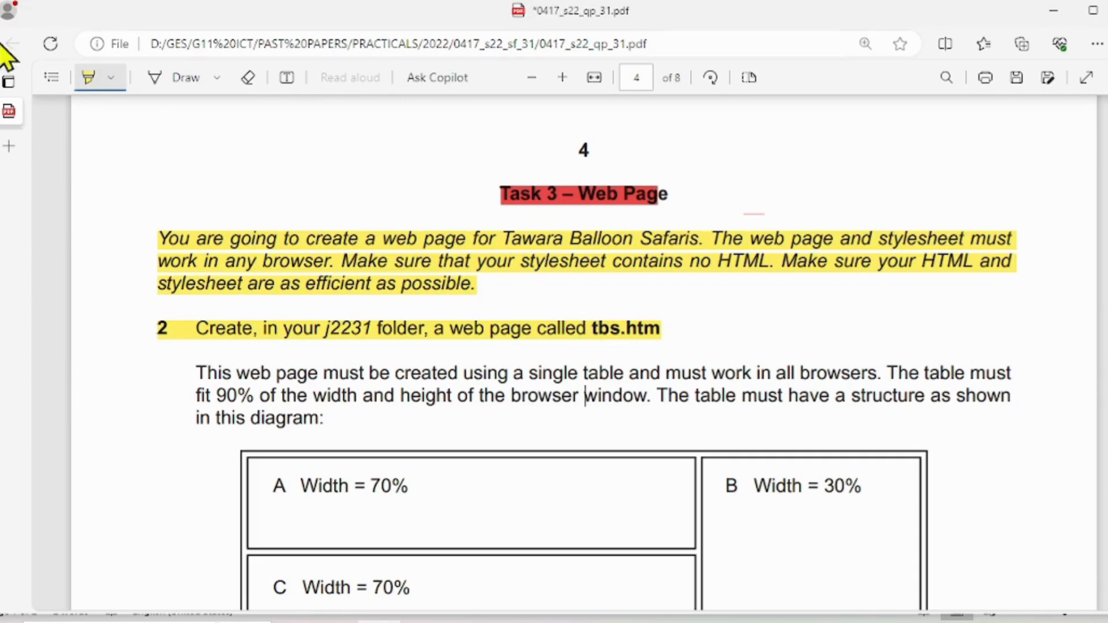
click(86, 75)
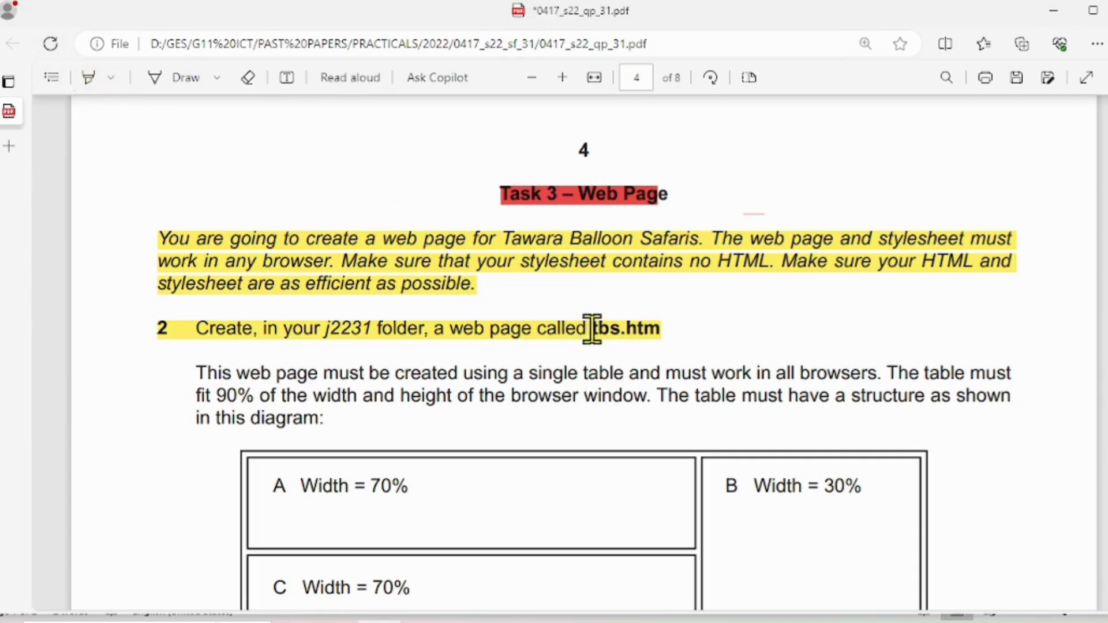
drag(589, 327, 659, 335)
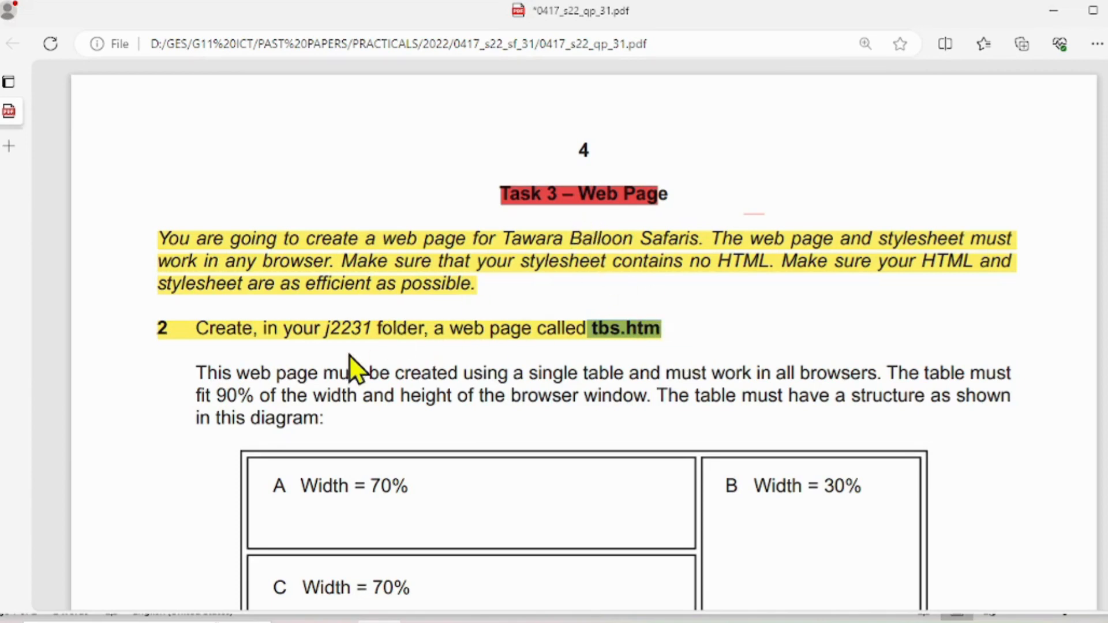
Step: Switch to Microsoft Expression Web 4 and start saving the blank untitled page, choosing the j2231 folder as its location
click(196, 622)
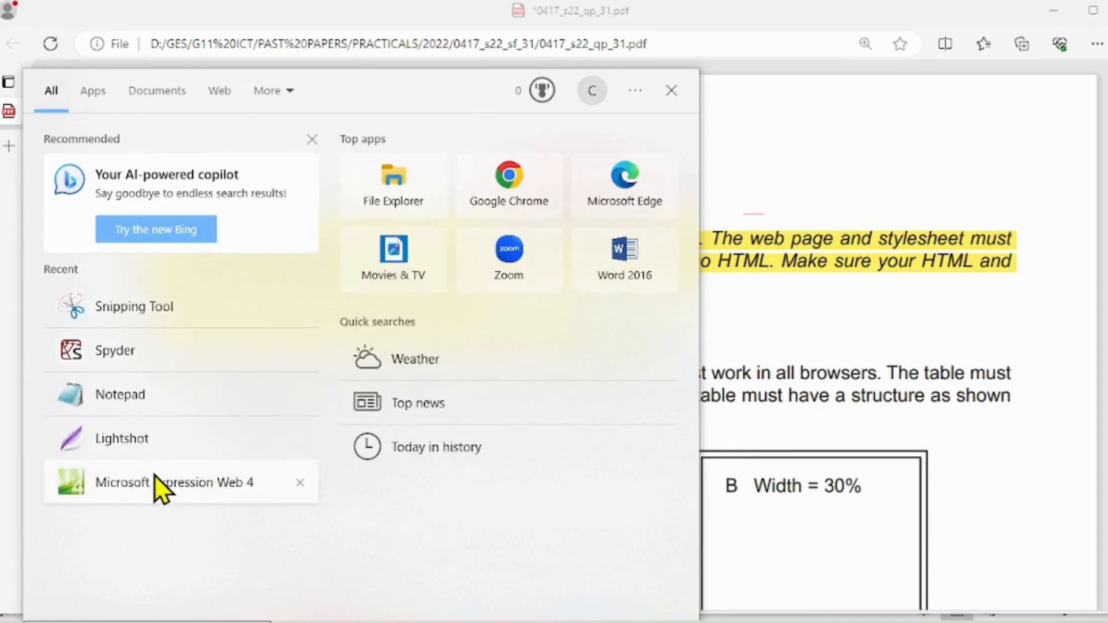
click(189, 477)
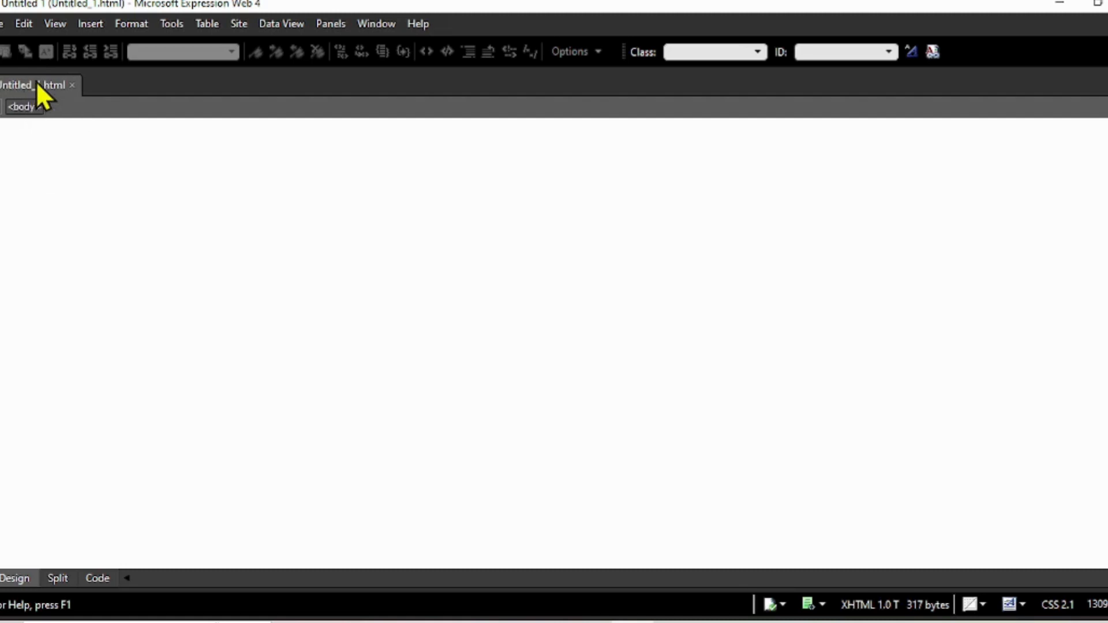
right_click(37, 82)
click(56, 92)
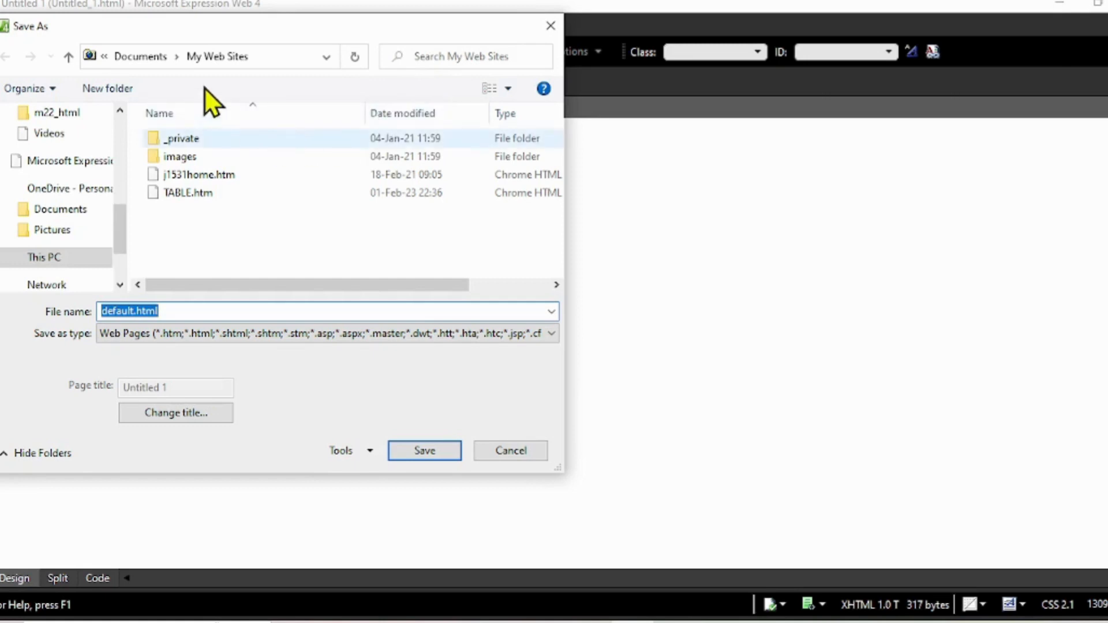
drag(115, 234, 119, 165)
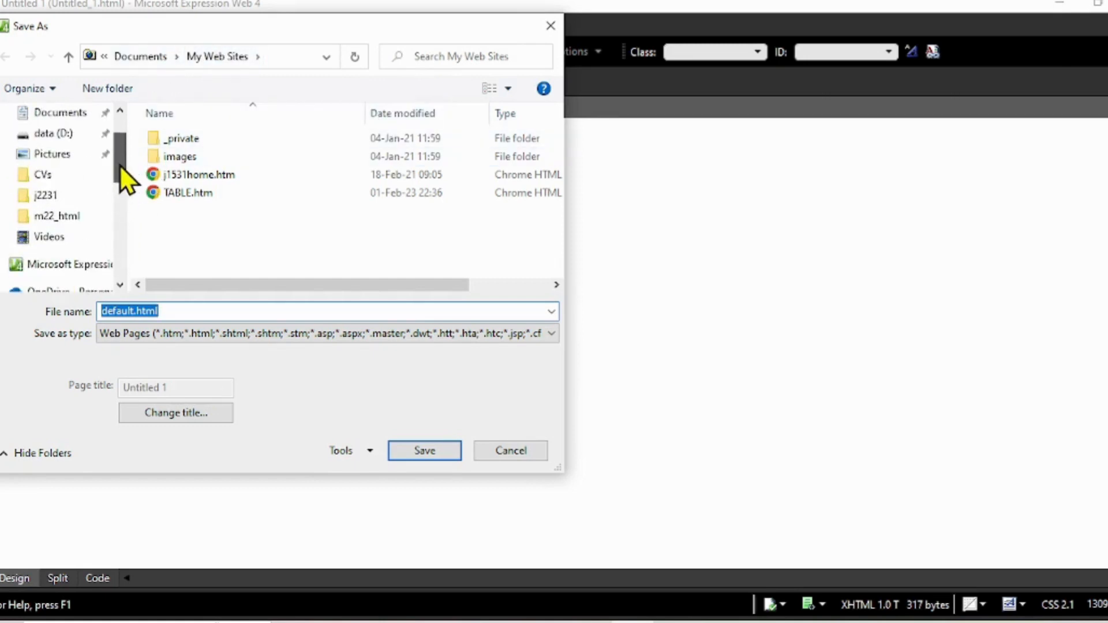
click(51, 195)
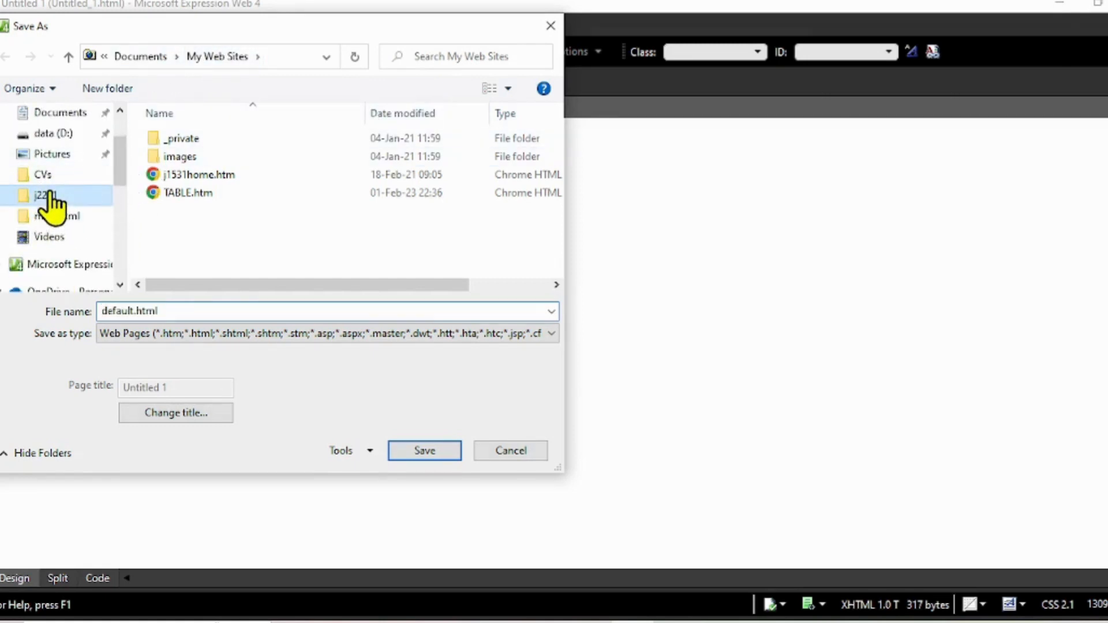
Step: Replace the default file name with tbs.htm and save the web page
click(132, 313)
double_click(134, 313)
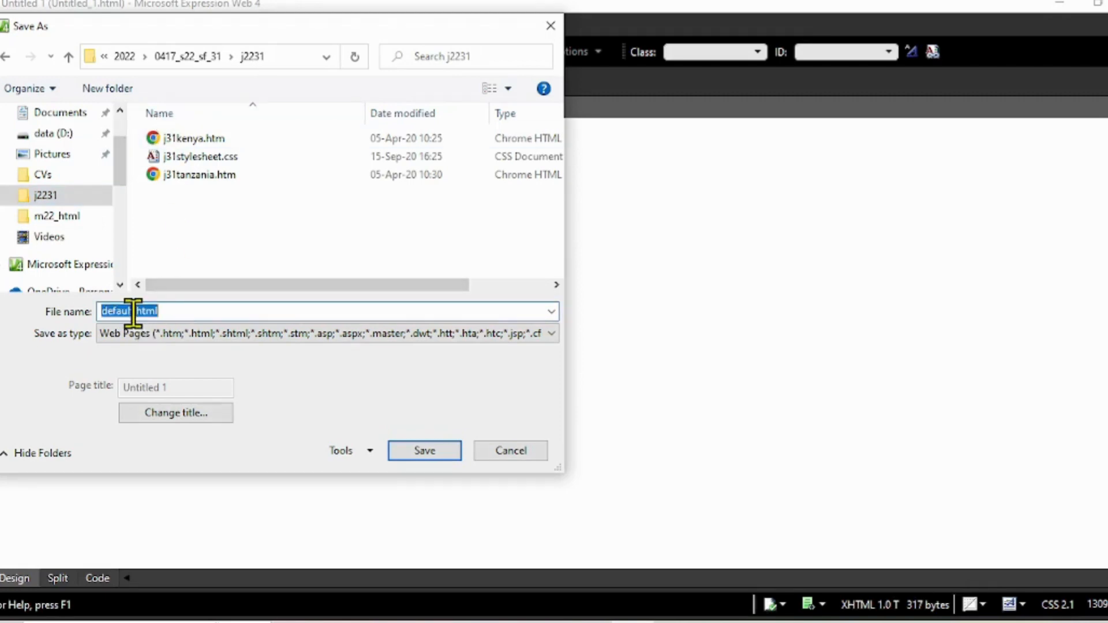
click(134, 312)
drag(133, 313, 85, 314)
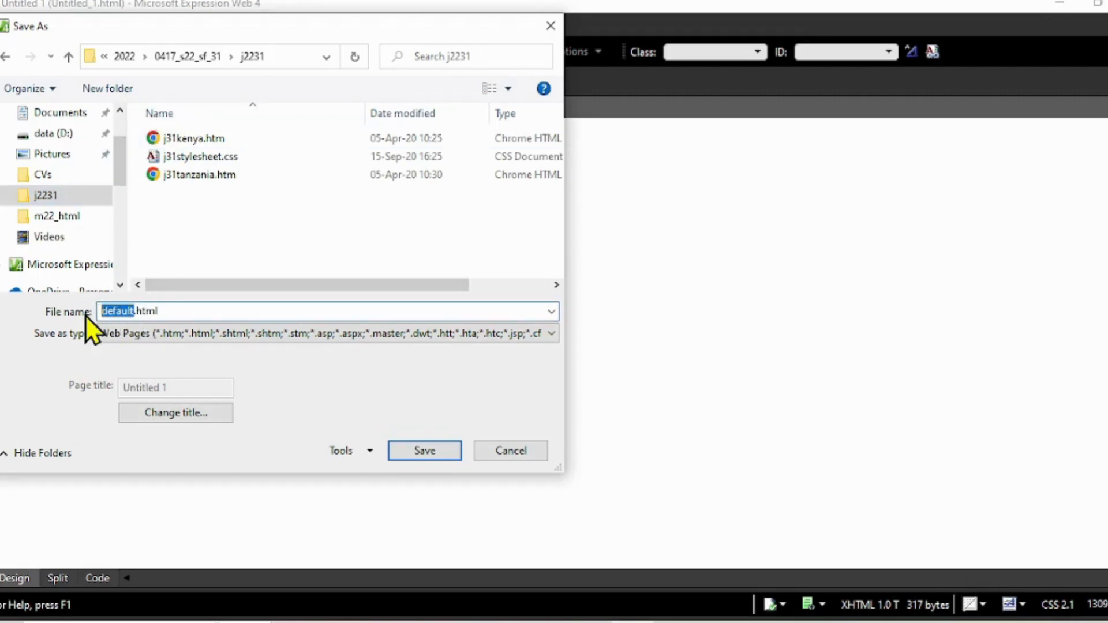
text(tbs.htm)
key(Delete)
key(Delete)
key(Delete)
key(Delete)
key(Delete)
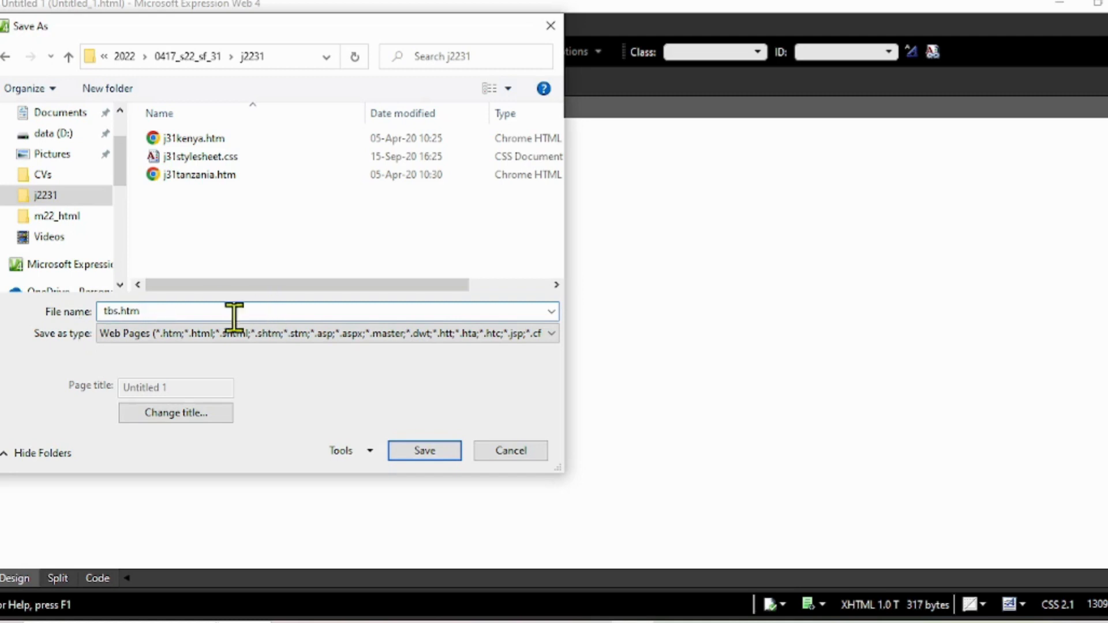
click(413, 455)
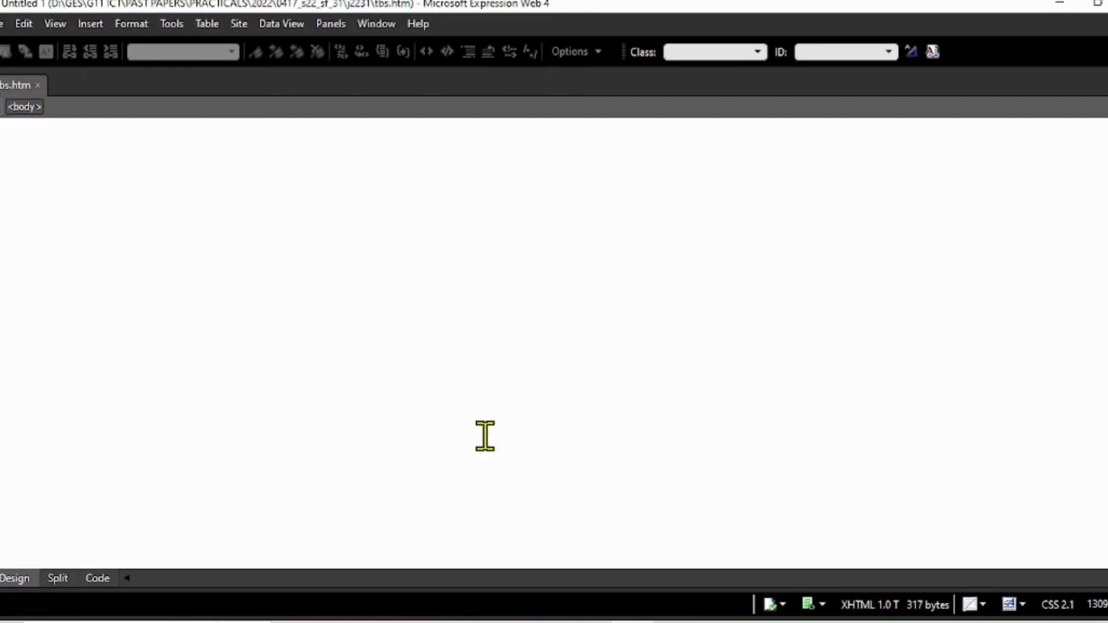
Step: Switch back to the question paper and highlight "fit 90% of the width and height of the browser window" in yellow
click(379, 622)
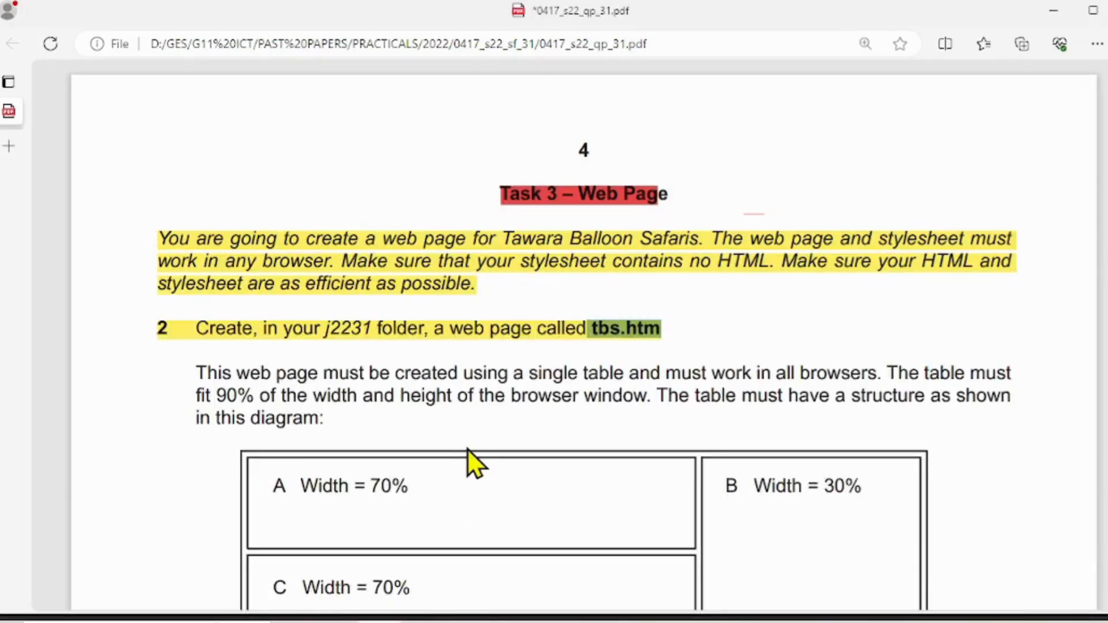
scroll(459, 381, down, 4)
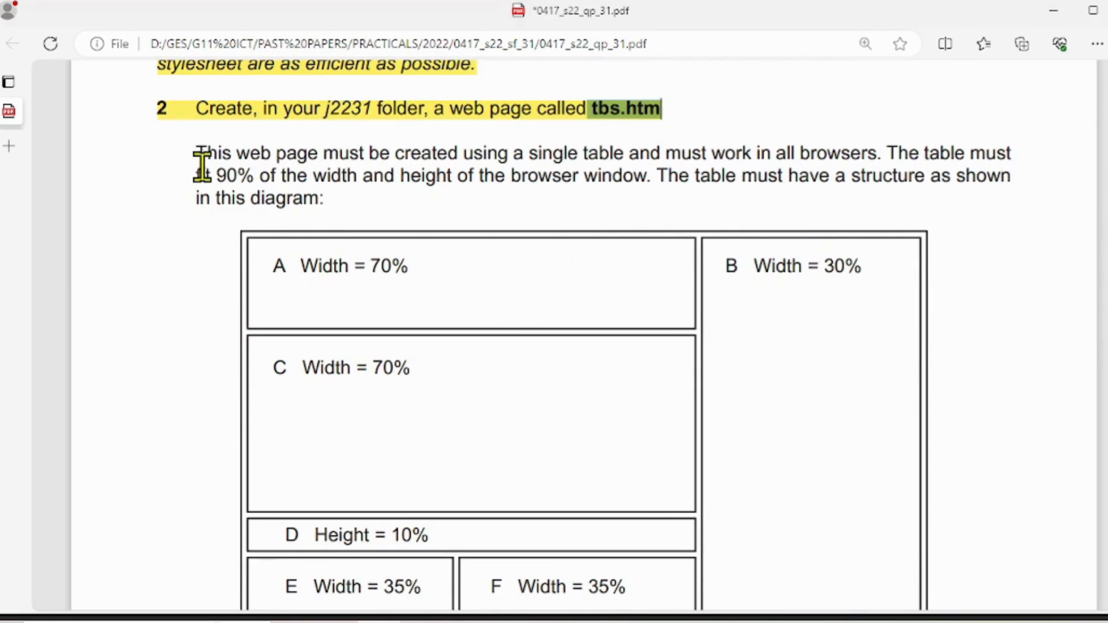
drag(196, 154, 232, 156)
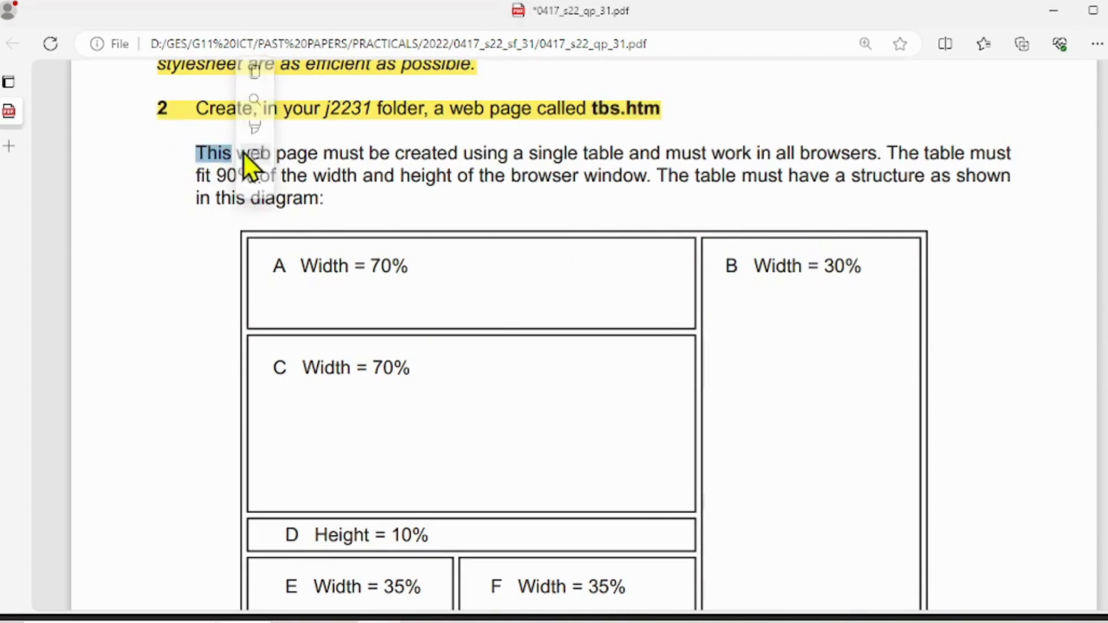
right_click(199, 167)
click(476, 251)
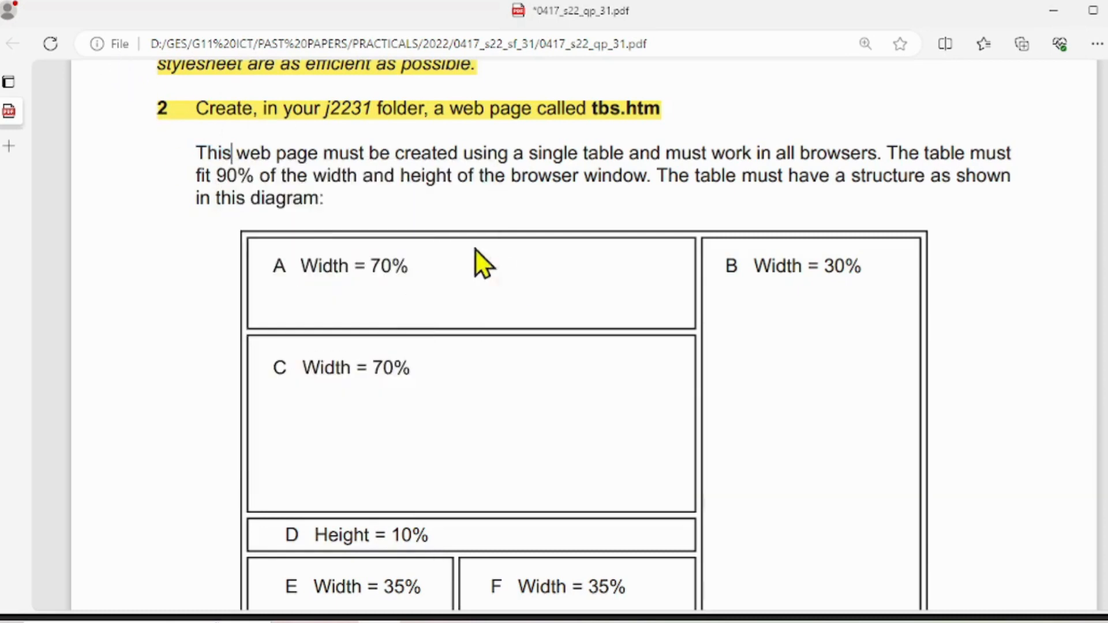
click(110, 80)
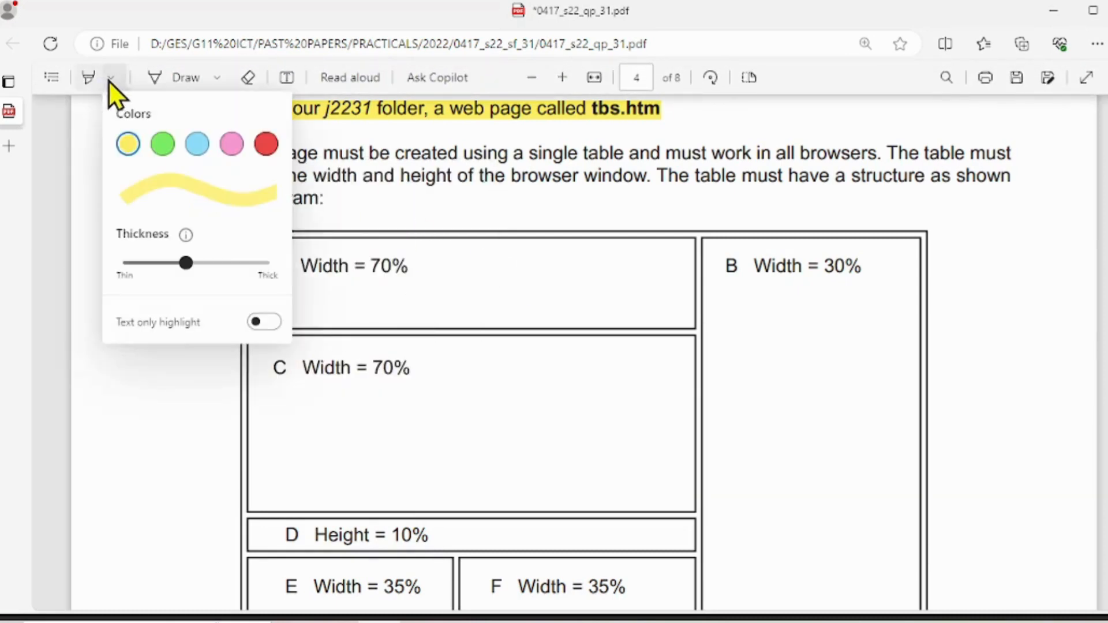
click(127, 145)
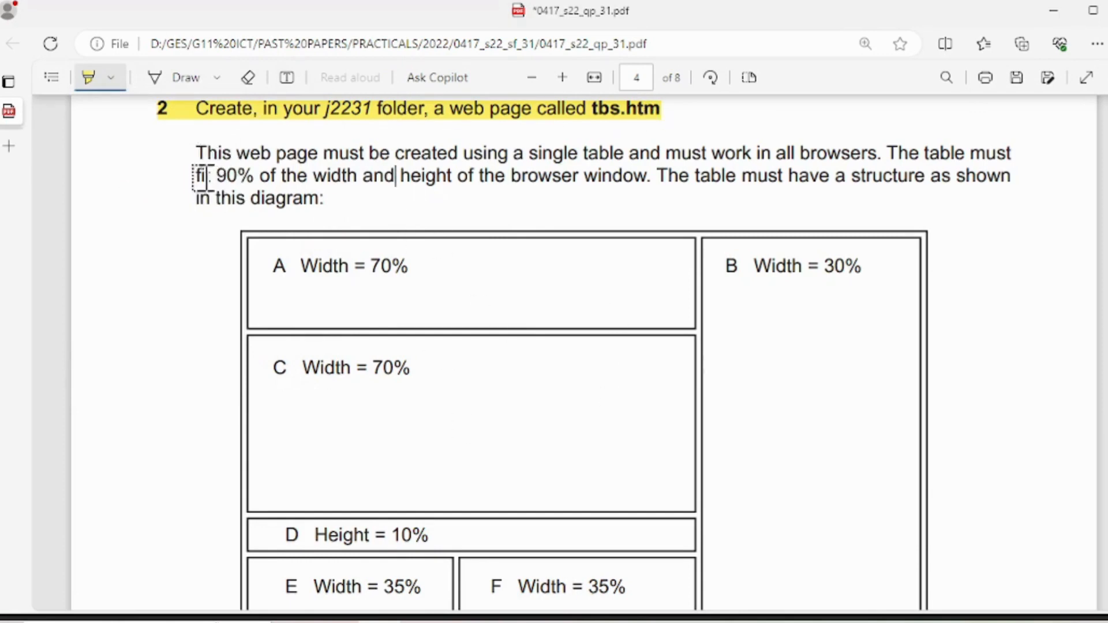
drag(194, 174, 648, 175)
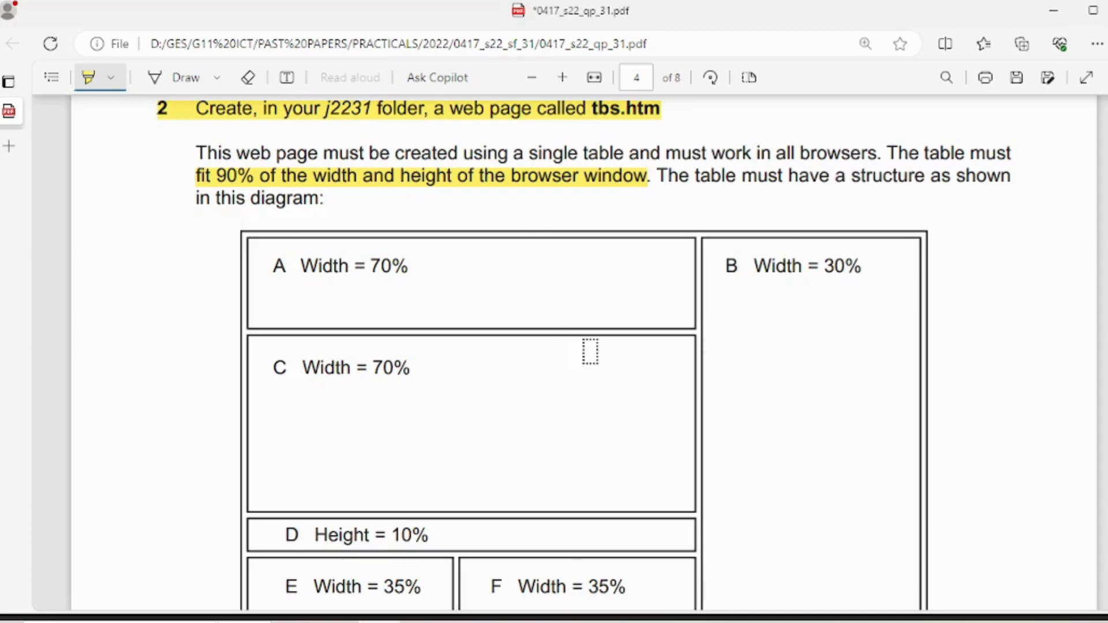
Step: Examine the table diagram for question 2, checking the layout of cells A to G and their width and height percentages
scroll(595, 346, down, 3)
scroll(601, 344, up, 3)
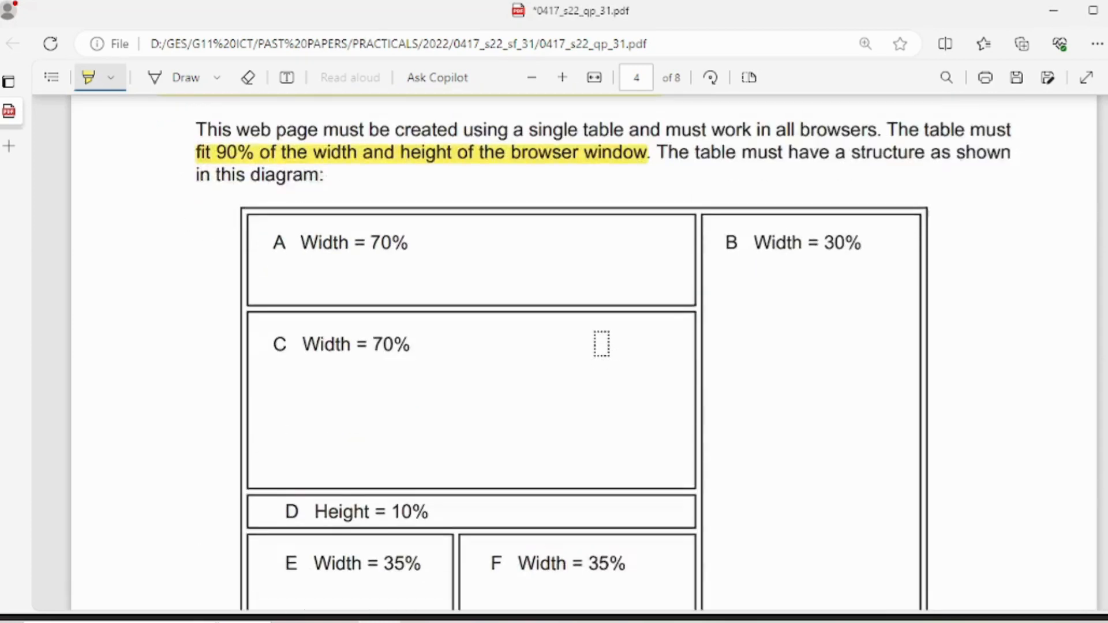
scroll(602, 344, up, 1)
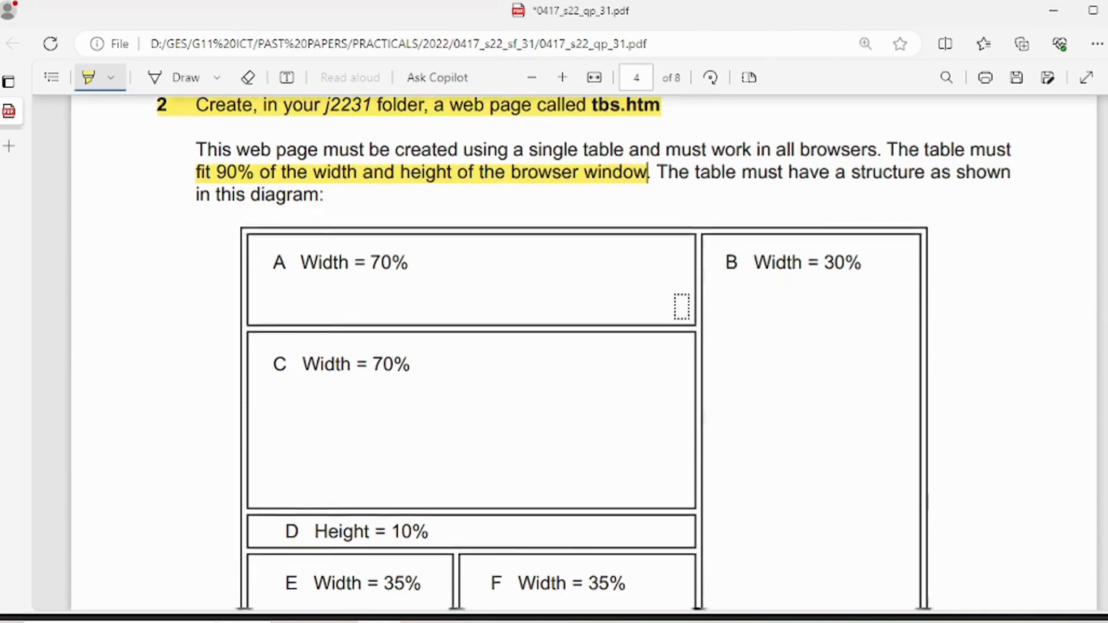
scroll(684, 295, down, 3)
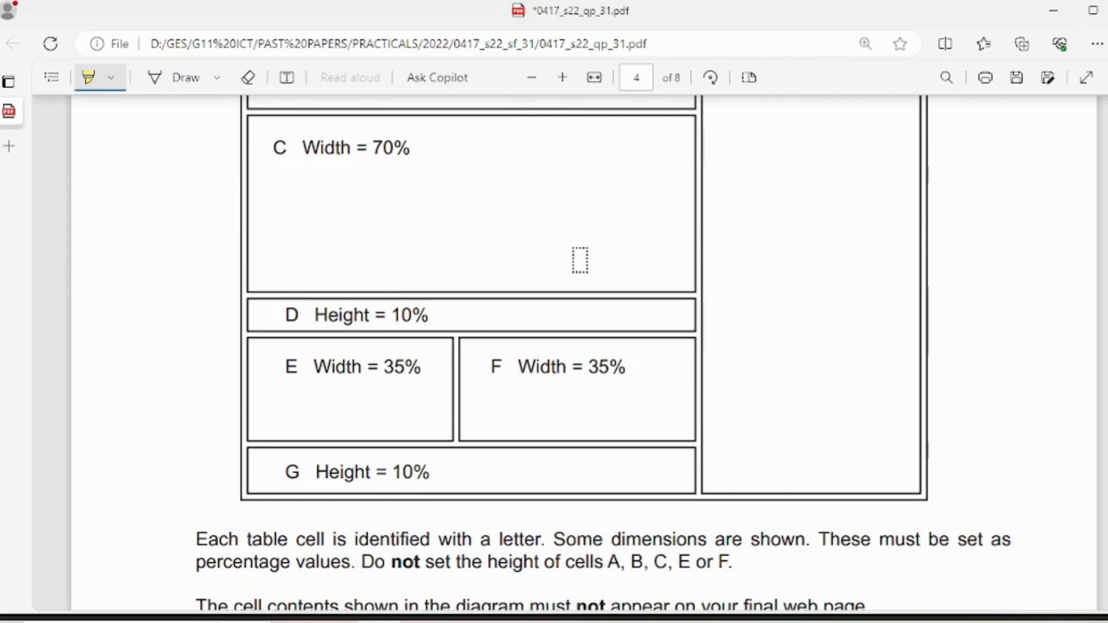
scroll(580, 258, up, 3)
scroll(580, 258, up, 1)
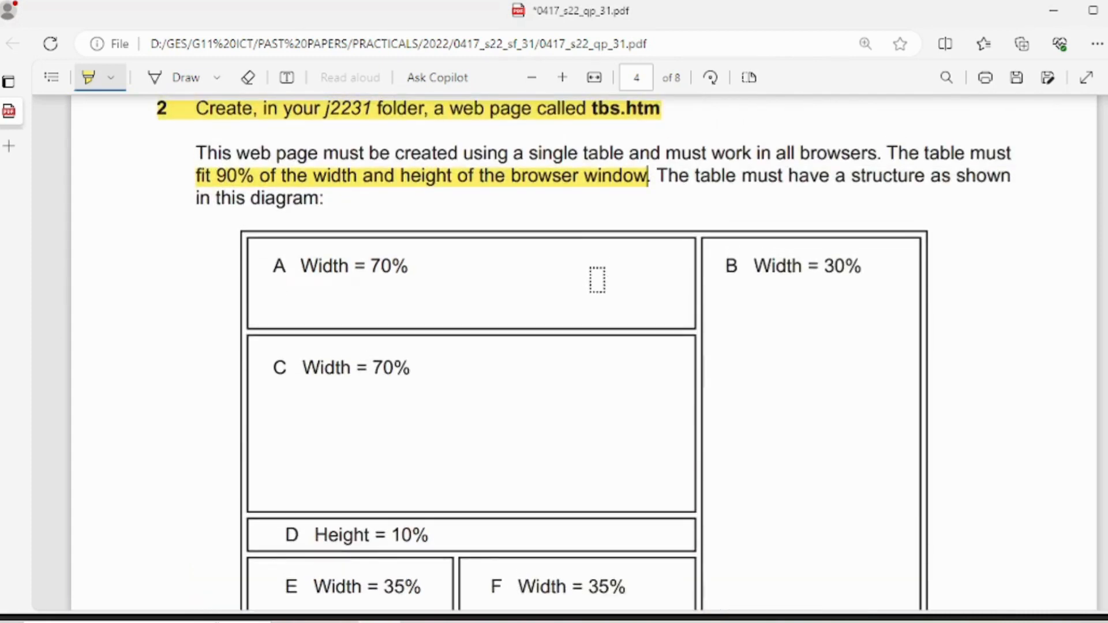
scroll(727, 245, down, 3)
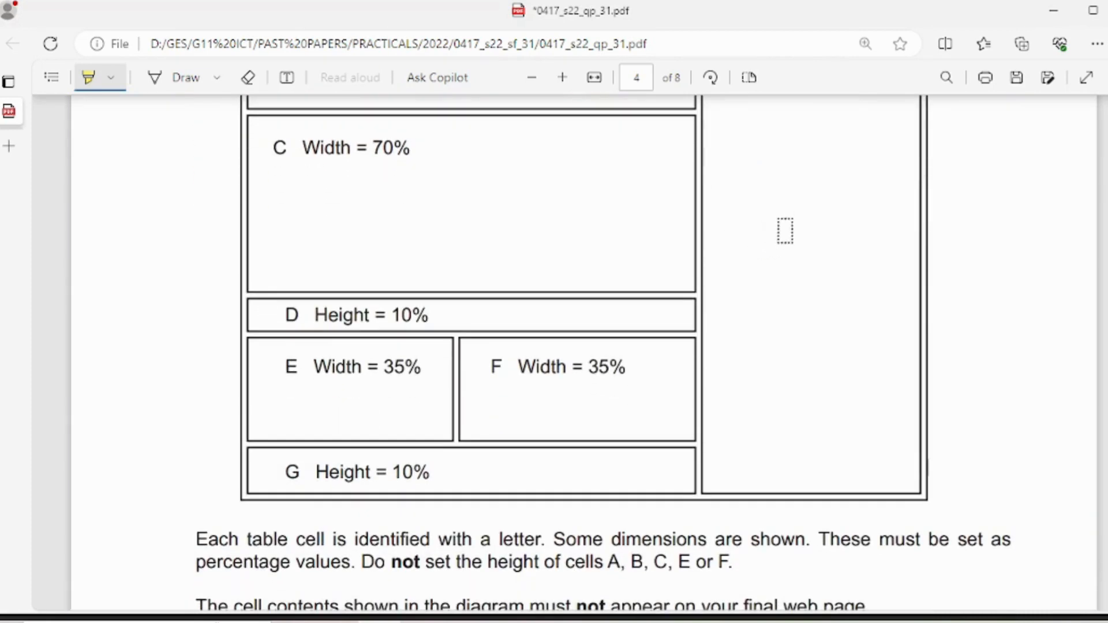
scroll(786, 232, up, 3)
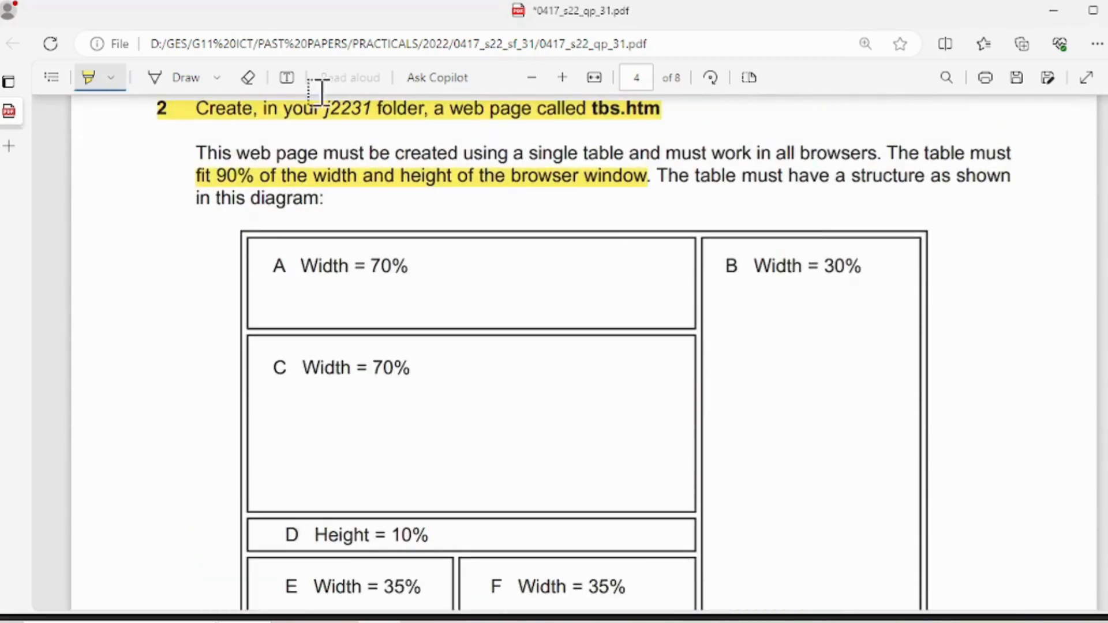
Step: Number the table diagram's rows 1 to 5 in blue freehand, writing in cells A, C, D, F and G
click(185, 78)
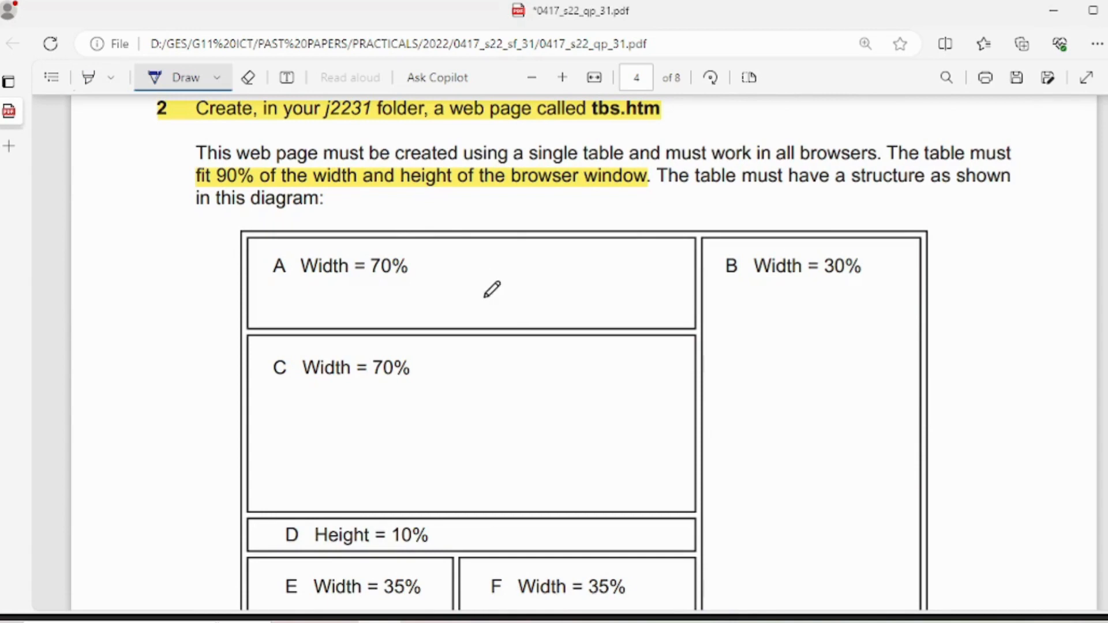
drag(485, 297, 484, 267)
mouse_move(475, 425)
mouse_down()
mouse_move(485, 411)
mouse_move(506, 445)
mouse_up()
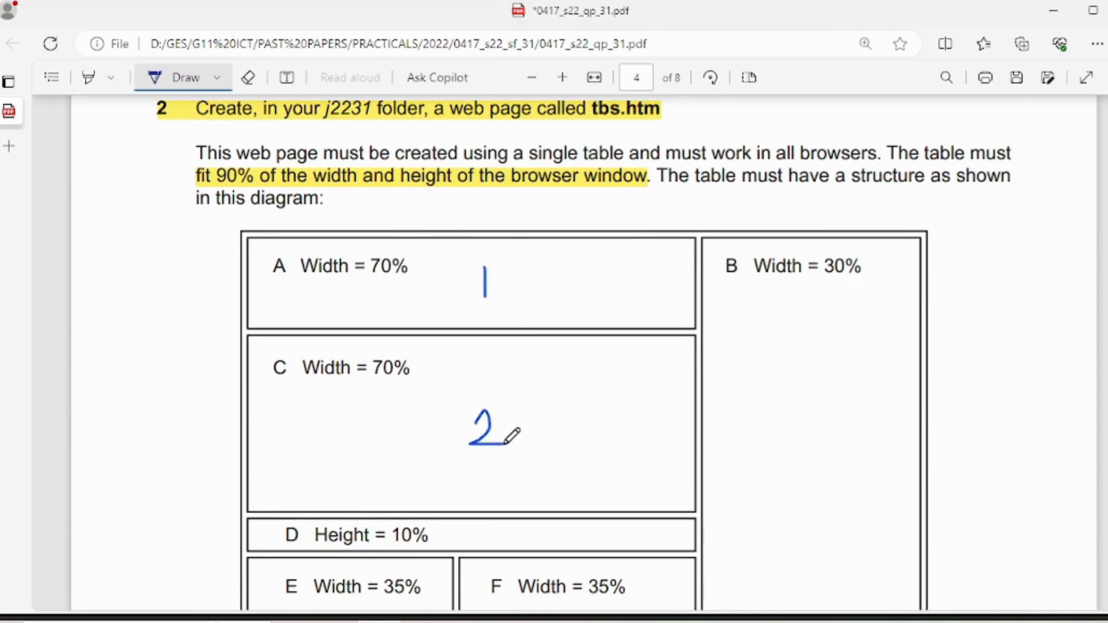
scroll(544, 430, down, 3)
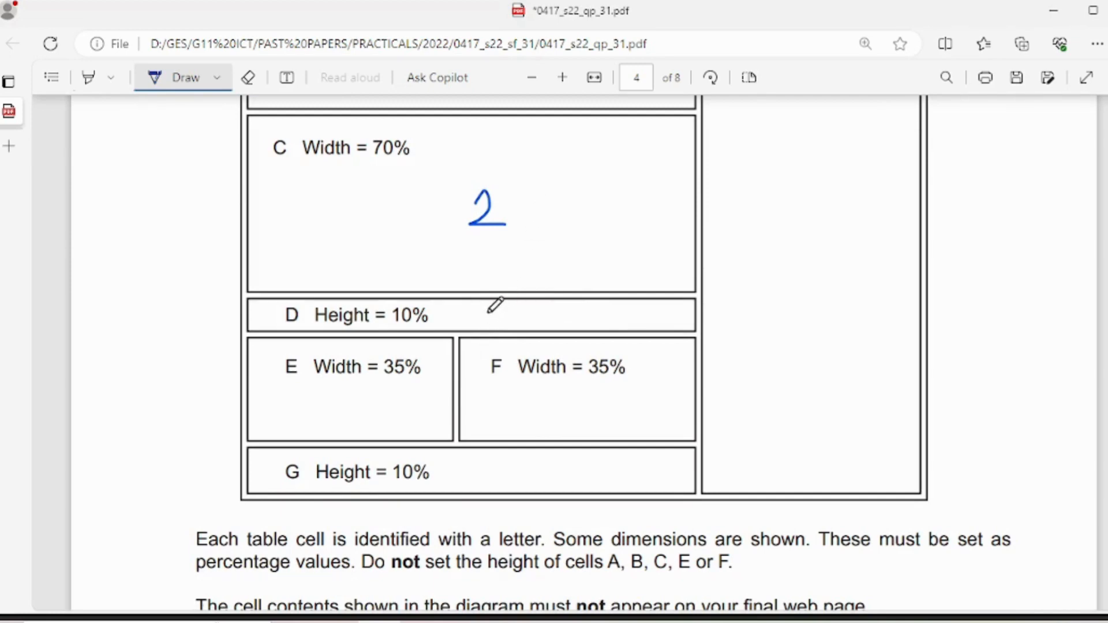
mouse_move(517, 368)
mouse_down()
mouse_move(548, 392)
mouse_move(543, 410)
mouse_up()
drag(550, 452, 540, 471)
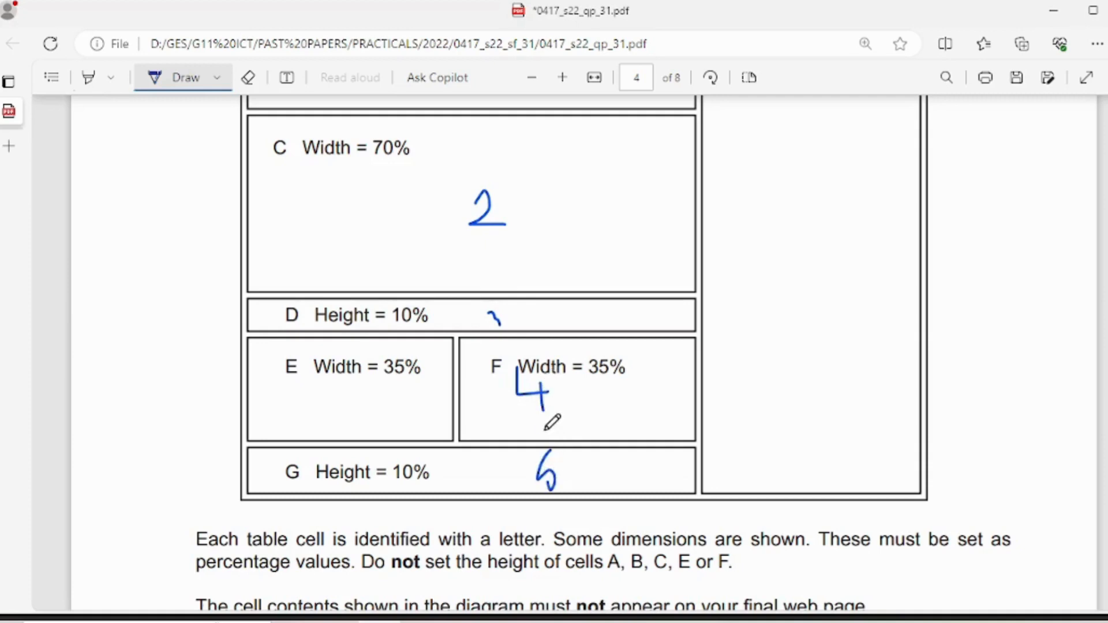
Step: Change the drawing pen colour to red and write column numbers 1 in cell C and 2 in cell B of the table diagram
scroll(596, 371, up, 4)
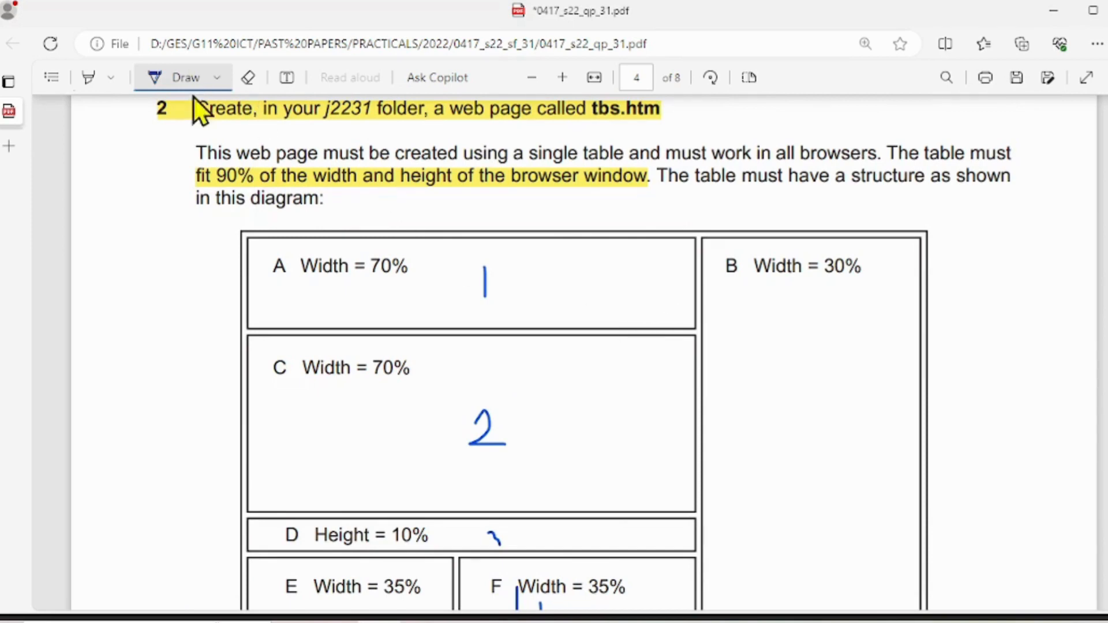
click(216, 78)
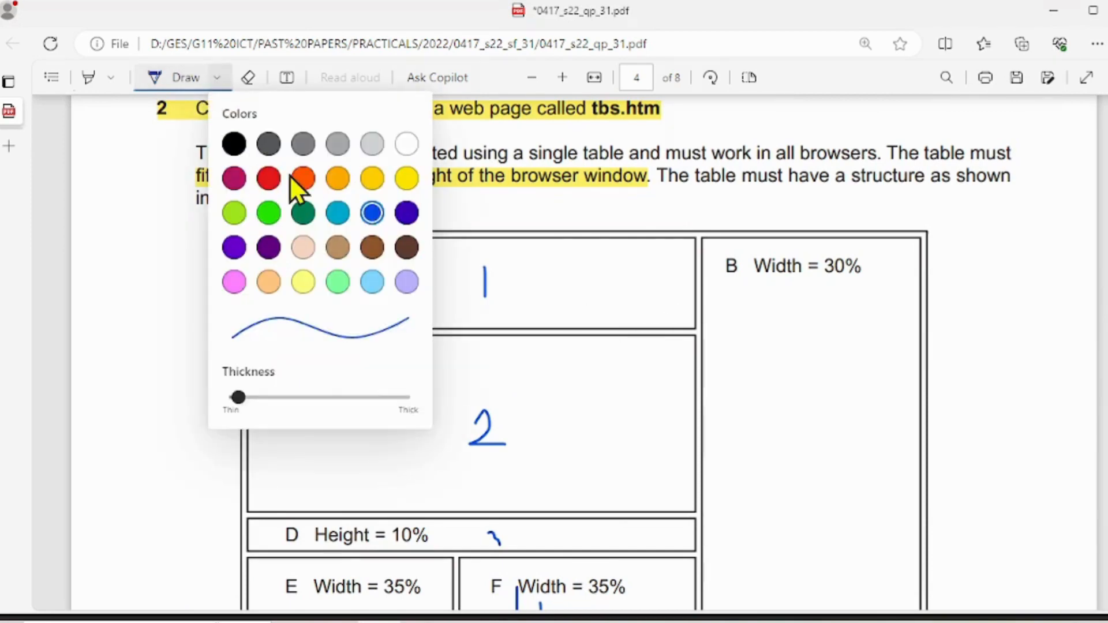
click(268, 179)
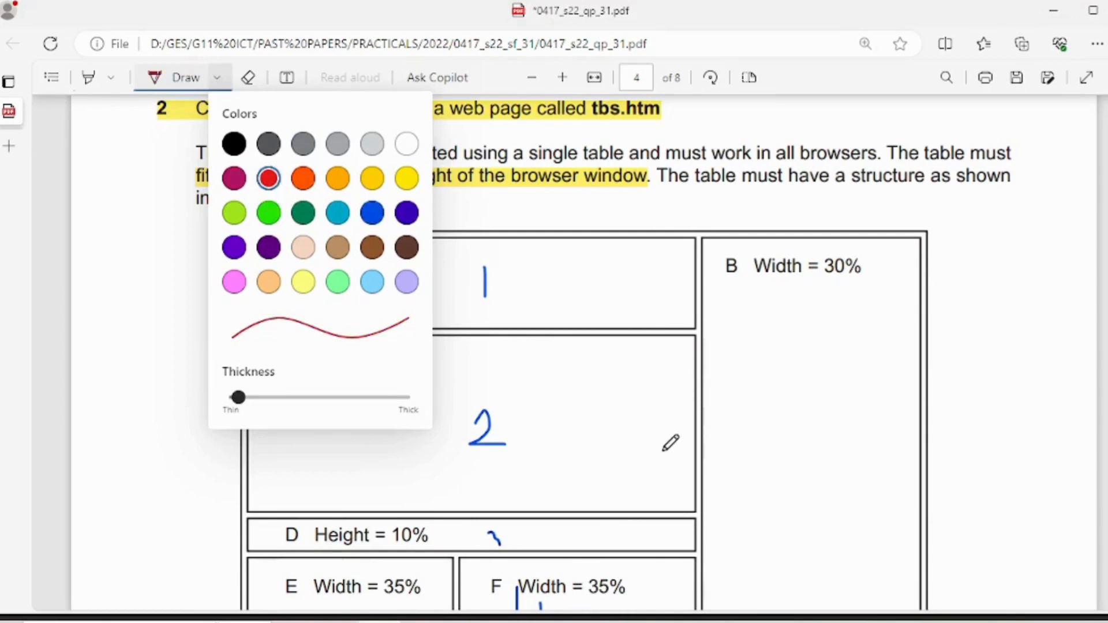
click(681, 421)
drag(674, 430, 674, 472)
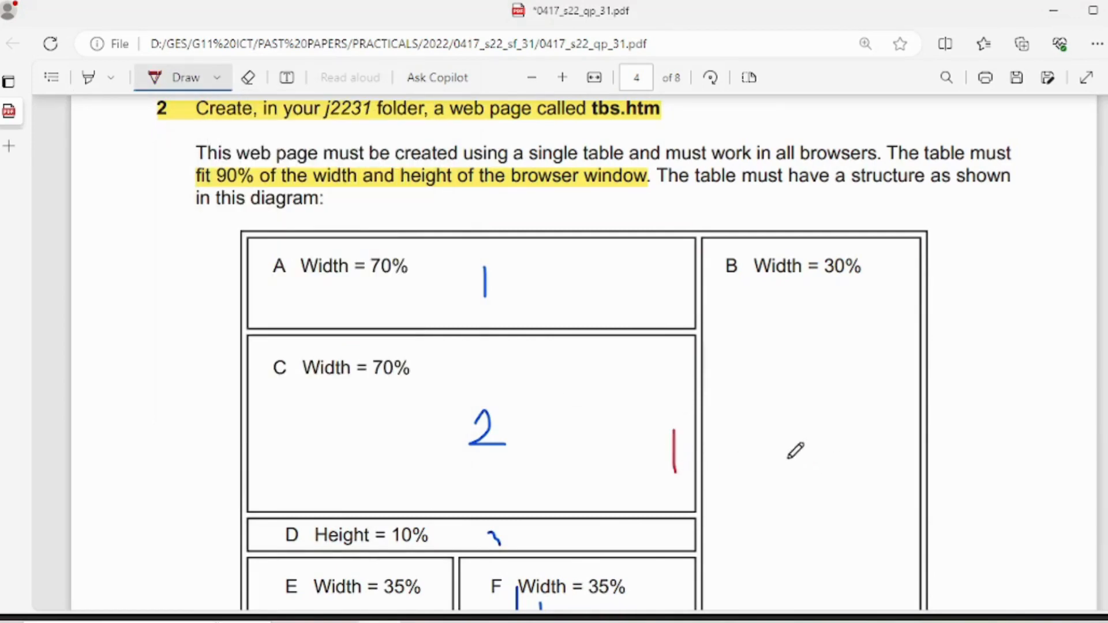
mouse_move(749, 451)
mouse_down()
mouse_move(780, 456)
mouse_move(757, 479)
mouse_move(816, 472)
mouse_up()
scroll(818, 465, down, 4)
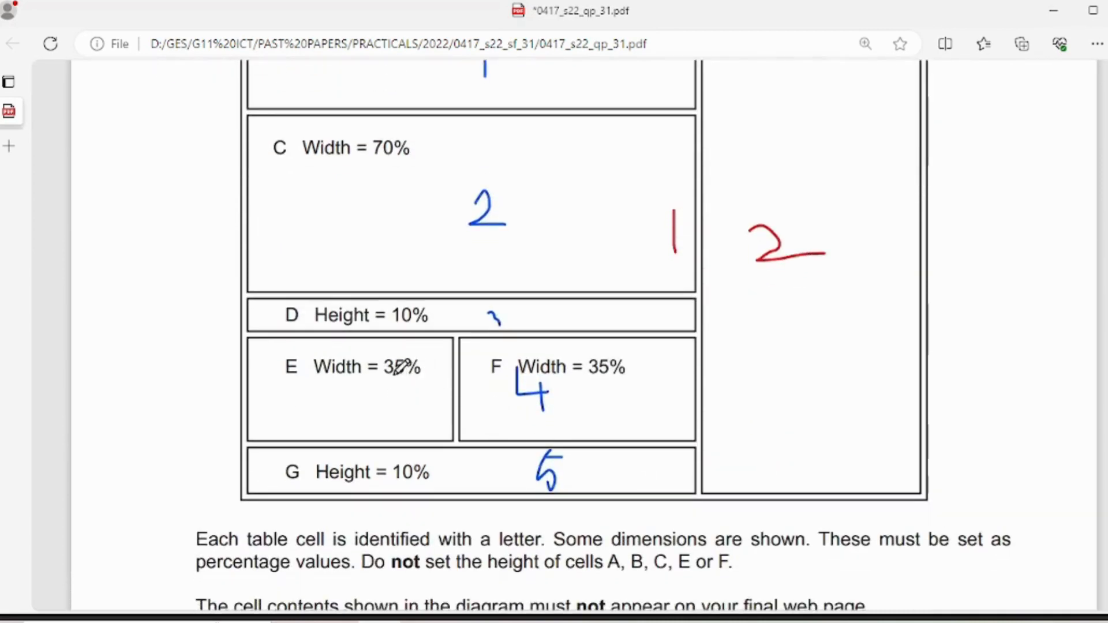
Step: Erase the red 1 in cell C and renumber the columns in red: 1 in E, 2 in F and 3 in B, striking out B's 2
mouse_move(201, 54)
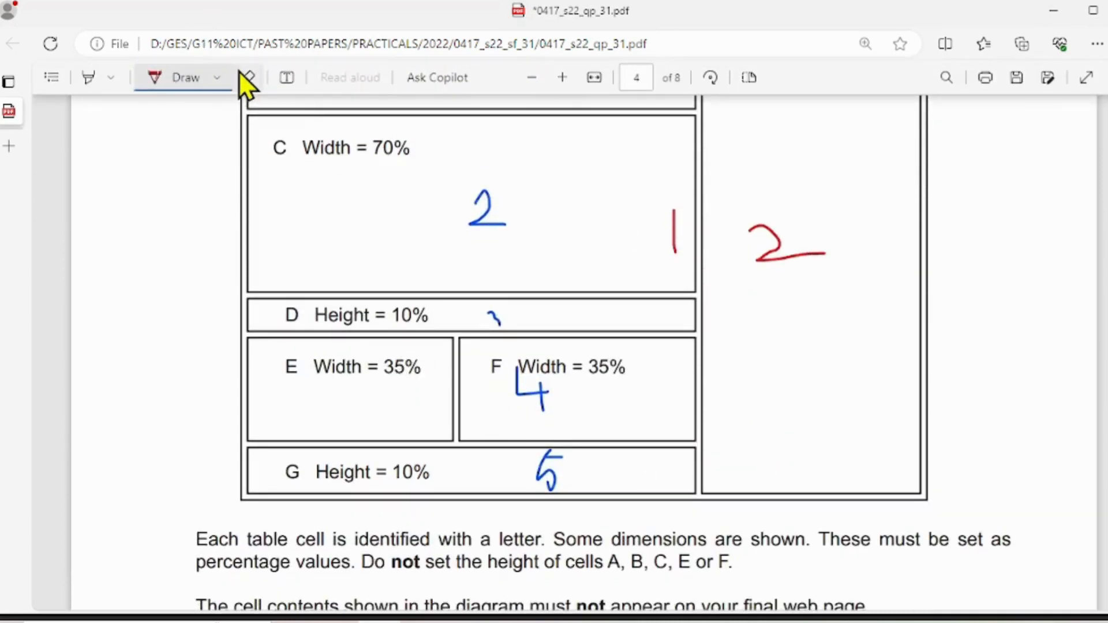
click(248, 78)
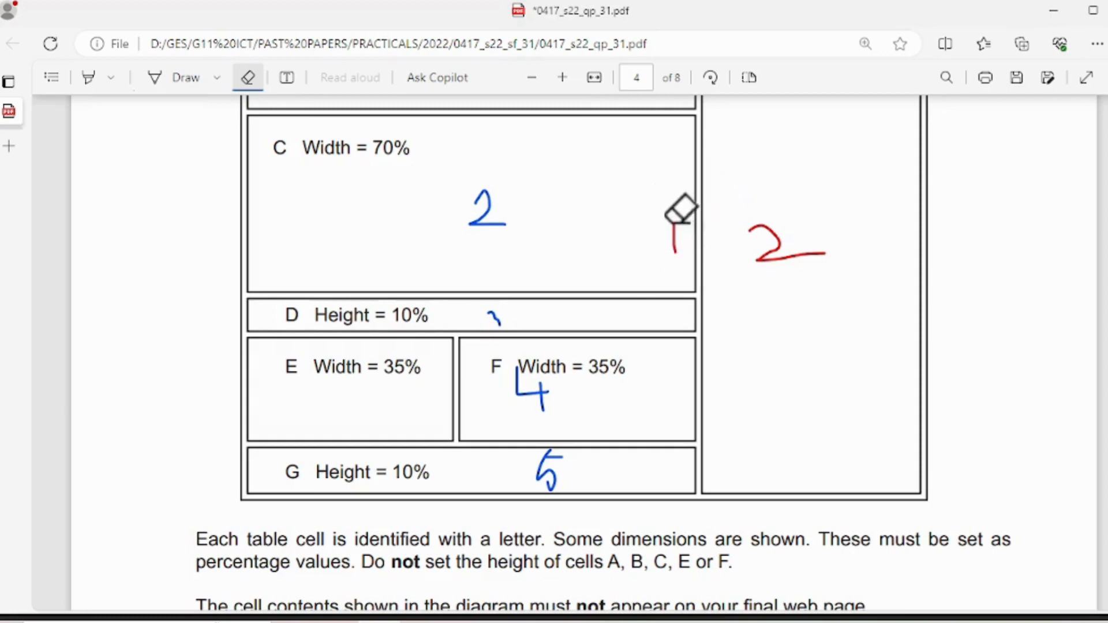
drag(680, 215, 658, 245)
click(167, 82)
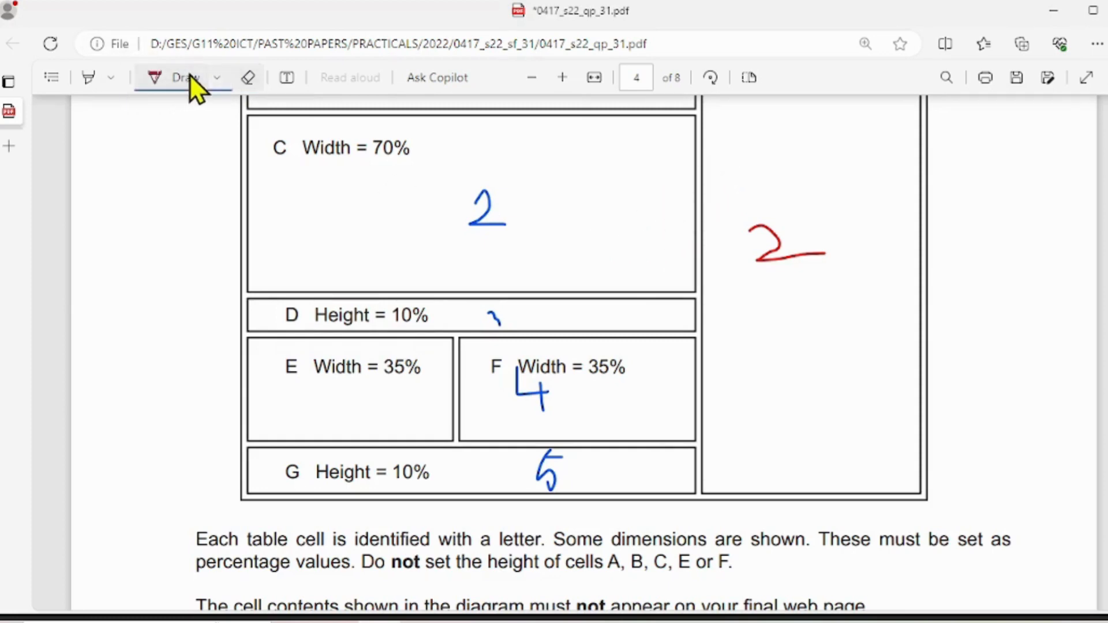
drag(365, 381, 373, 408)
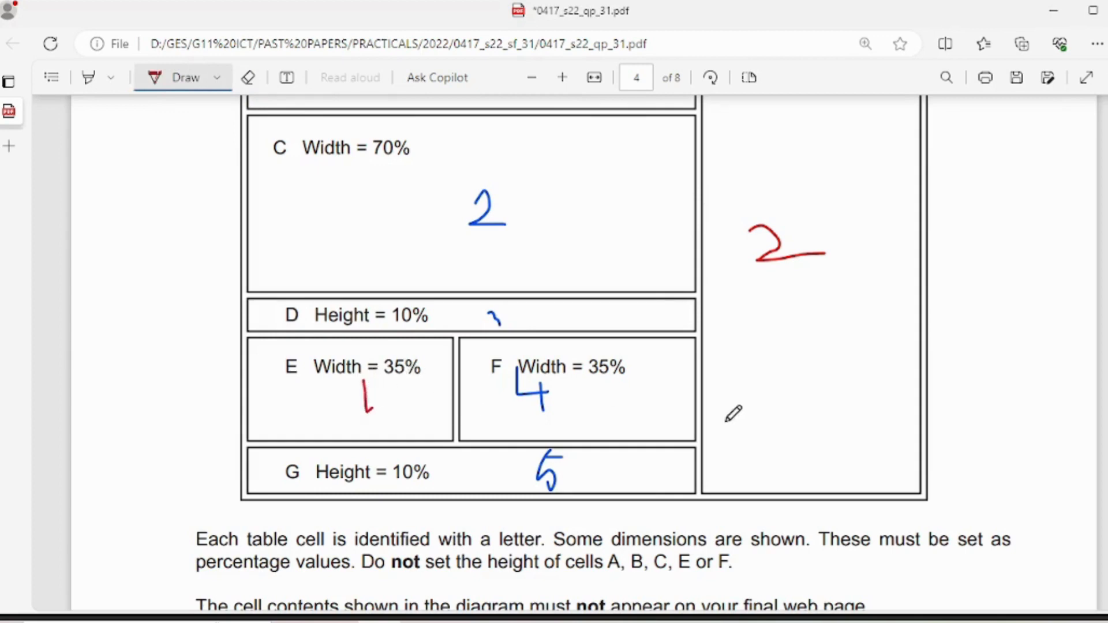
drag(627, 394, 650, 398)
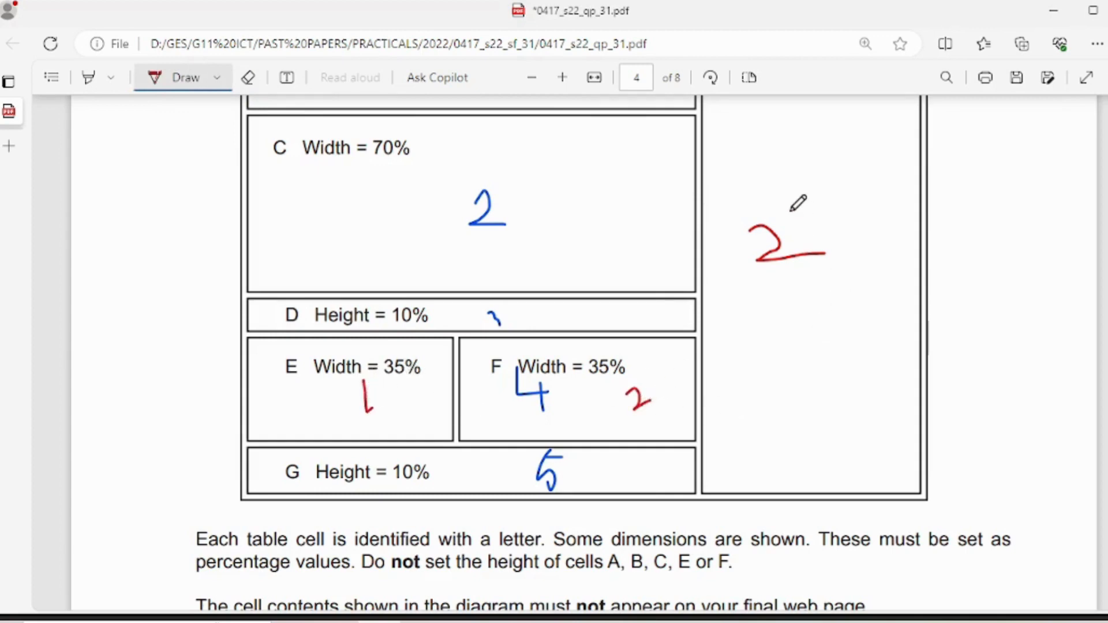
drag(773, 225, 764, 299)
drag(751, 368, 761, 424)
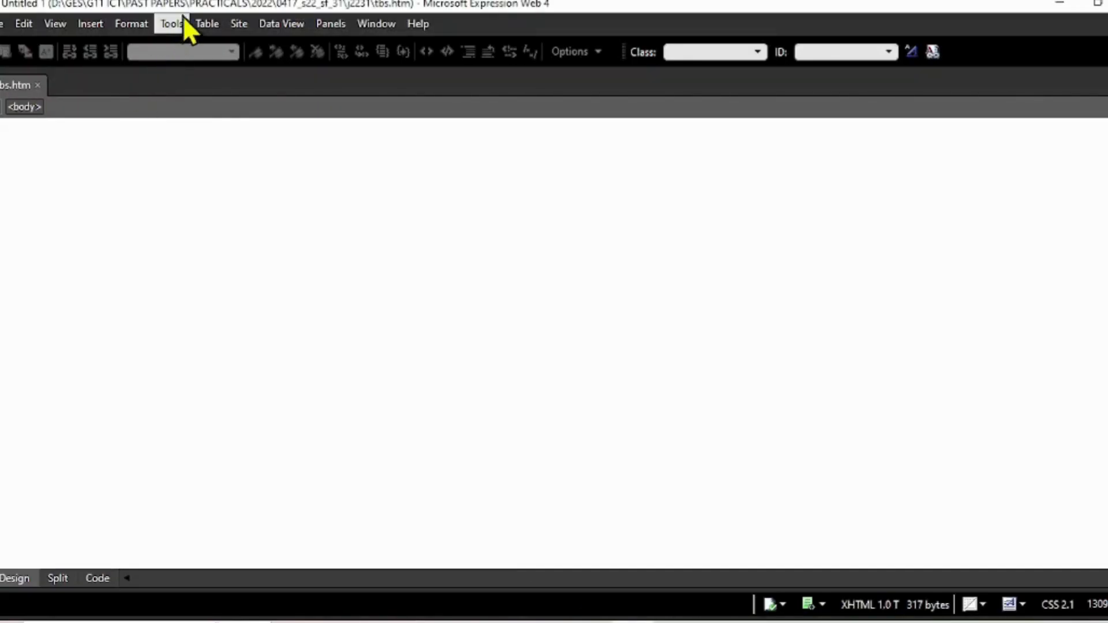
Step: Switch to Expression Web and begin inserting a table with 5 rows and 3 columns in tbs.htm
click(207, 23)
click(223, 44)
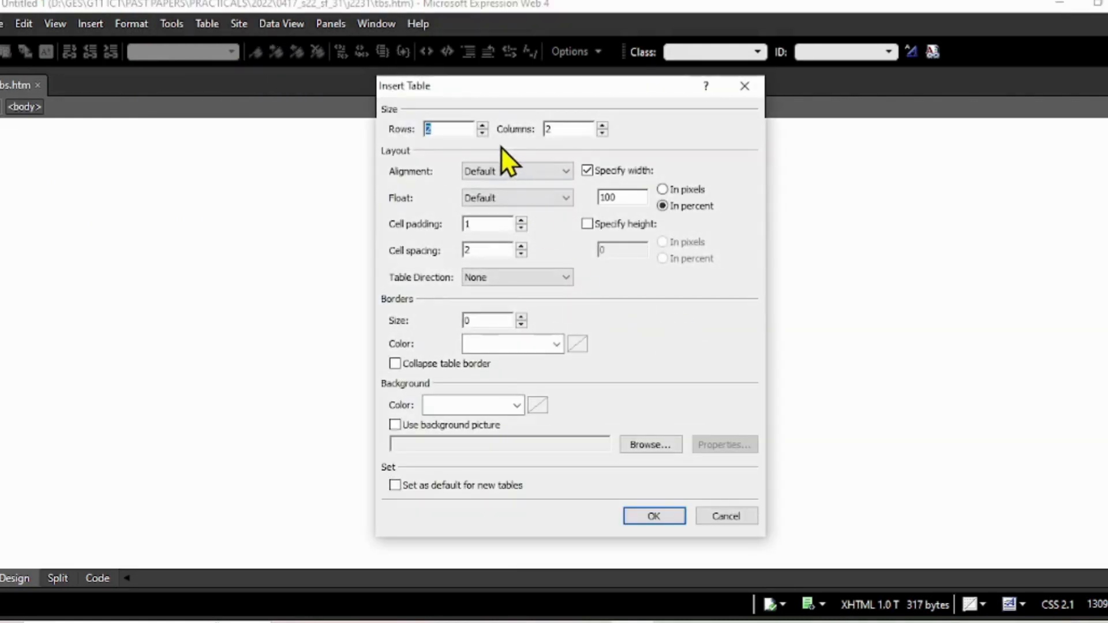
click(481, 126)
click(602, 126)
Step: Recheck the table size in the question paper, and set the new table's width and height to 90 percent and its border size to 1
click(379, 622)
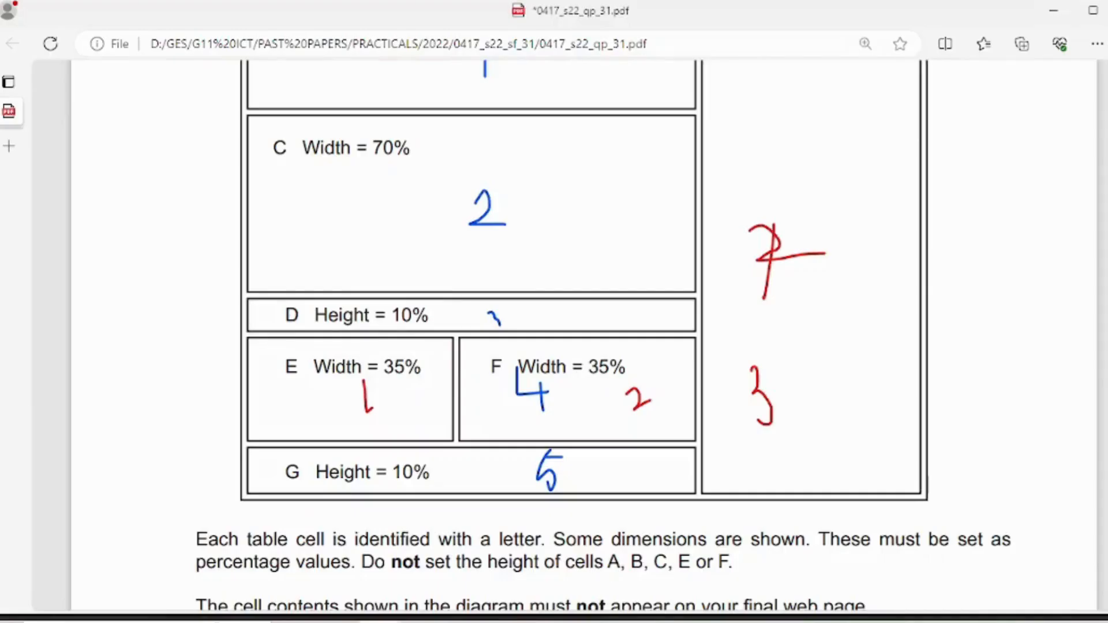
scroll(518, 398, up, 9)
scroll(520, 395, down, 3)
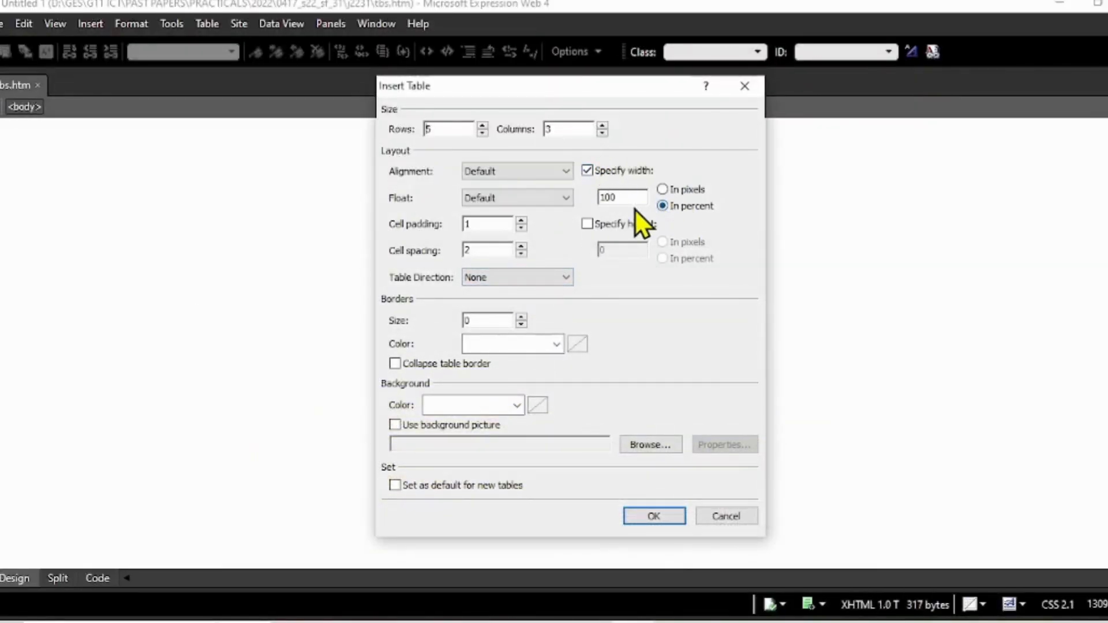
double_click(623, 197)
text(90)
click(586, 224)
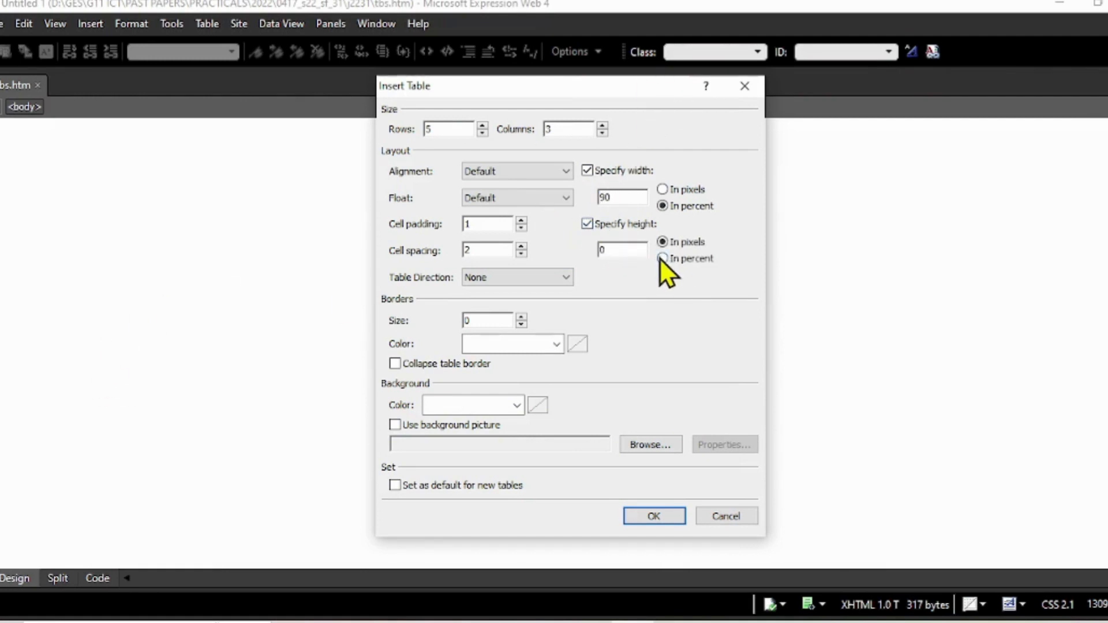
double_click(613, 249)
text(90)
click(521, 317)
Step: Check the border and layout requirements of question 2 in the question paper, and insert the configured table in Expression Web
click(378, 622)
scroll(622, 399, down, 10)
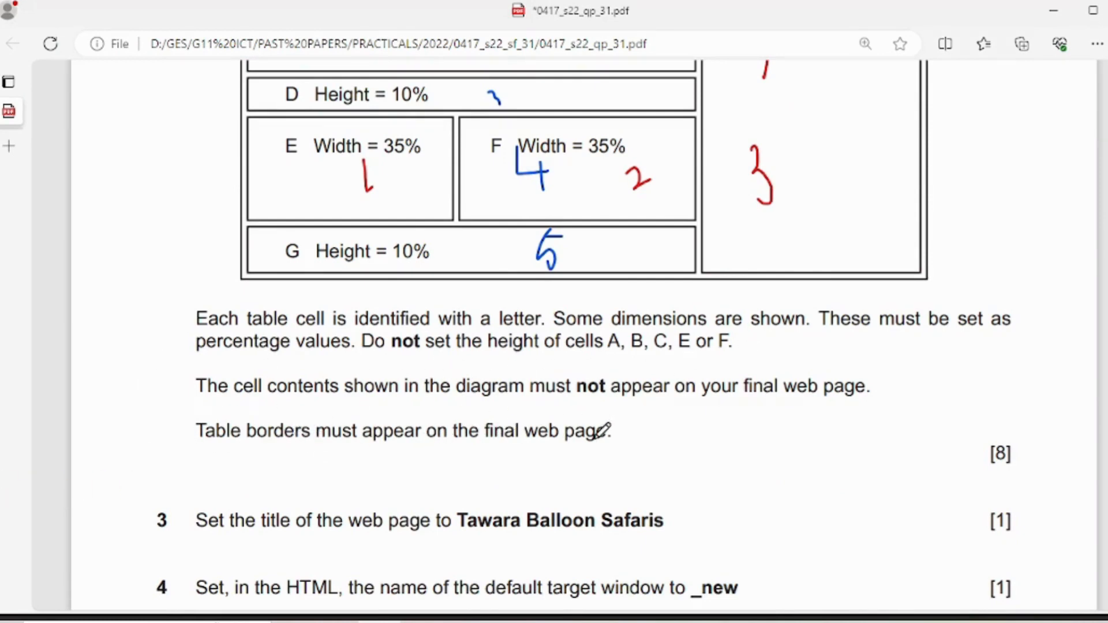
scroll(852, 382, up, 4)
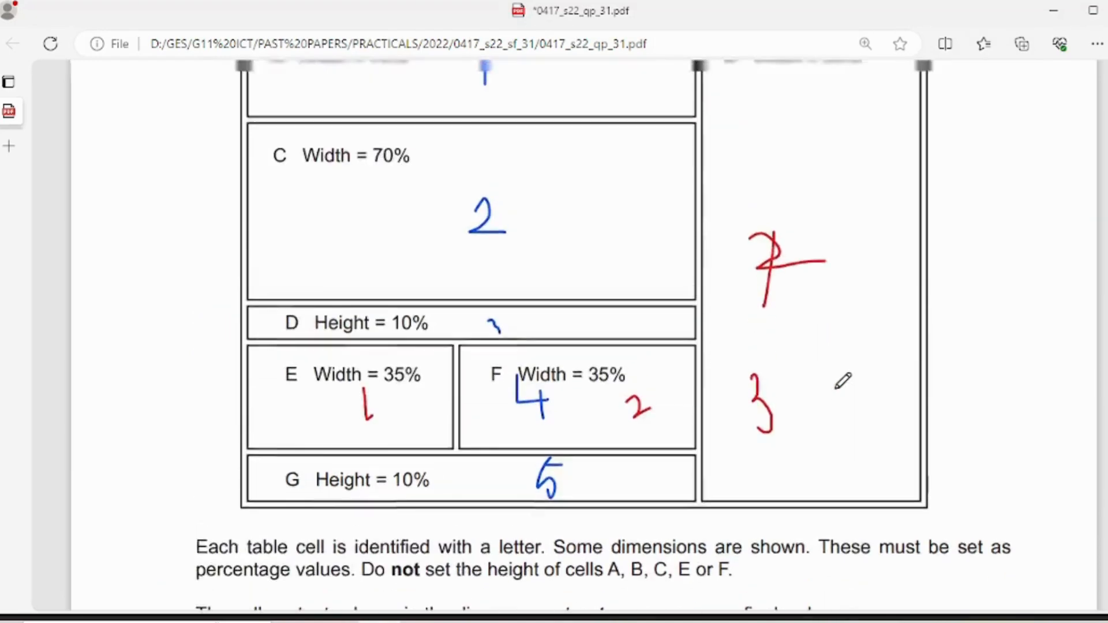
scroll(842, 380, up, 11)
scroll(847, 368, down, 4)
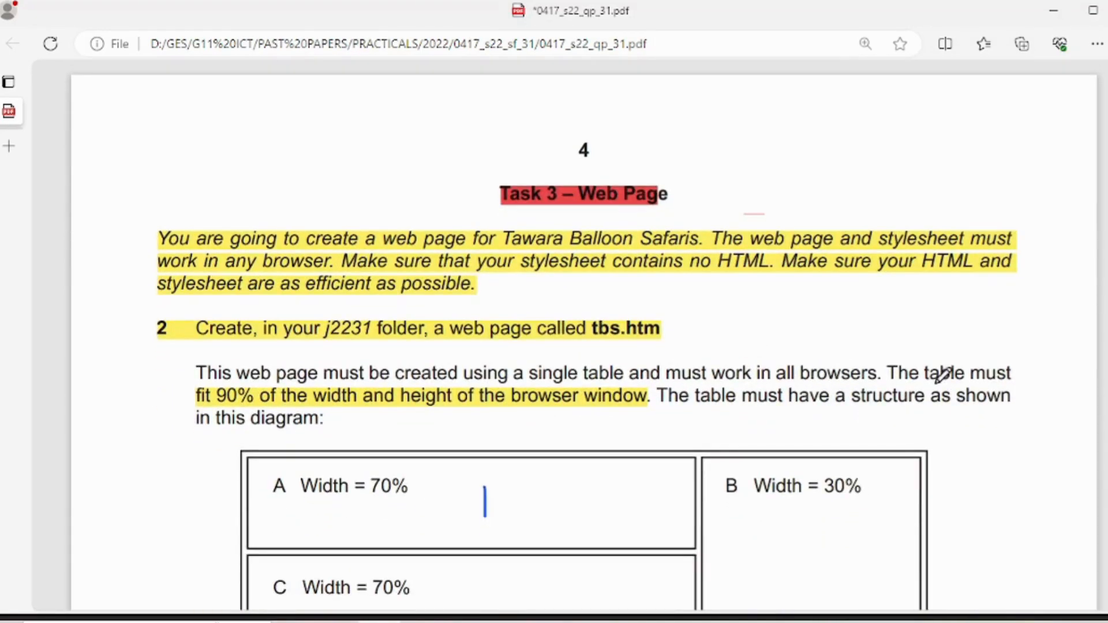
scroll(763, 379, down, 4)
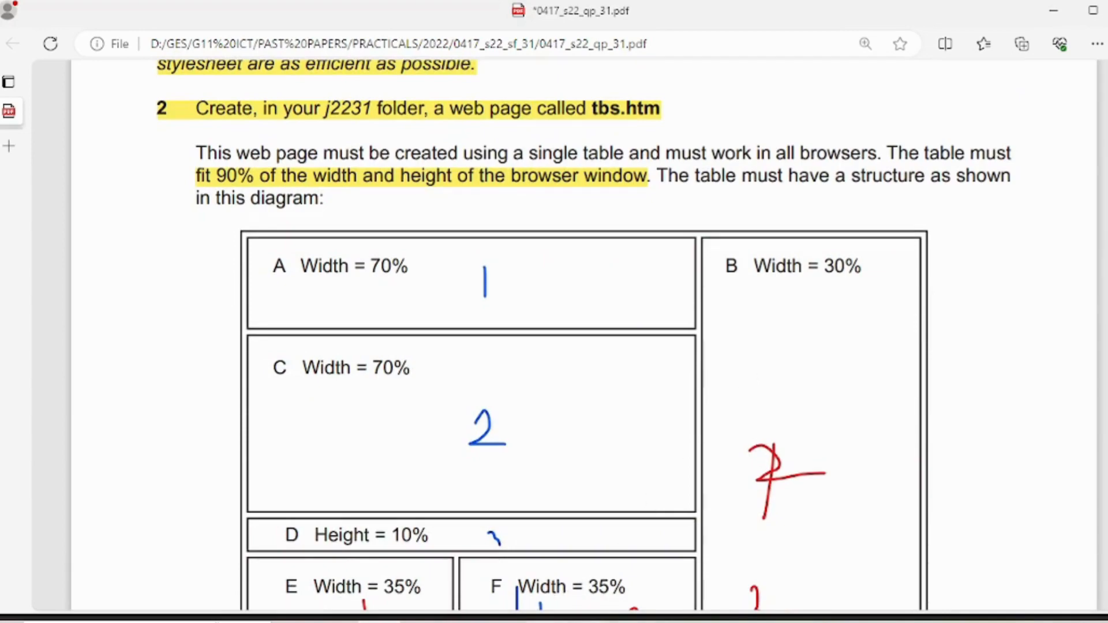
key(alt+Tab)
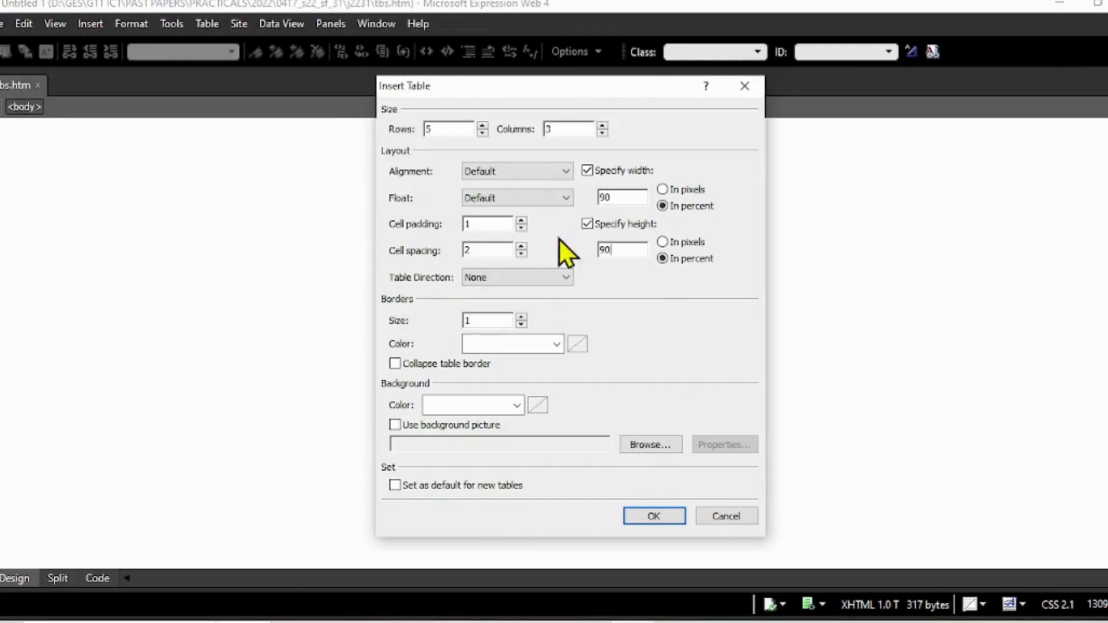
click(662, 518)
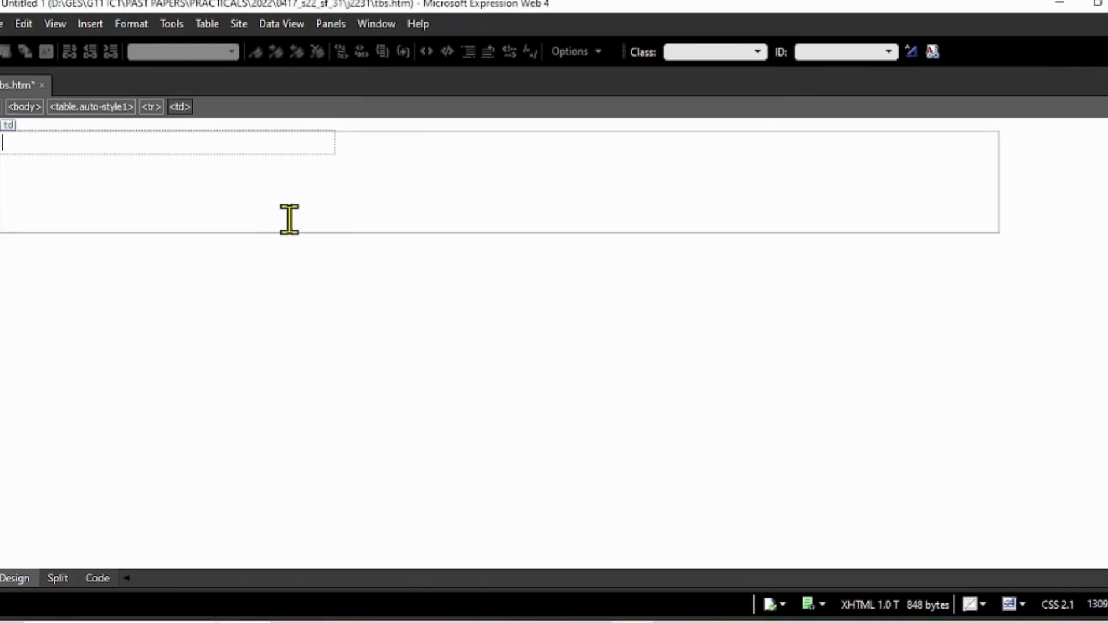
drag(177, 141, 791, 223)
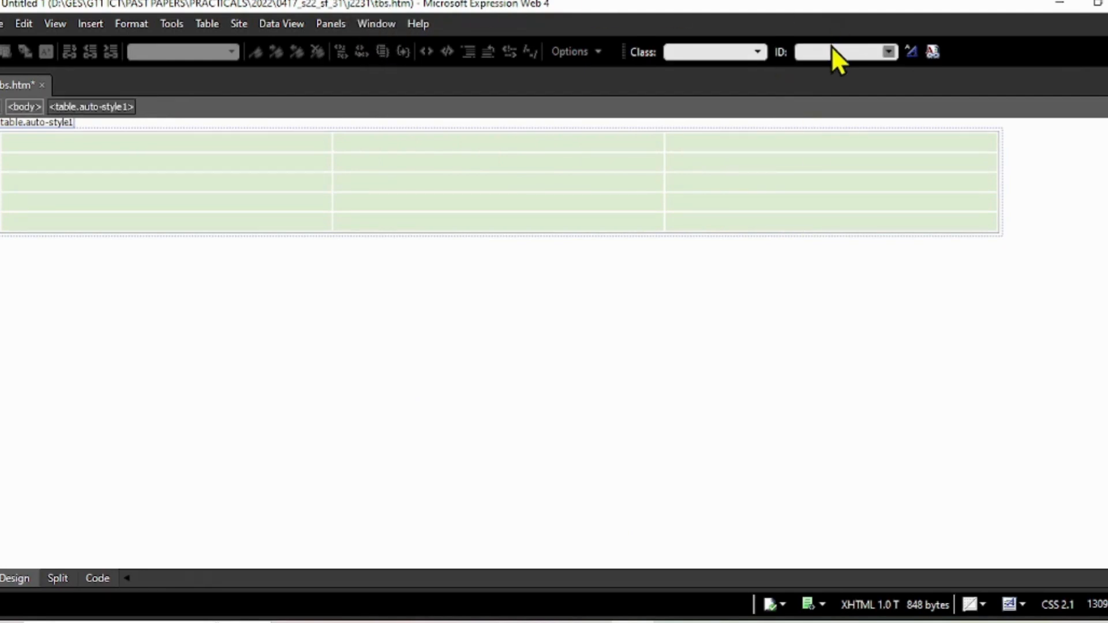
click(139, 23)
mouse_move(171, 23)
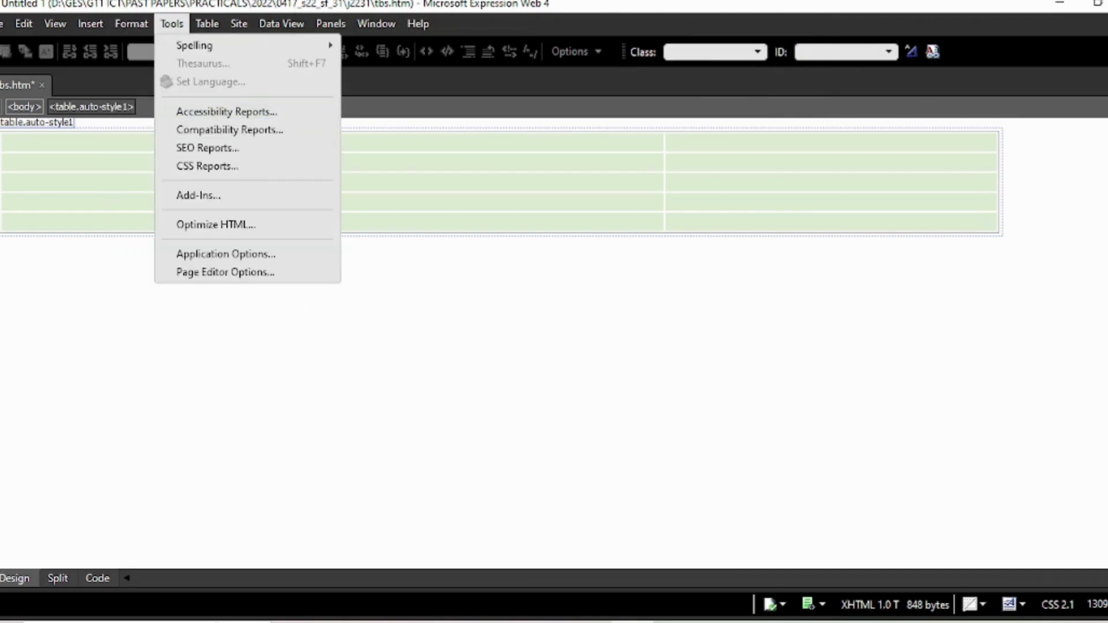
click(171, 23)
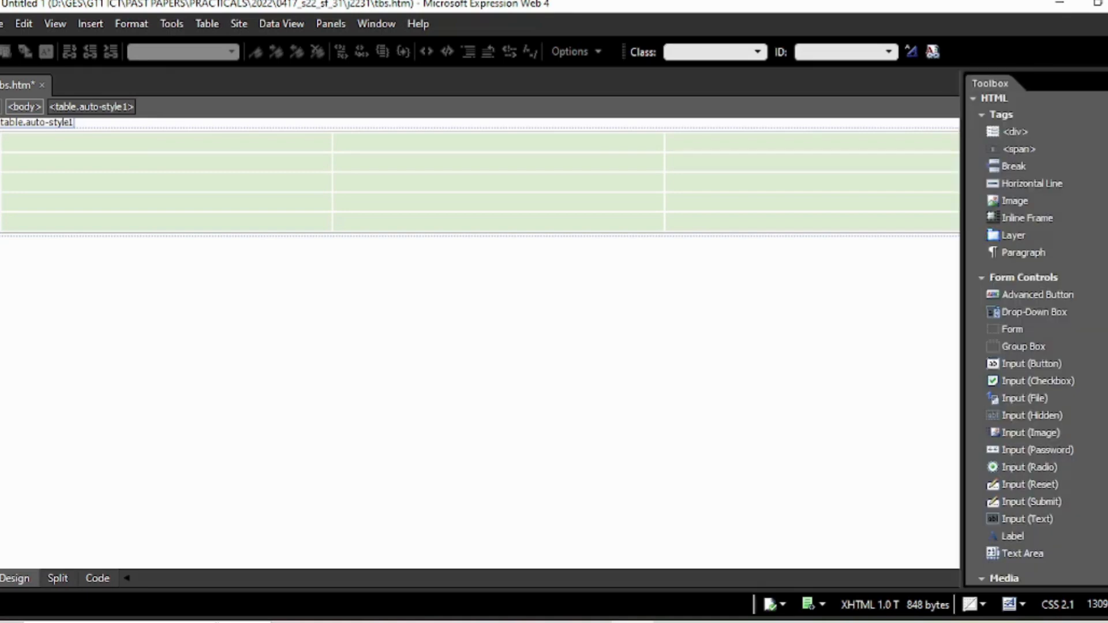
click(665, 349)
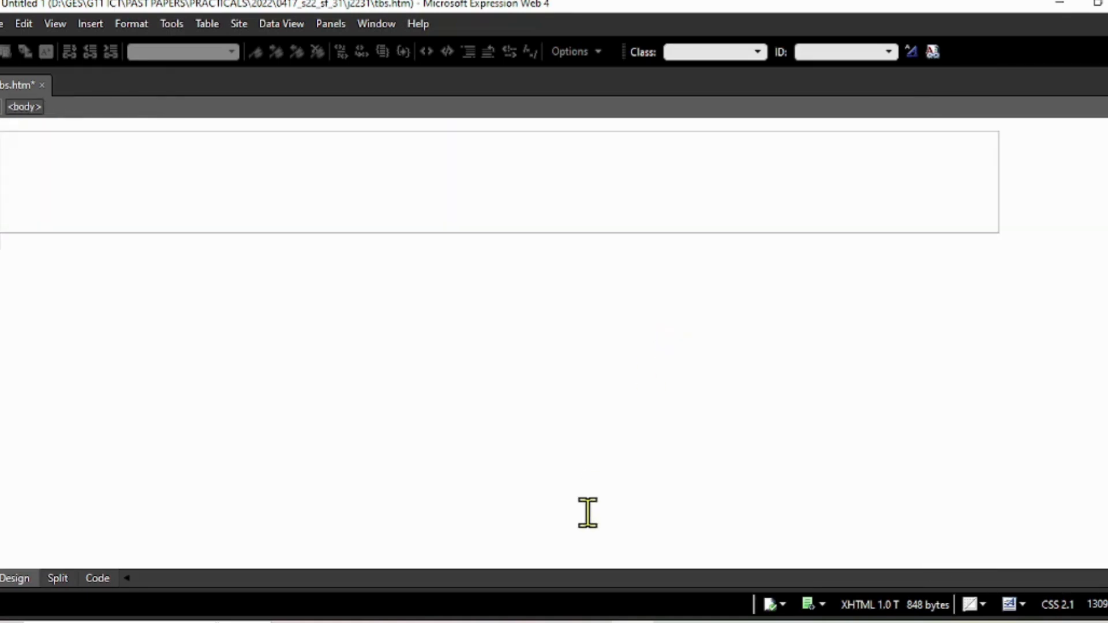
Step: Review the whole table's size and border properties and reapply them as they are
drag(40, 141, 971, 218)
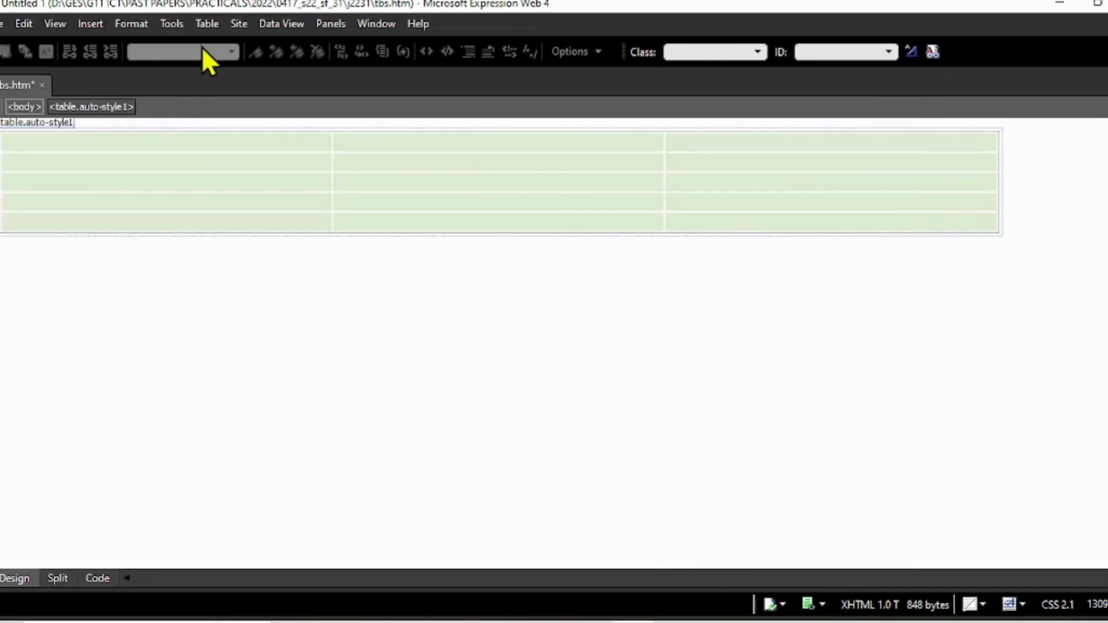
click(213, 28)
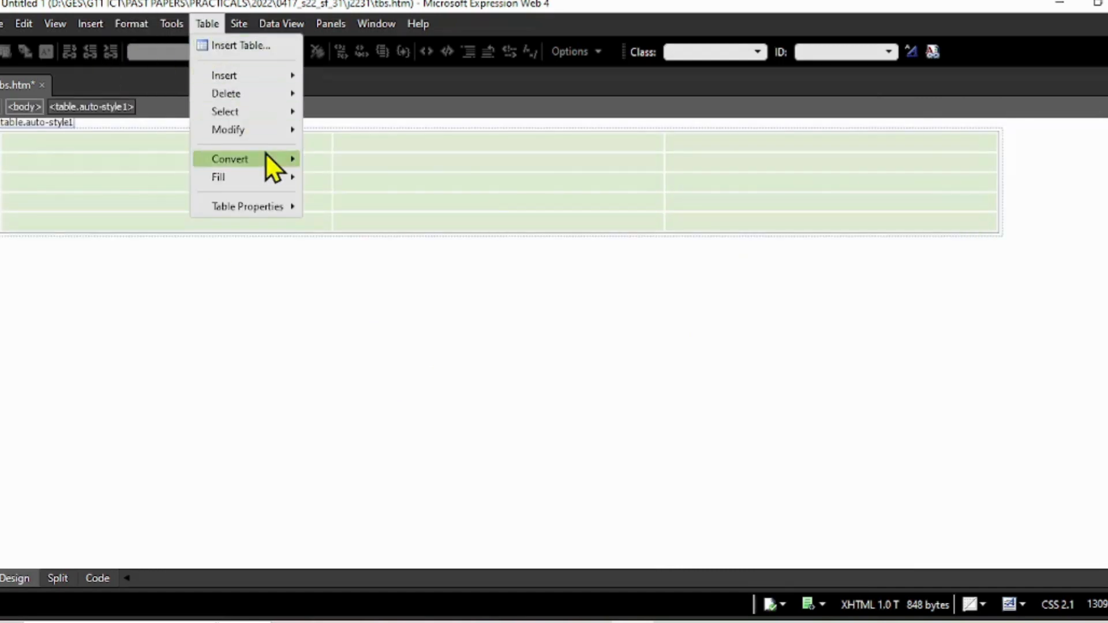
mouse_move(276, 131)
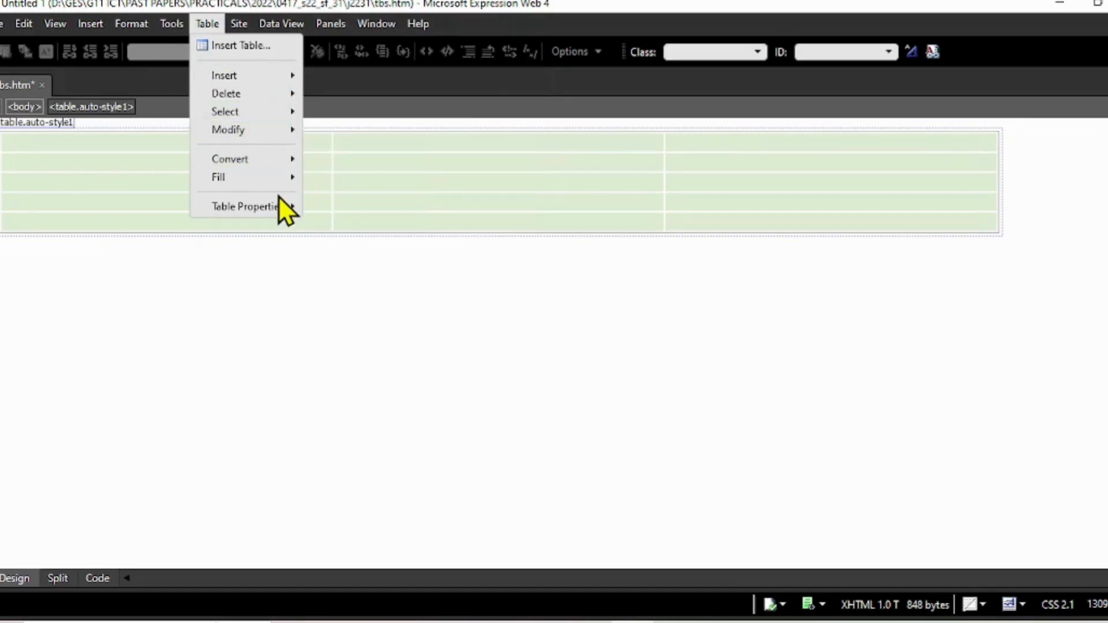
mouse_move(278, 209)
click(314, 208)
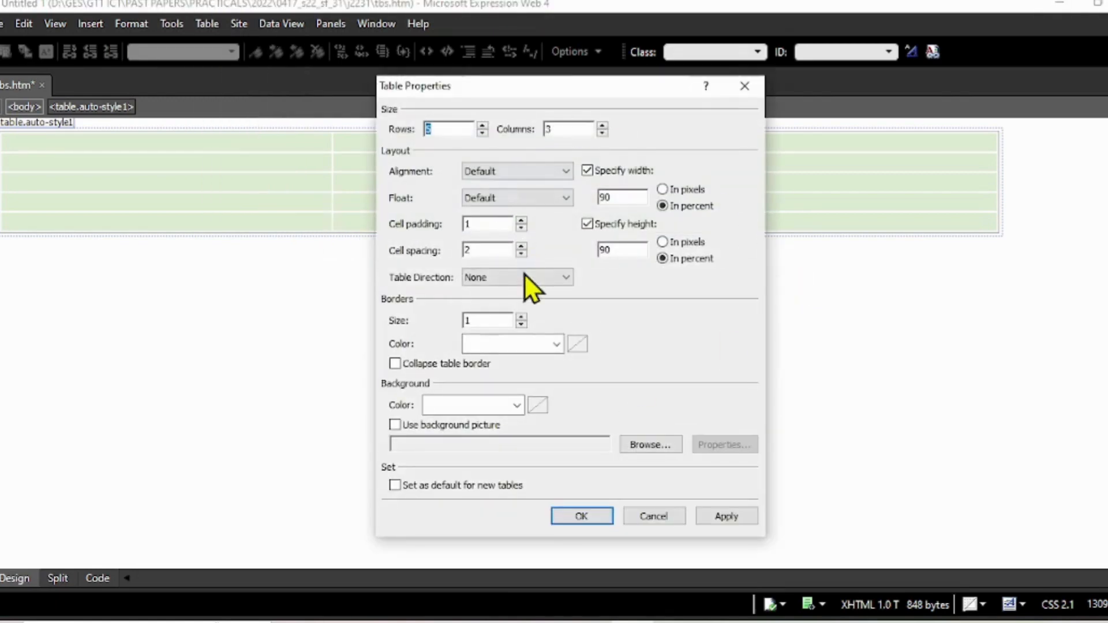
click(715, 516)
click(573, 517)
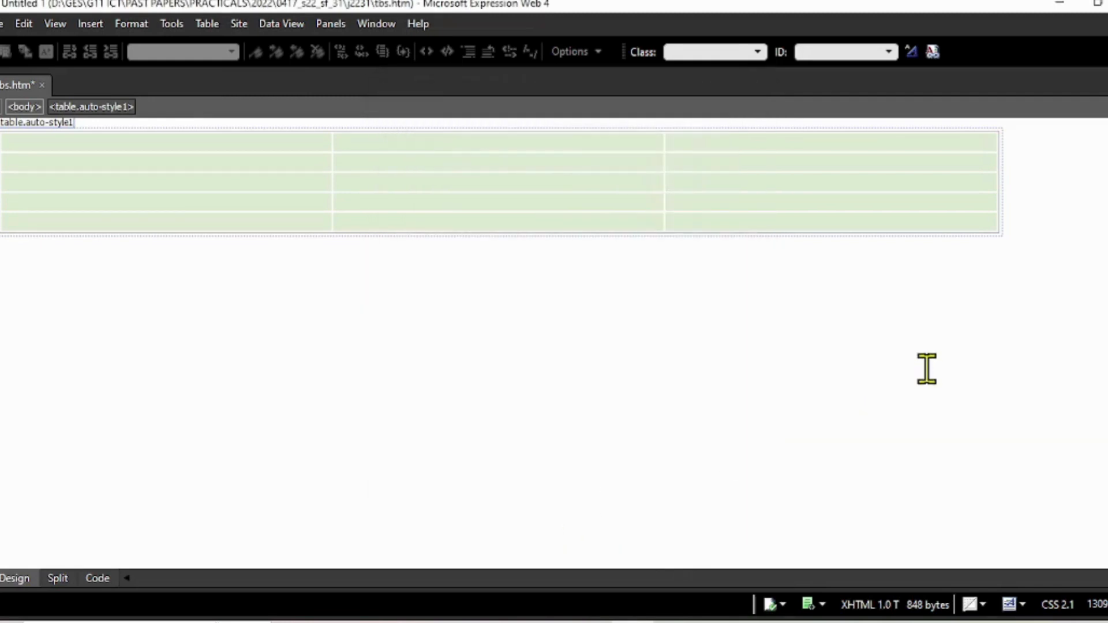
click(926, 368)
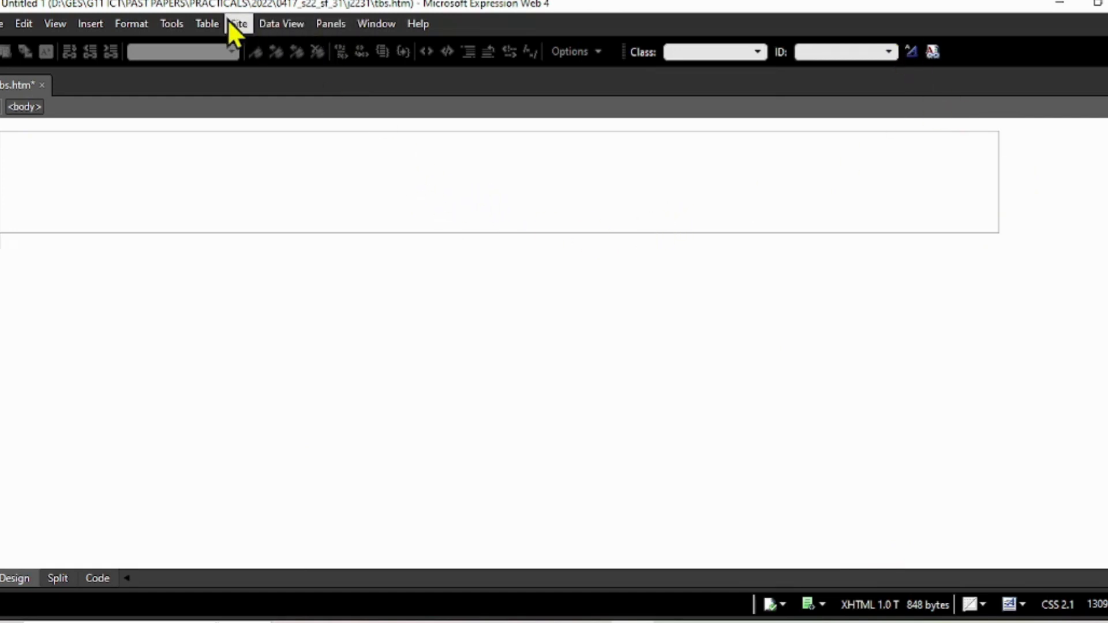
Step: Display the Formatting toolbar
click(54, 24)
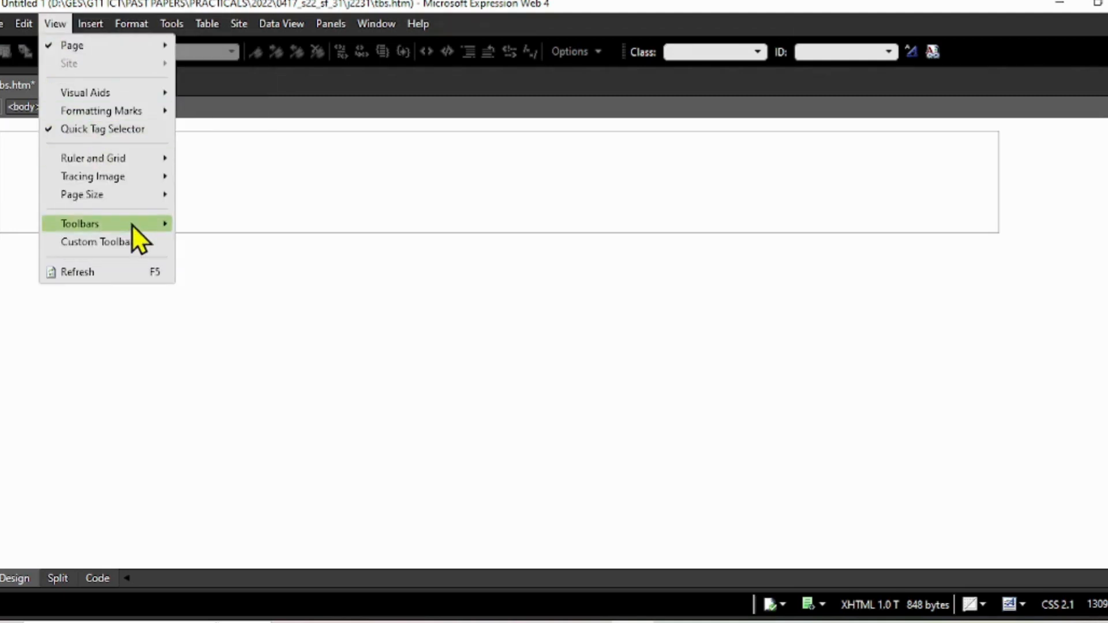
mouse_move(156, 226)
click(213, 242)
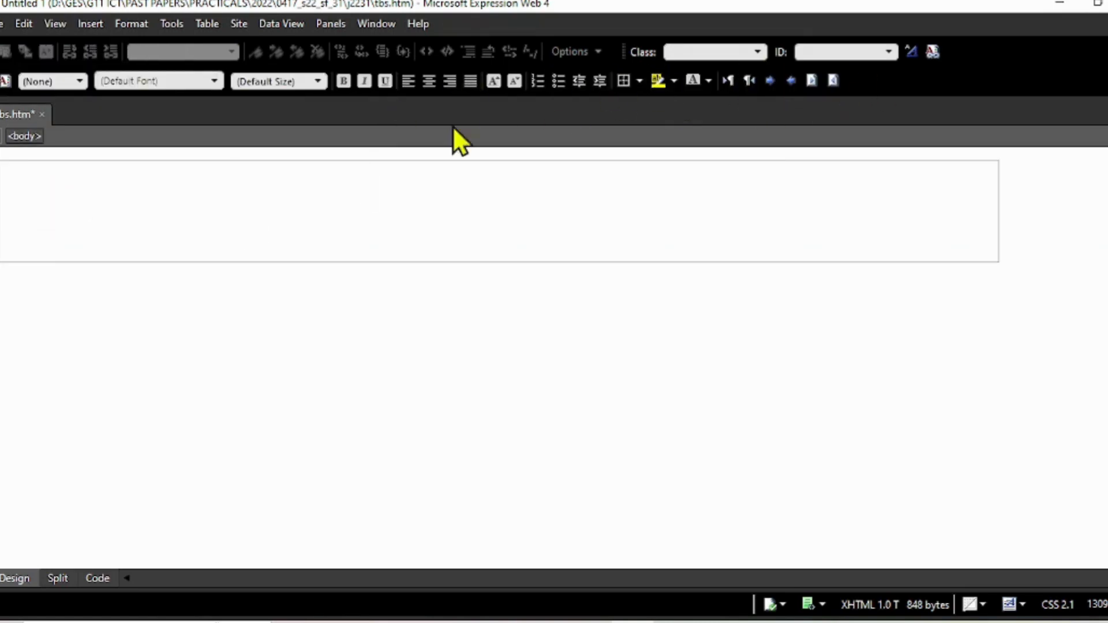
Step: Select every cell of the 5-row, 3-column table and apply All Borders to them
click(109, 174)
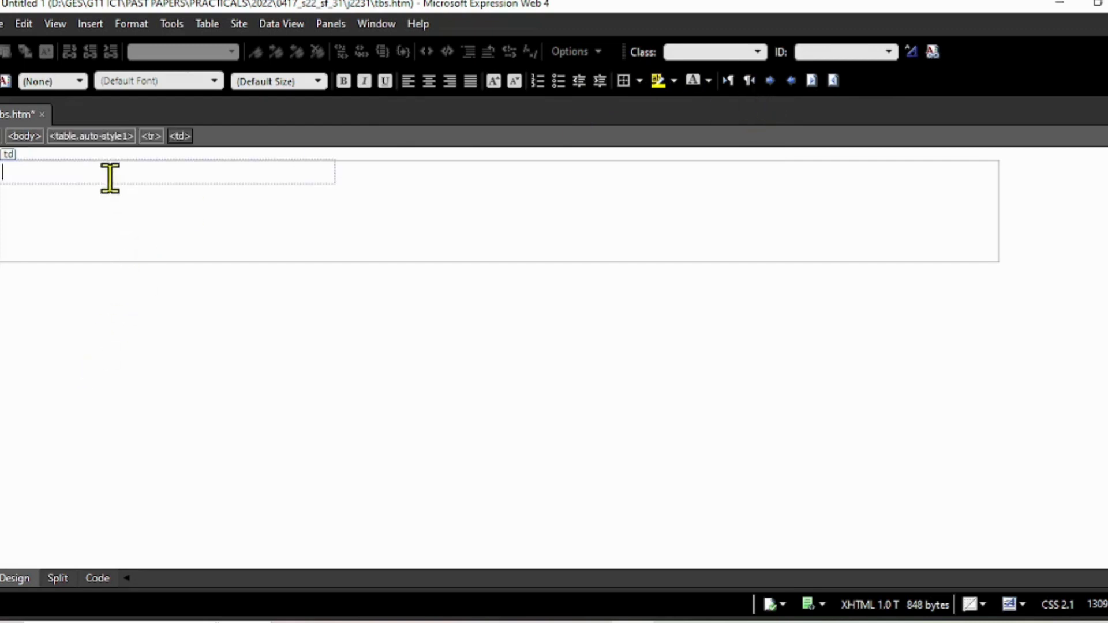
drag(128, 152, 860, 208)
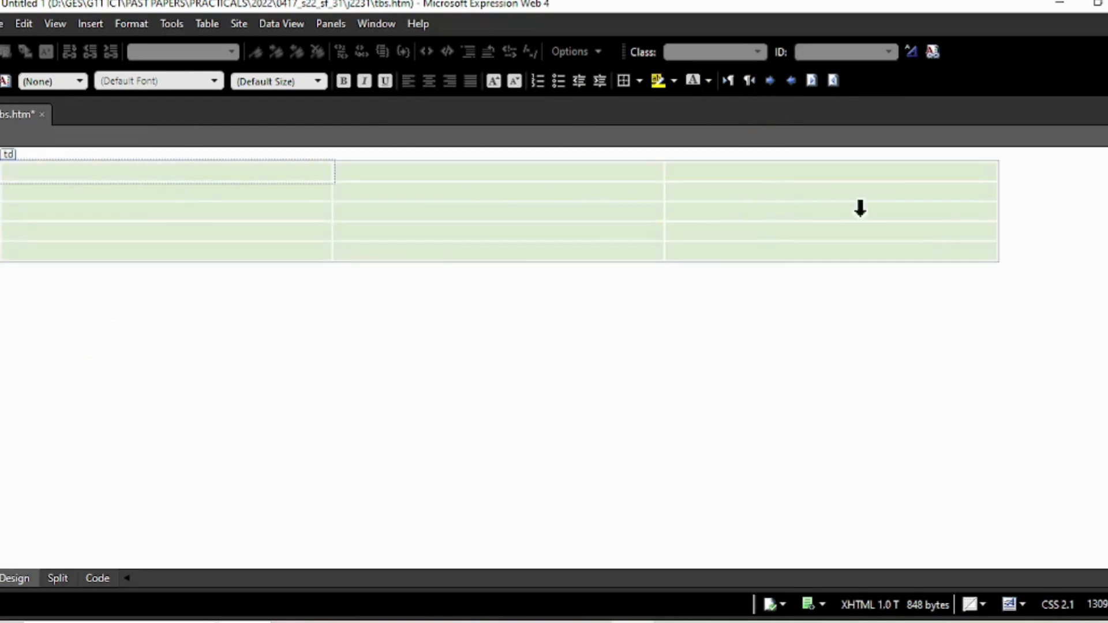
click(640, 83)
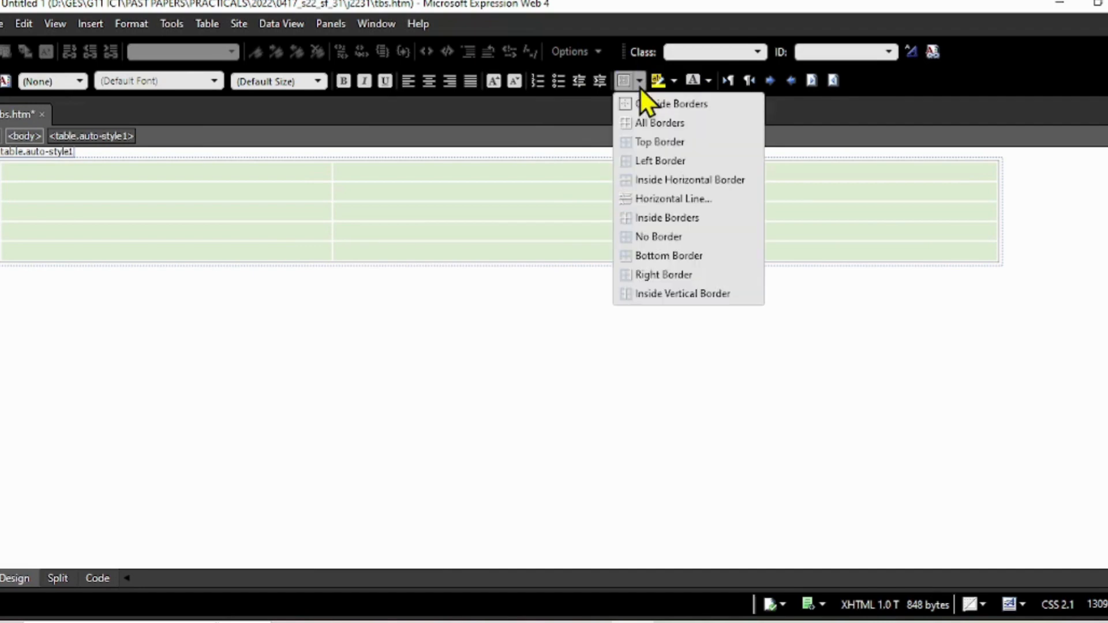
click(629, 124)
click(610, 383)
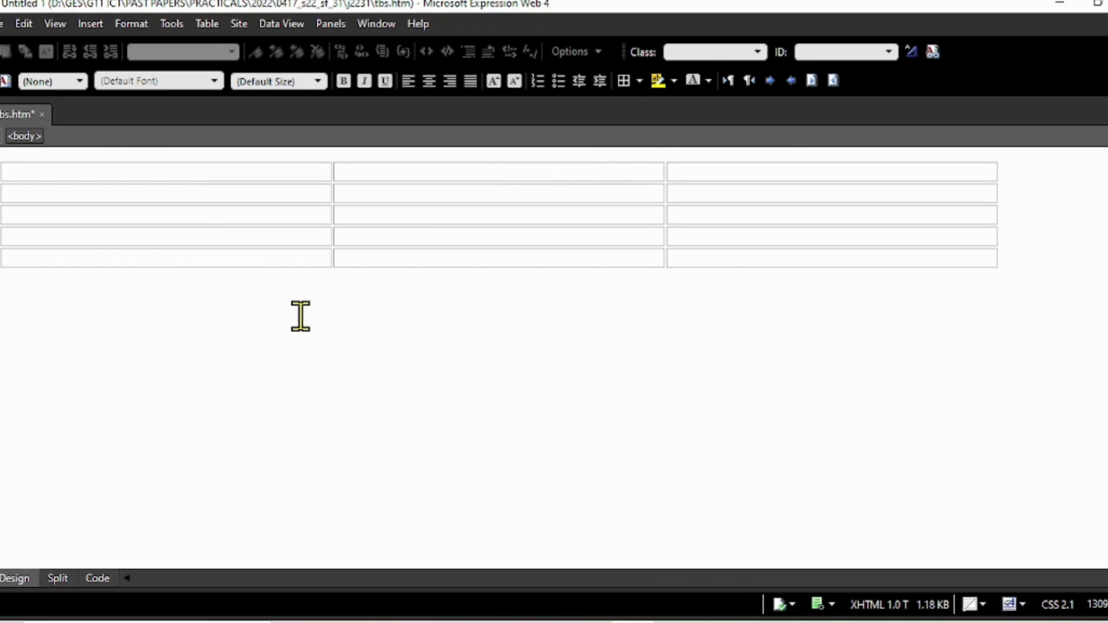
Step: Check the table diagram in the question paper, and merge the first two cells of the first row in Expression Web
click(378, 611)
scroll(557, 469, down, 5)
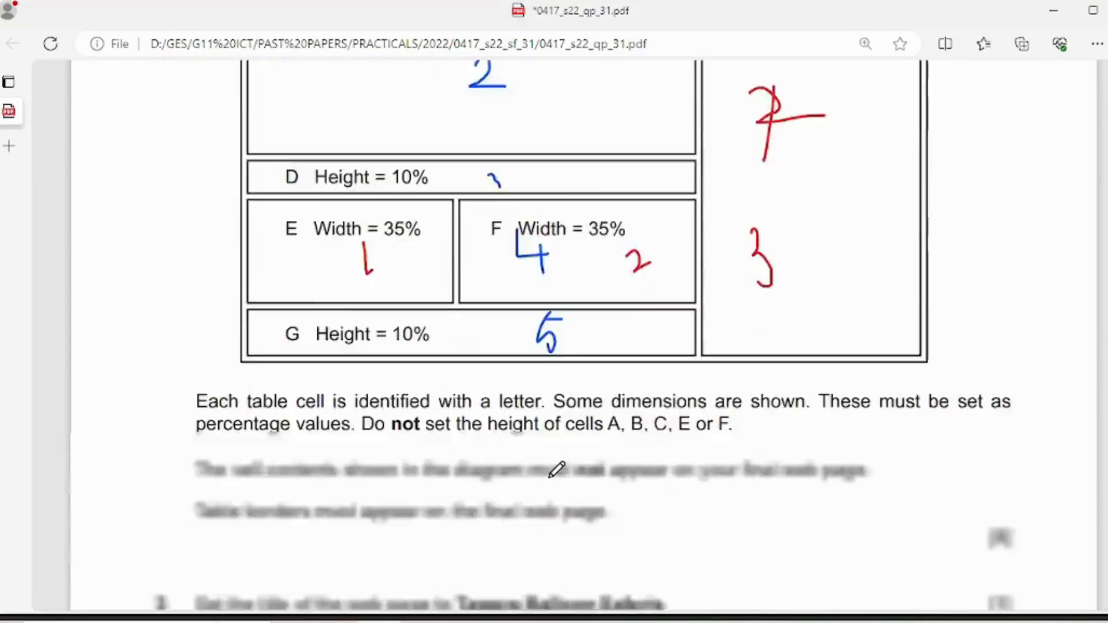
scroll(555, 469, up, 6)
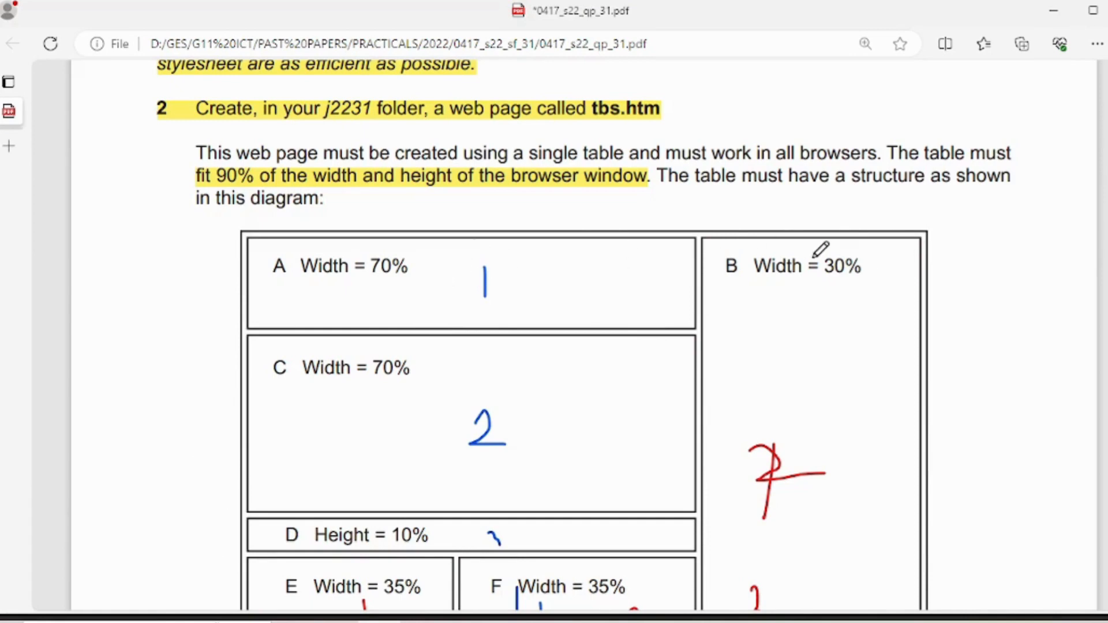
scroll(812, 276, down, 4)
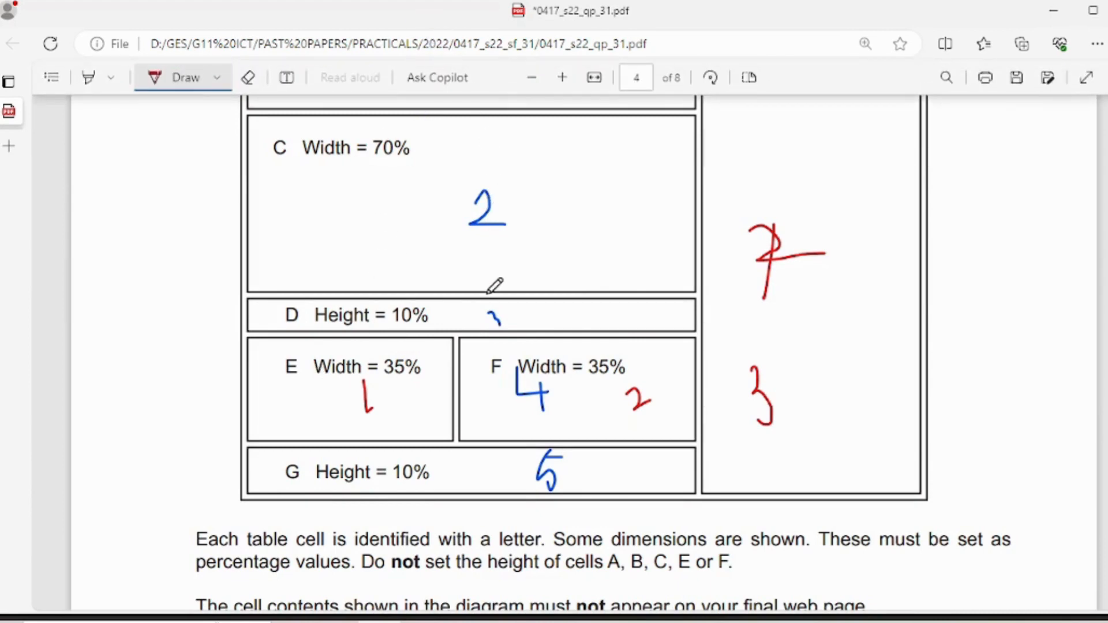
scroll(574, 295, up, 4)
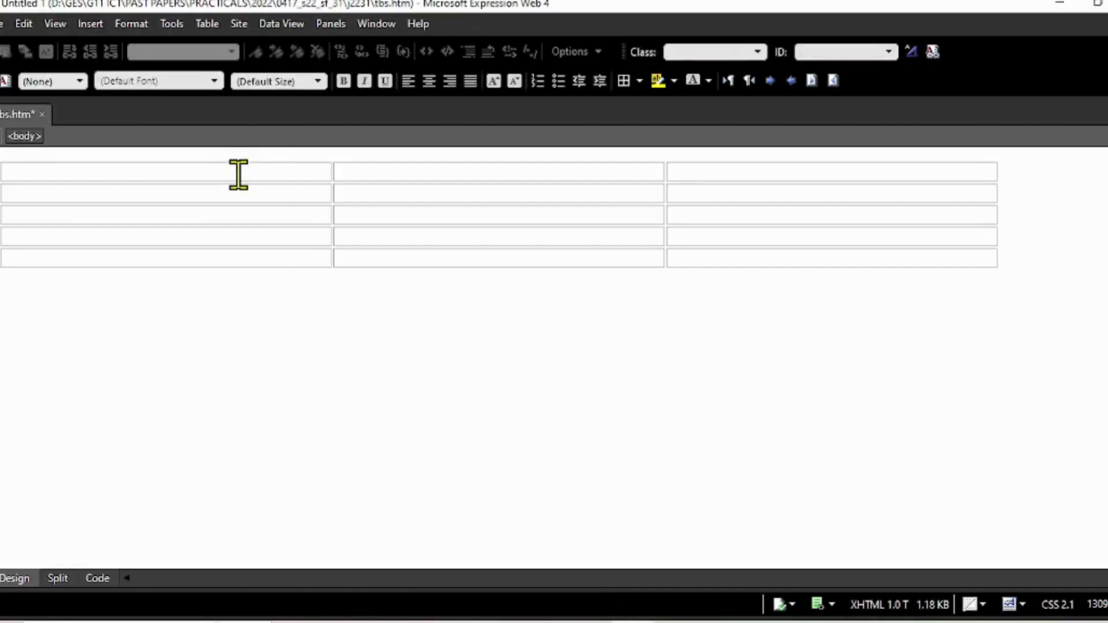
drag(237, 173, 400, 179)
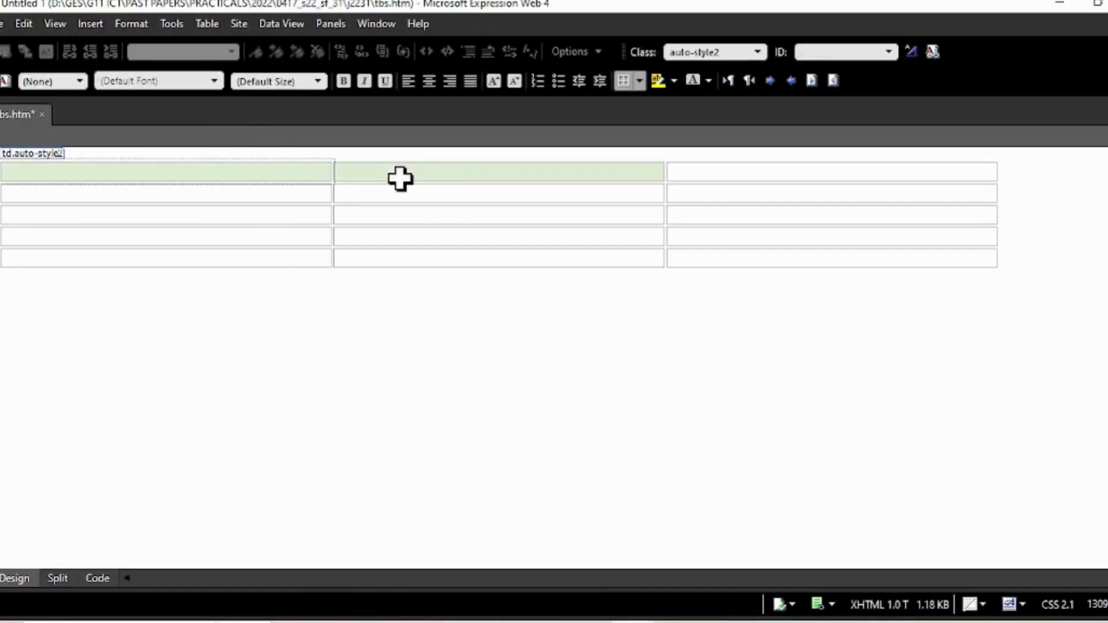
right_click(286, 175)
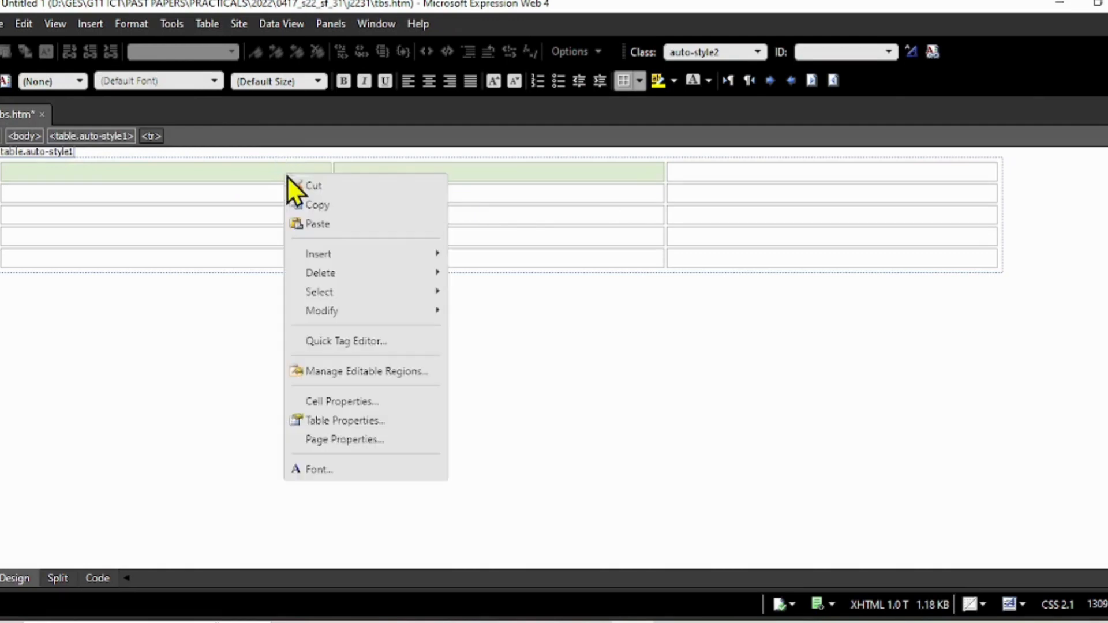
mouse_move(400, 314)
click(480, 315)
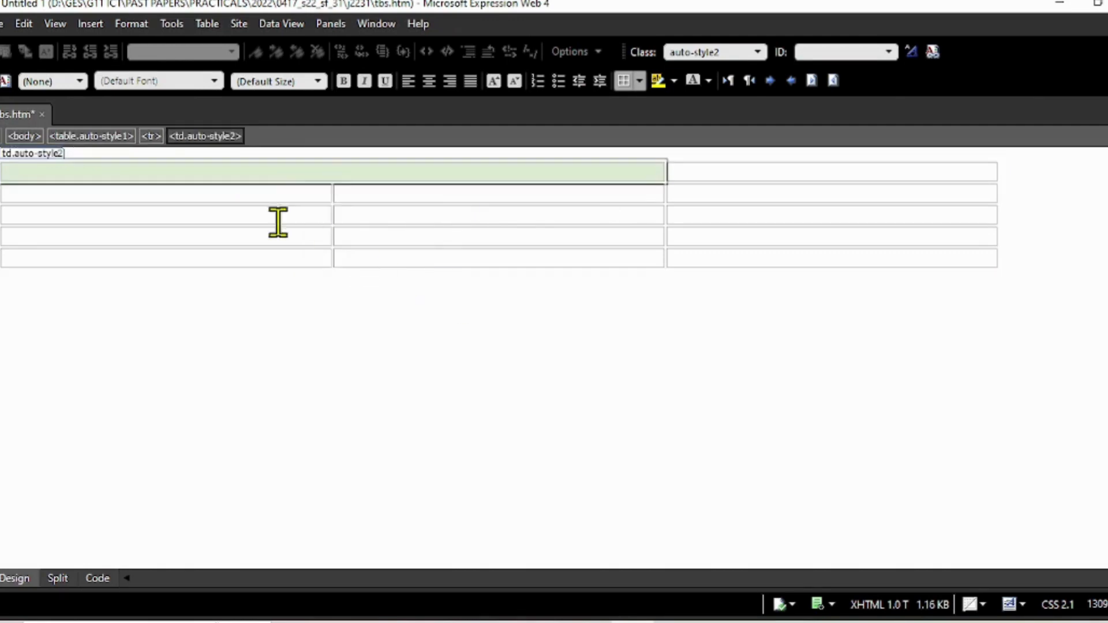
Step: Merge the first two cells of the table's second row
drag(275, 195, 408, 200)
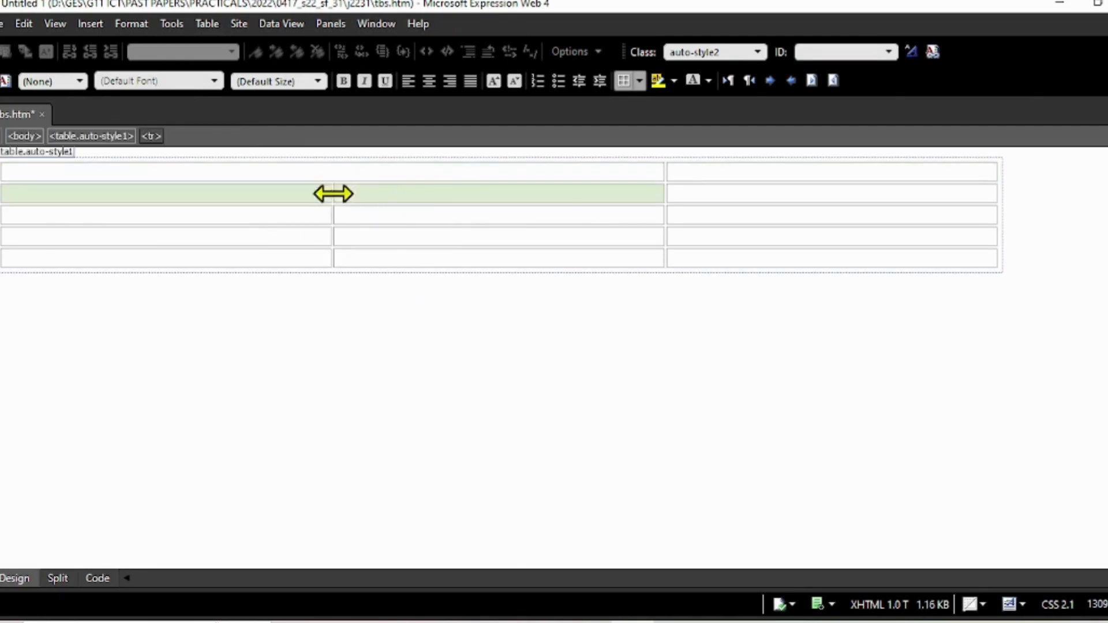
right_click(322, 195)
mouse_move(454, 338)
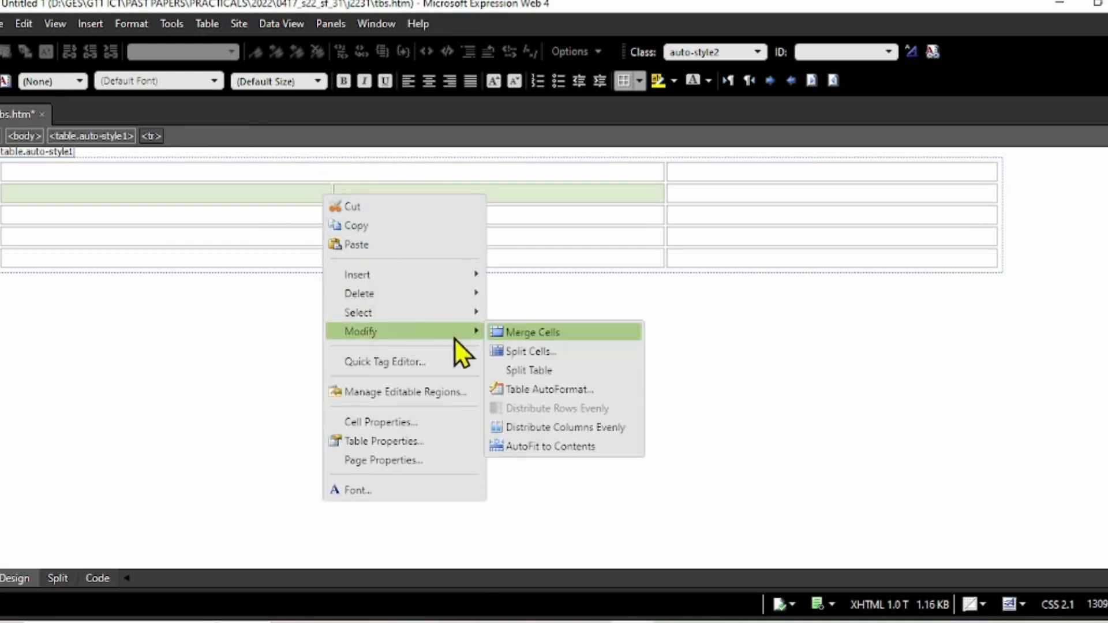
click(522, 335)
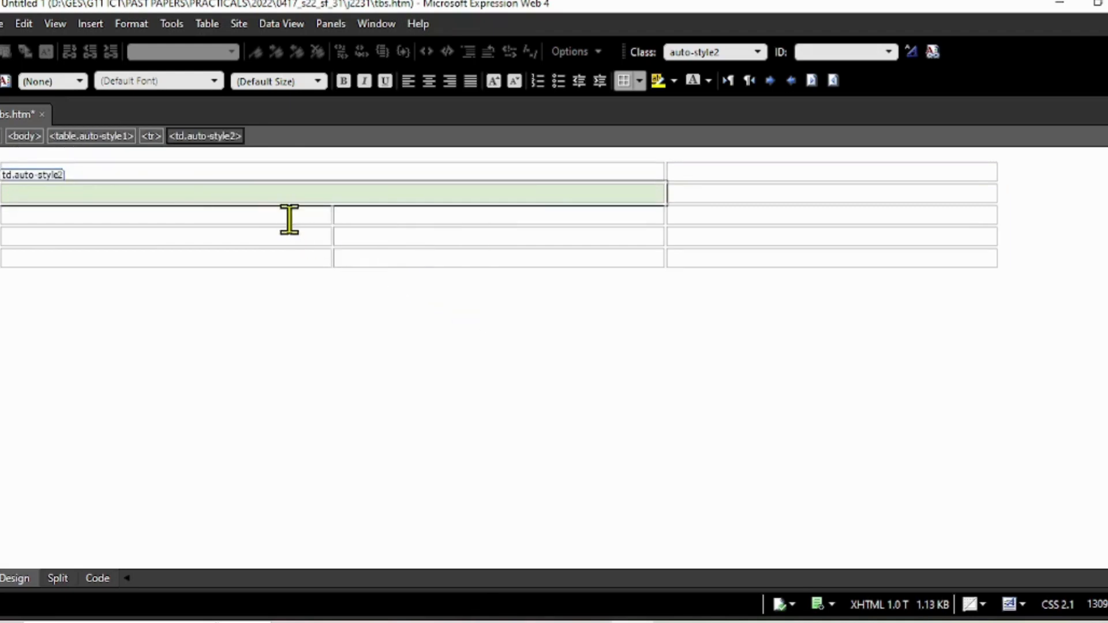
Step: Merge the first two cells of the table's third row
drag(282, 216, 416, 221)
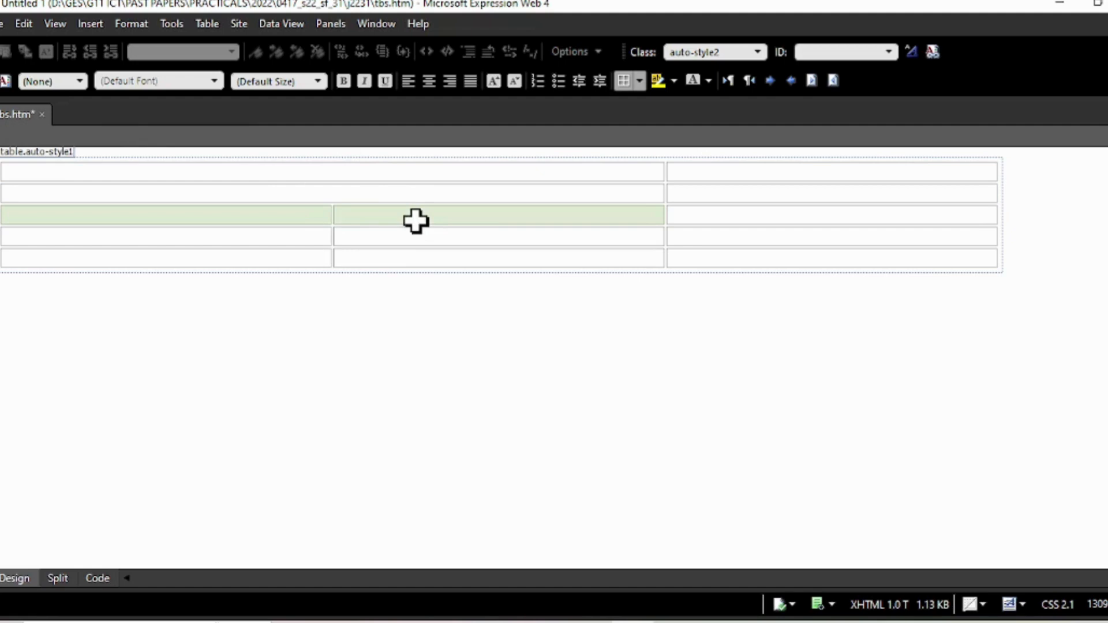
right_click(312, 213)
mouse_move(403, 348)
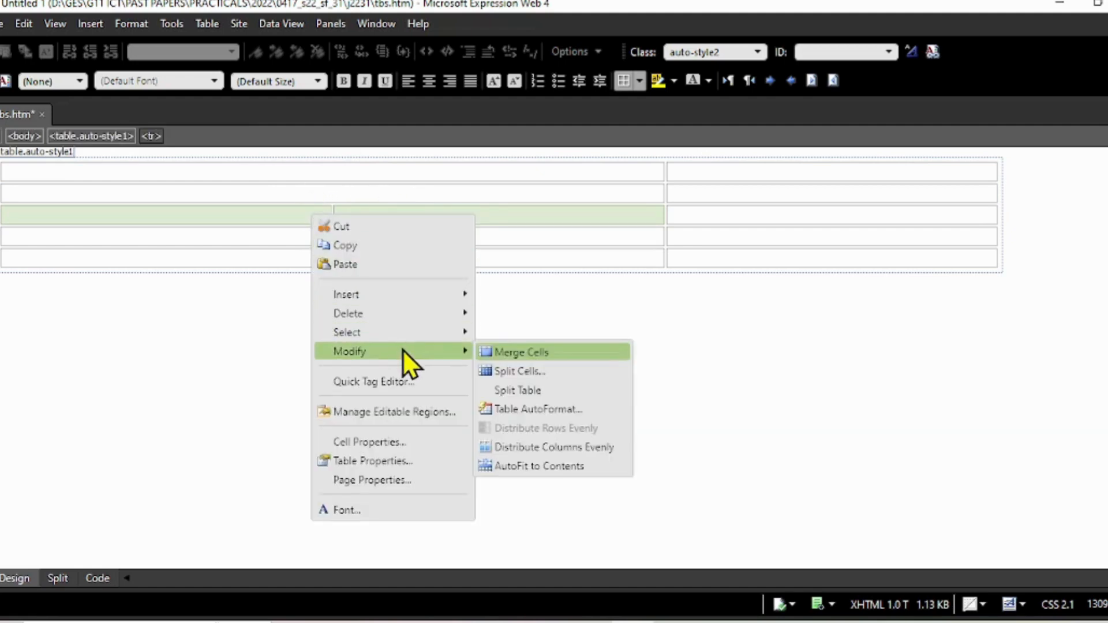
click(496, 349)
click(404, 368)
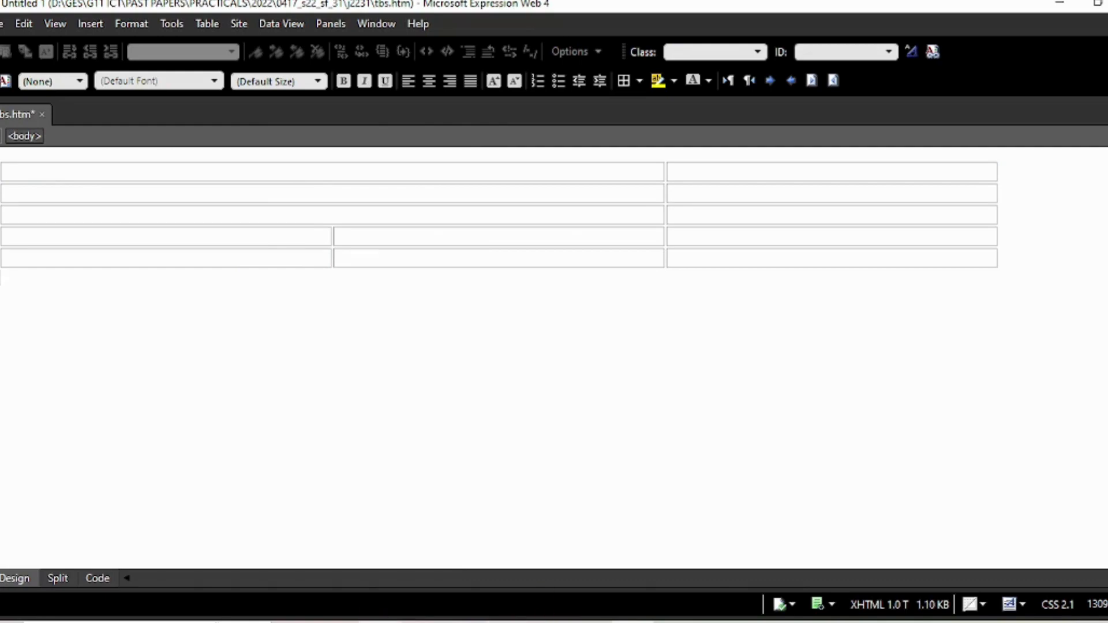
Step: Check the lower rows of the diagram in the question paper, and merge the first two cells of the fifth row in Expression Web
key(alt+Tab)
scroll(470, 462, down, 7)
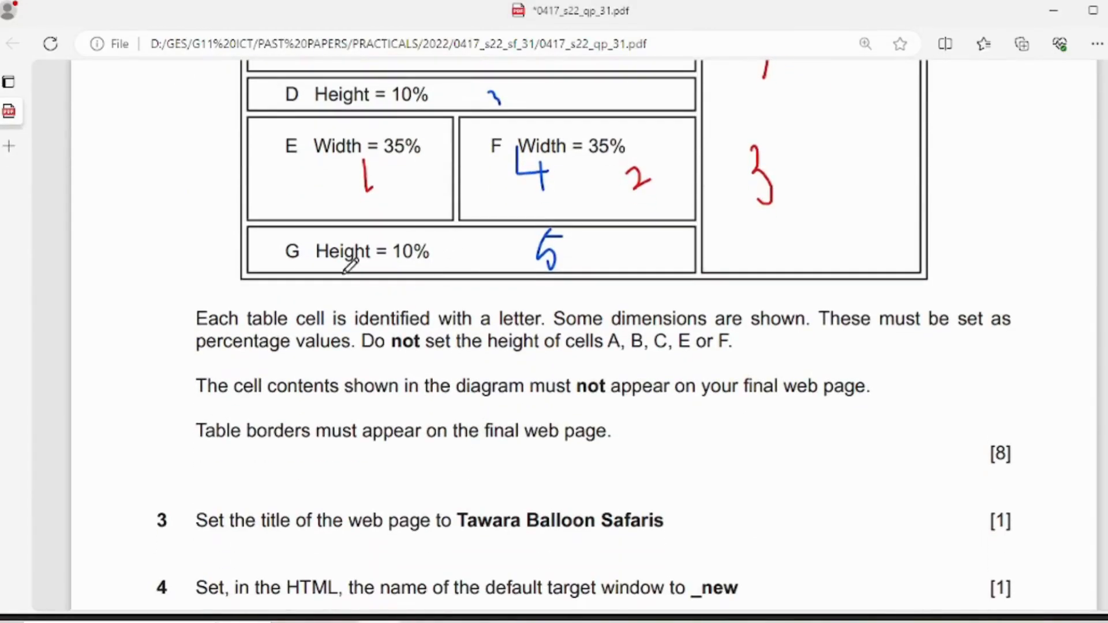
key(alt+Tab)
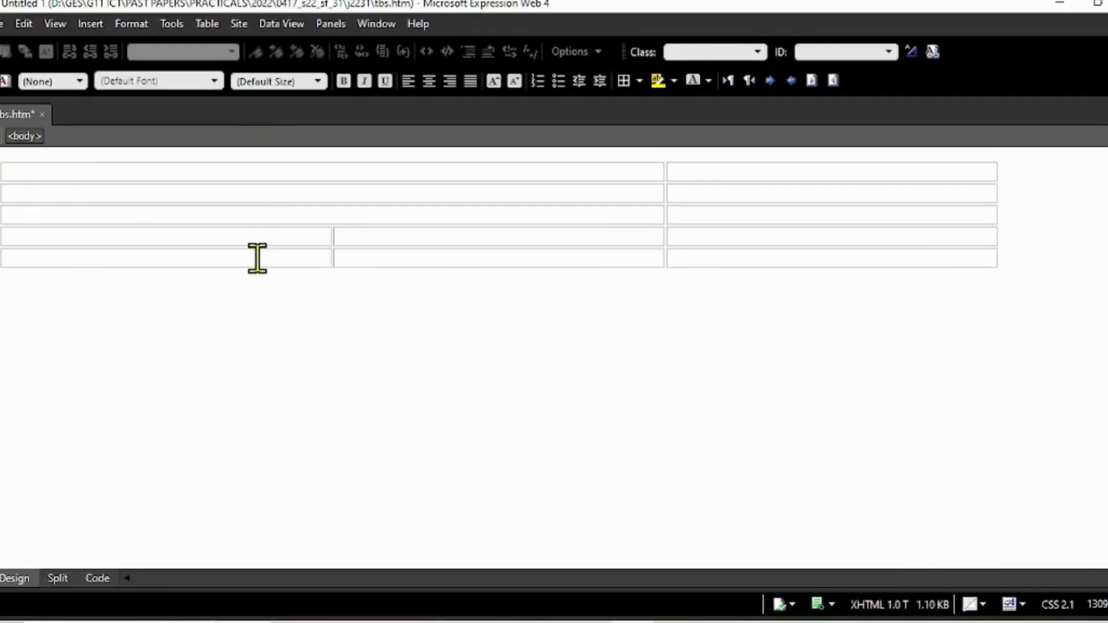
drag(255, 258, 430, 266)
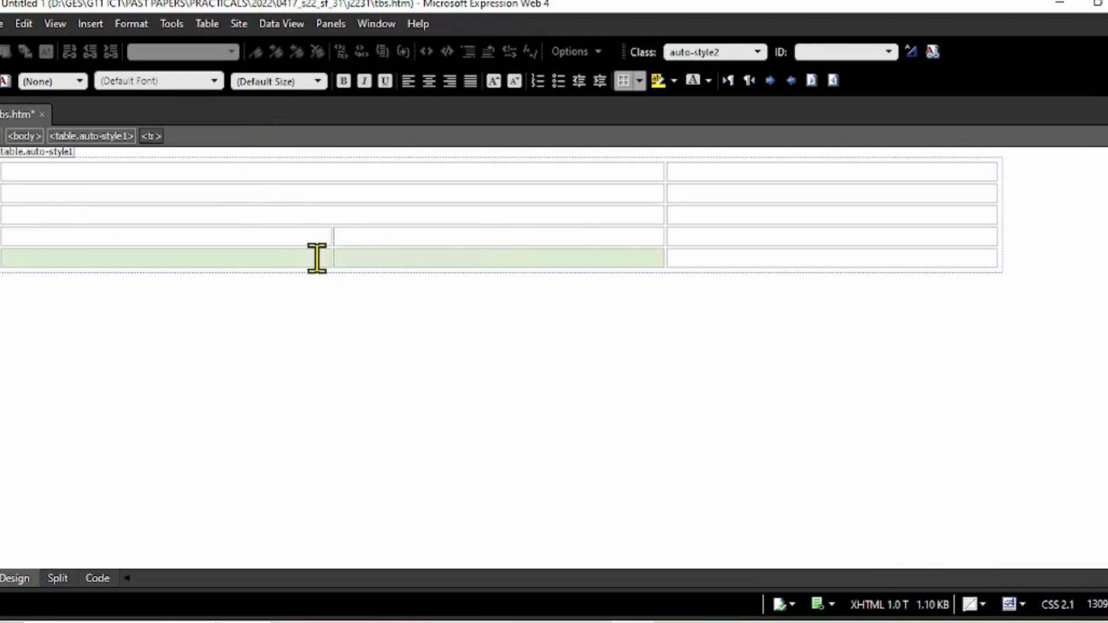
right_click(316, 259)
mouse_move(384, 397)
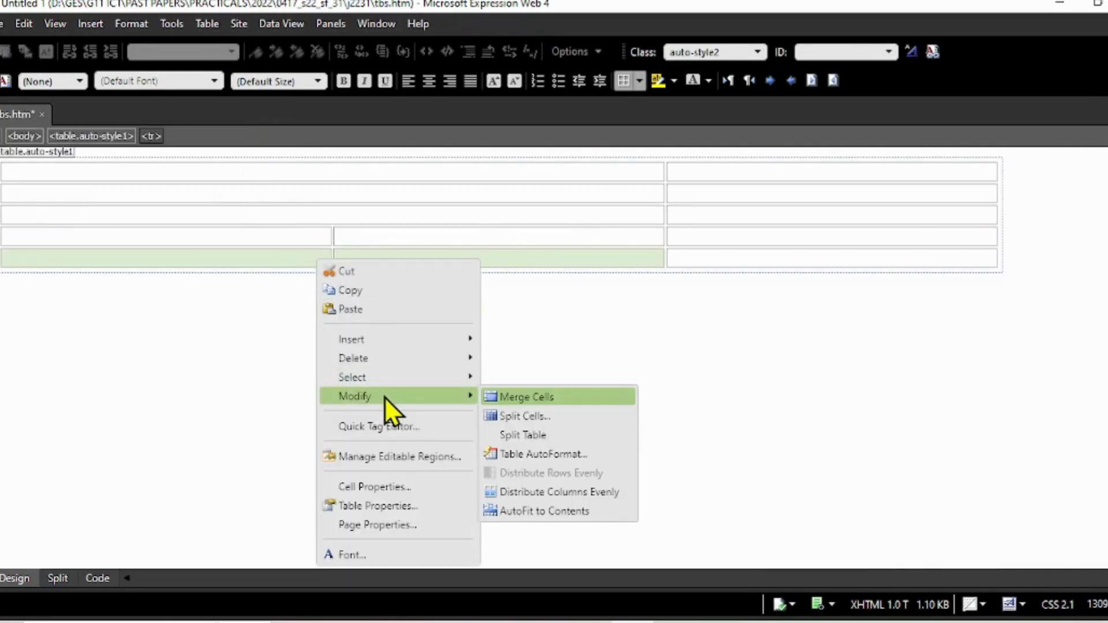
click(500, 398)
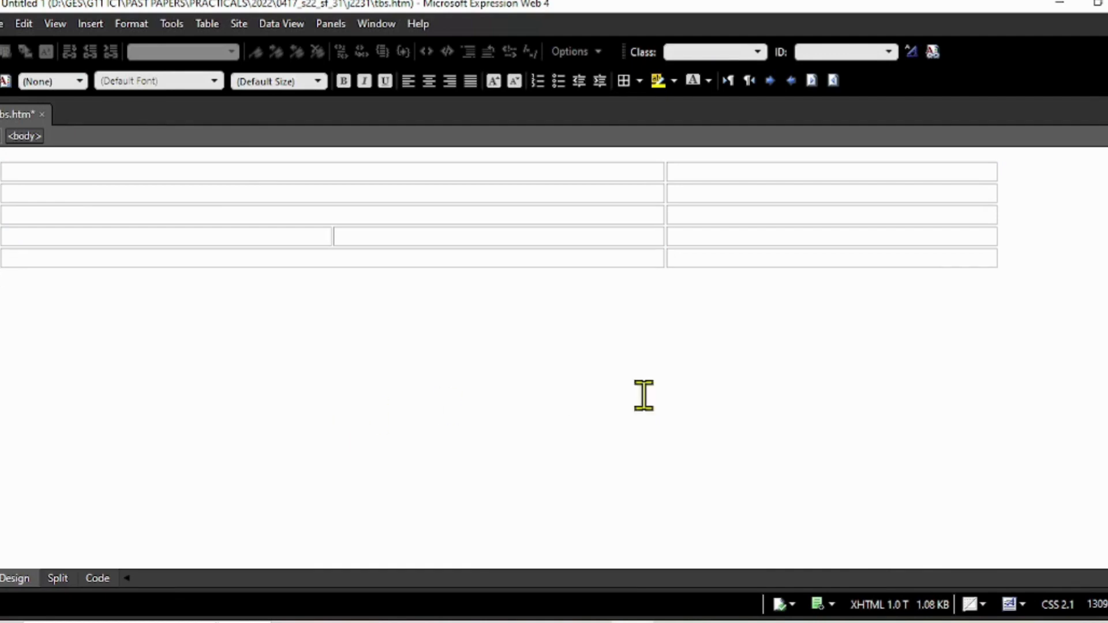
Step: Review the lettered cells of the diagram in the question paper, and label the merged first-row cell A in Expression Web
click(379, 622)
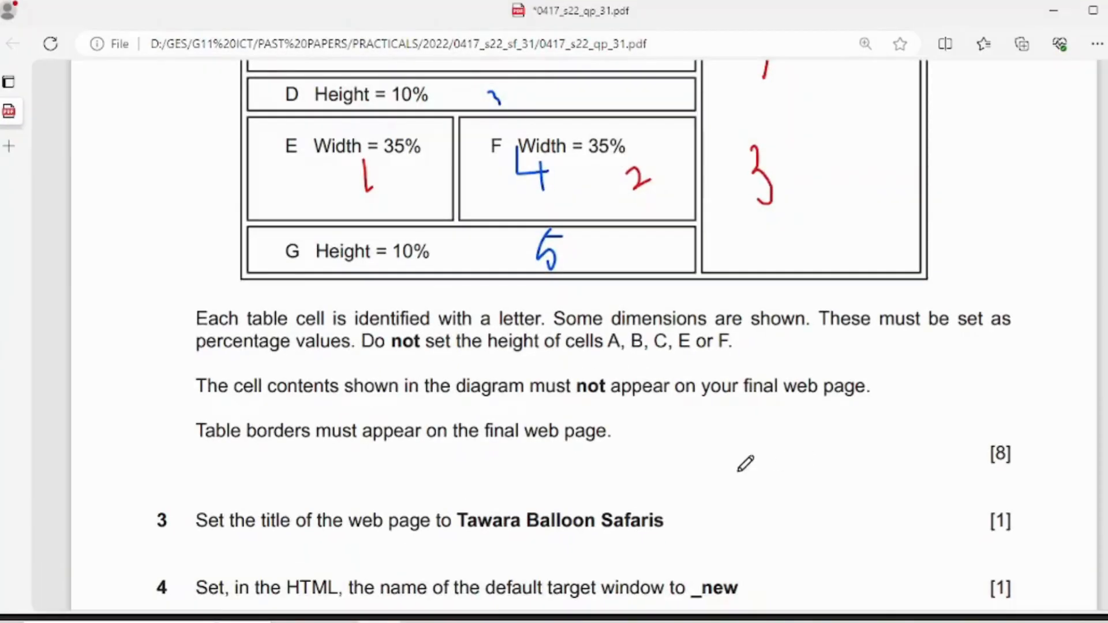
scroll(704, 466, up, 3)
scroll(759, 371, up, 4)
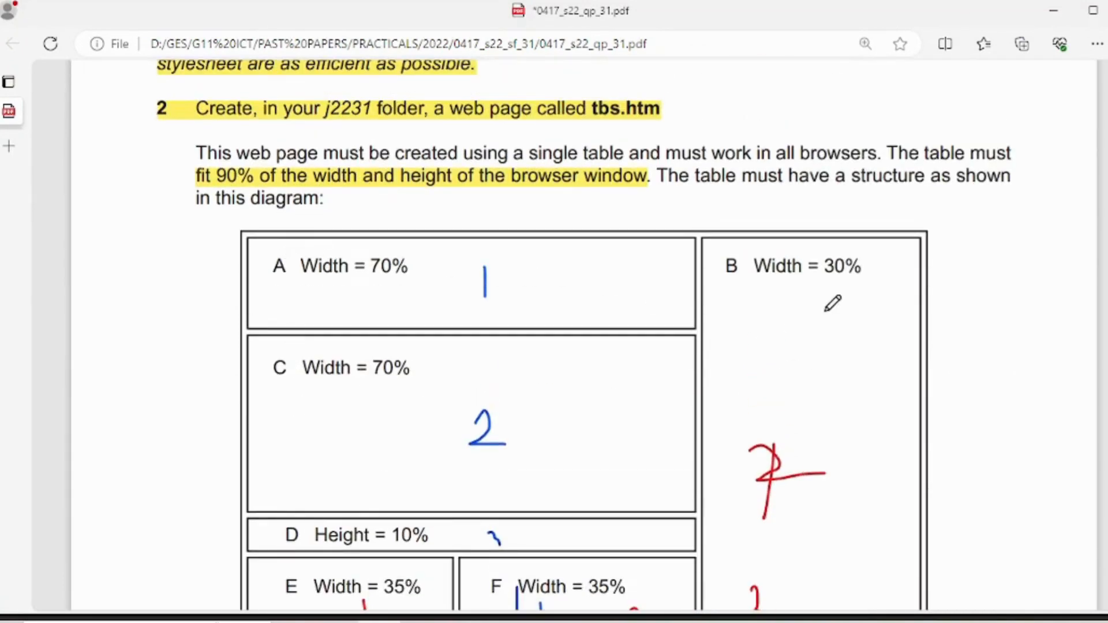
scroll(829, 307, down, 3)
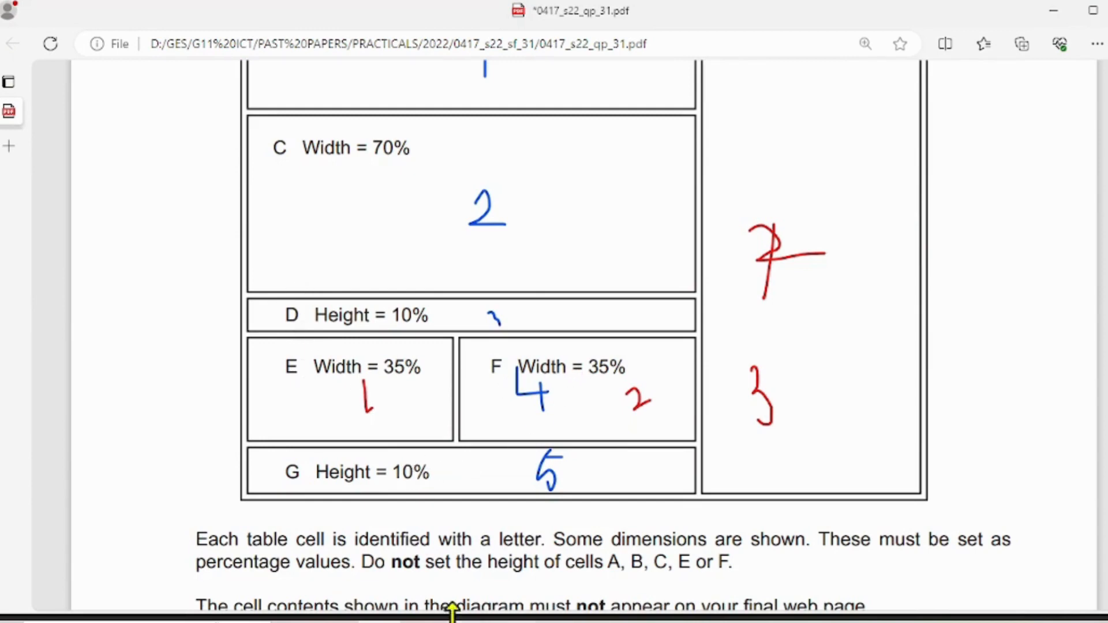
key(alt+Tab)
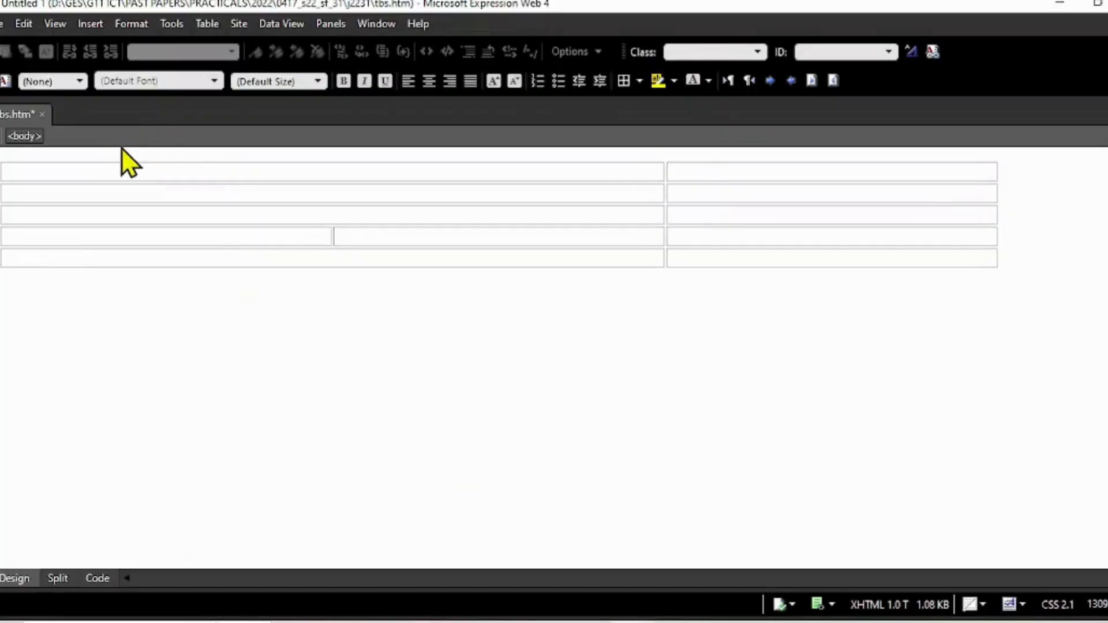
click(102, 171)
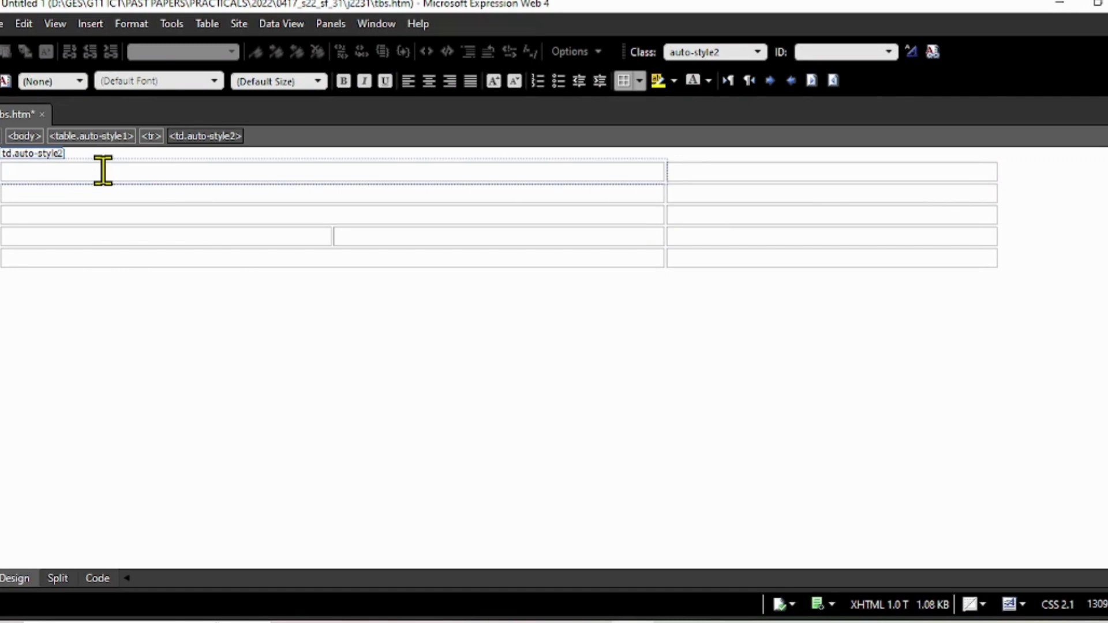
text(A)
Step: Merge all five cells of the table's last column into one cell
click(747, 181)
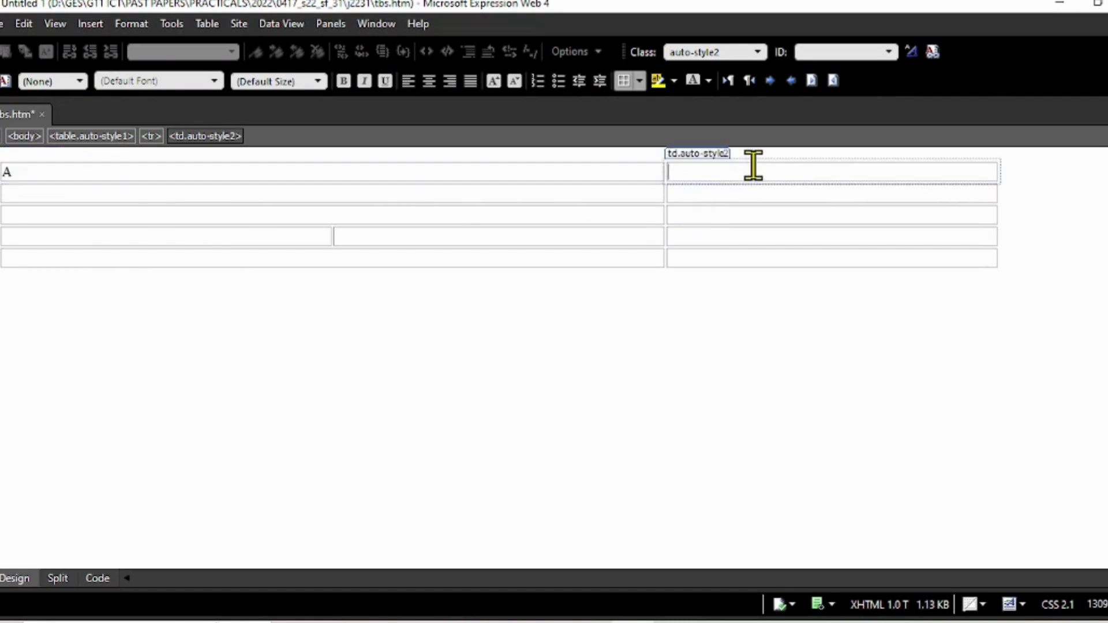
drag(752, 168, 749, 253)
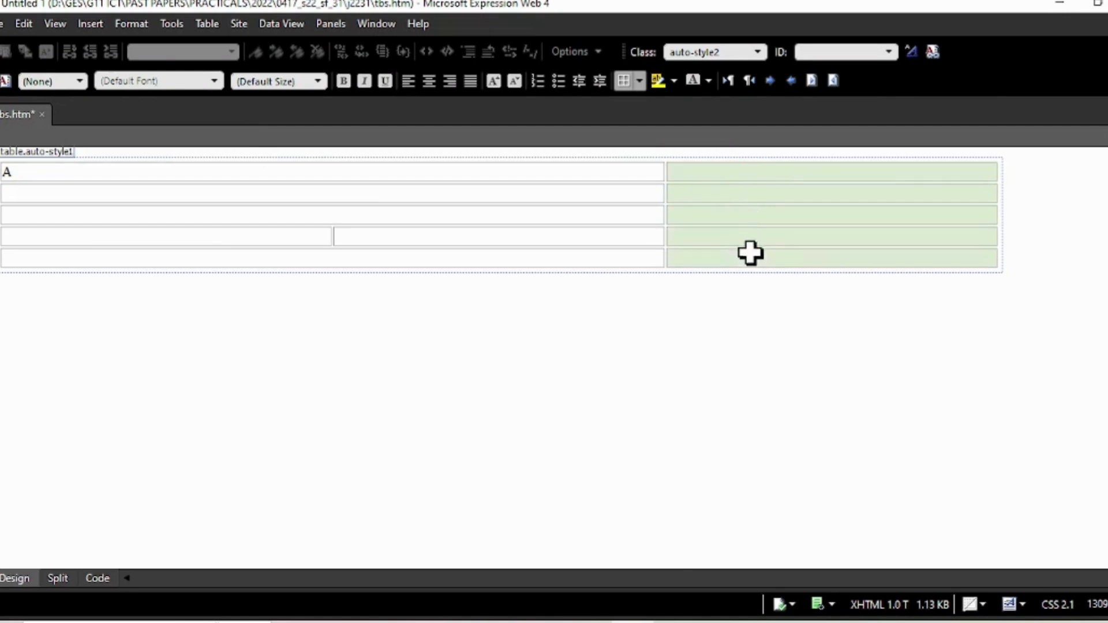
right_click(764, 190)
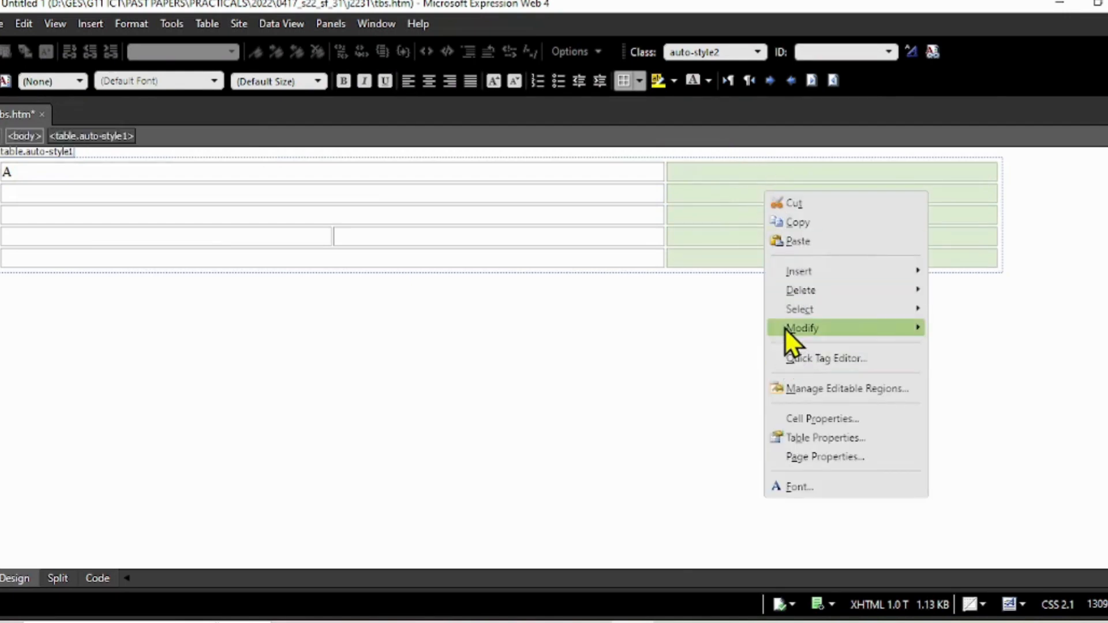
mouse_move(784, 328)
click(946, 329)
Step: Label the merged last-column cell B, the second-row cell C and the third-row cell D
click(734, 199)
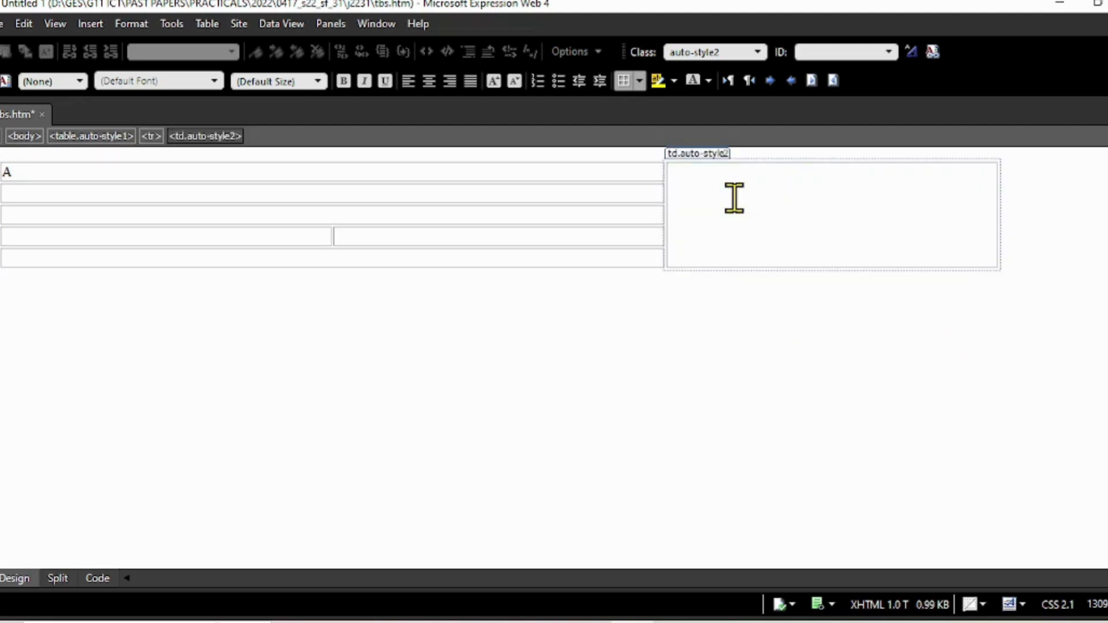
text(B)
click(99, 186)
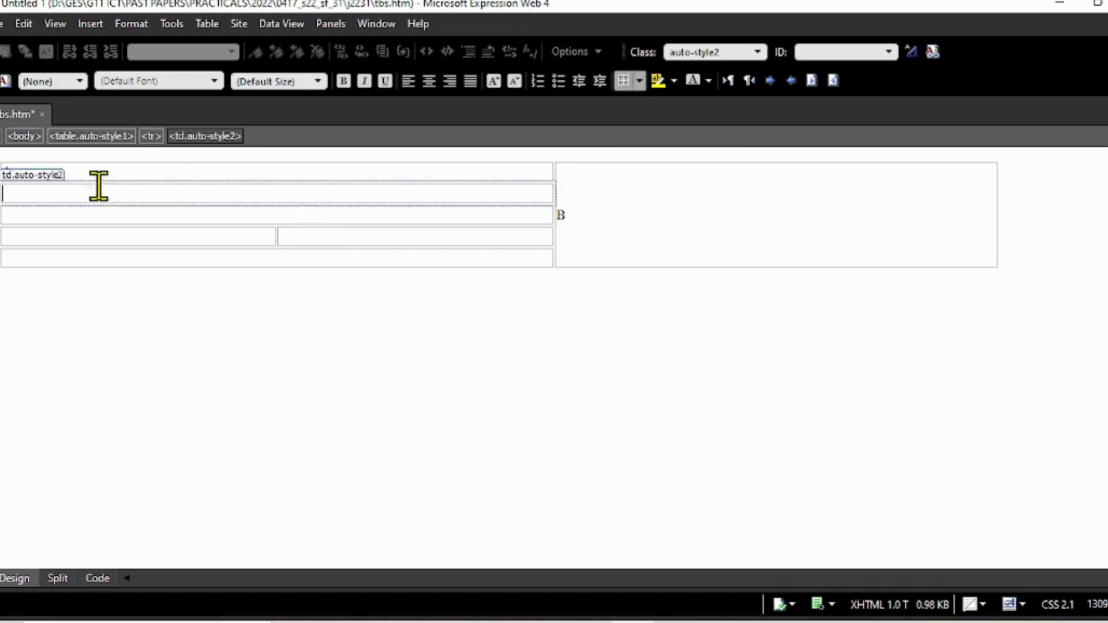
text(C)
click(70, 219)
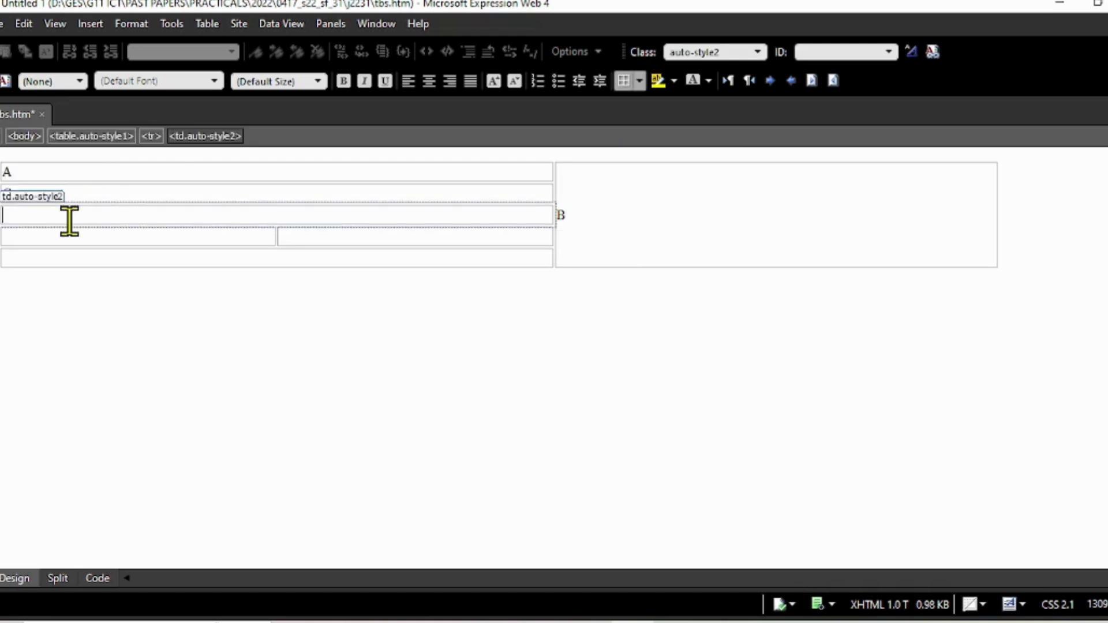
text(D)
Step: Label the two fourth-row cells E and F, and the merged fifth-row cell G
click(50, 237)
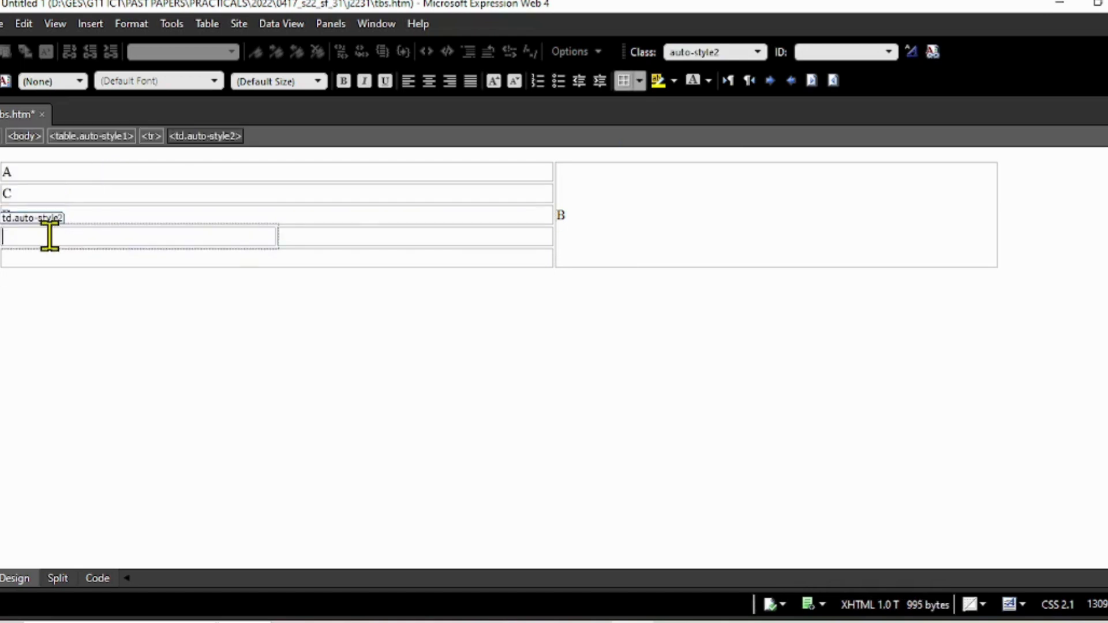
text(E)
click(434, 242)
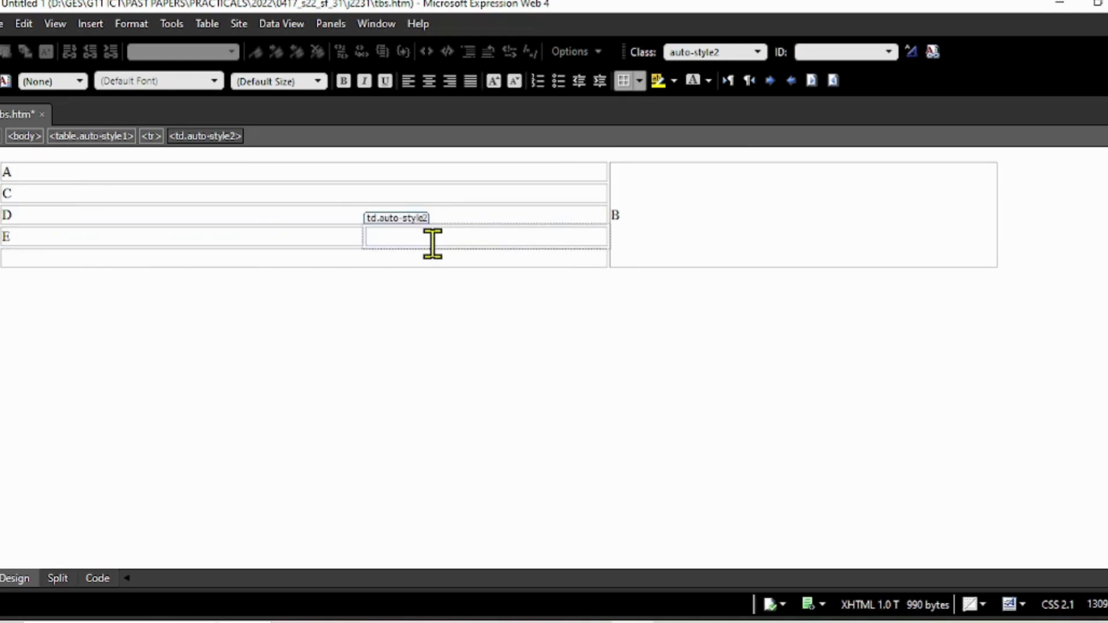
text(F)
click(81, 256)
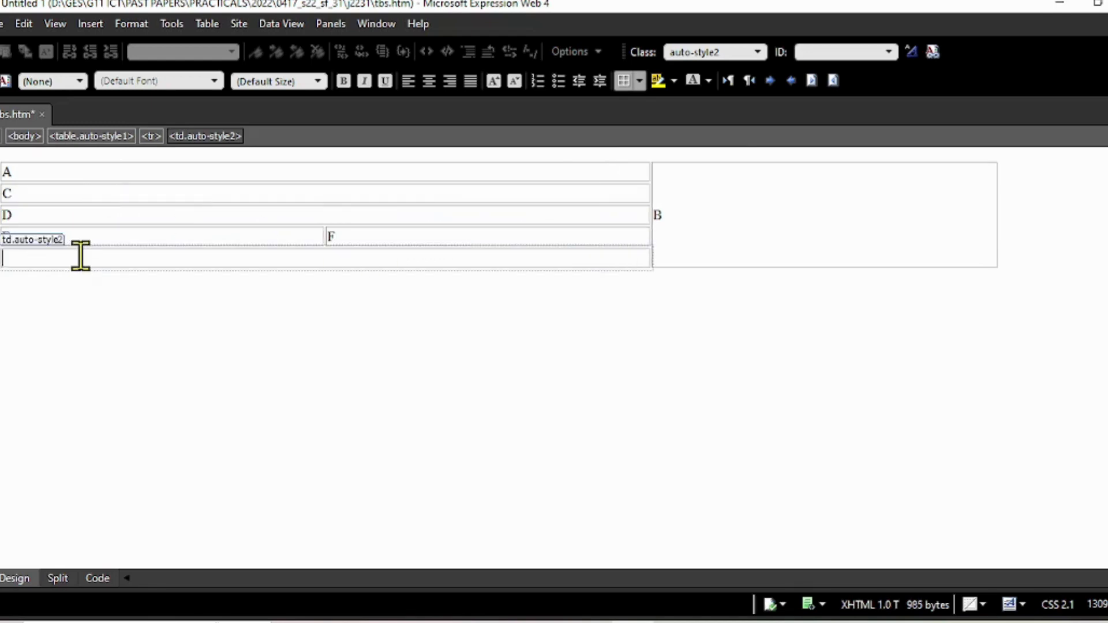
text(G)
click(129, 361)
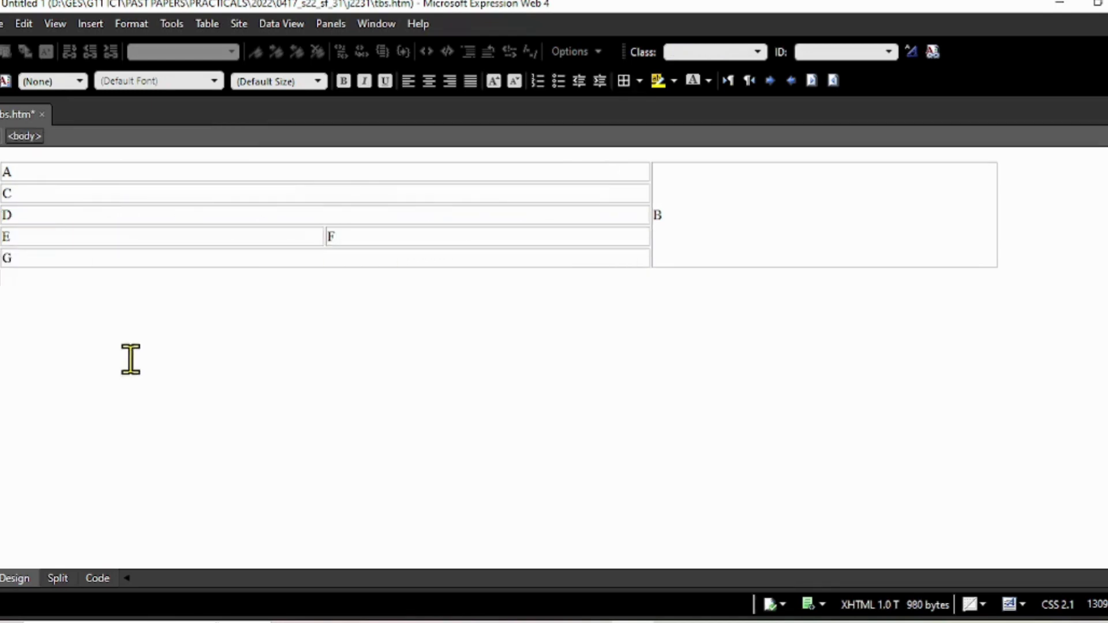
Step: Check the cell dimensions in the question paper's diagram, and set cell A's width to 70 percent in Expression Web
key(alt+Tab)
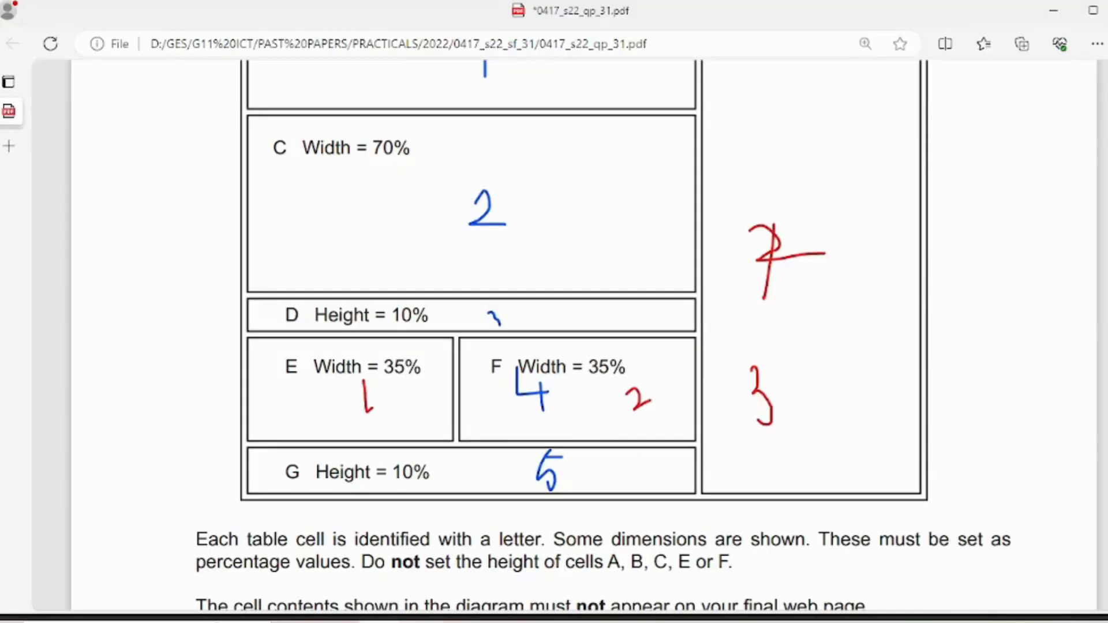
scroll(625, 458, up, 4)
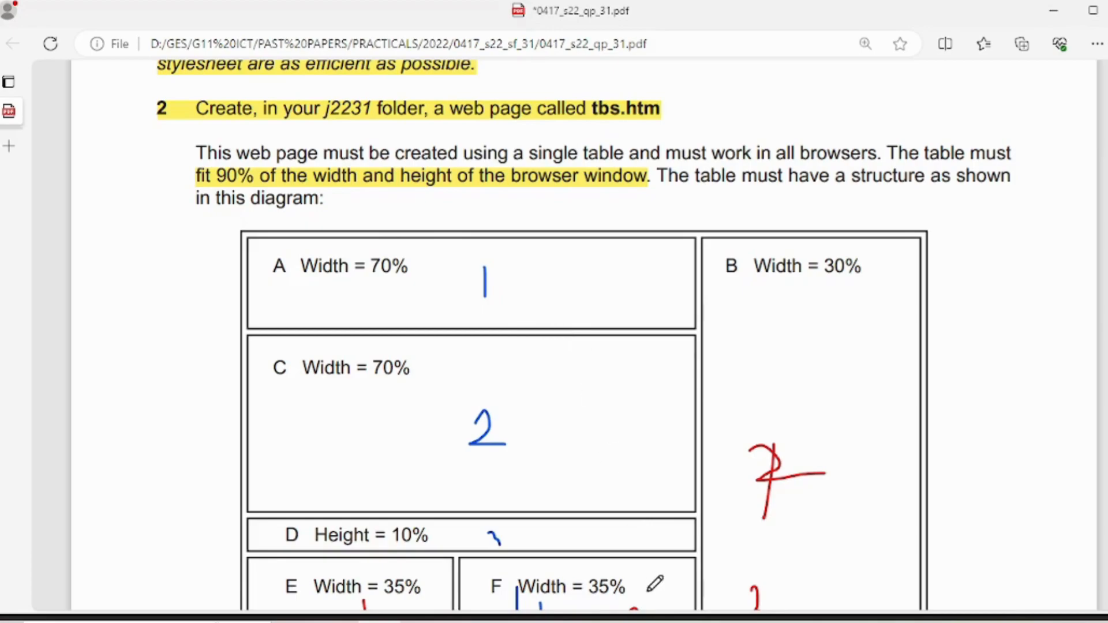
key(alt+Tab)
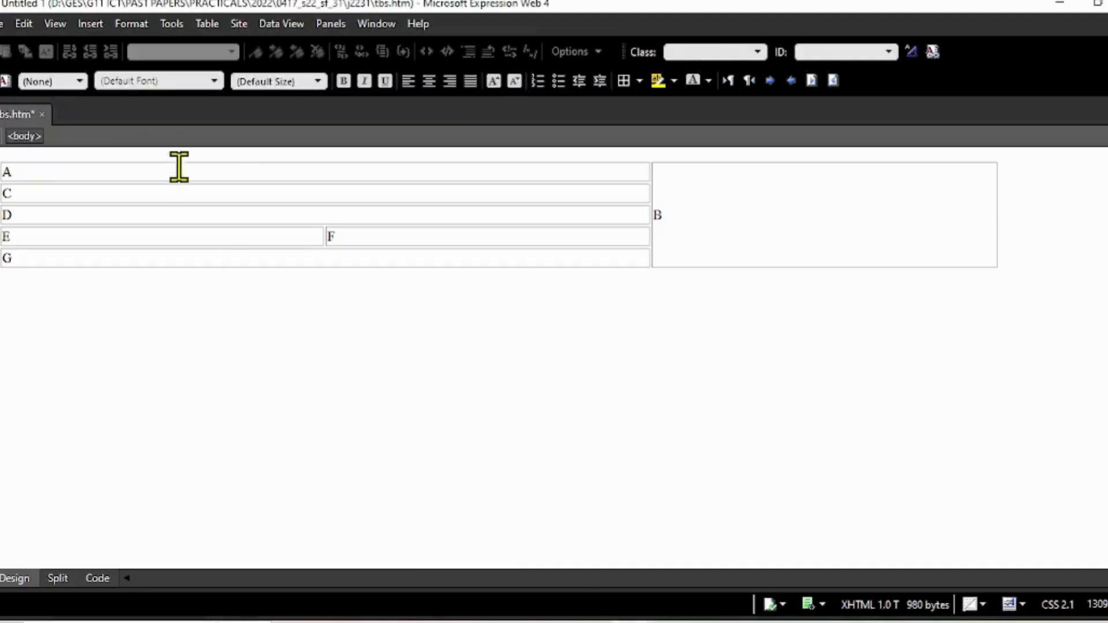
right_click(144, 172)
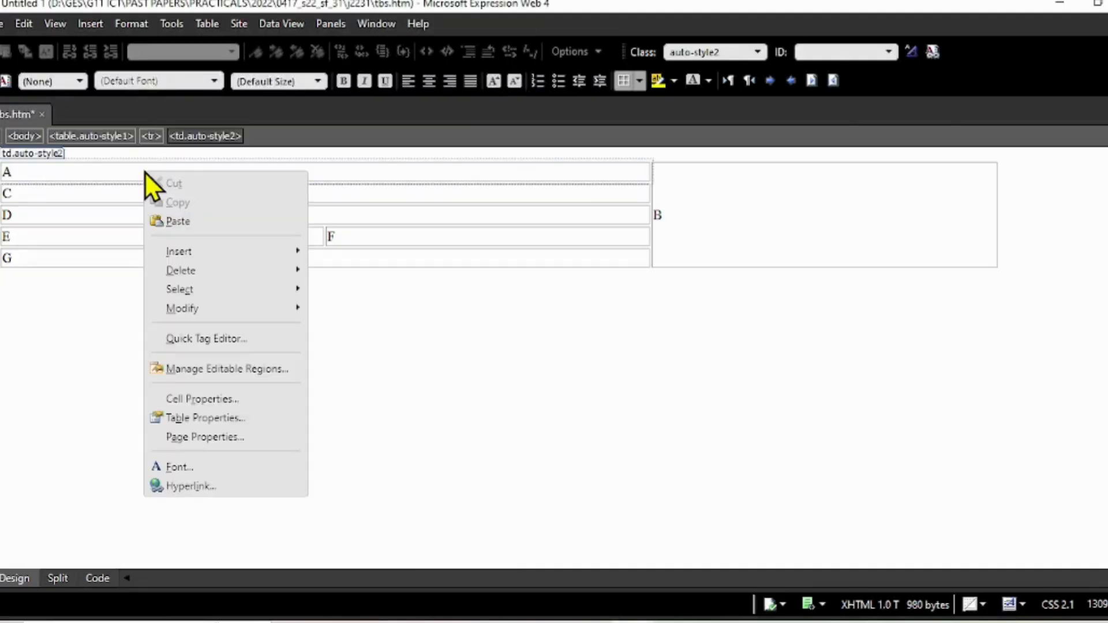
click(219, 398)
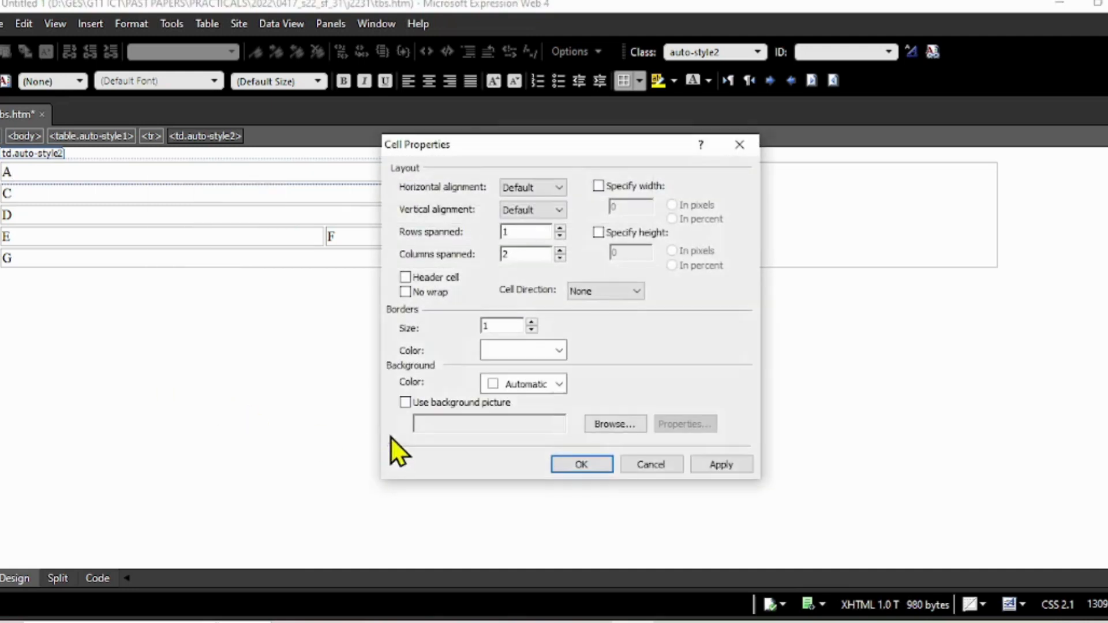
click(602, 184)
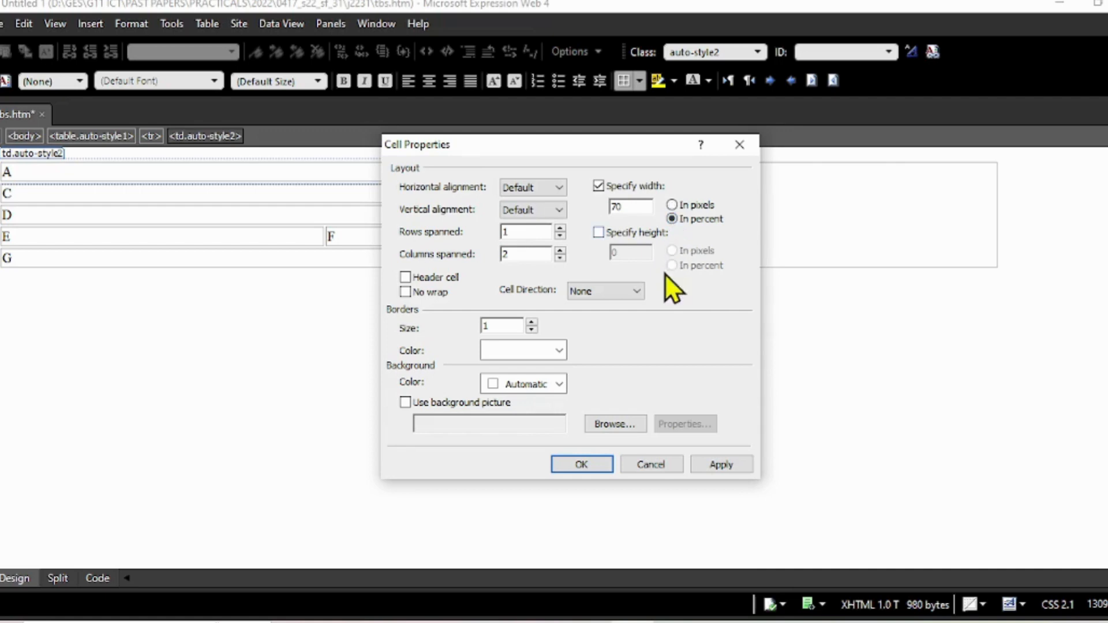
click(716, 467)
click(596, 465)
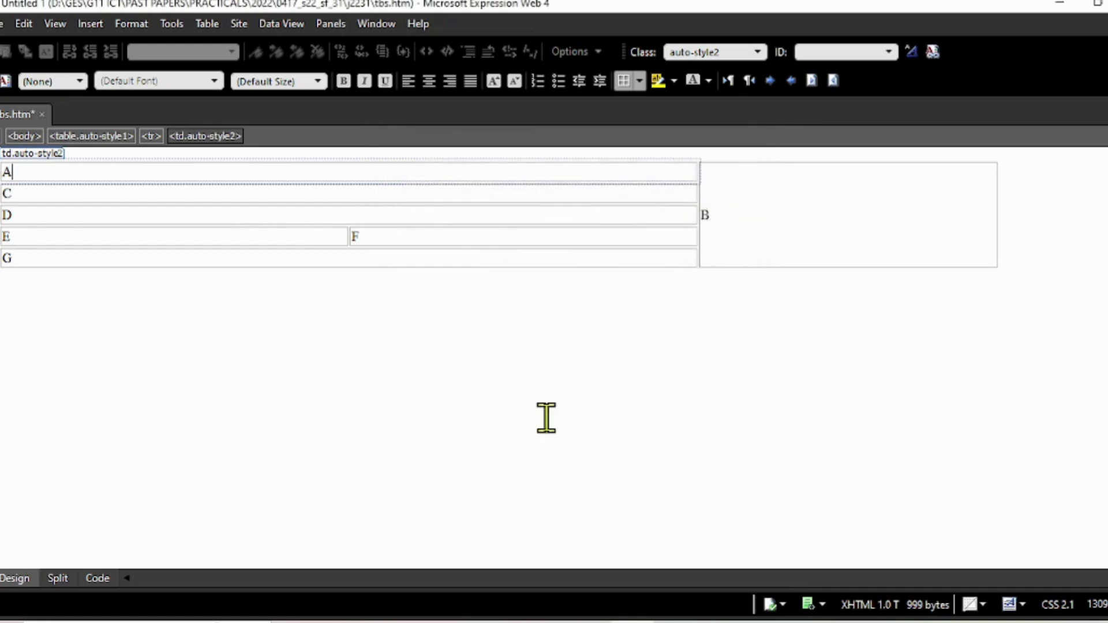
Step: Check cell C's dimension in the question paper, and set cell C's width to 70 percent in Expression Web
click(381, 622)
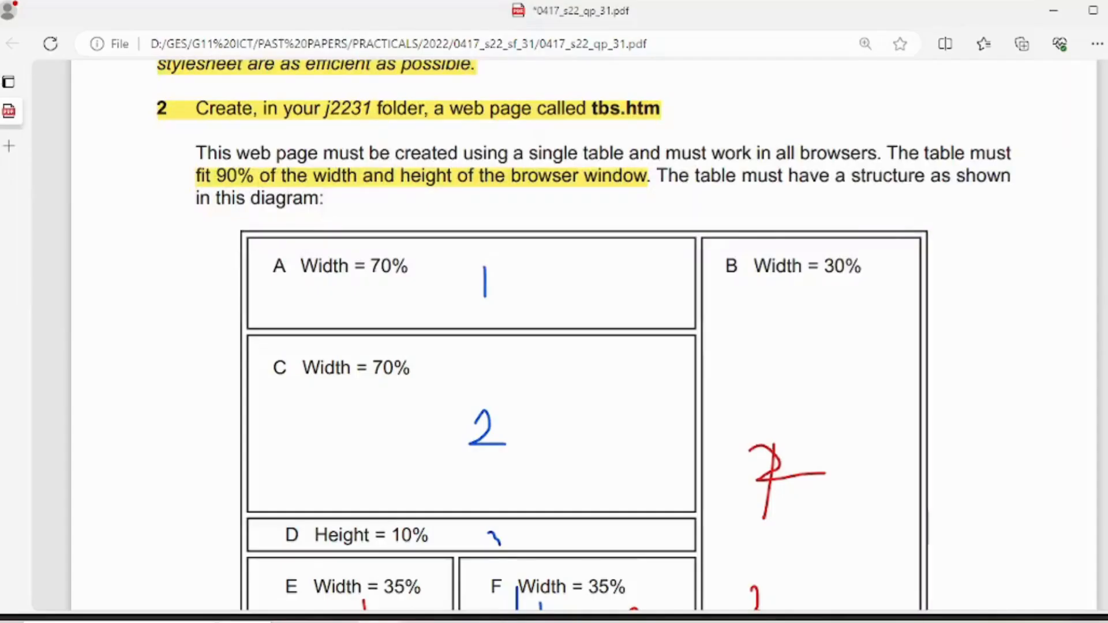
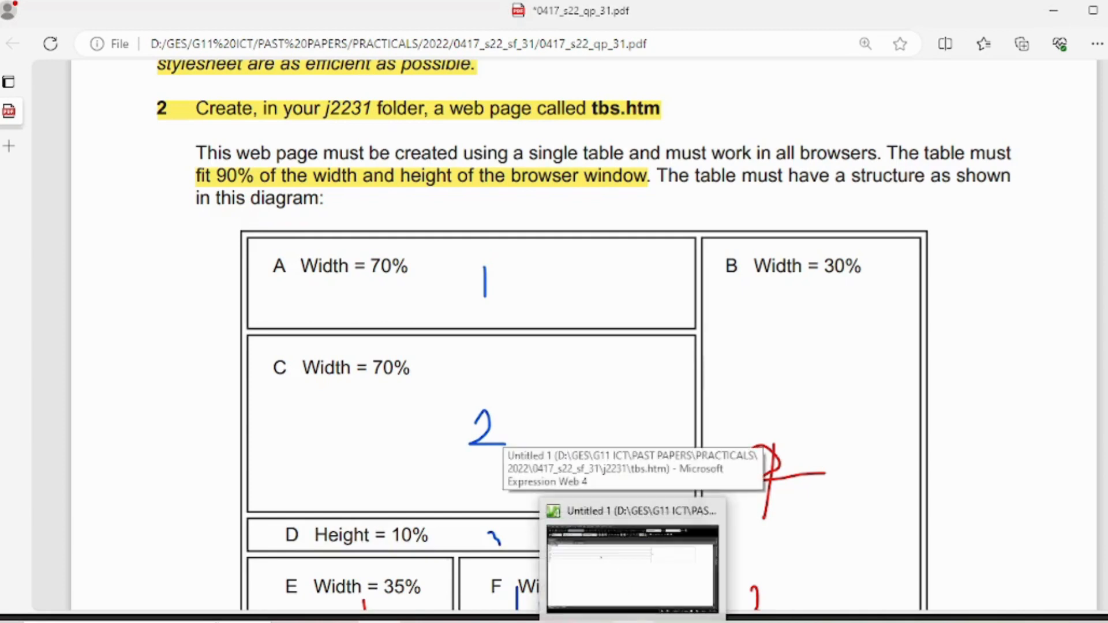
click(633, 622)
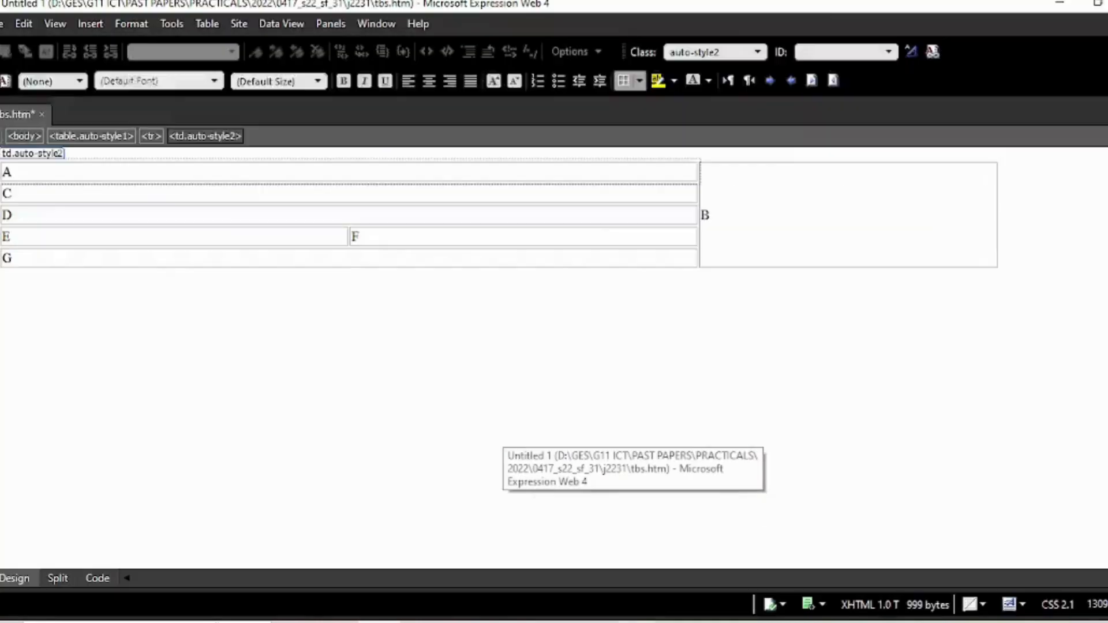
click(121, 197)
right_click(126, 192)
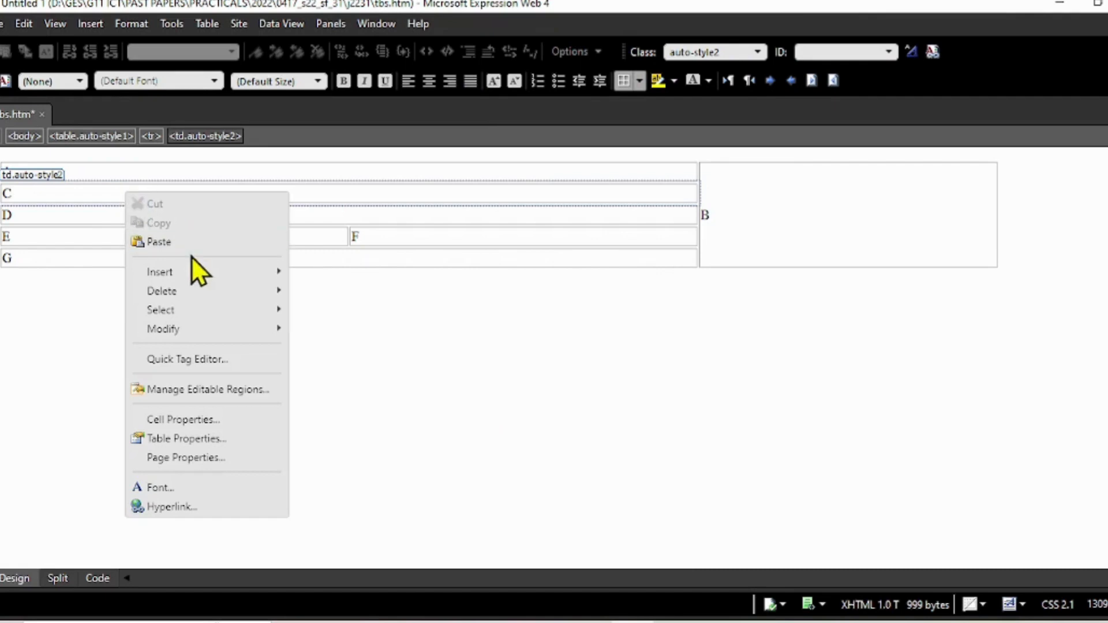
click(240, 415)
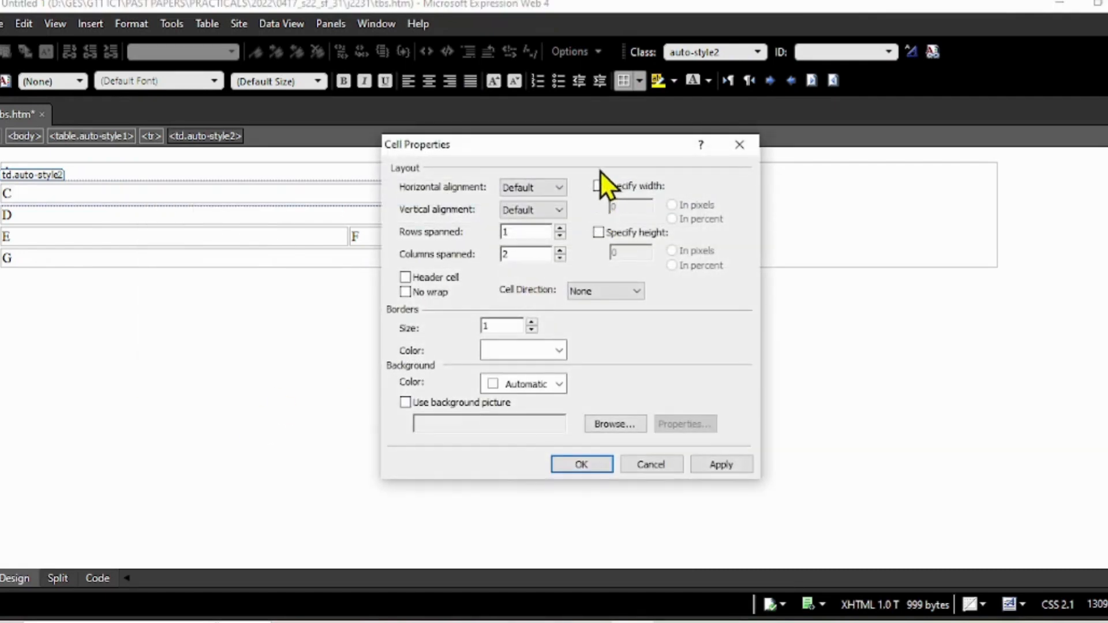
click(598, 186)
click(671, 219)
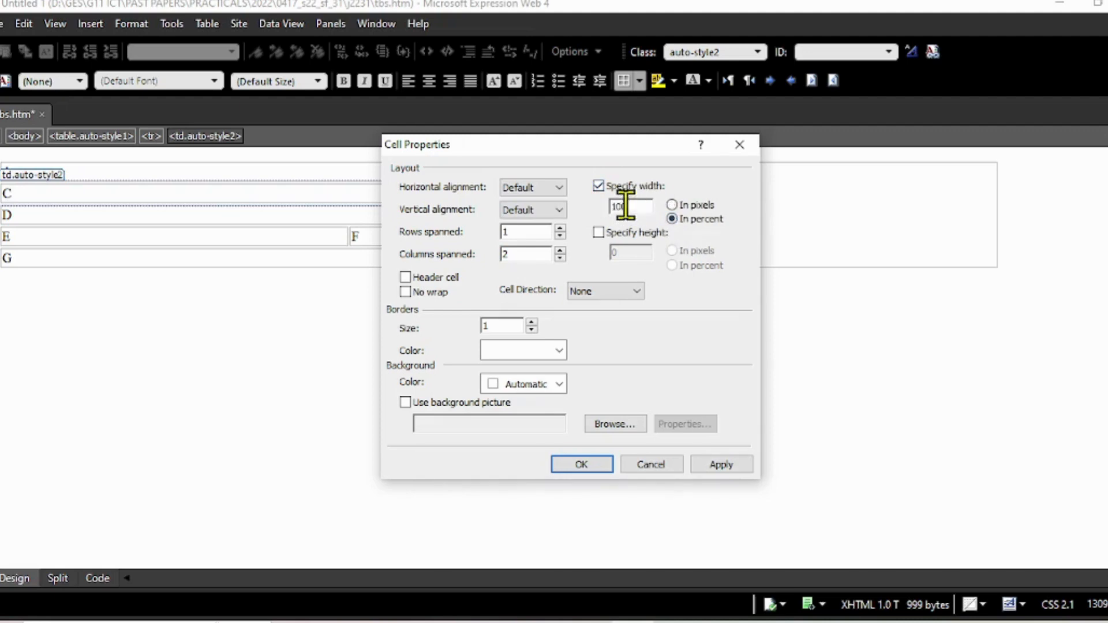
double_click(625, 206)
text(70)
click(729, 458)
click(574, 465)
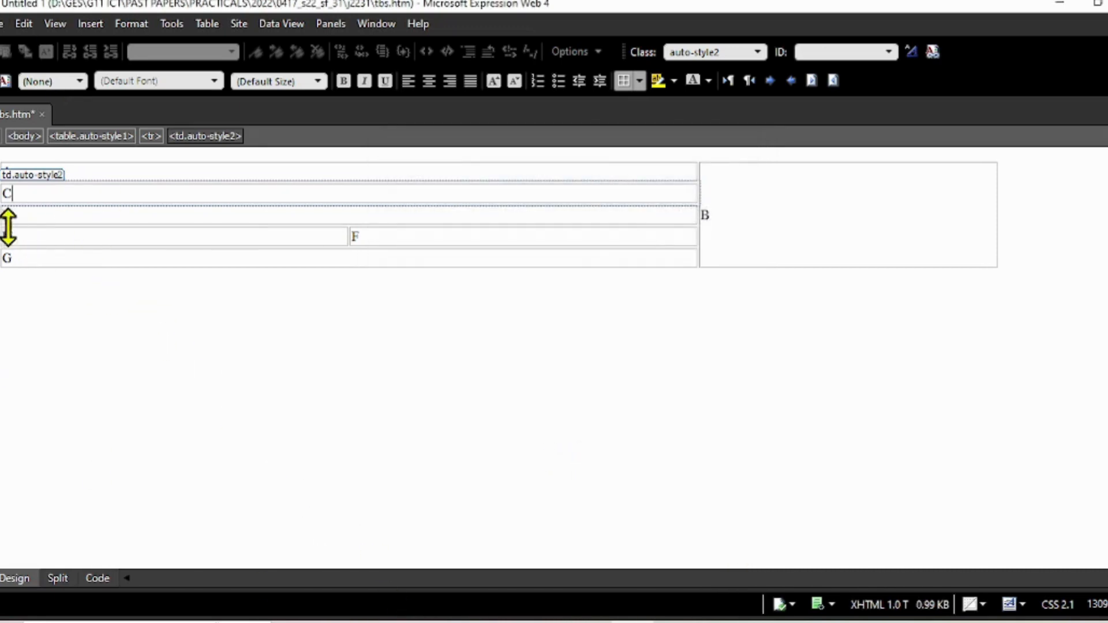
Step: Check cell D's dimension in the question paper, and set cell D's height to 10 percent in Expression Web
click(50, 214)
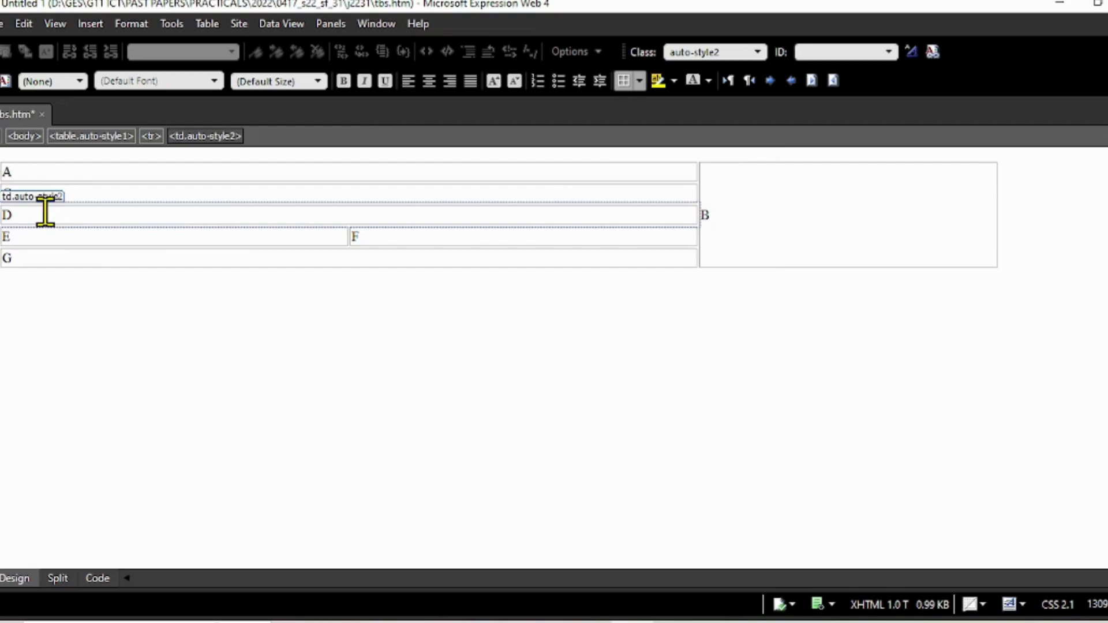
key(alt+Tab)
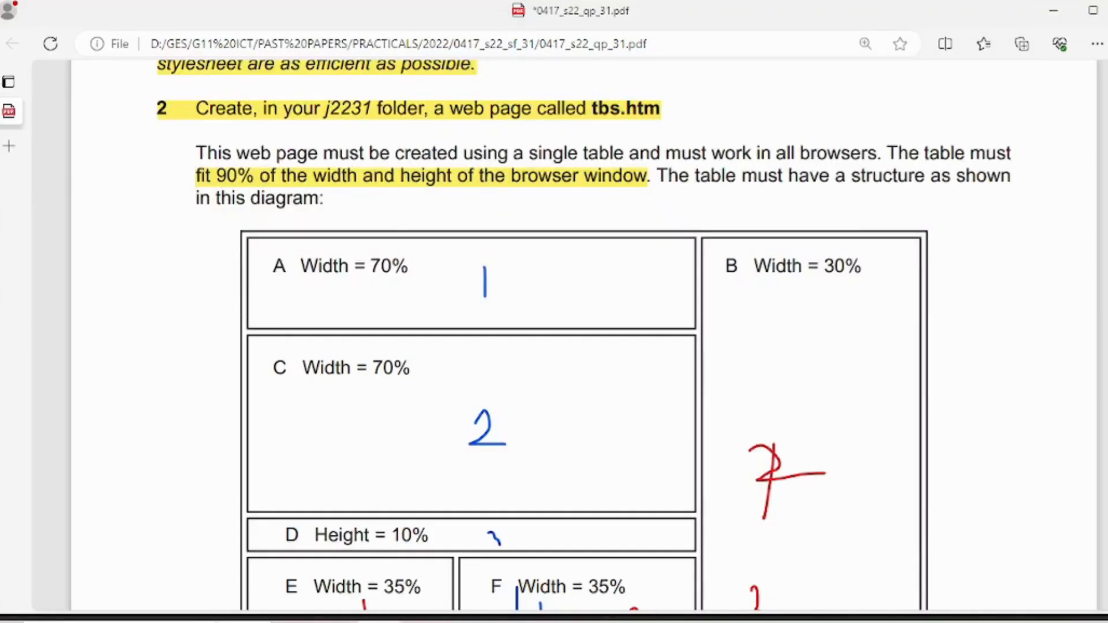
click(631, 548)
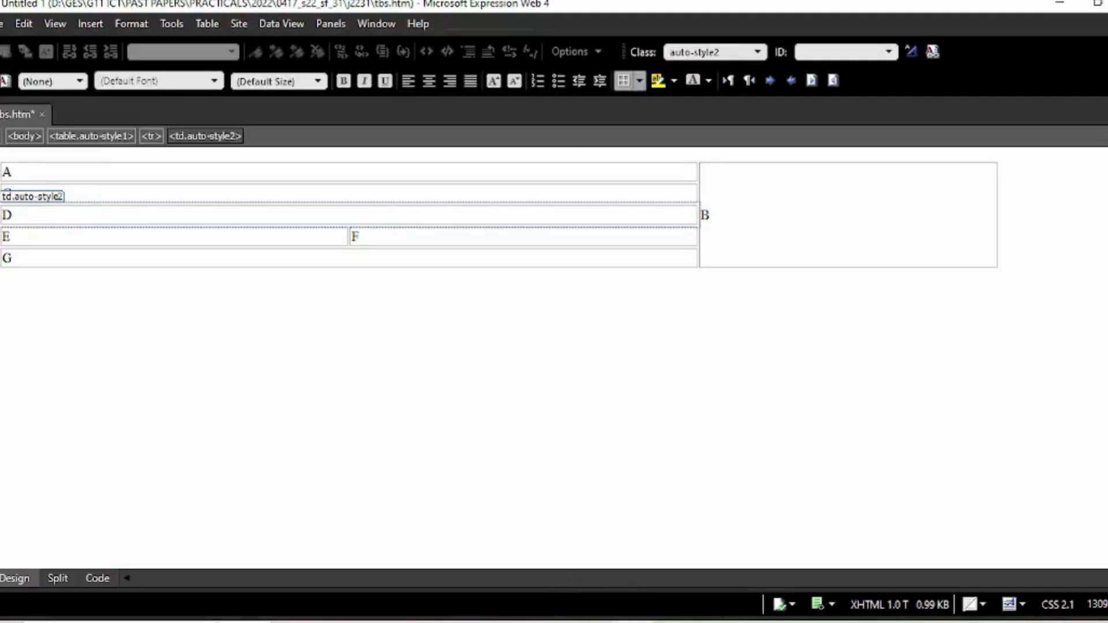
right_click(75, 219)
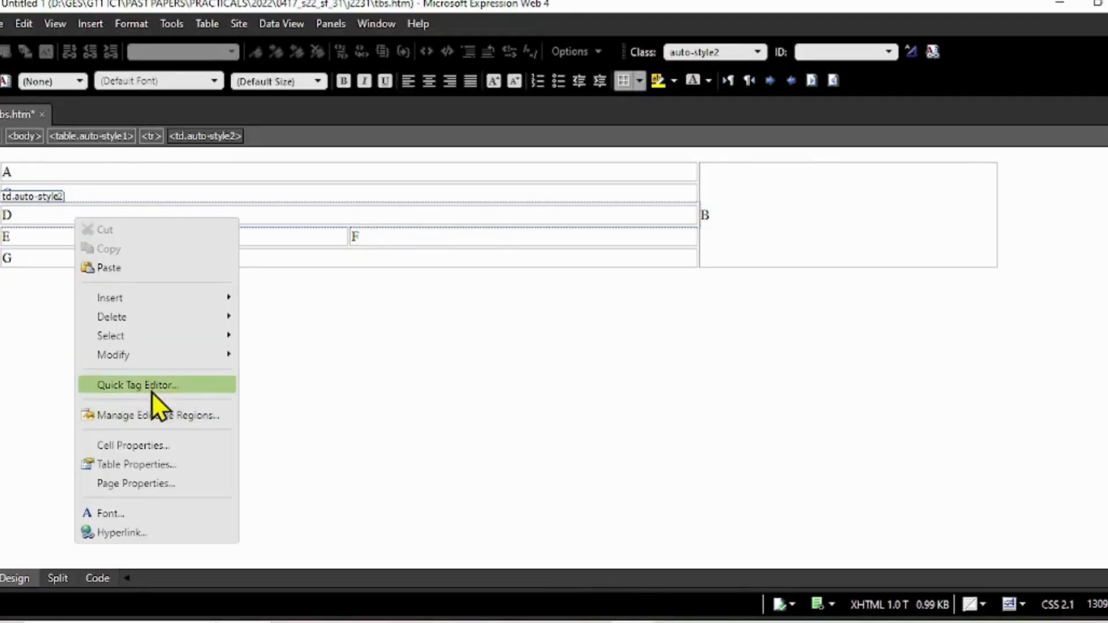
click(144, 445)
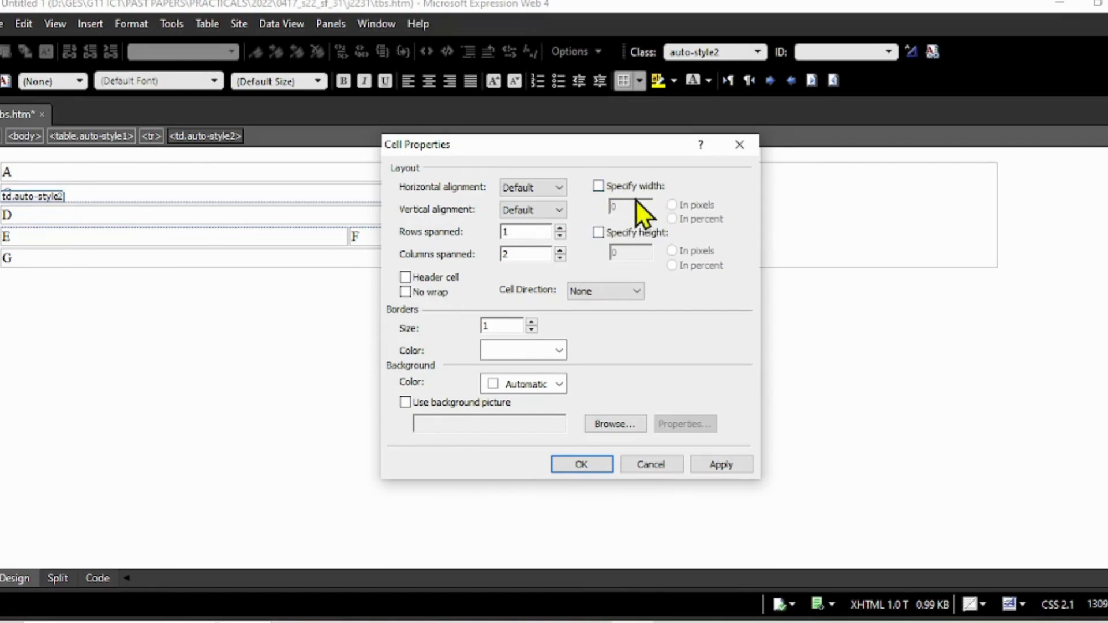
click(600, 237)
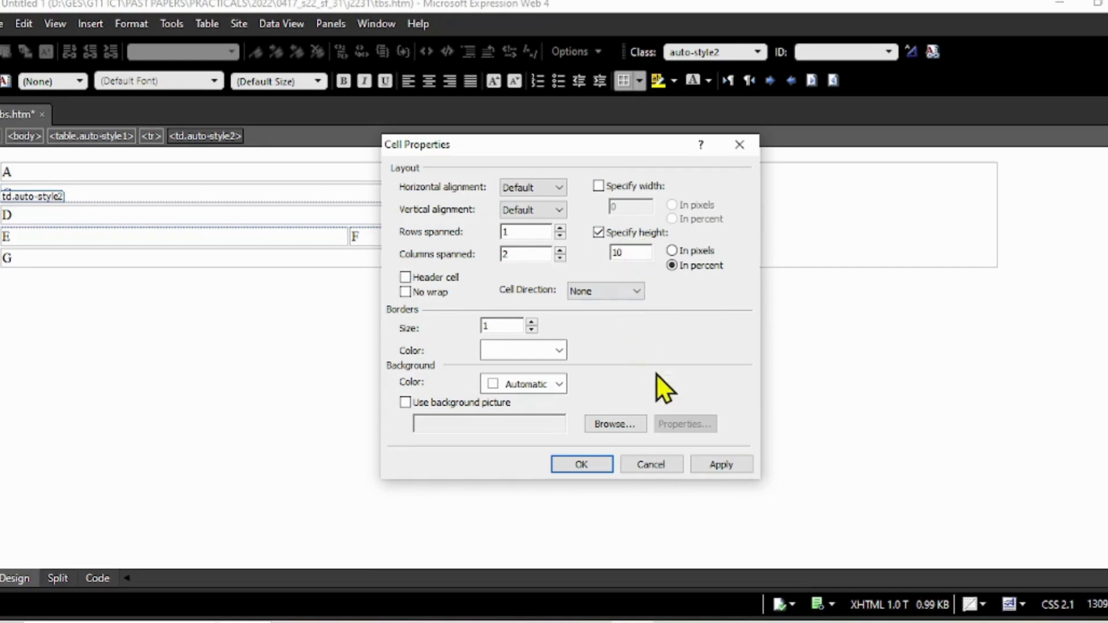
click(728, 466)
click(596, 464)
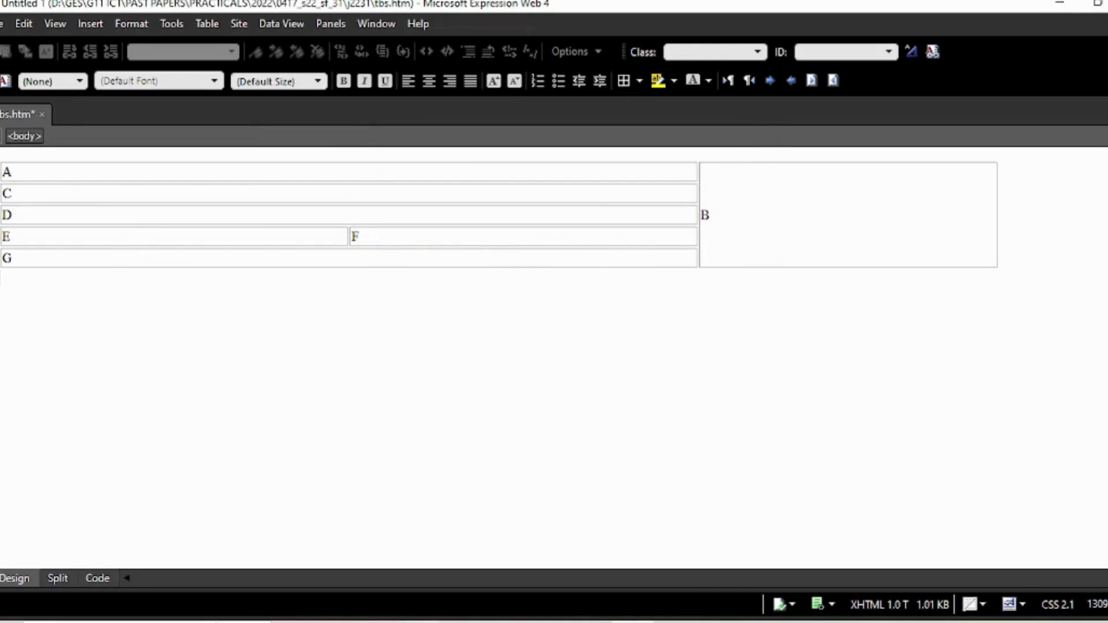
Step: Check the lower cells' dimensions in the question paper, and set cell E's width to 35 percent in Expression Web
click(407, 617)
scroll(439, 427, down, 4)
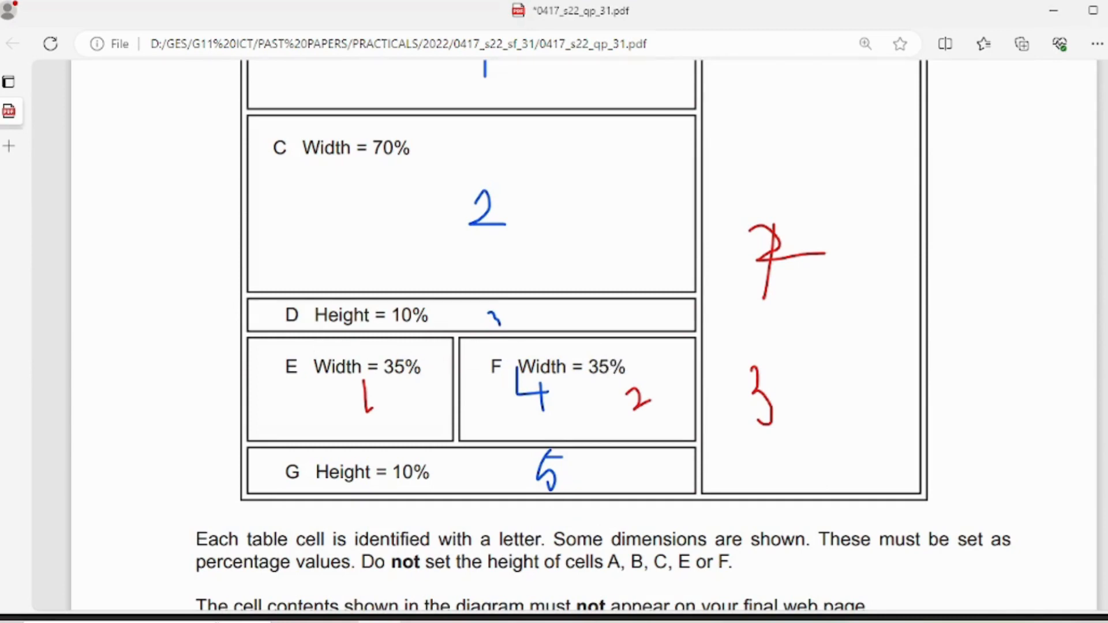
click(634, 622)
click(85, 232)
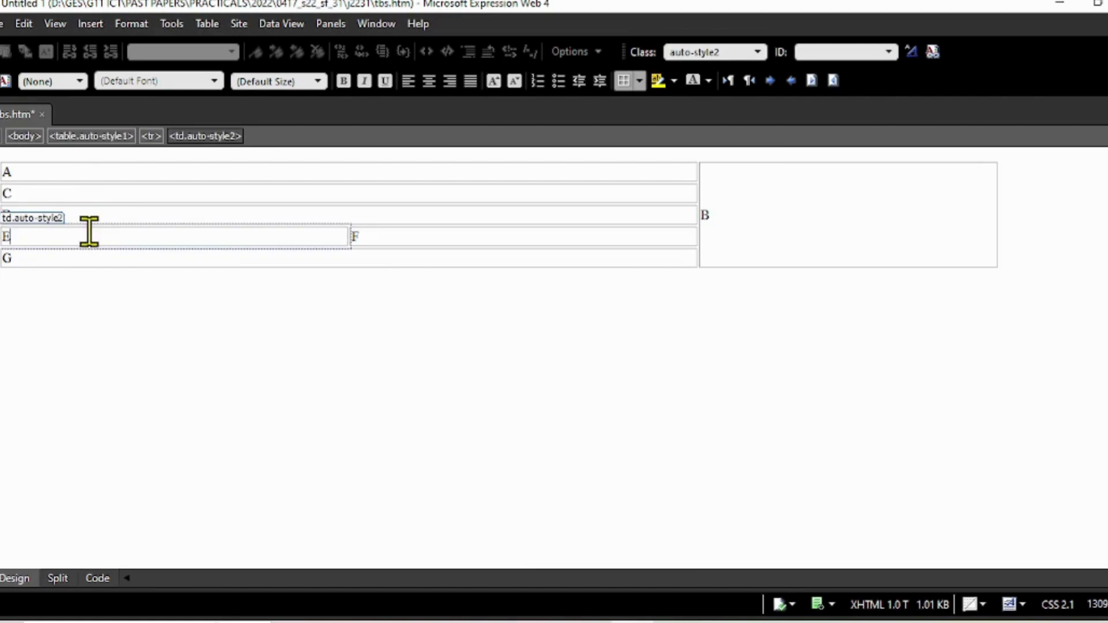
right_click(90, 231)
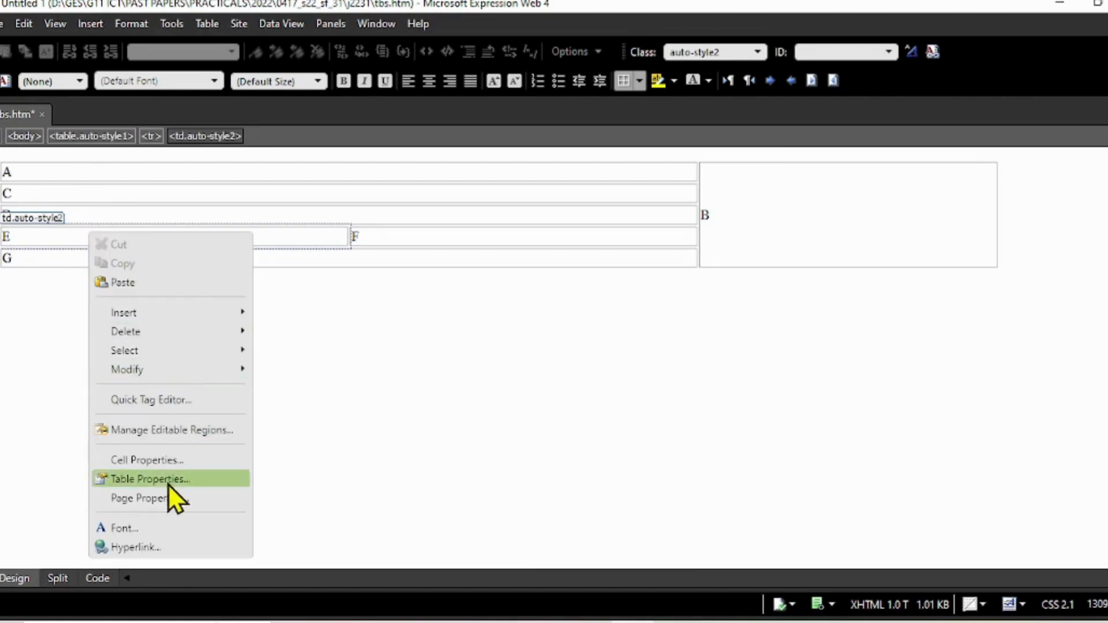
click(152, 461)
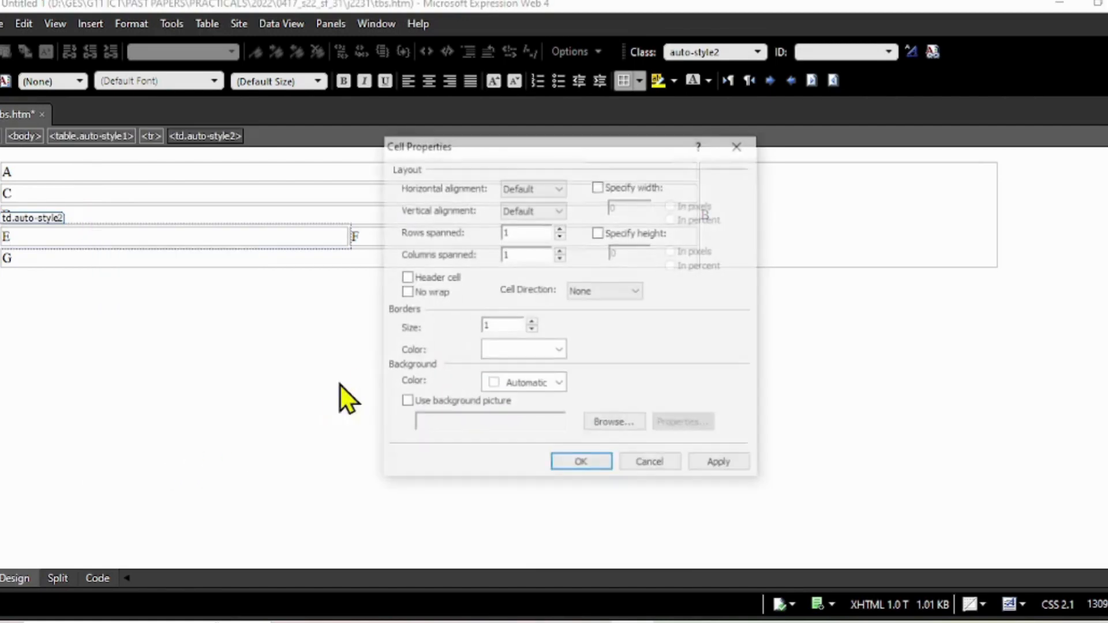
click(599, 186)
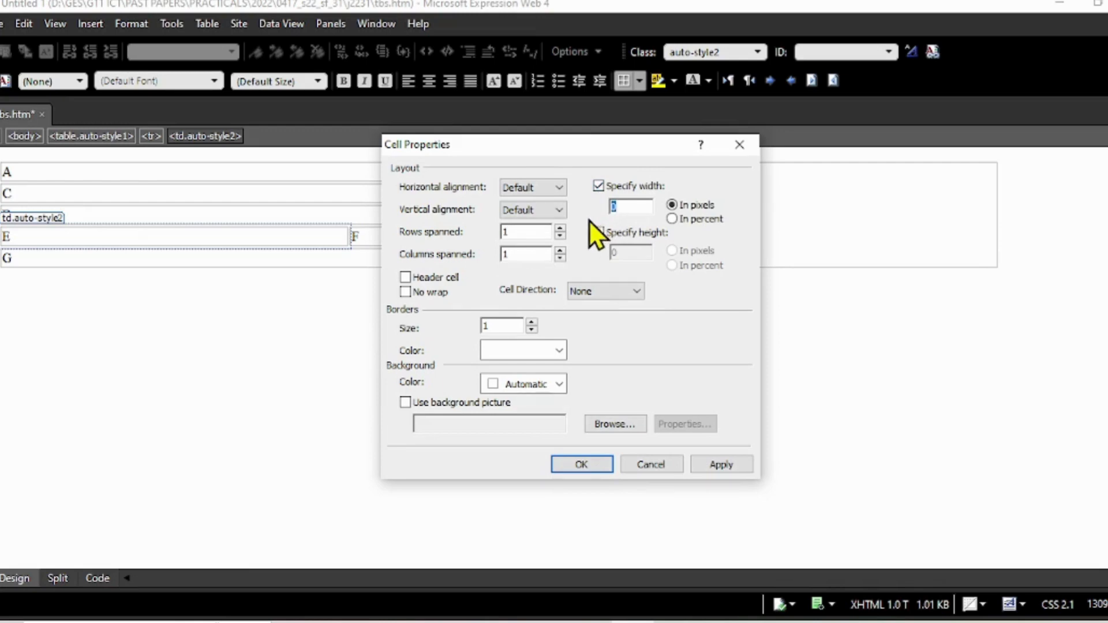
text(35)
click(672, 219)
click(723, 464)
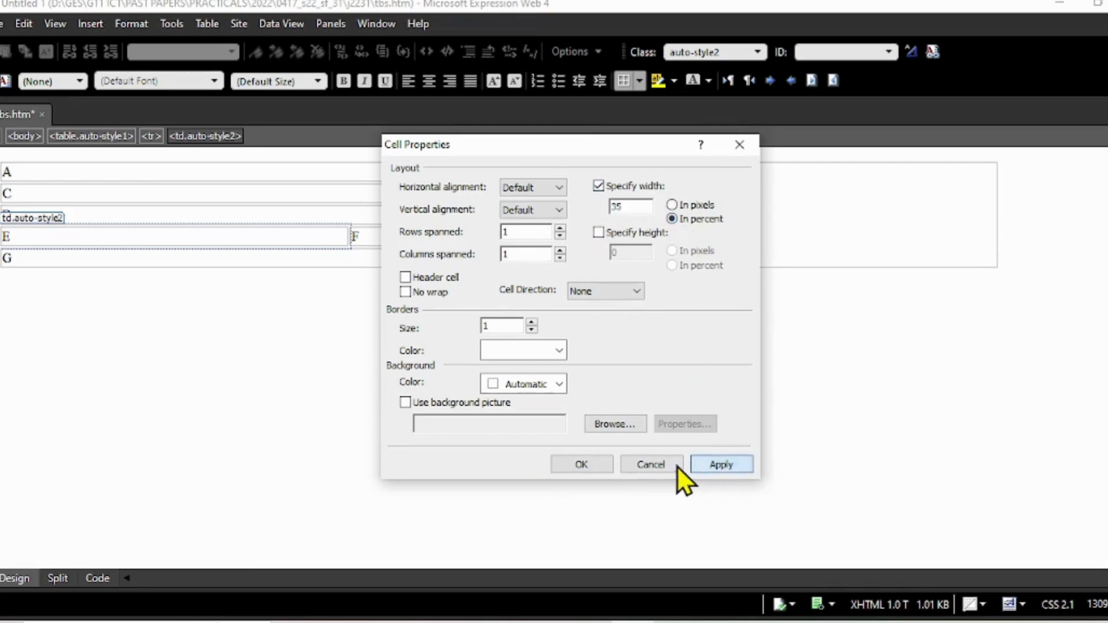
click(599, 457)
Step: Set cell F's width to 35 percent
click(400, 235)
right_click(403, 234)
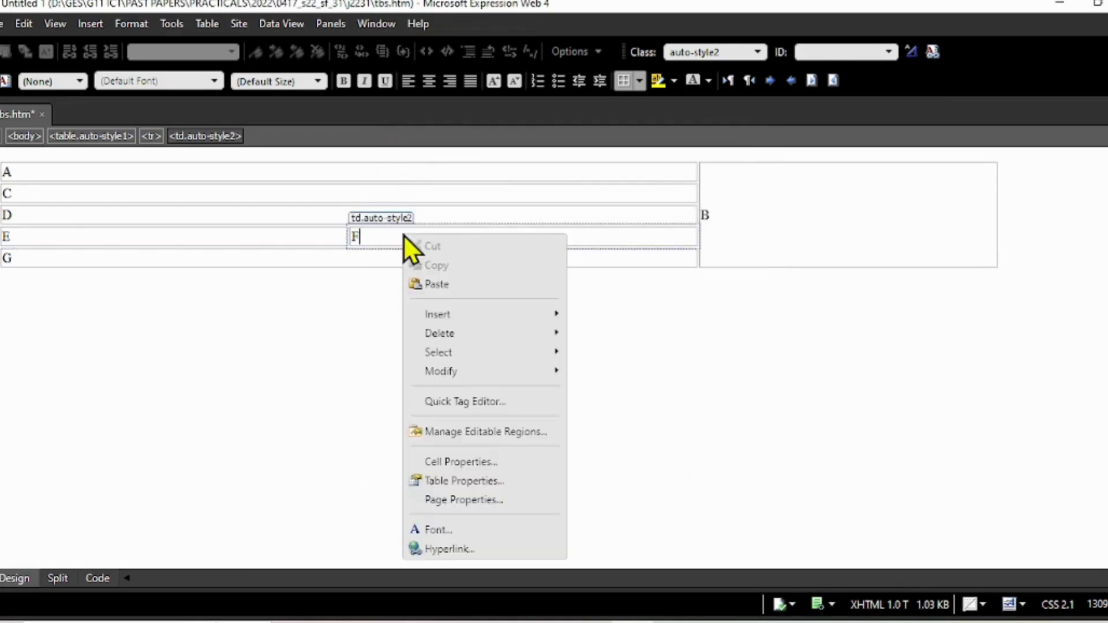
click(491, 459)
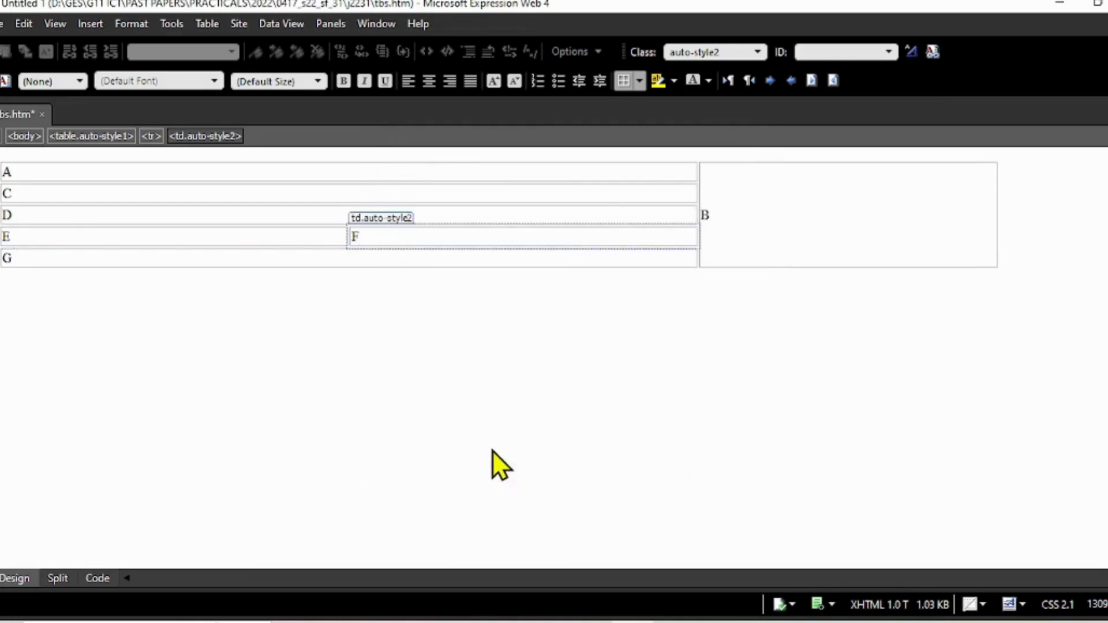
click(605, 185)
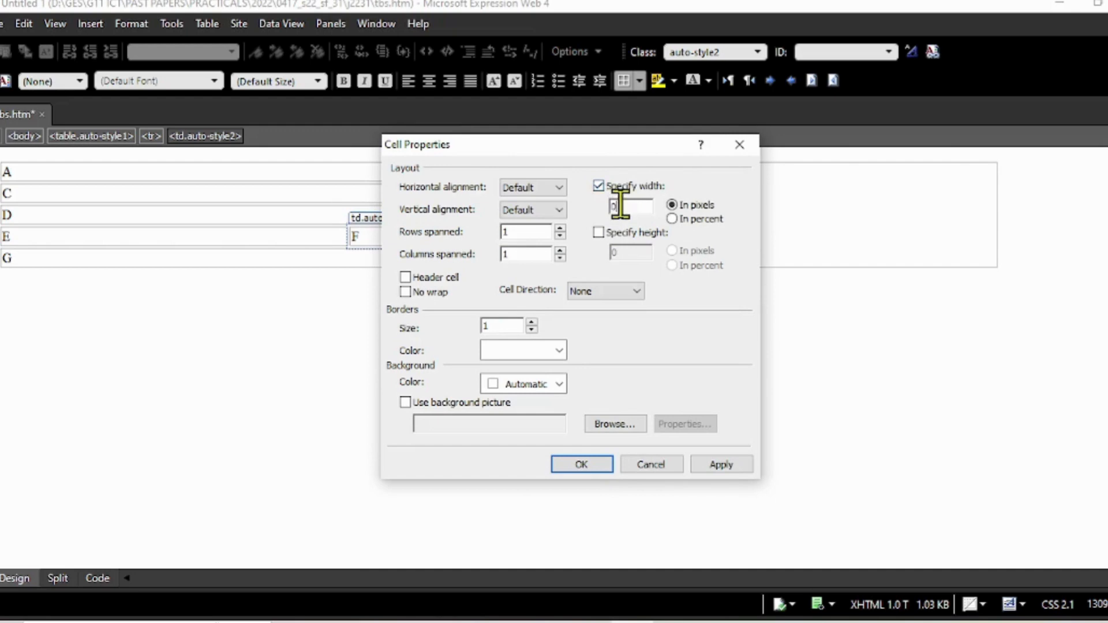
text(35)
click(673, 219)
click(720, 465)
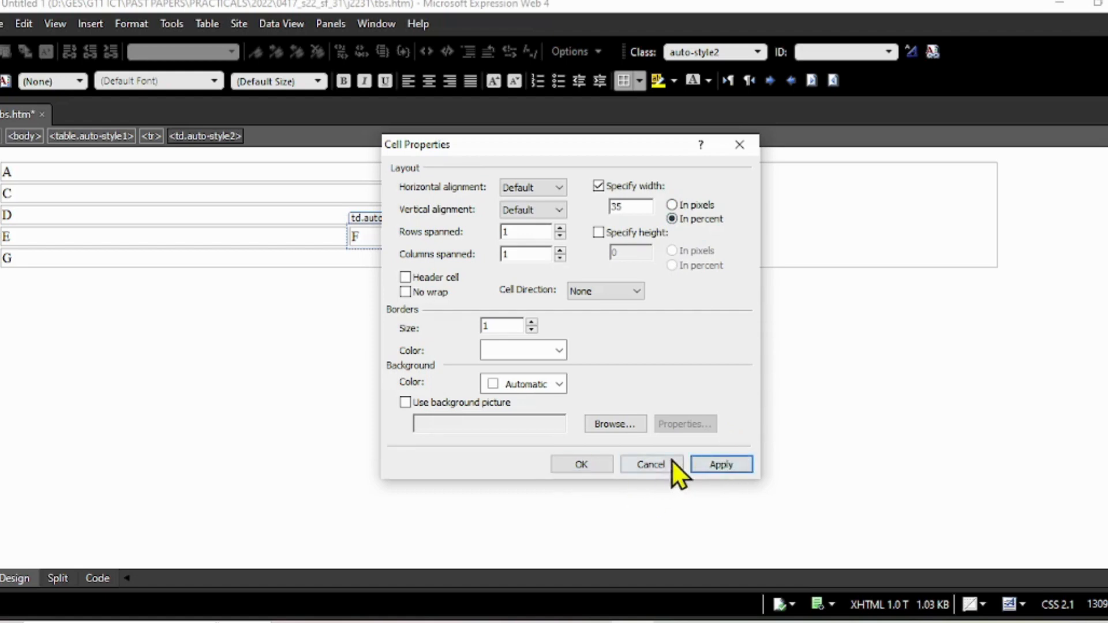
click(576, 464)
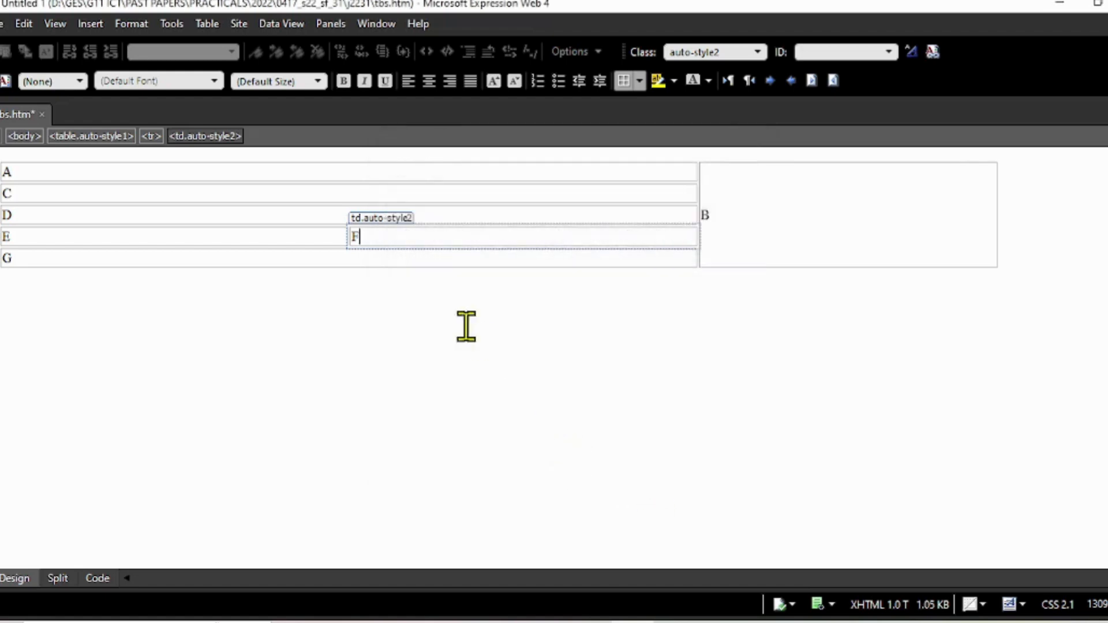
Step: Check the cell dimensions in the question paper's diagram, and set cell G's height to 10 percent in Expression Web
click(380, 622)
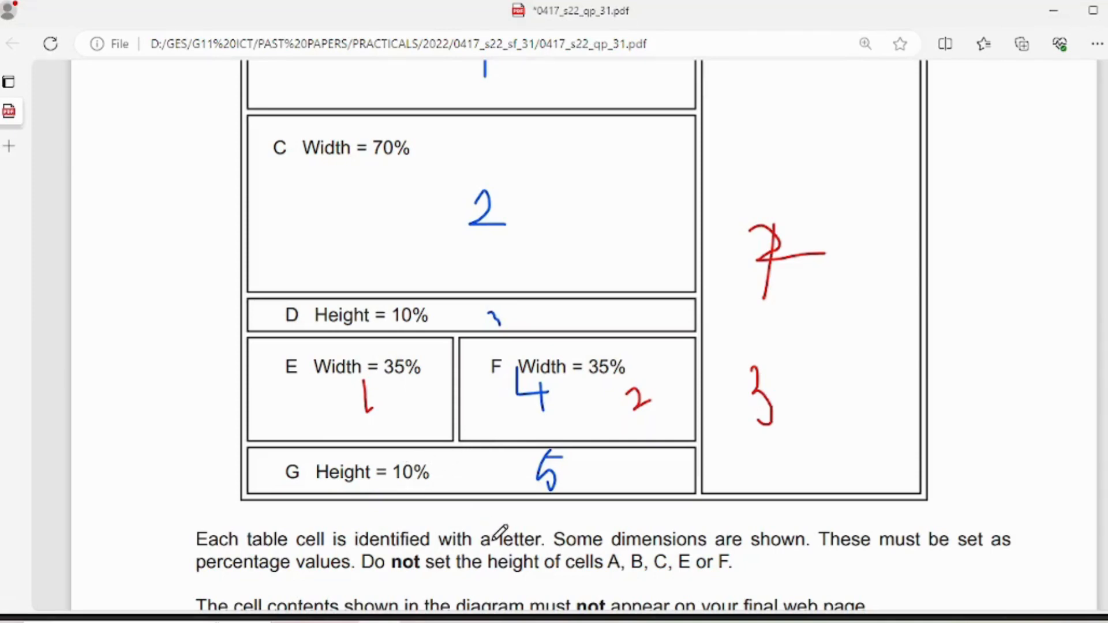
scroll(958, 296, up, 4)
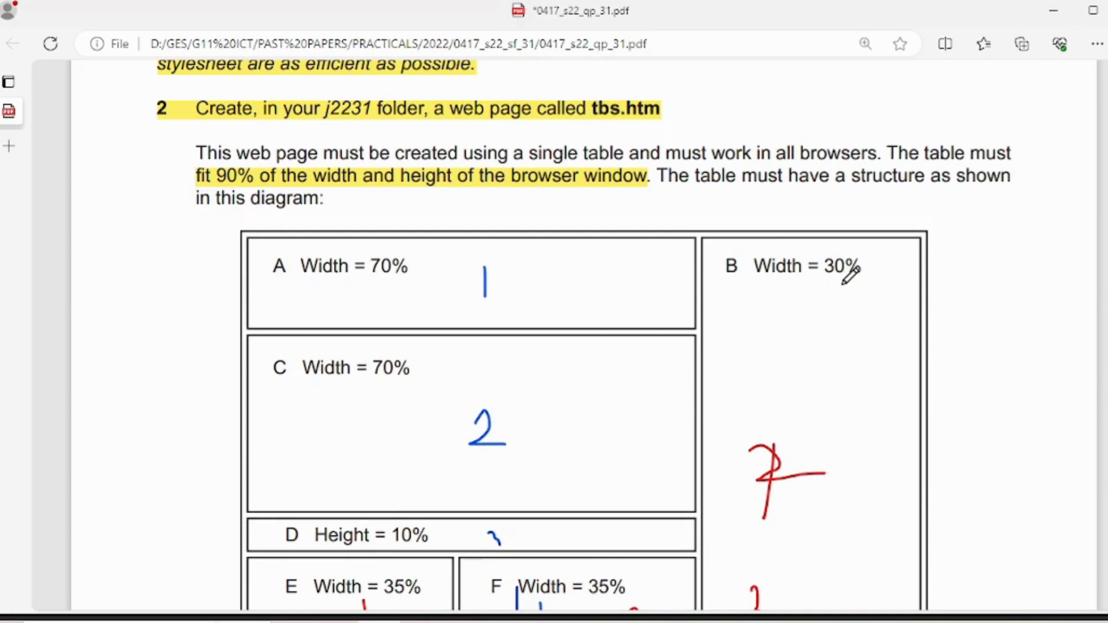
scroll(850, 276, down, 4)
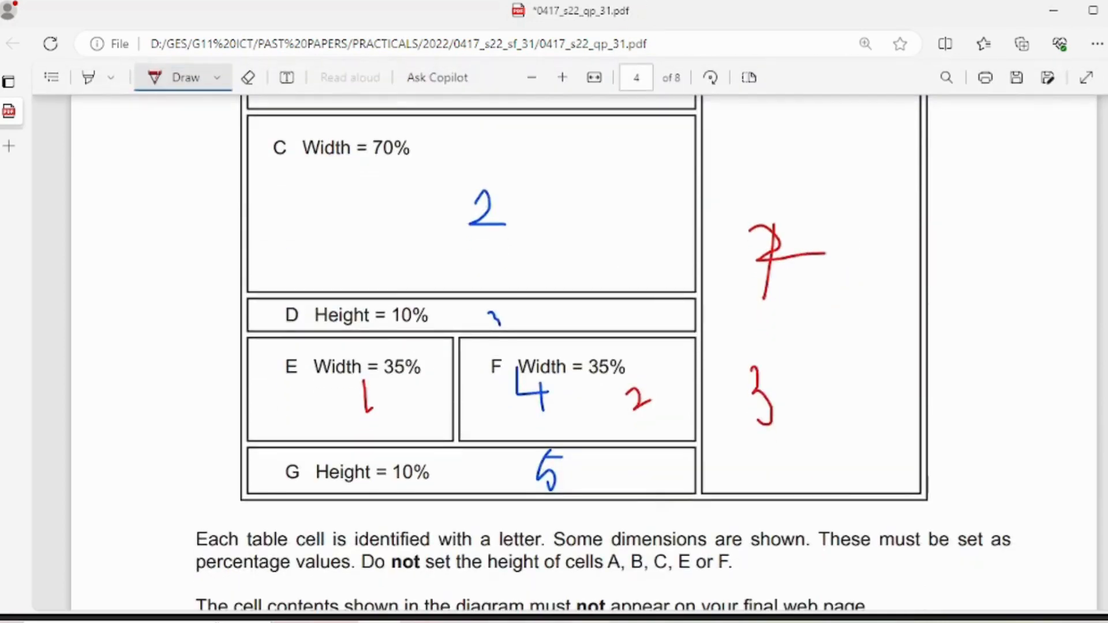
key(alt+Tab)
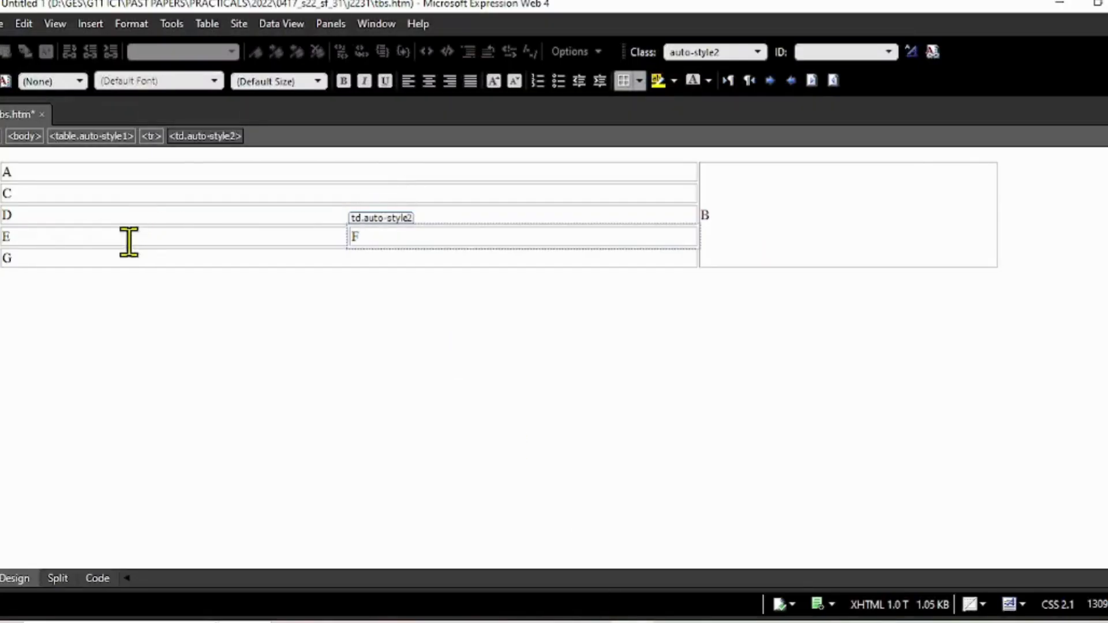
click(124, 260)
right_click(128, 253)
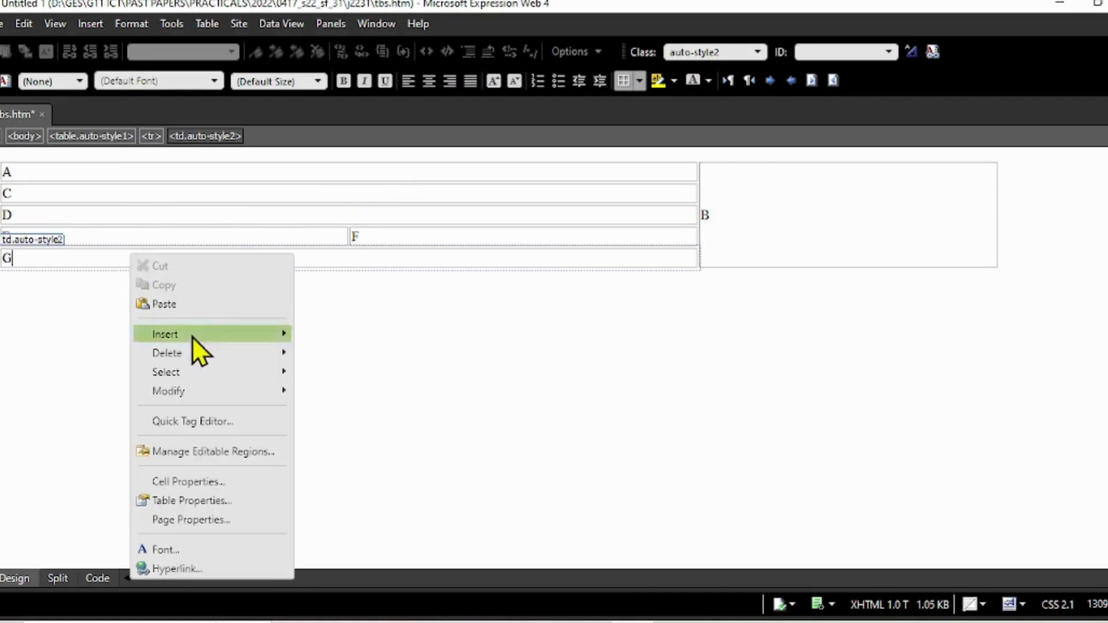
click(207, 483)
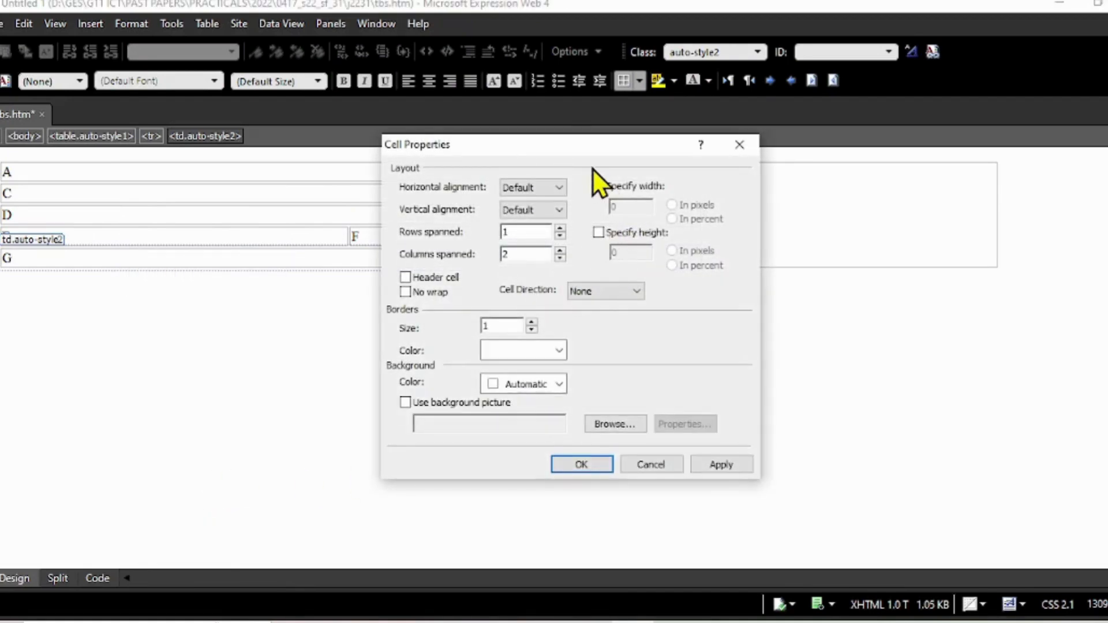
click(598, 232)
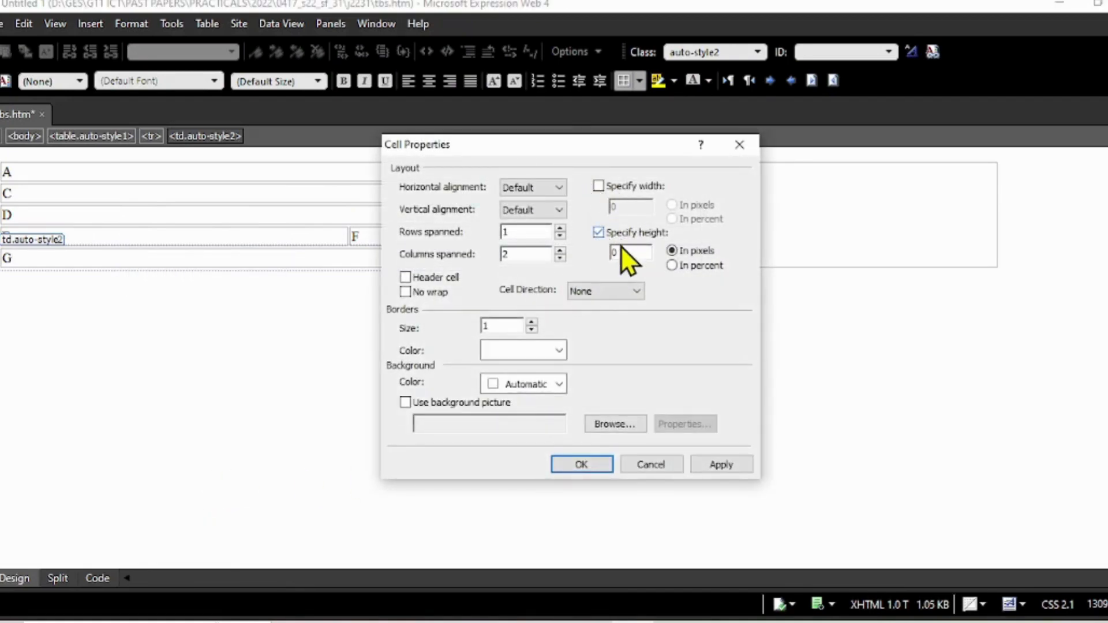
double_click(622, 250)
text(10)
click(671, 265)
click(705, 455)
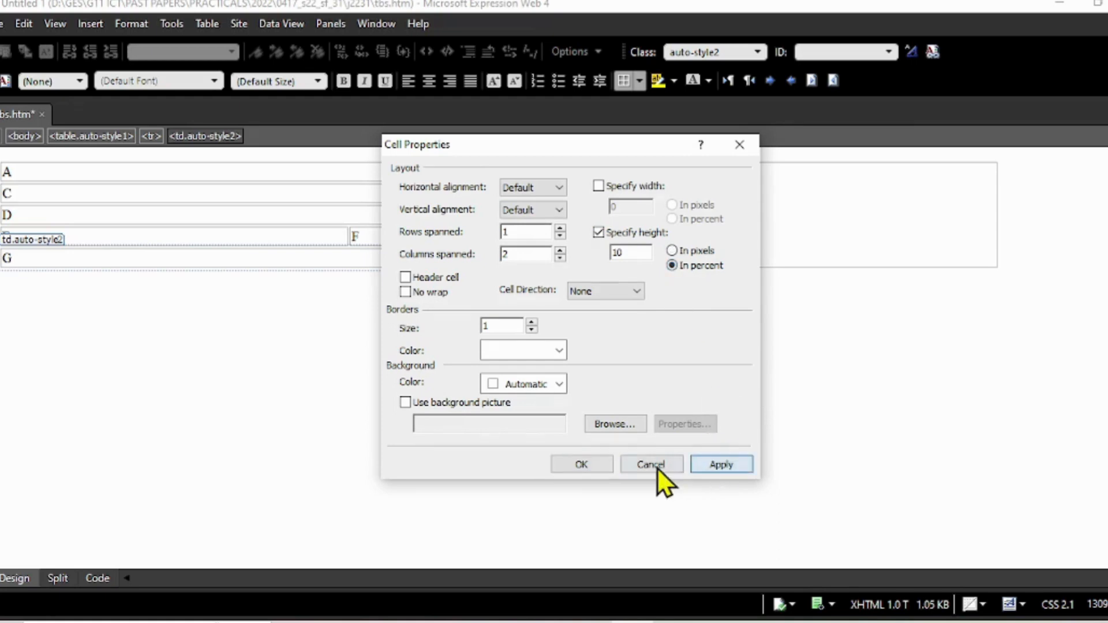
click(583, 463)
Step: Set cell B's width to 30 percent
click(766, 211)
right_click(766, 211)
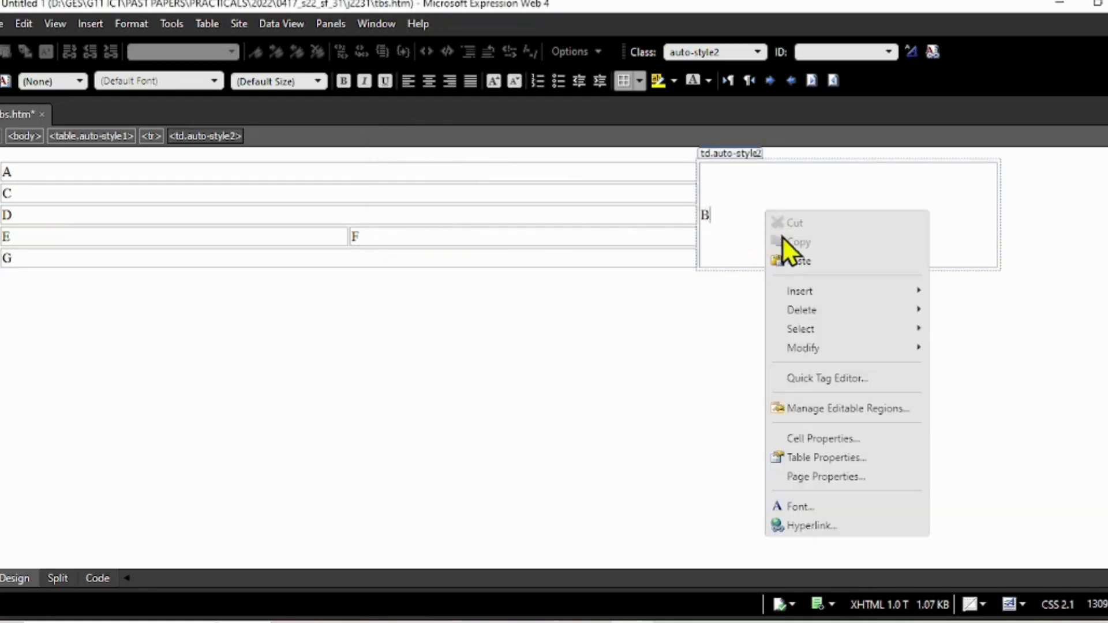
click(780, 434)
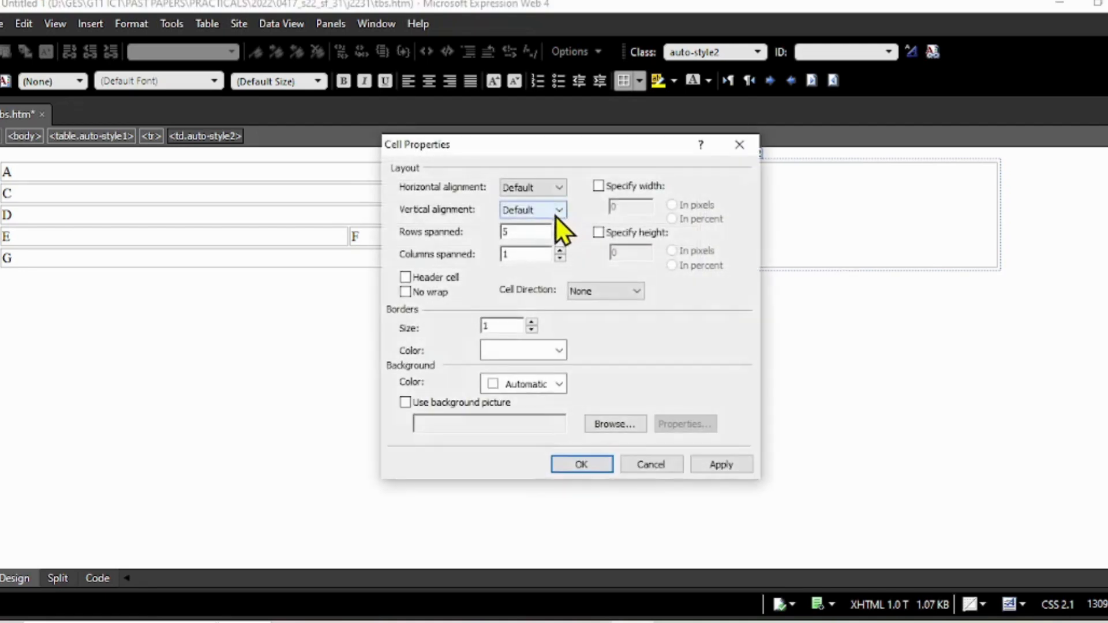
click(598, 186)
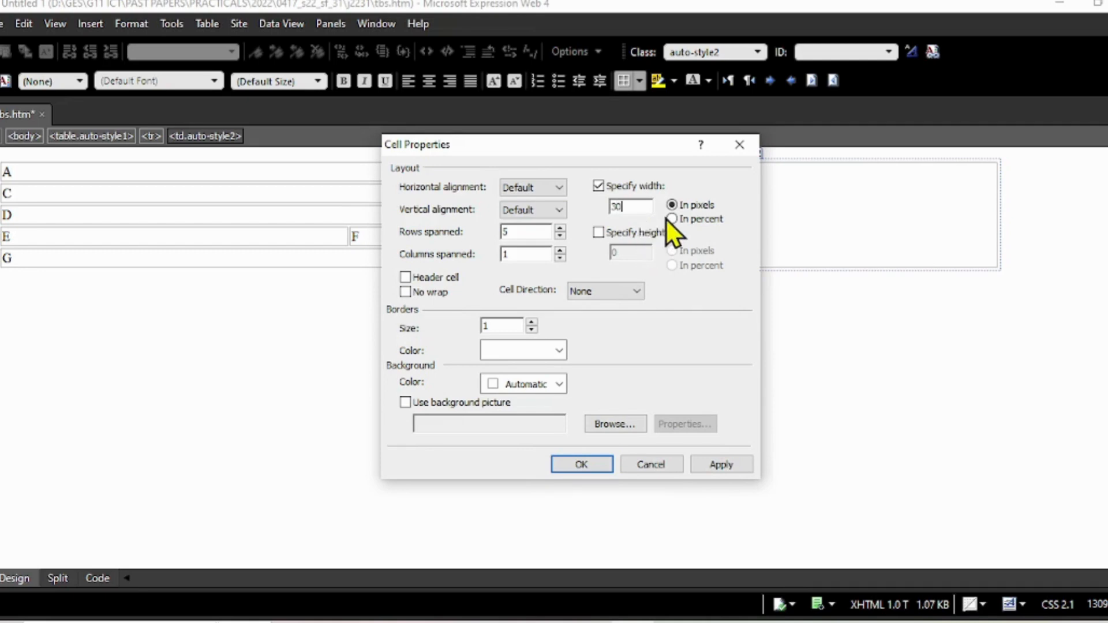
click(709, 462)
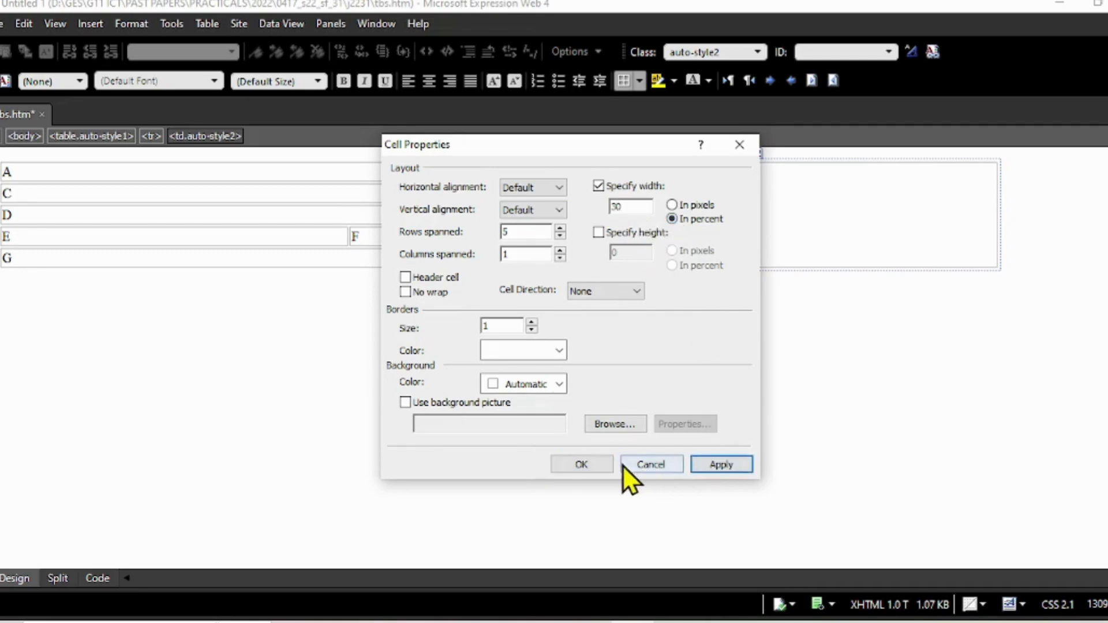
click(589, 462)
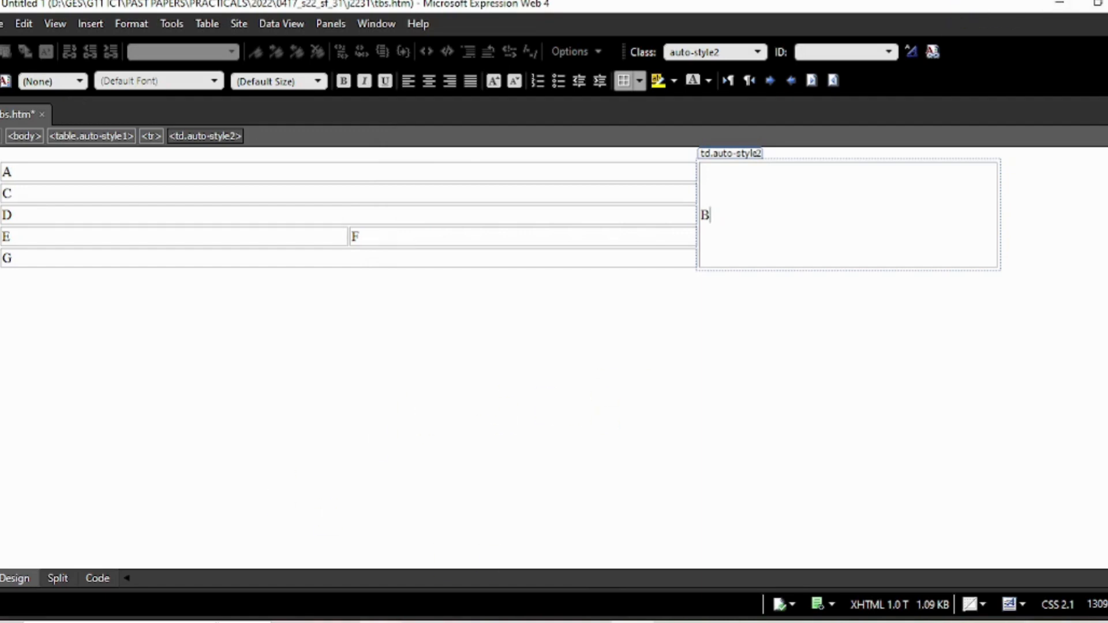
Step: Read the question paper's instructions below the diagram on cell dimensions, cell contents and table borders, through to tasks 3 and 4
key(alt+Tab)
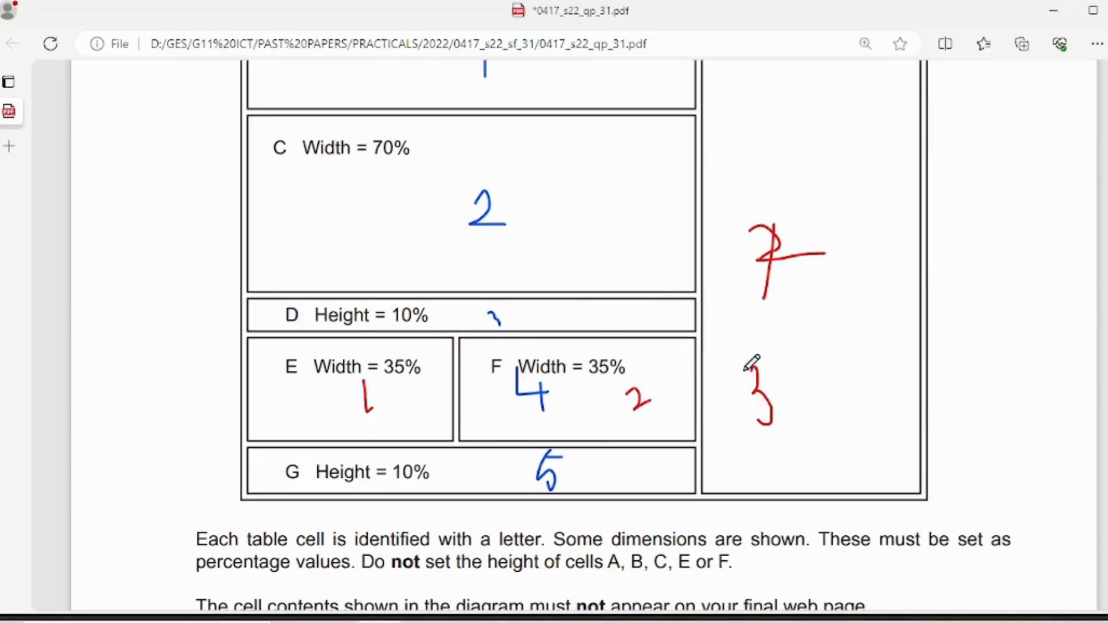
scroll(762, 363, up, 3)
scroll(773, 363, down, 6)
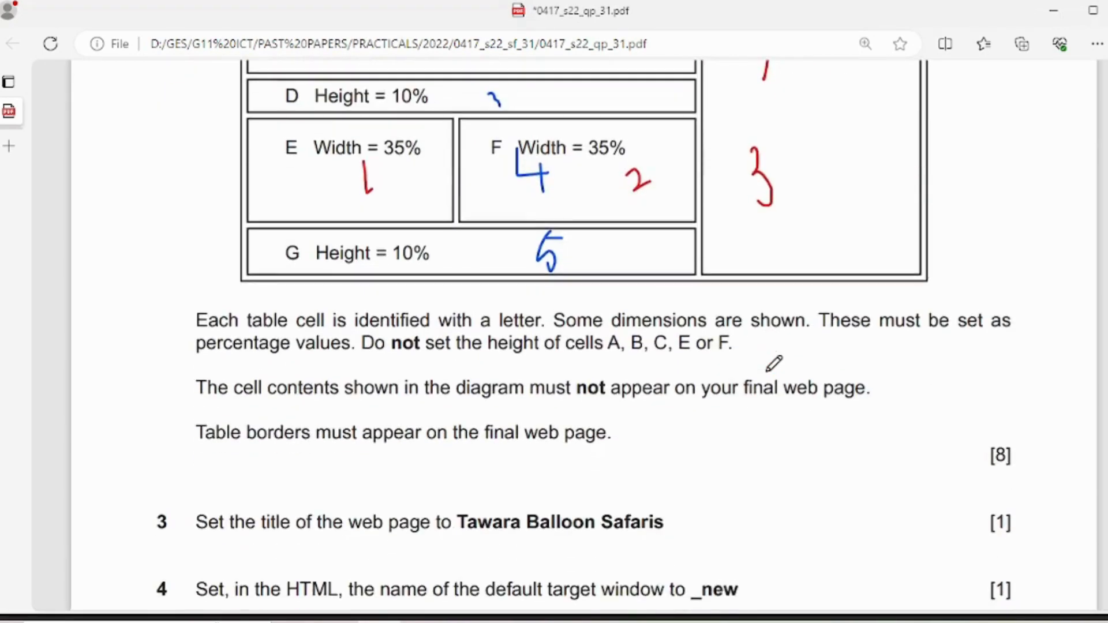
scroll(774, 364, down, 3)
scroll(770, 365, up, 3)
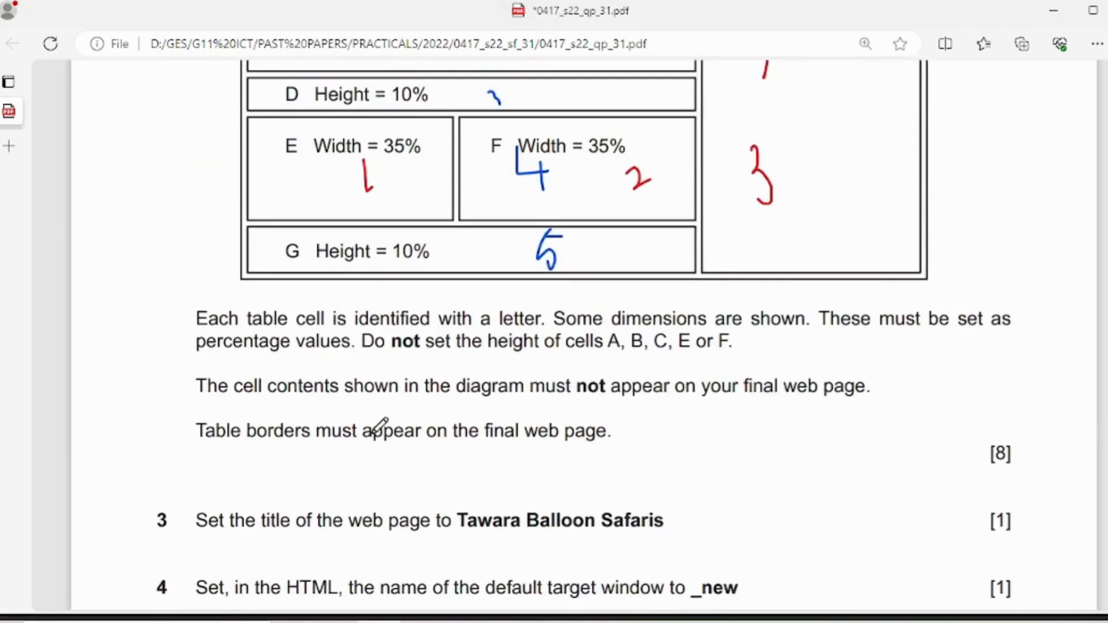
mouse_move(130, 51)
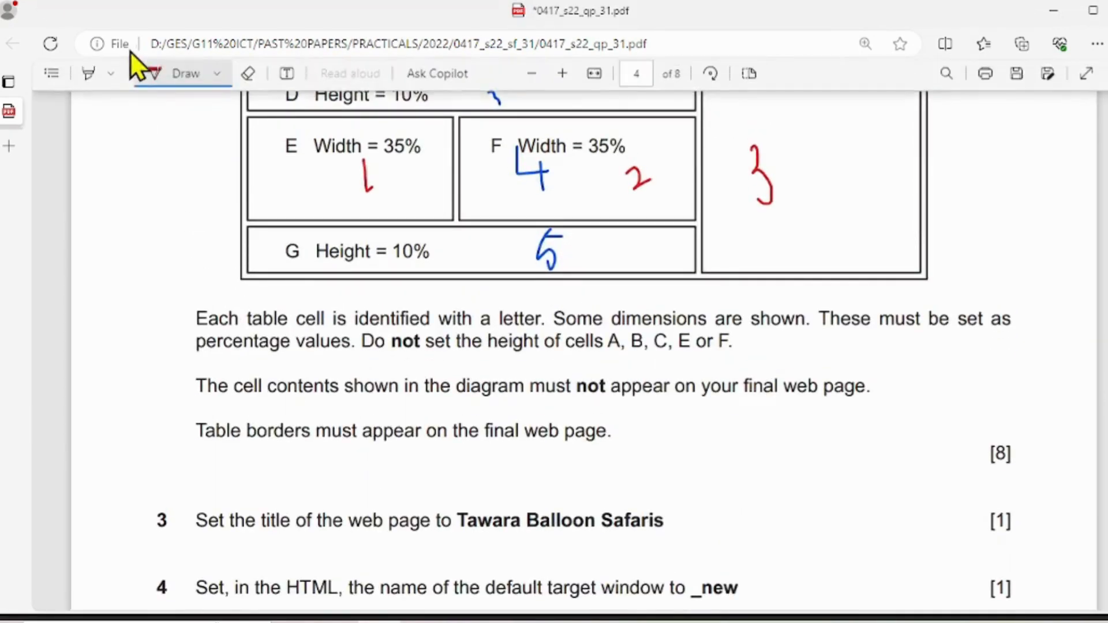
click(151, 76)
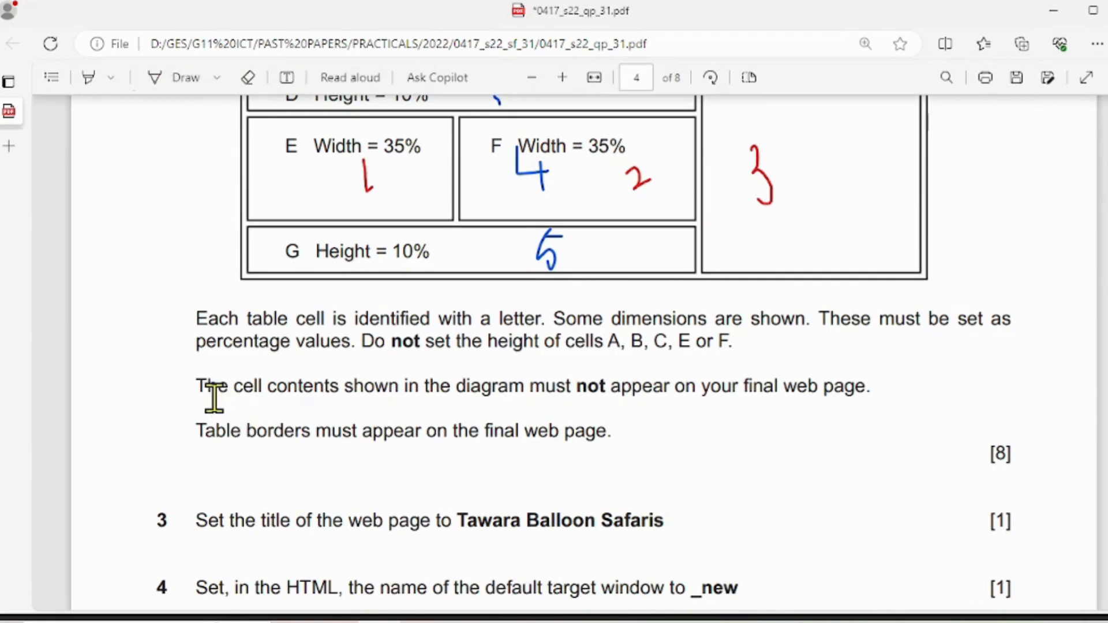
drag(214, 397, 857, 397)
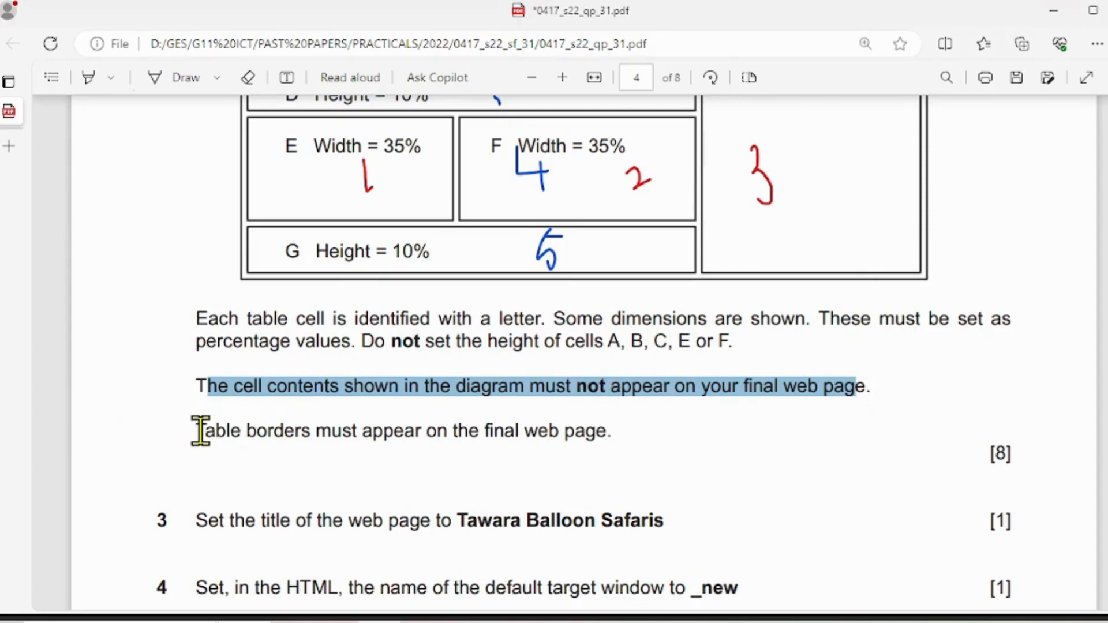
drag(197, 431, 594, 437)
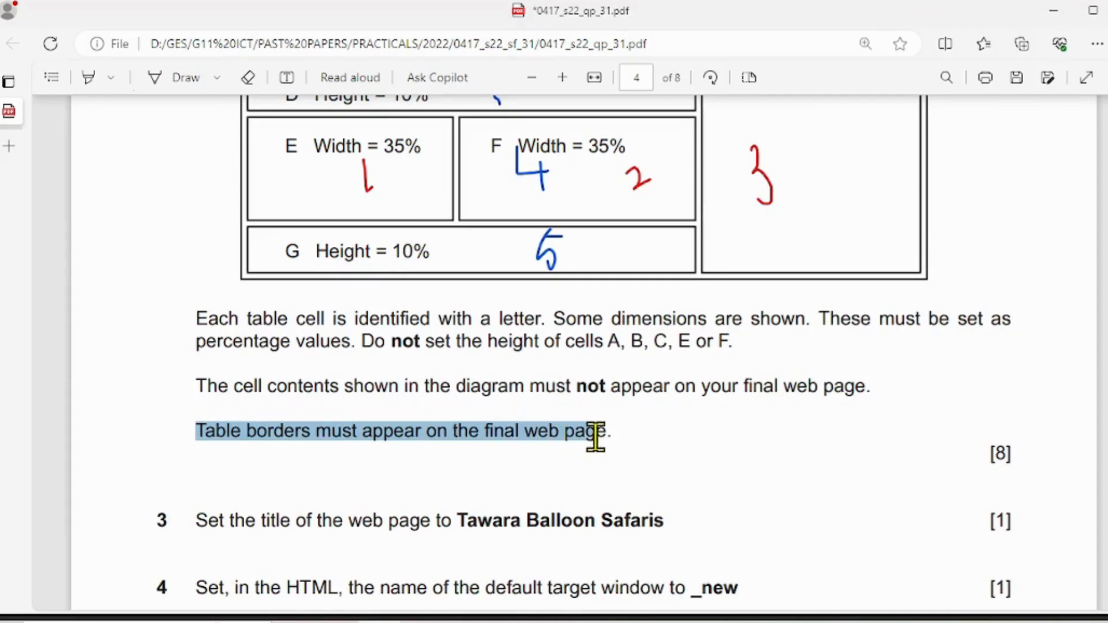
click(537, 441)
drag(198, 322, 733, 345)
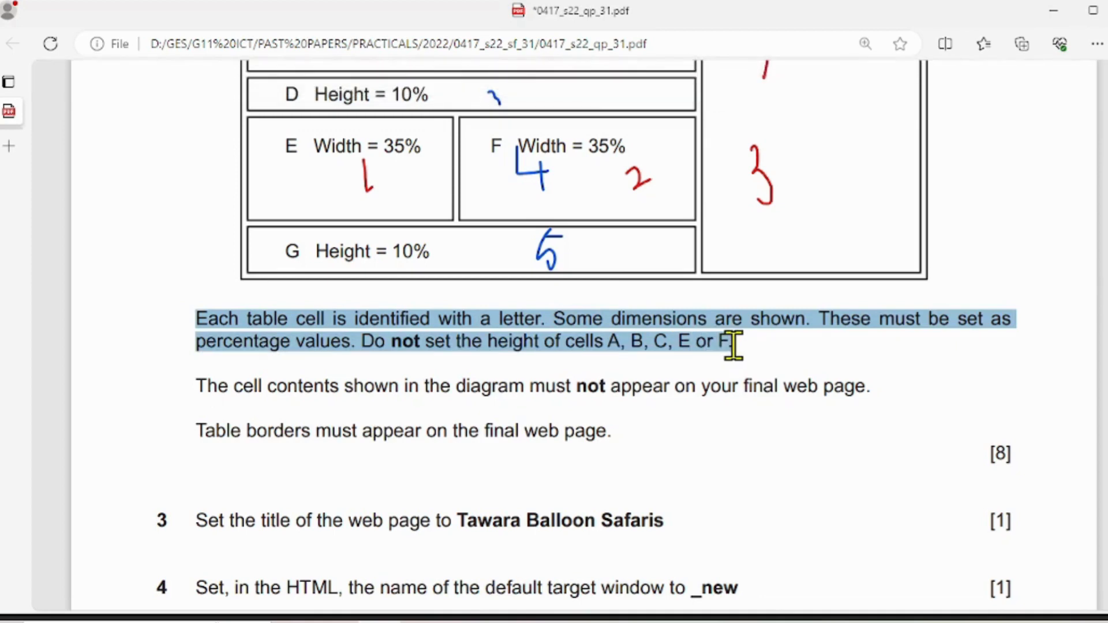
scroll(614, 413, down, 8)
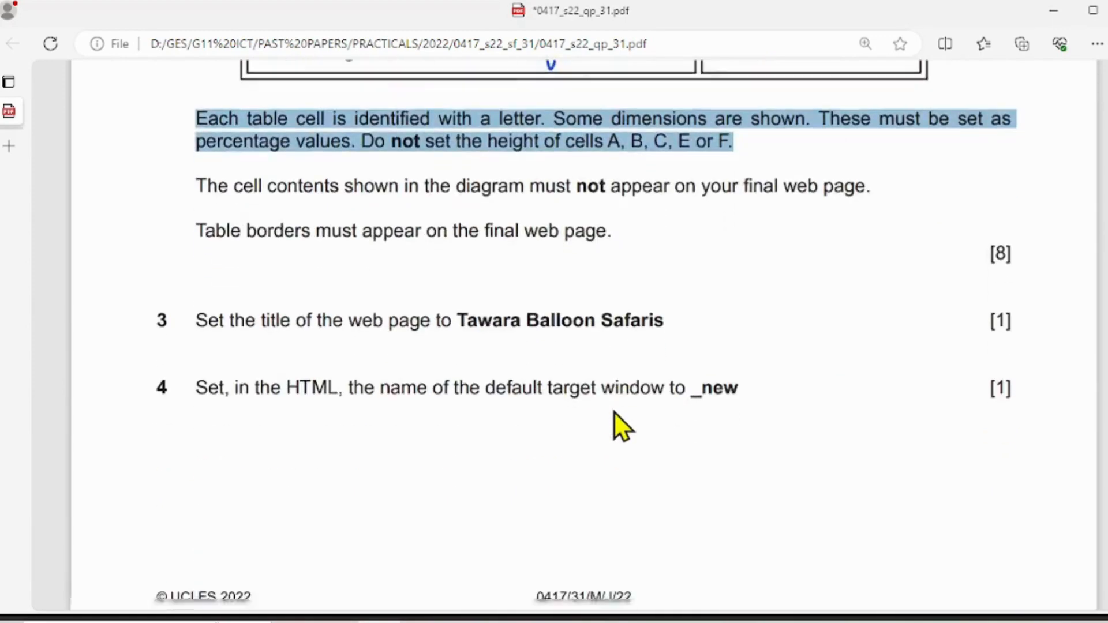